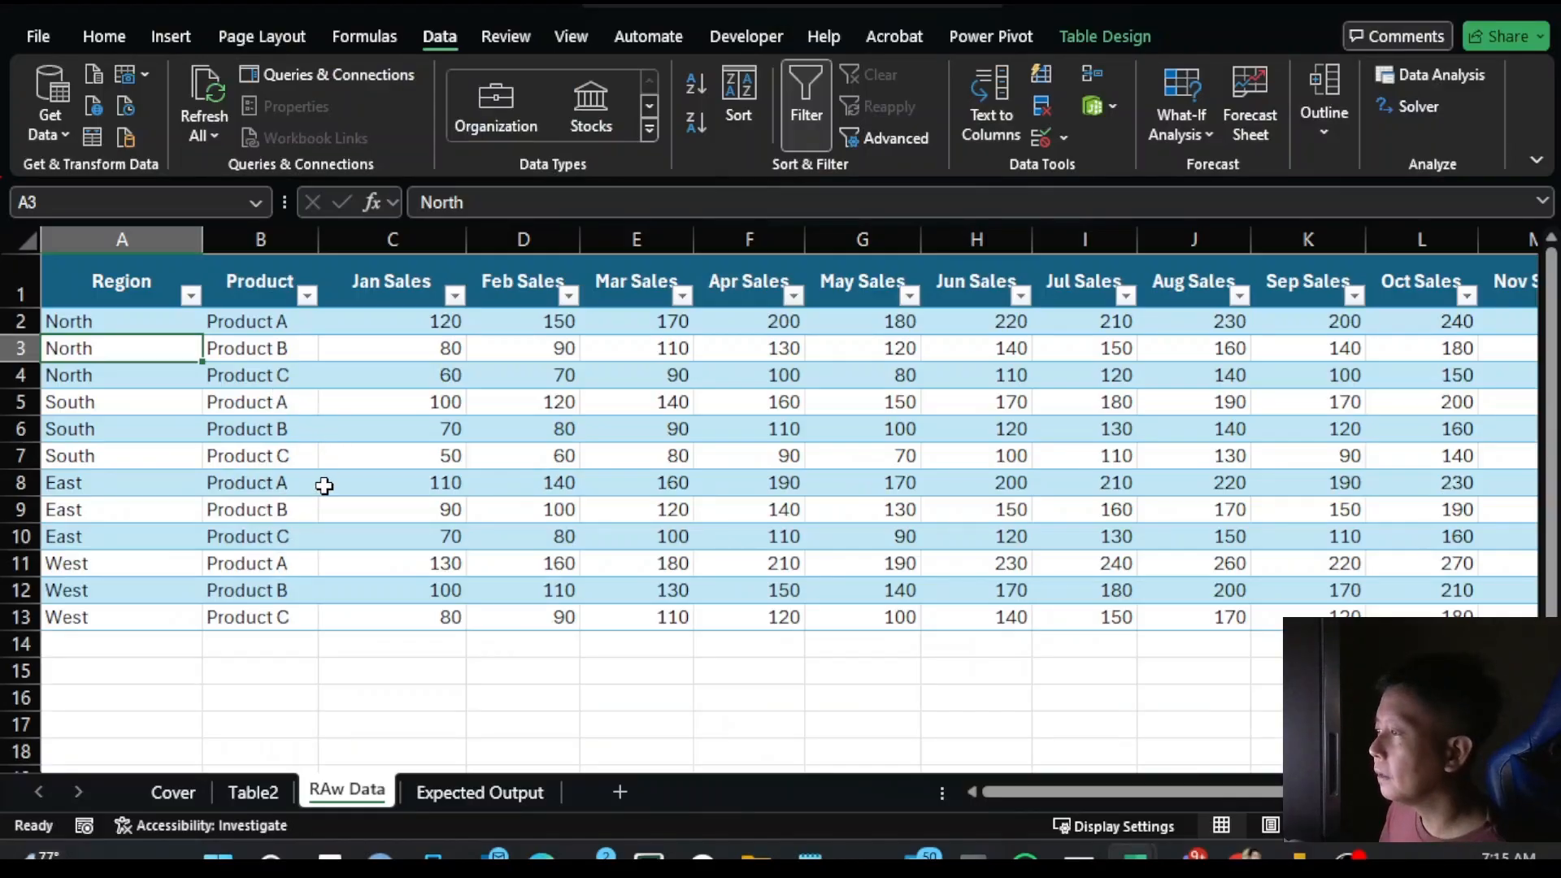
- Examine the monthly header cells of the raw data table, from Jan Sales through Dec Sales
left_click(382, 296)
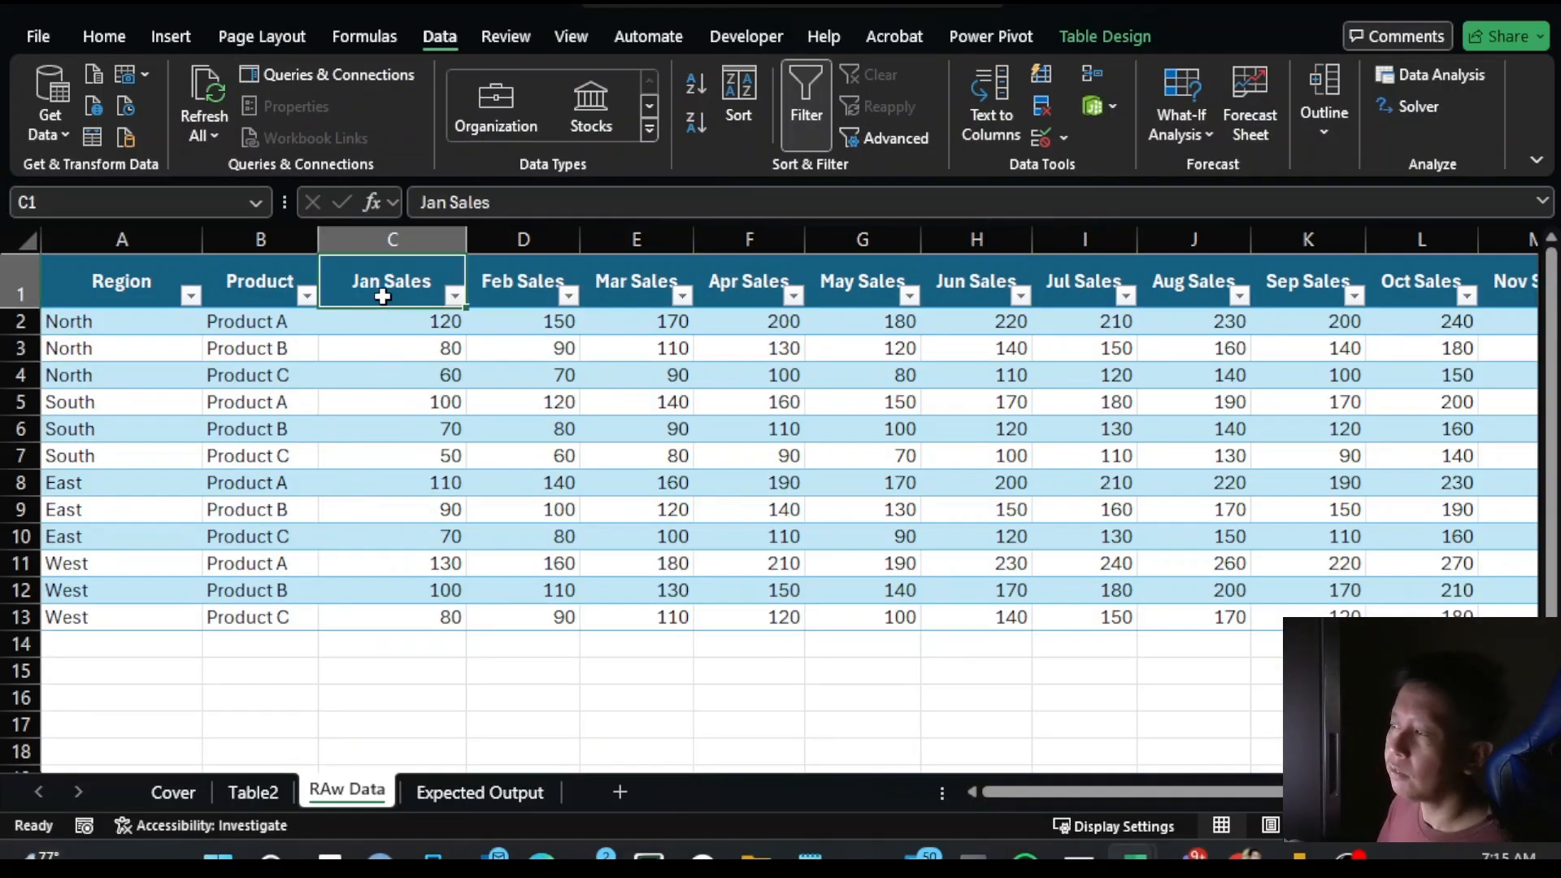
key("ctrl+shift+Right")
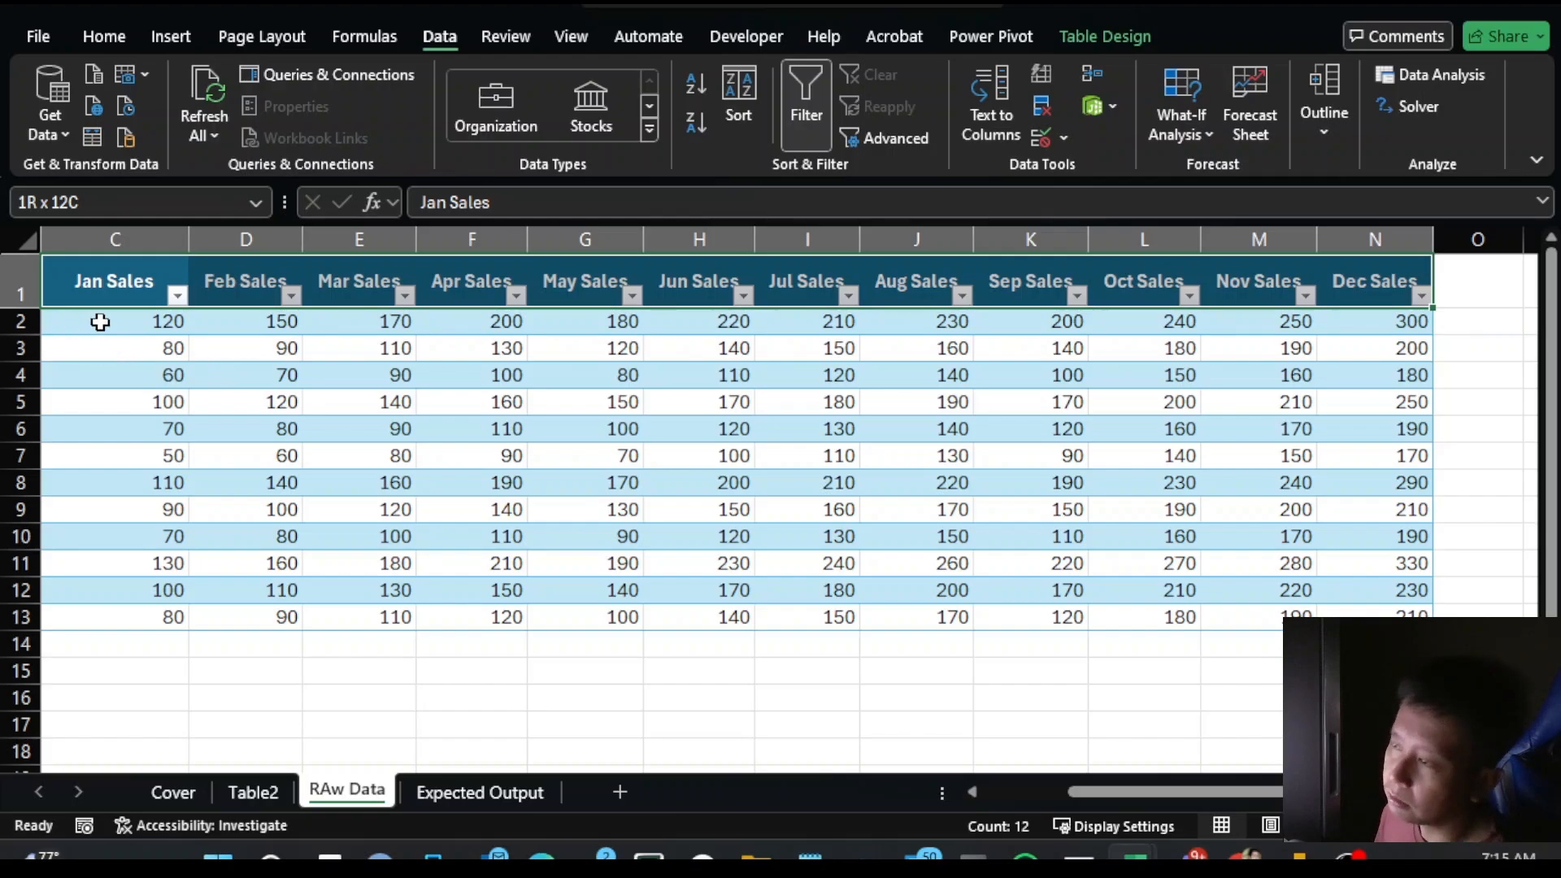
key("ctrl+q")
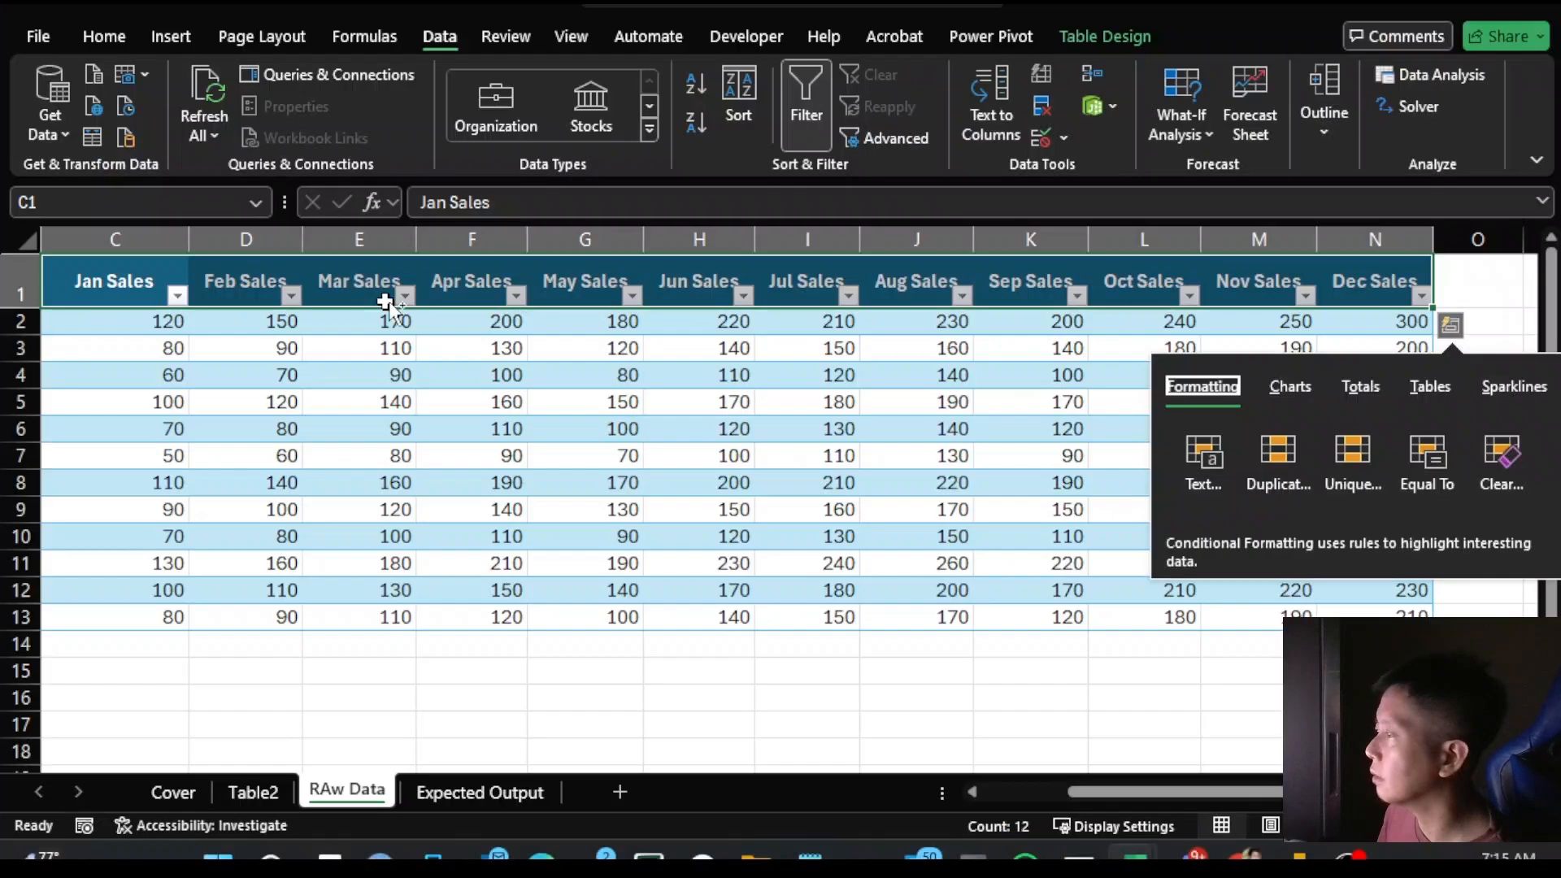
left_click(223, 349)
left_click(135, 314)
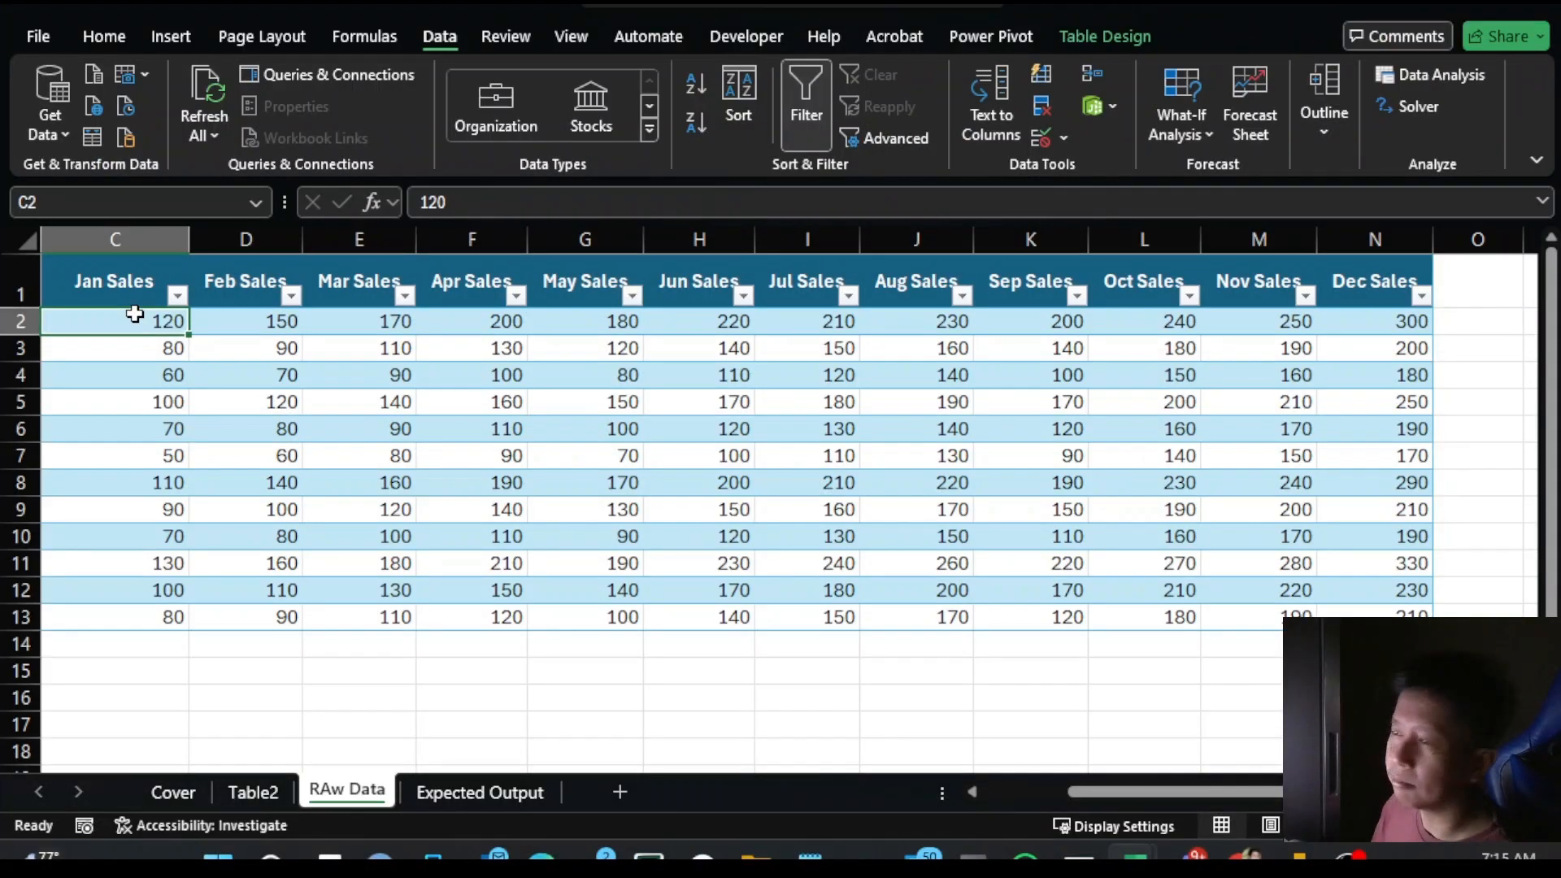
- Review the full extent of the raw data table, from the Region header cell across to the Dec Sales column
key("Up")
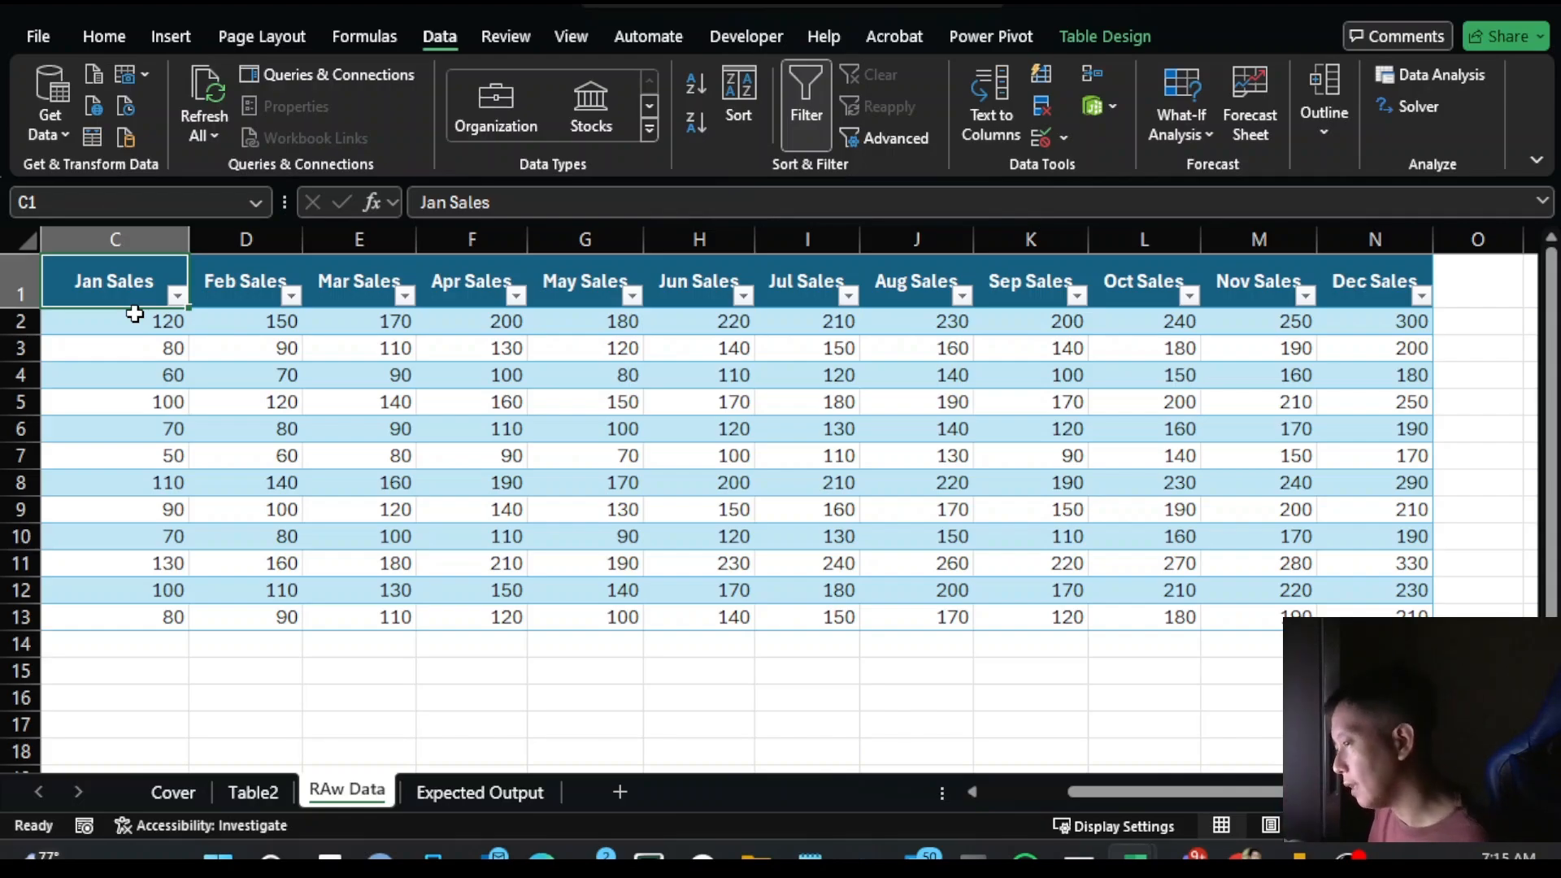
key("Left")
key("Left")
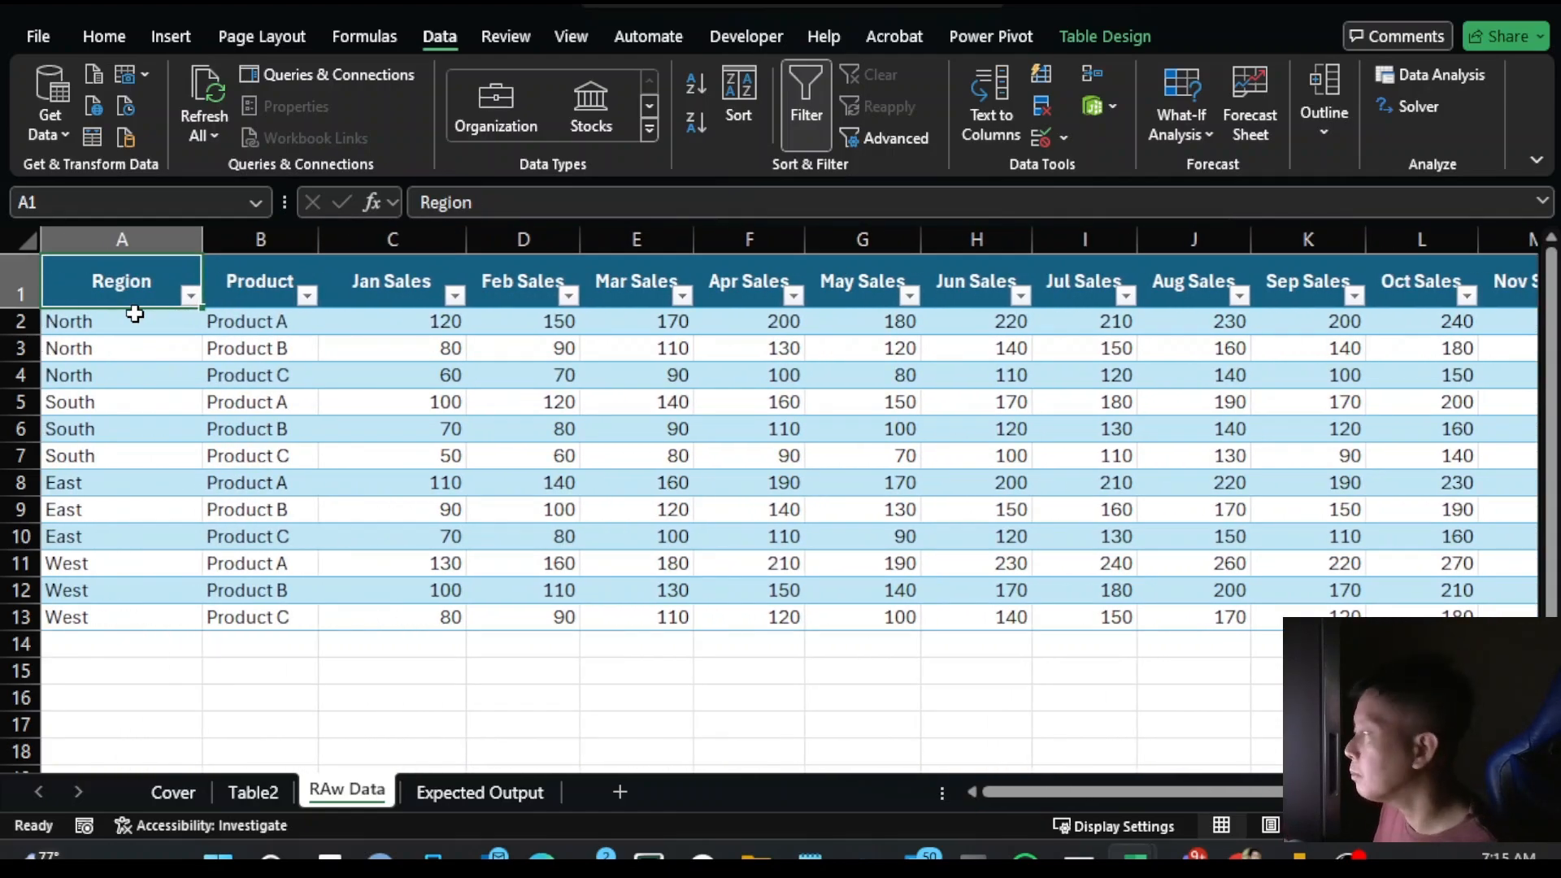
key("ctrl+shift+Down")
key("ctrl+shift+Up")
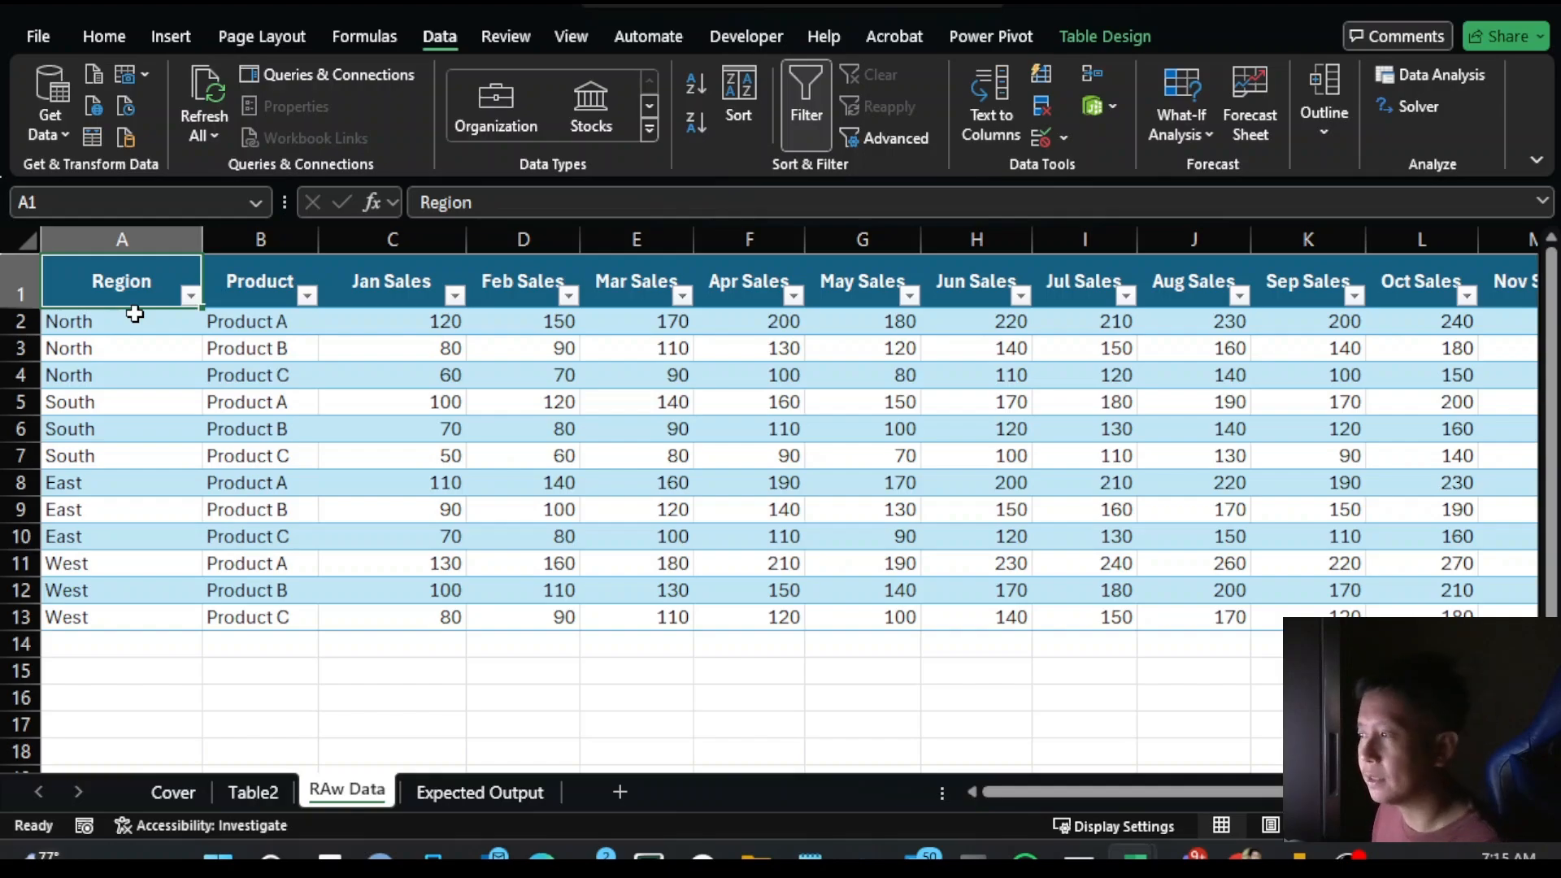
key("ctrl+shift+Down")
key("ctrl+shift+Right")
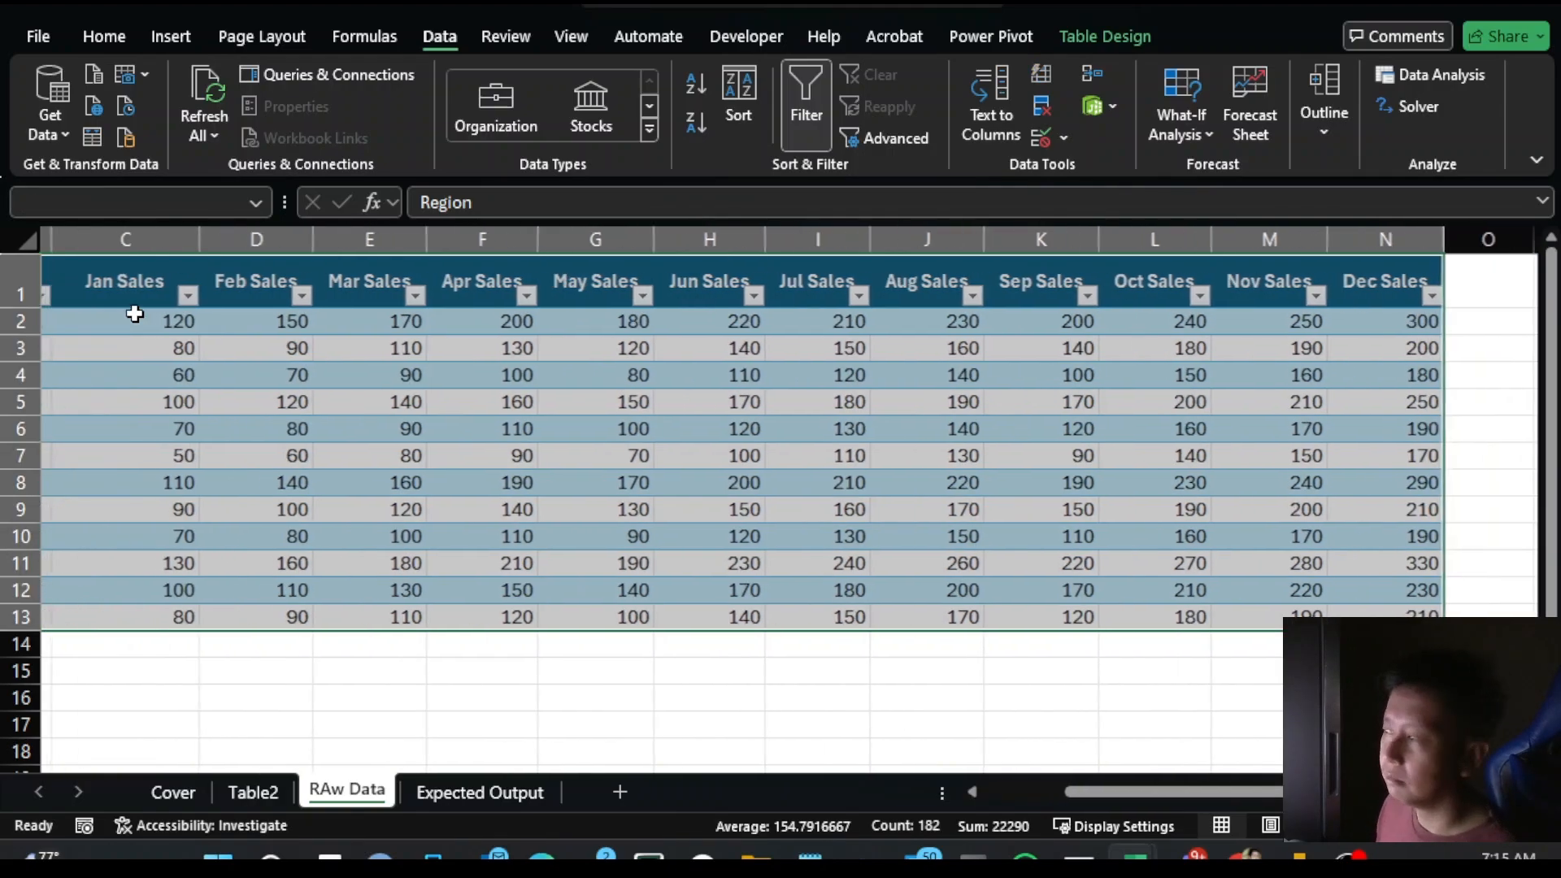
key("ctrl+Home")
key("ctrl+shift+Down")
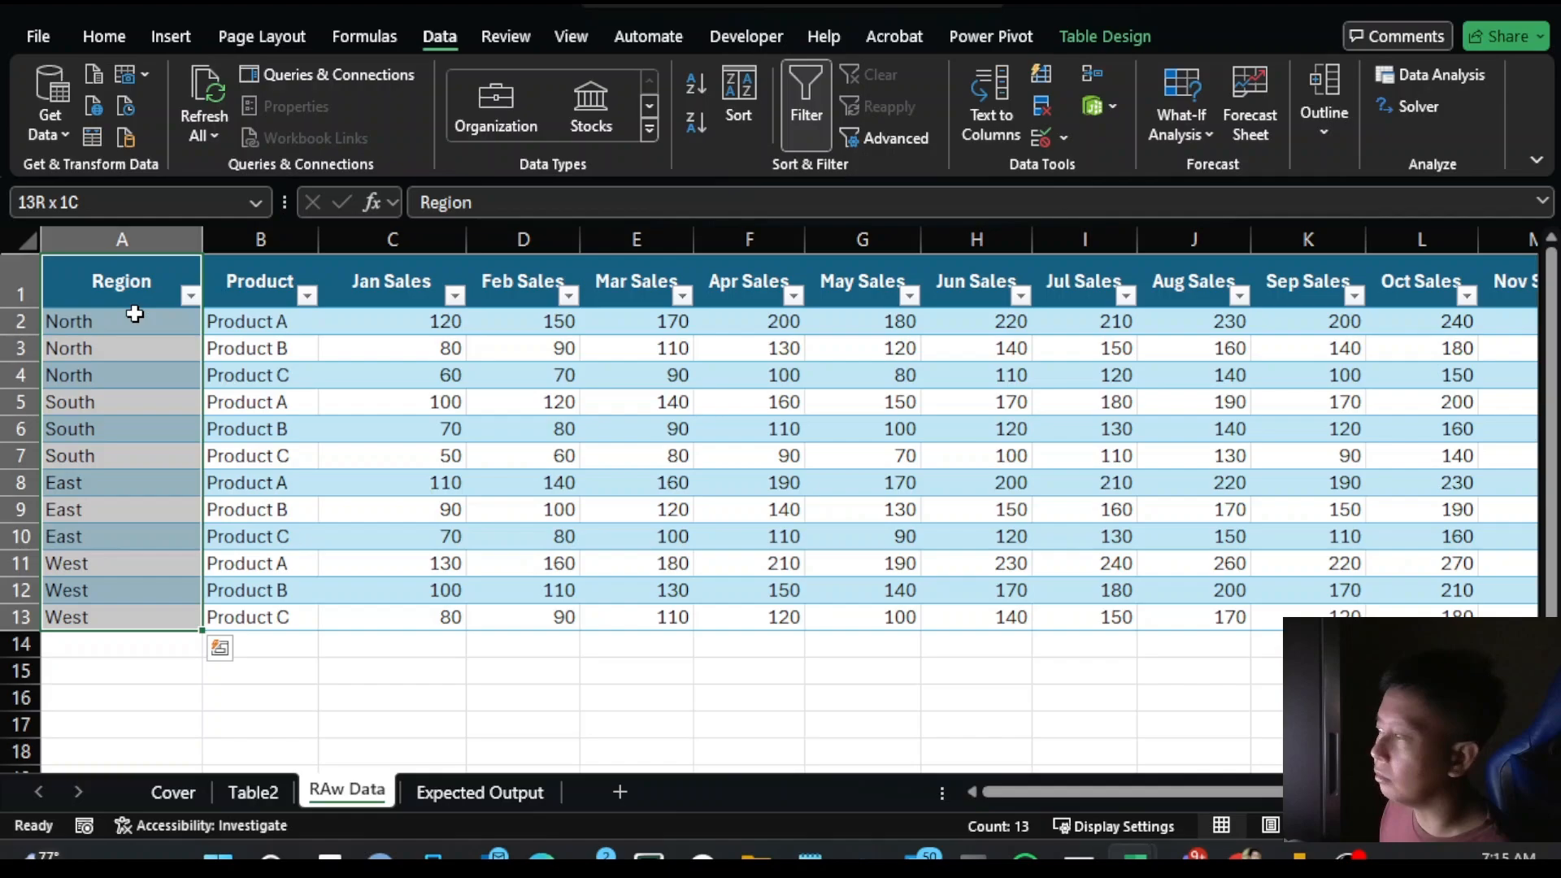
key("ctrl+shift+Right")
key("ctrl+Home")
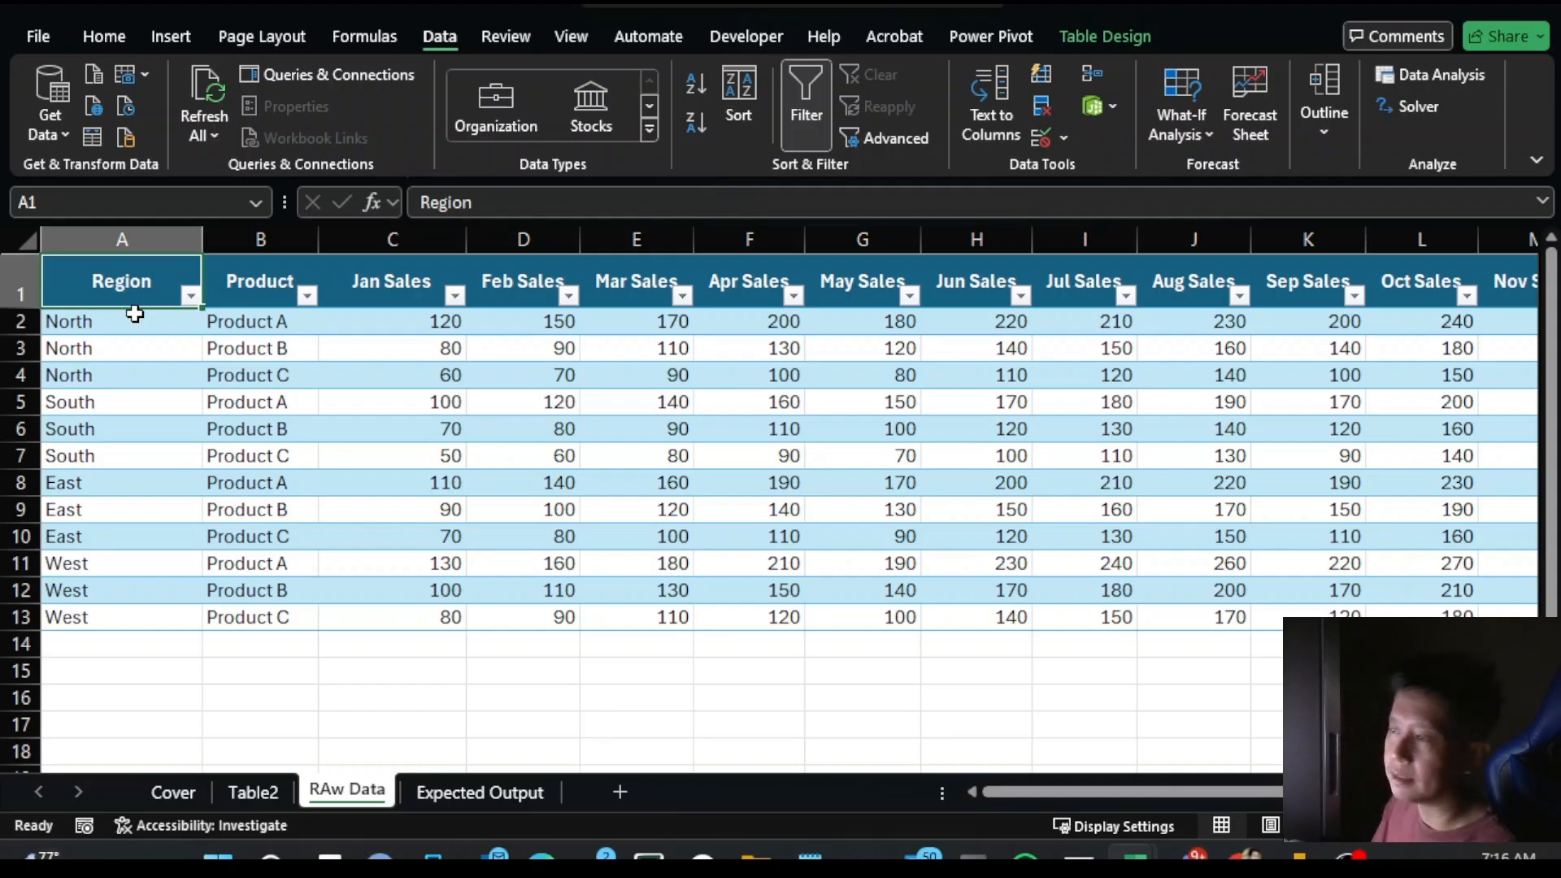
key("ctrl+shift+Down")
key("ctrl+shift+Right")
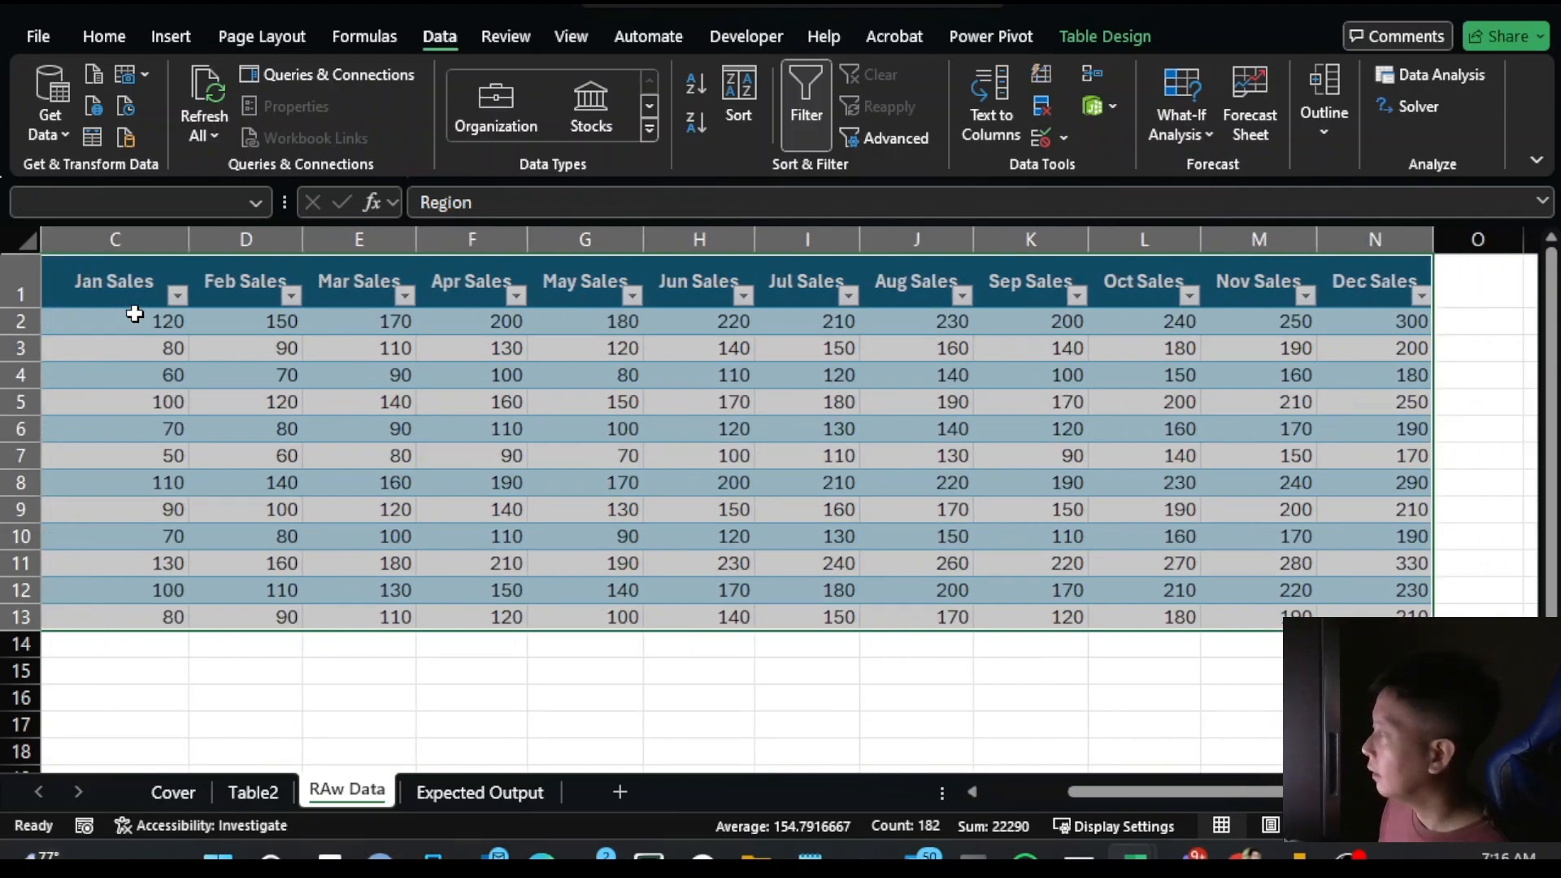
key("ctrl+Home")
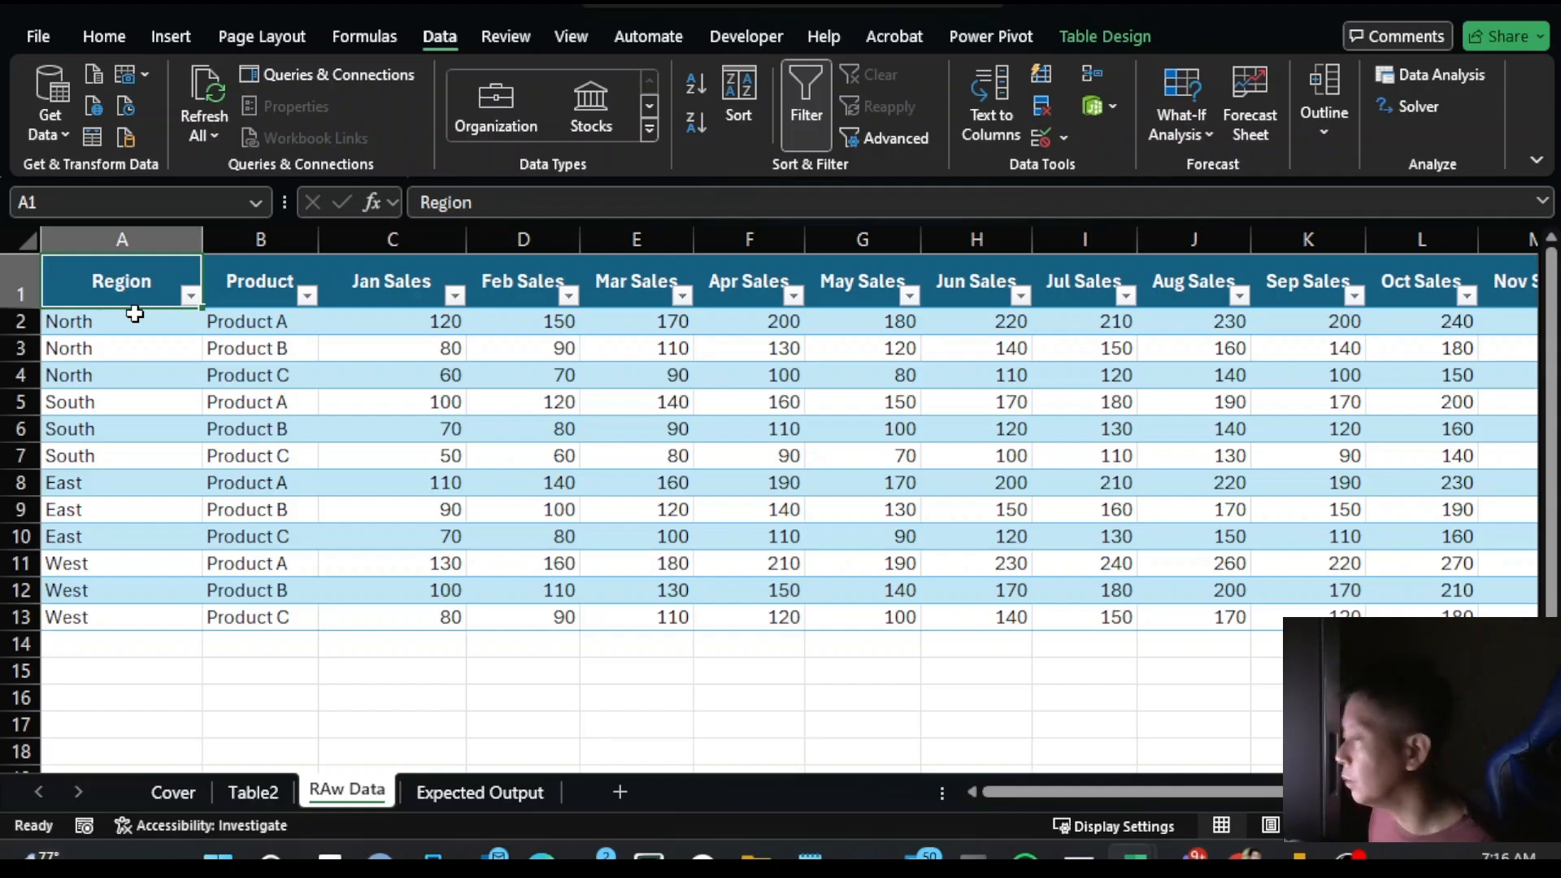
key("ctrl+shift+Down")
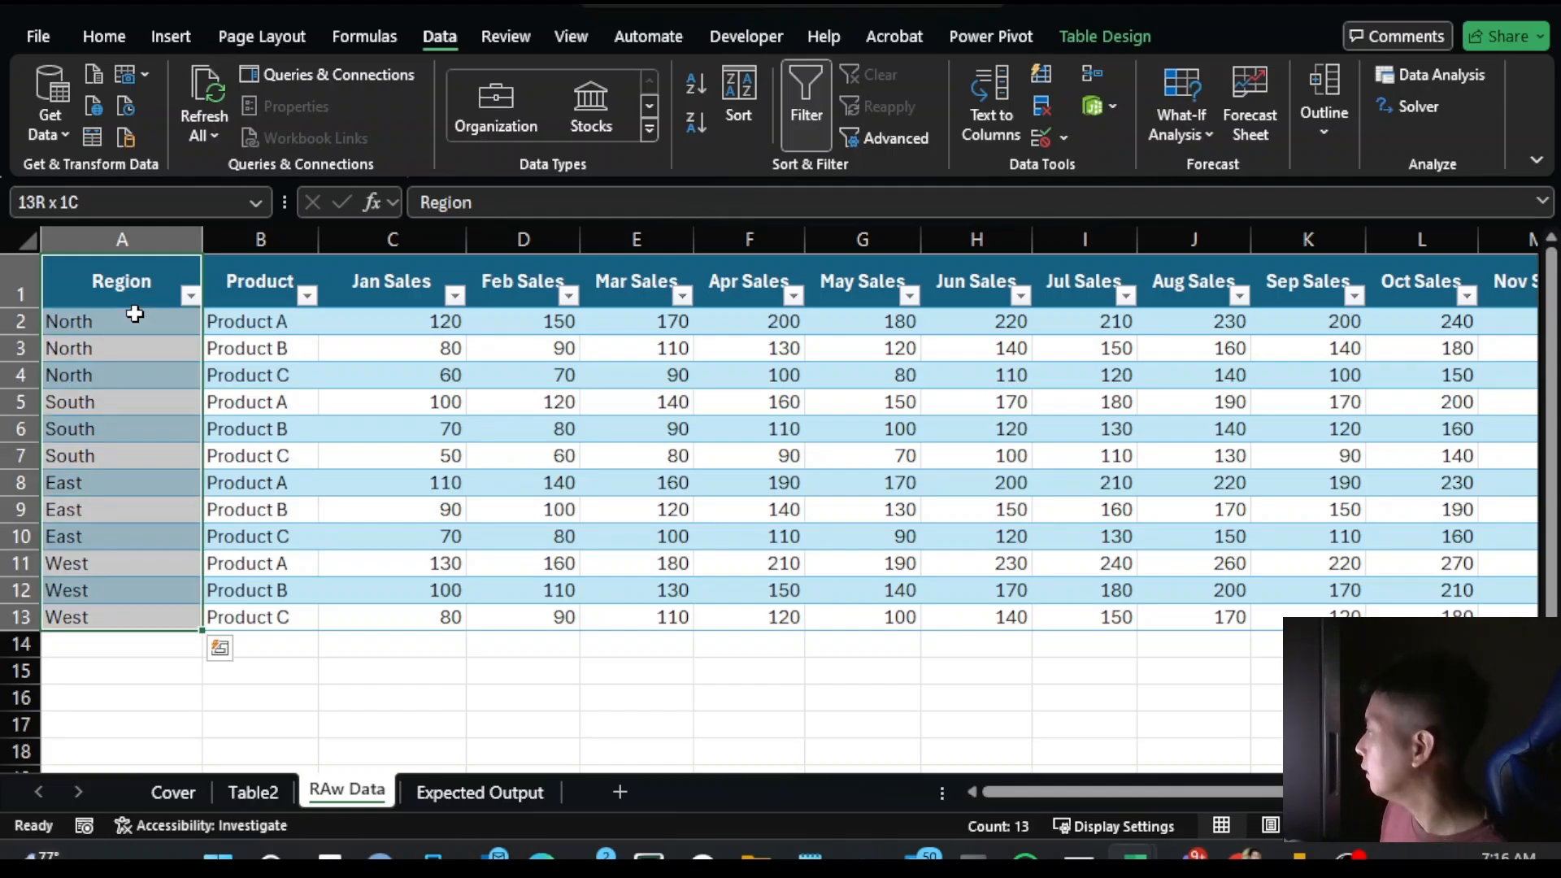
key("ctrl+shift+Right")
key("ctrl+Home")
key("ctrl+shift+Down")
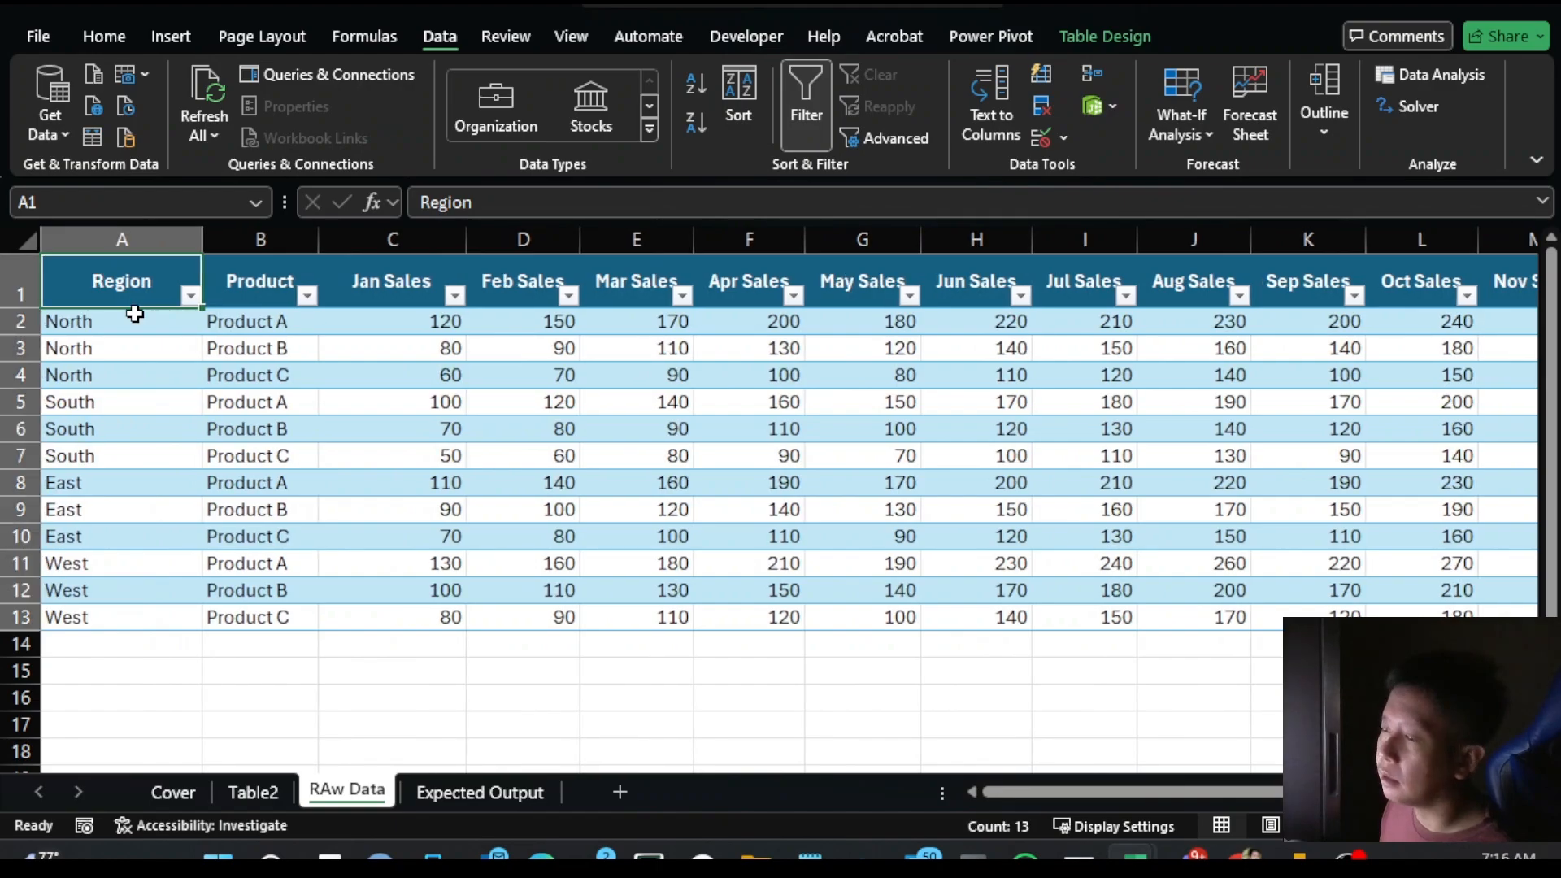
key("ctrl+shift+Right")
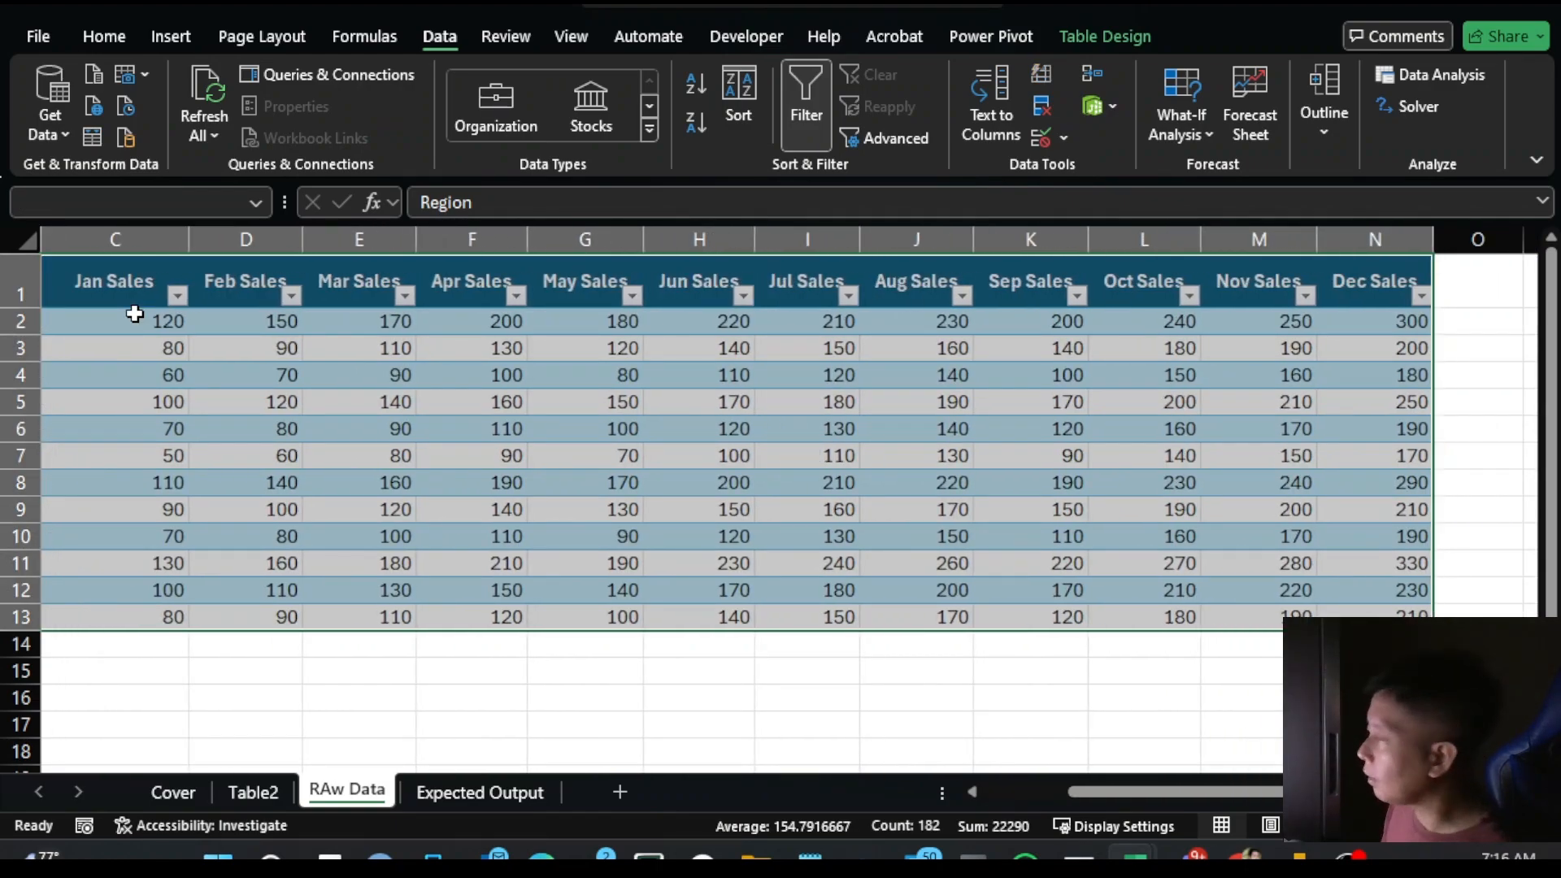
key("ctrl+Home")
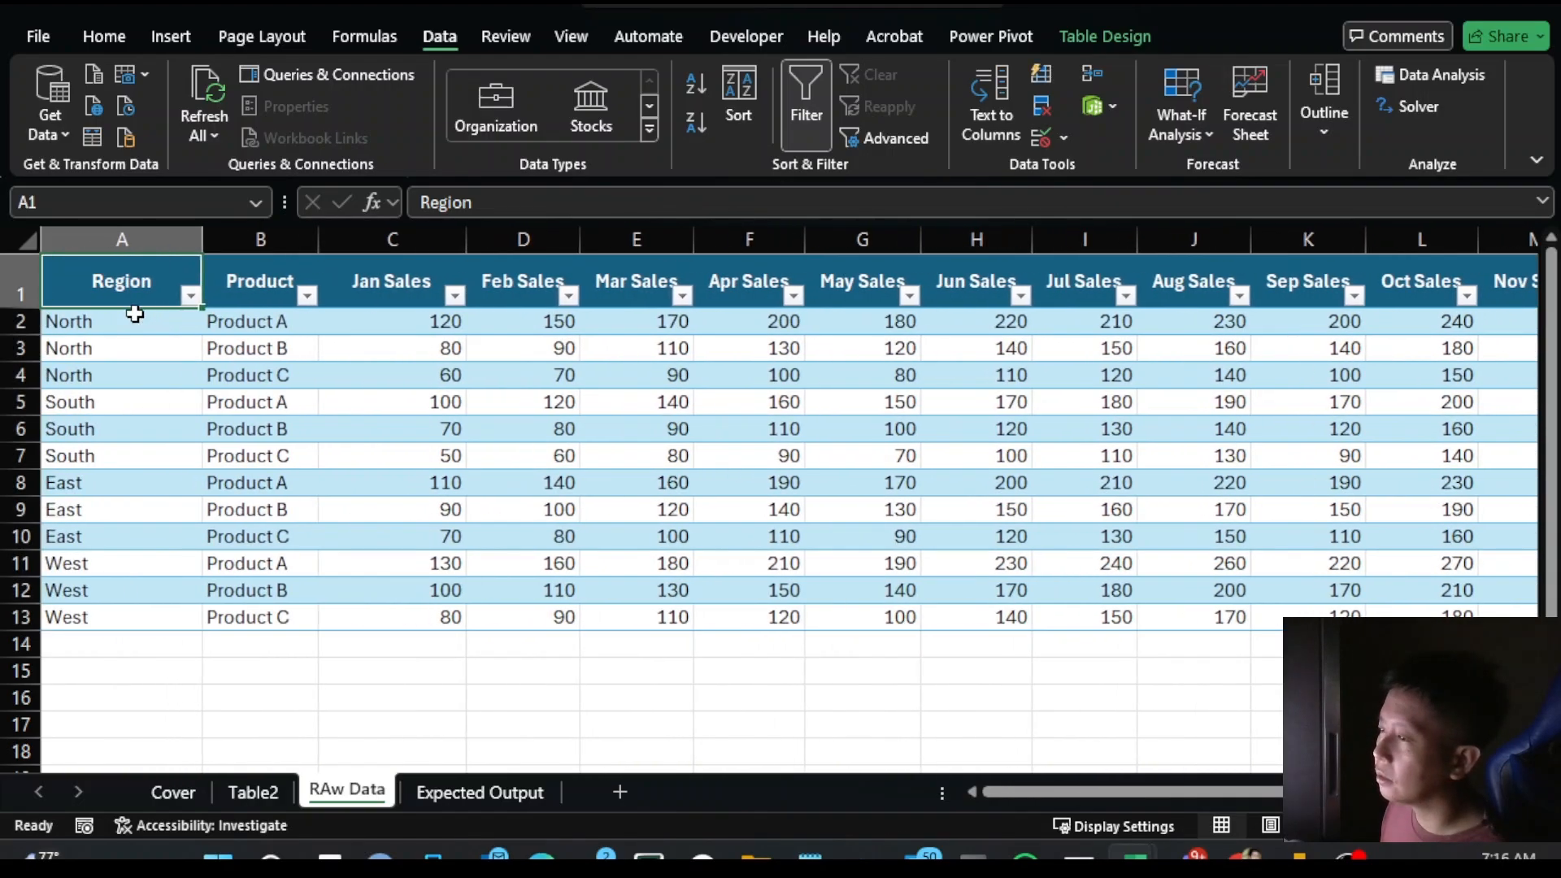
key("ctrl+shift+Down")
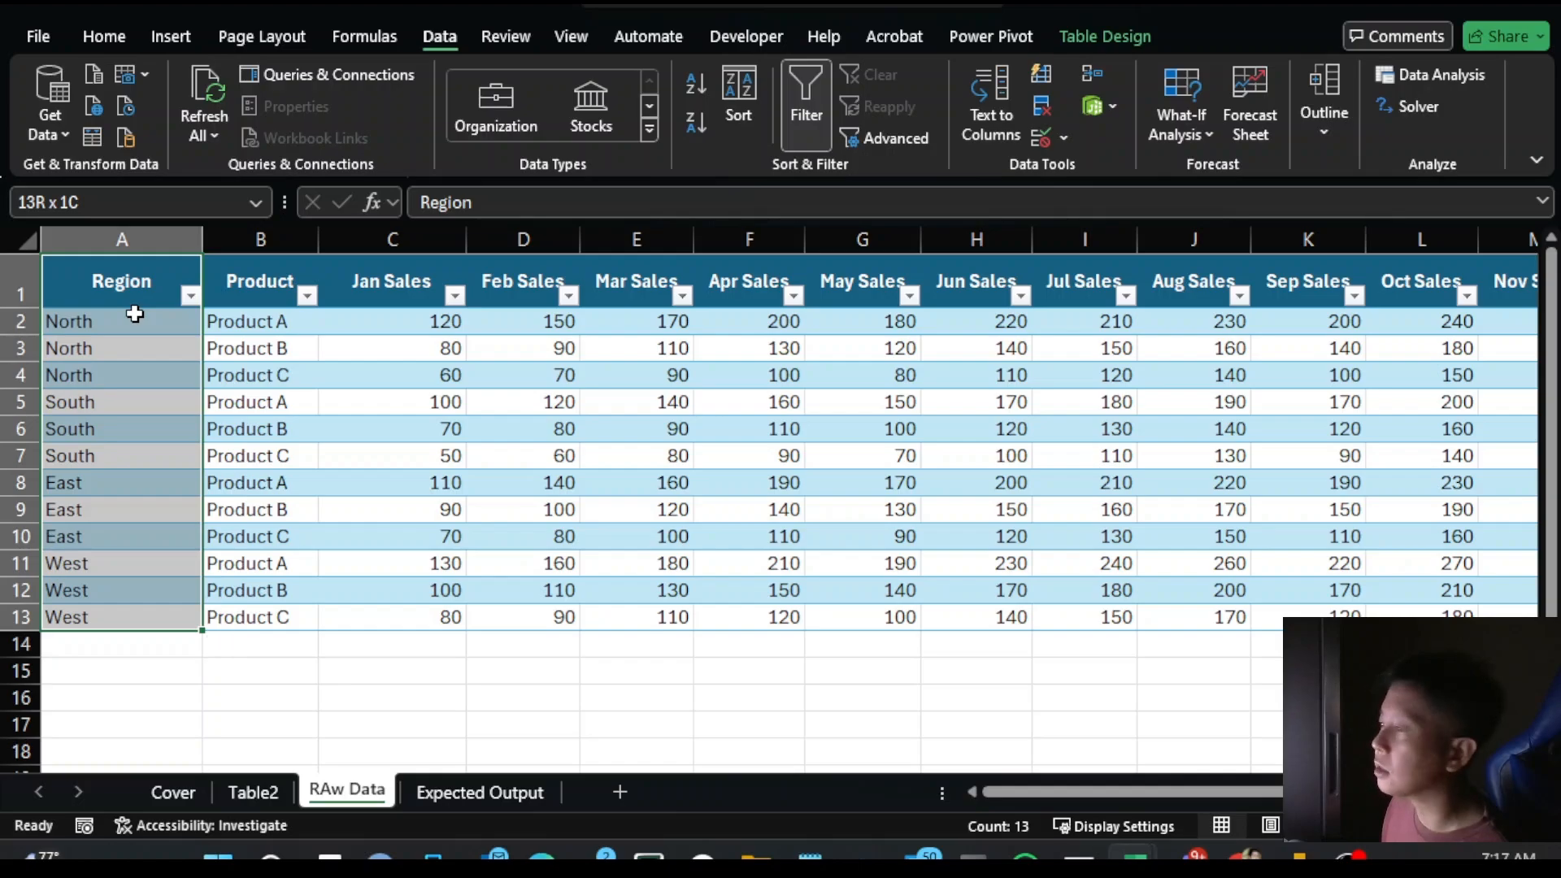
key("ctrl+shift+Right")
key("ctrl+Home")
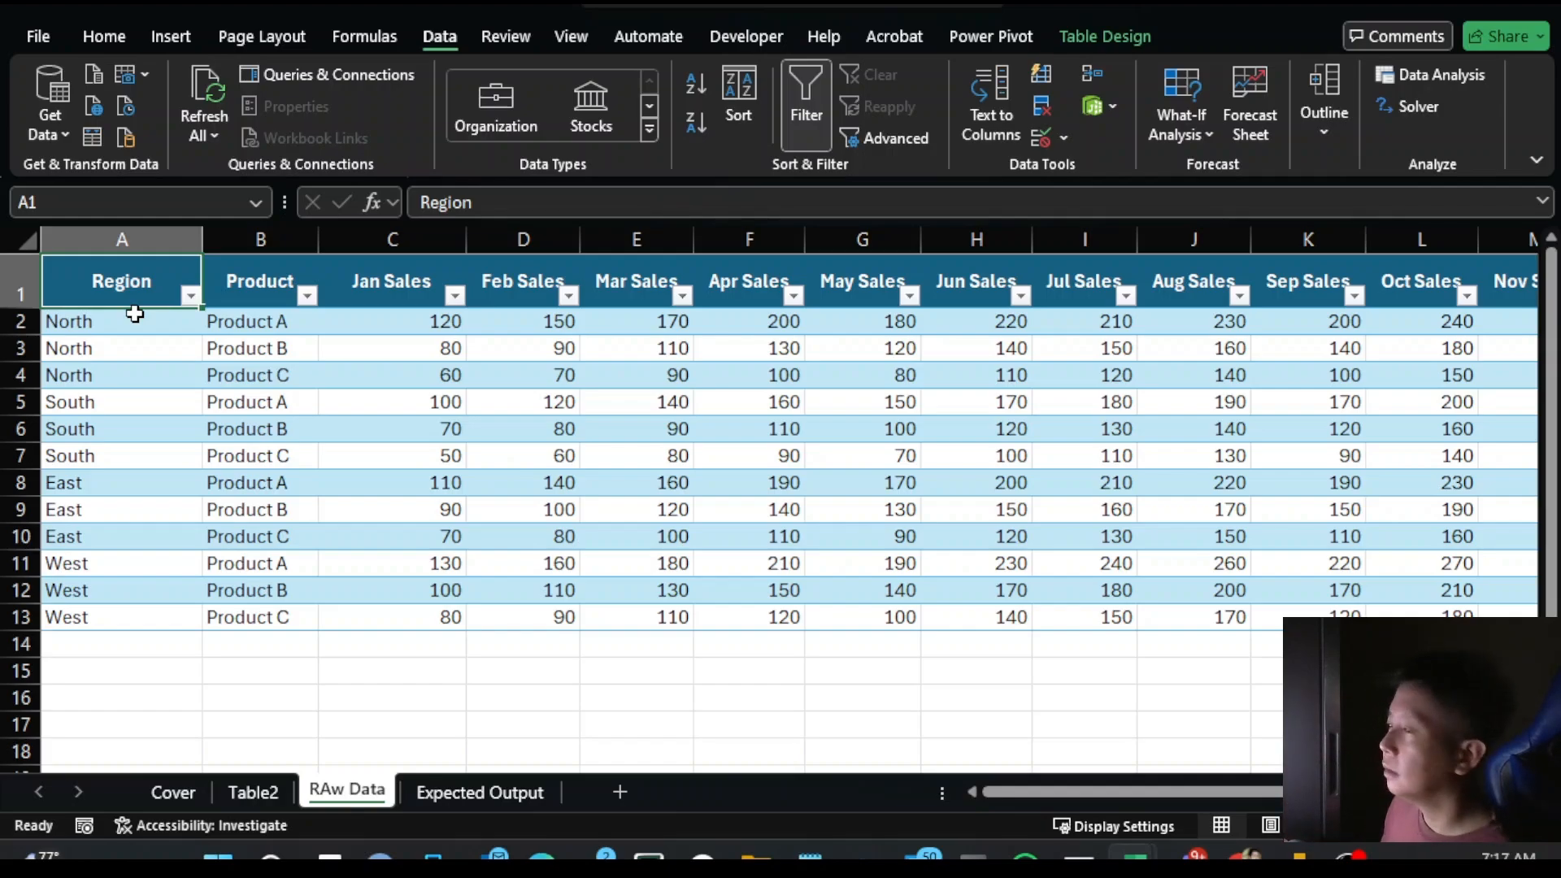
key("ctrl+shift+Down")
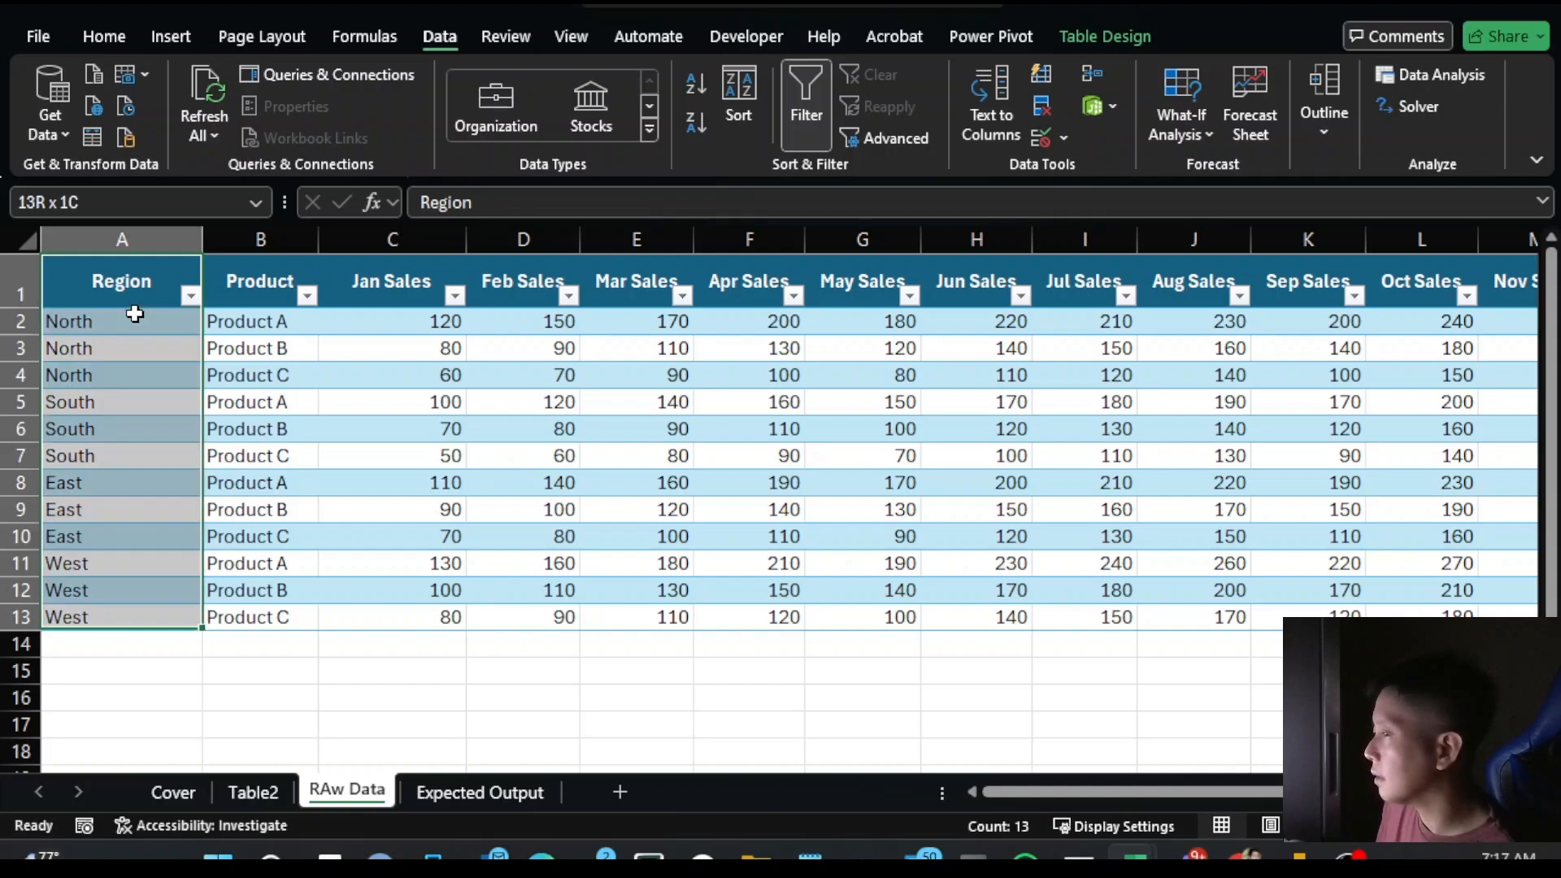
key("ctrl+shift+Right")
key("ctrl+Home")
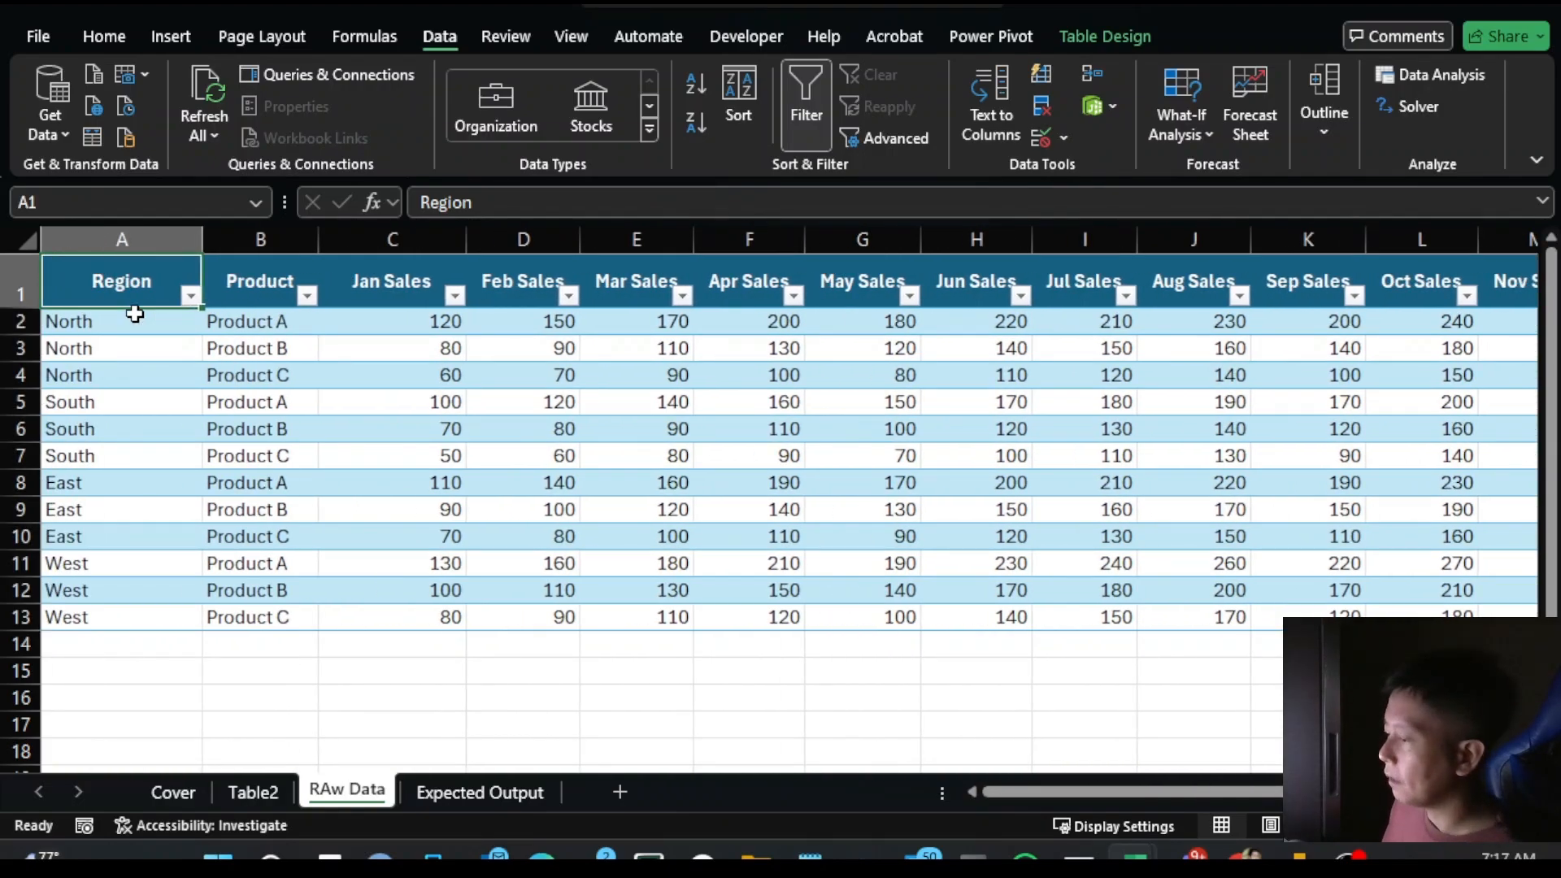
- Examine the table layout on the Expected Output sheet, including its placeholder row of ellipses
left_click(474, 795)
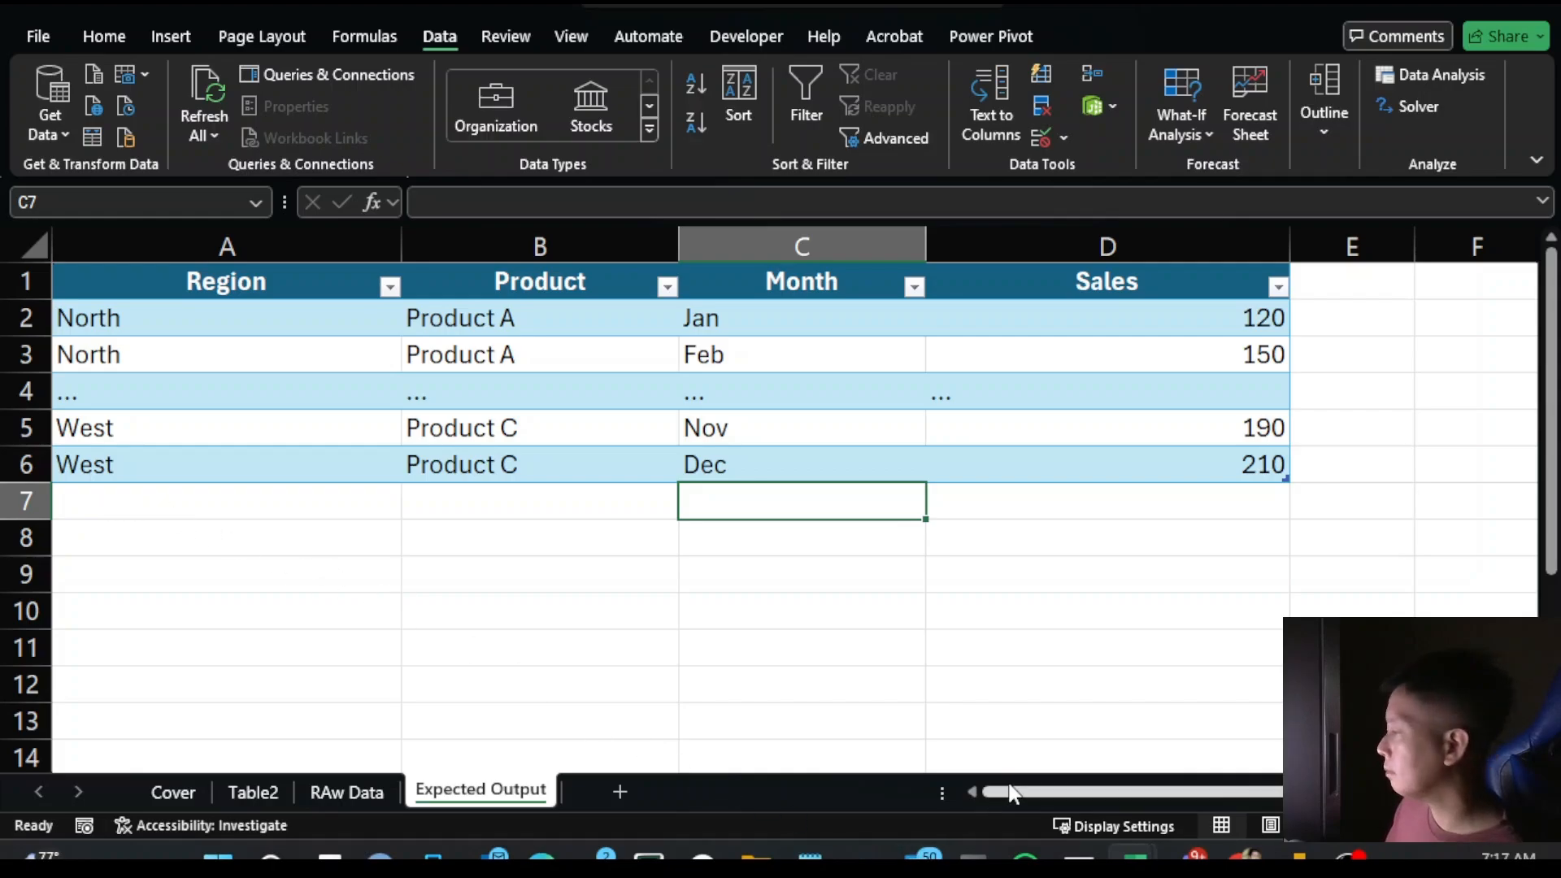
left_click(477, 633)
key("ctrl+Home")
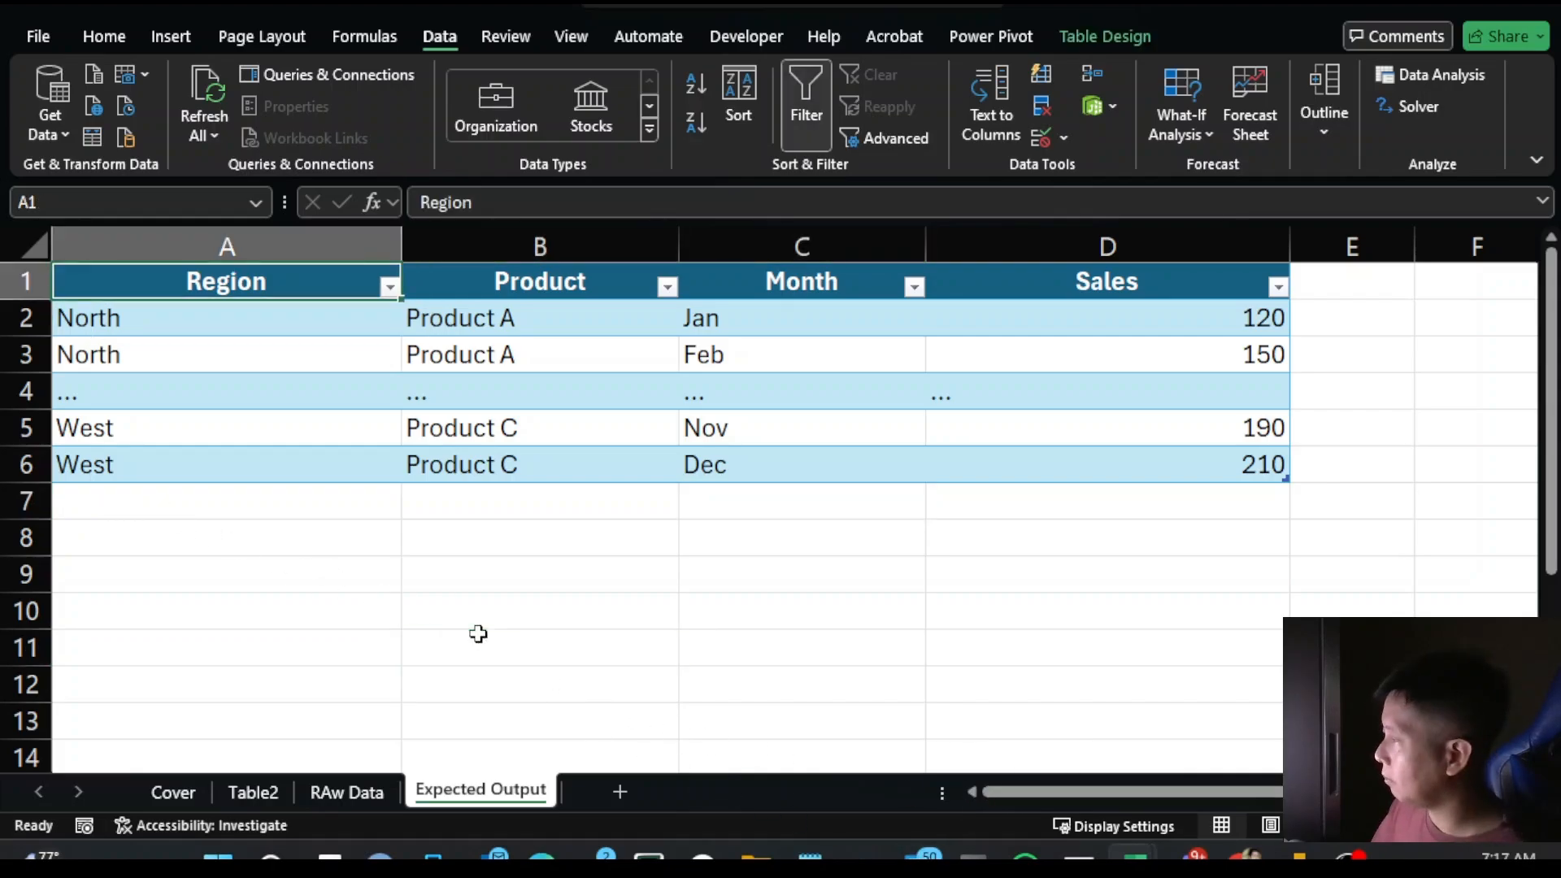
key("ctrl+a")
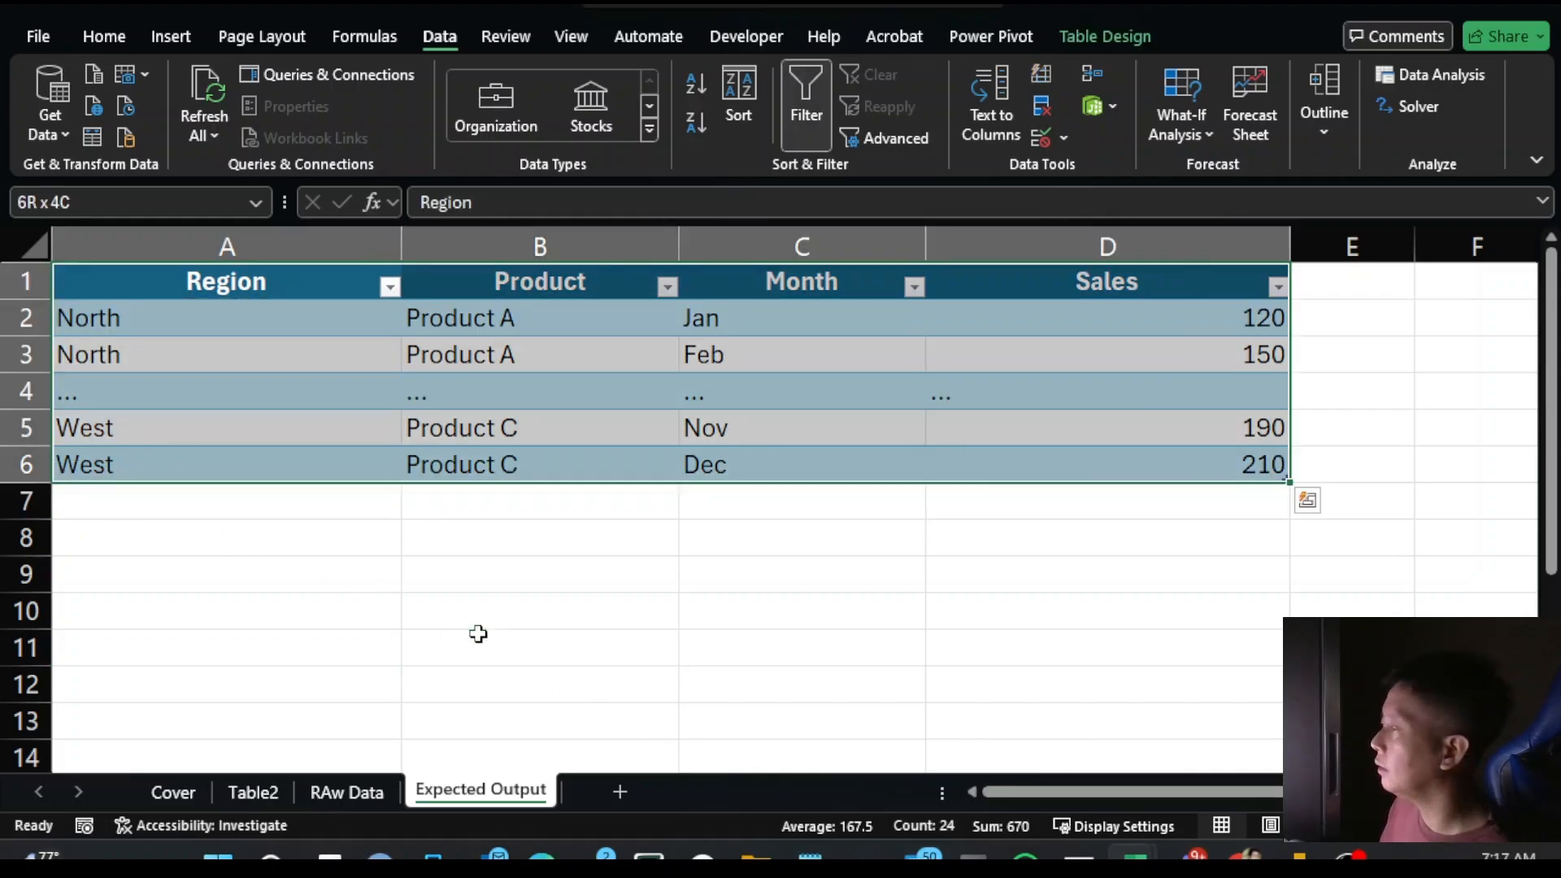
key("ctrl+Home")
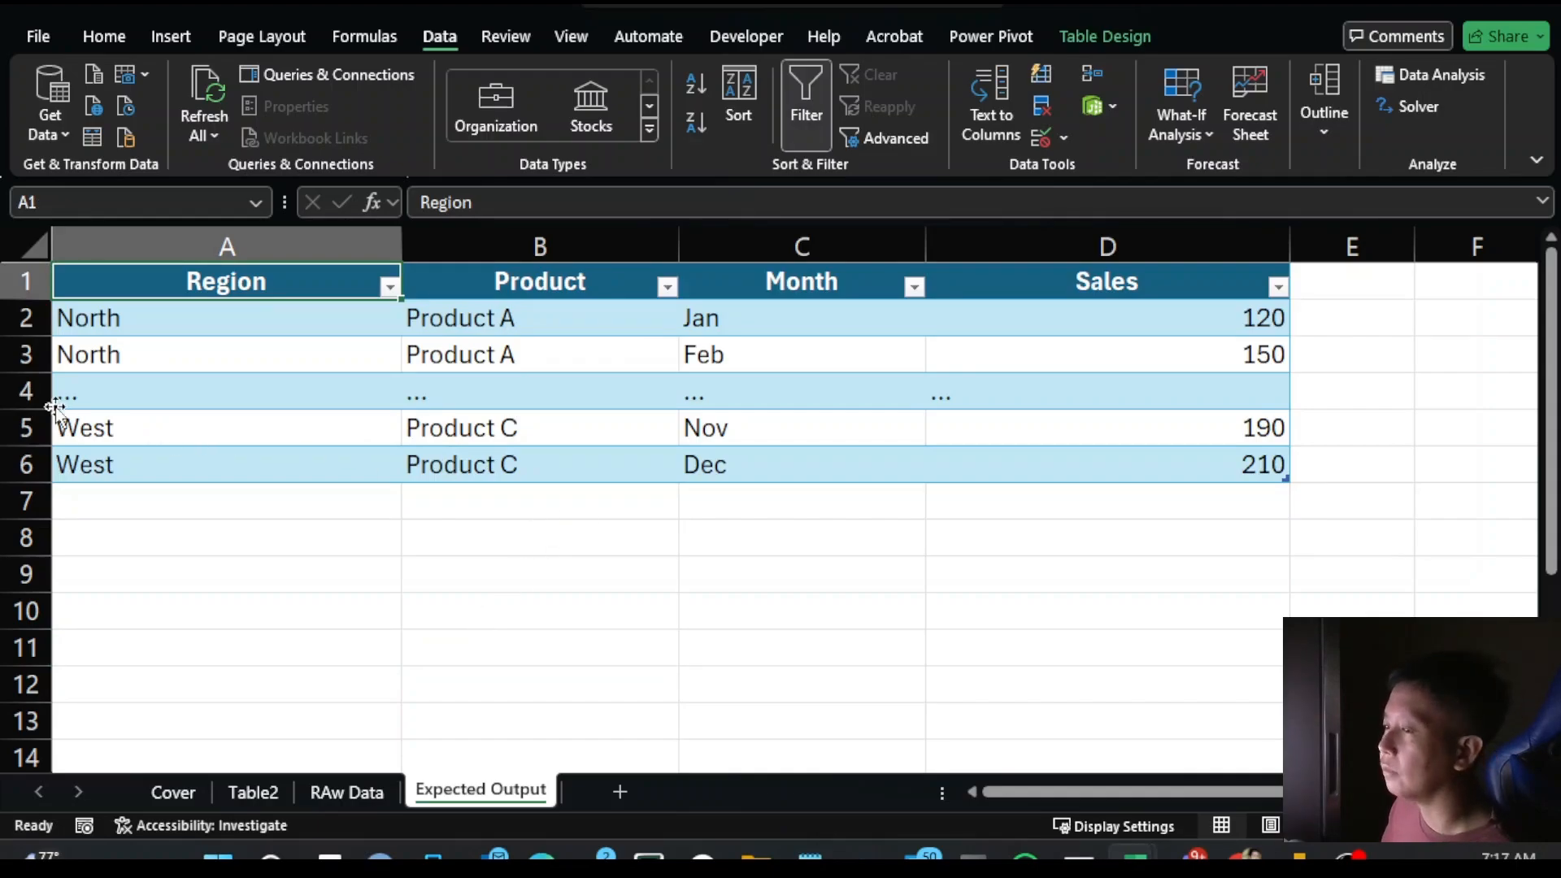
left_click(23, 393)
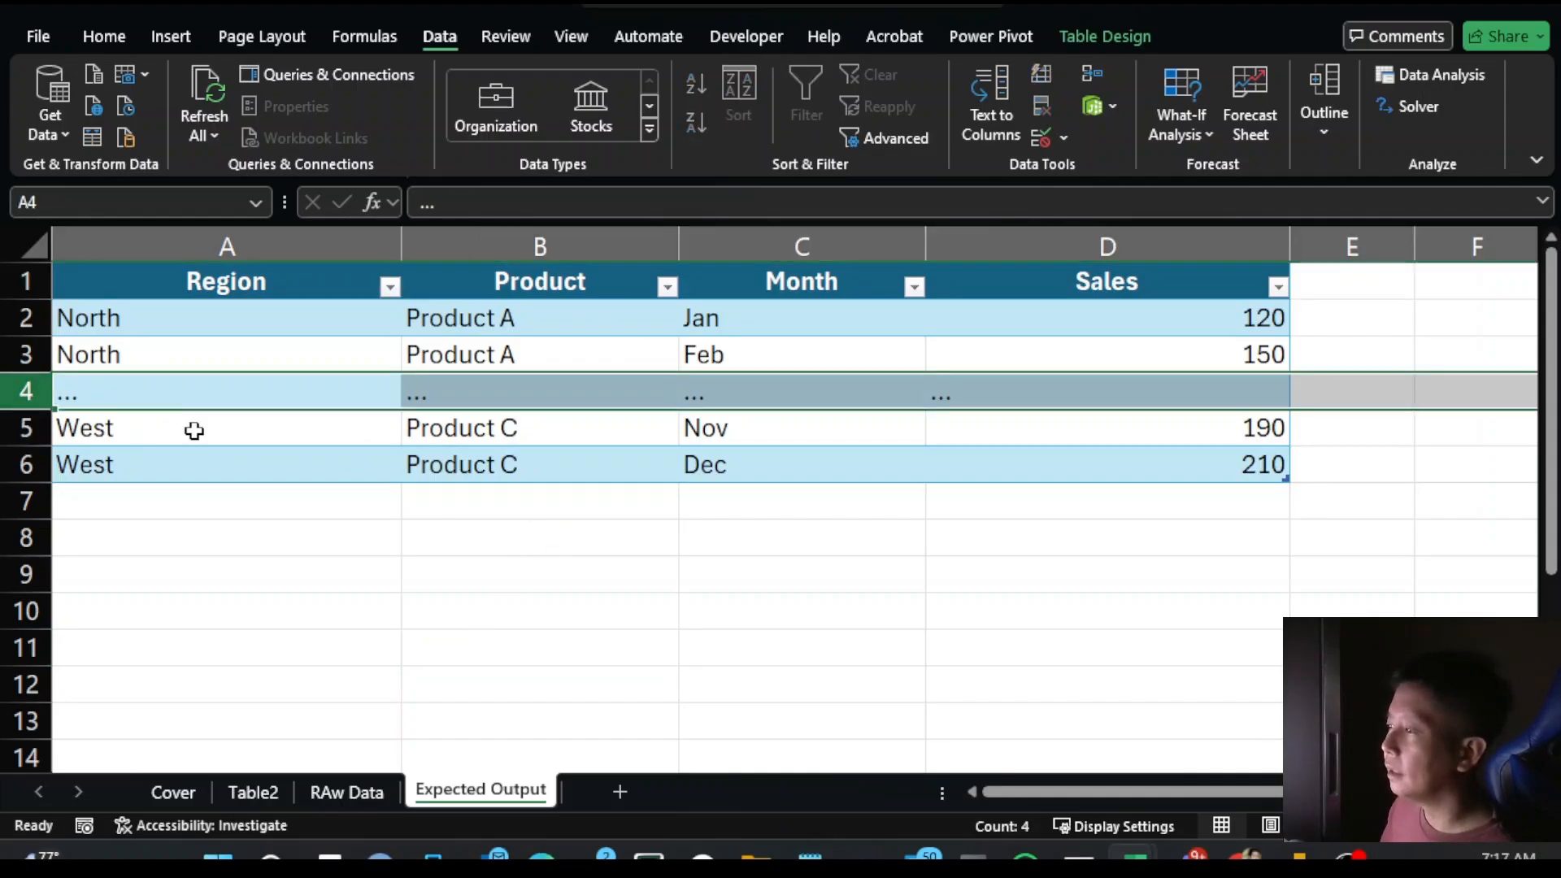
scroll(192, 432, "up", 1, "ctrl")
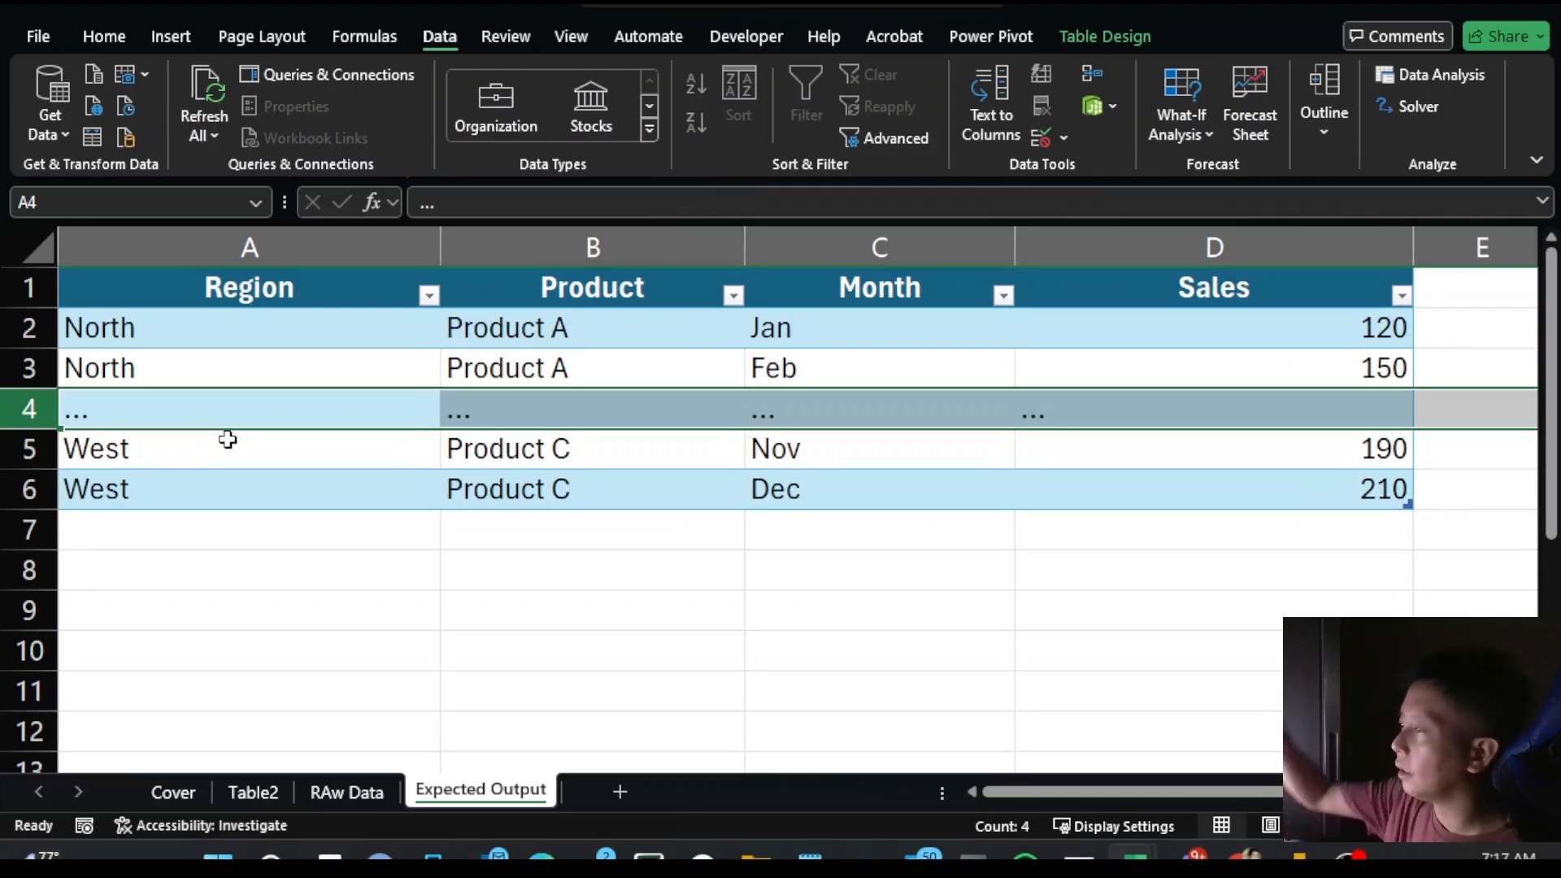
- Compare the Region column of the Expected Output table with the Region column on the RAw Data sheet
left_click(245, 294)
key("ctrl+shift+Down")
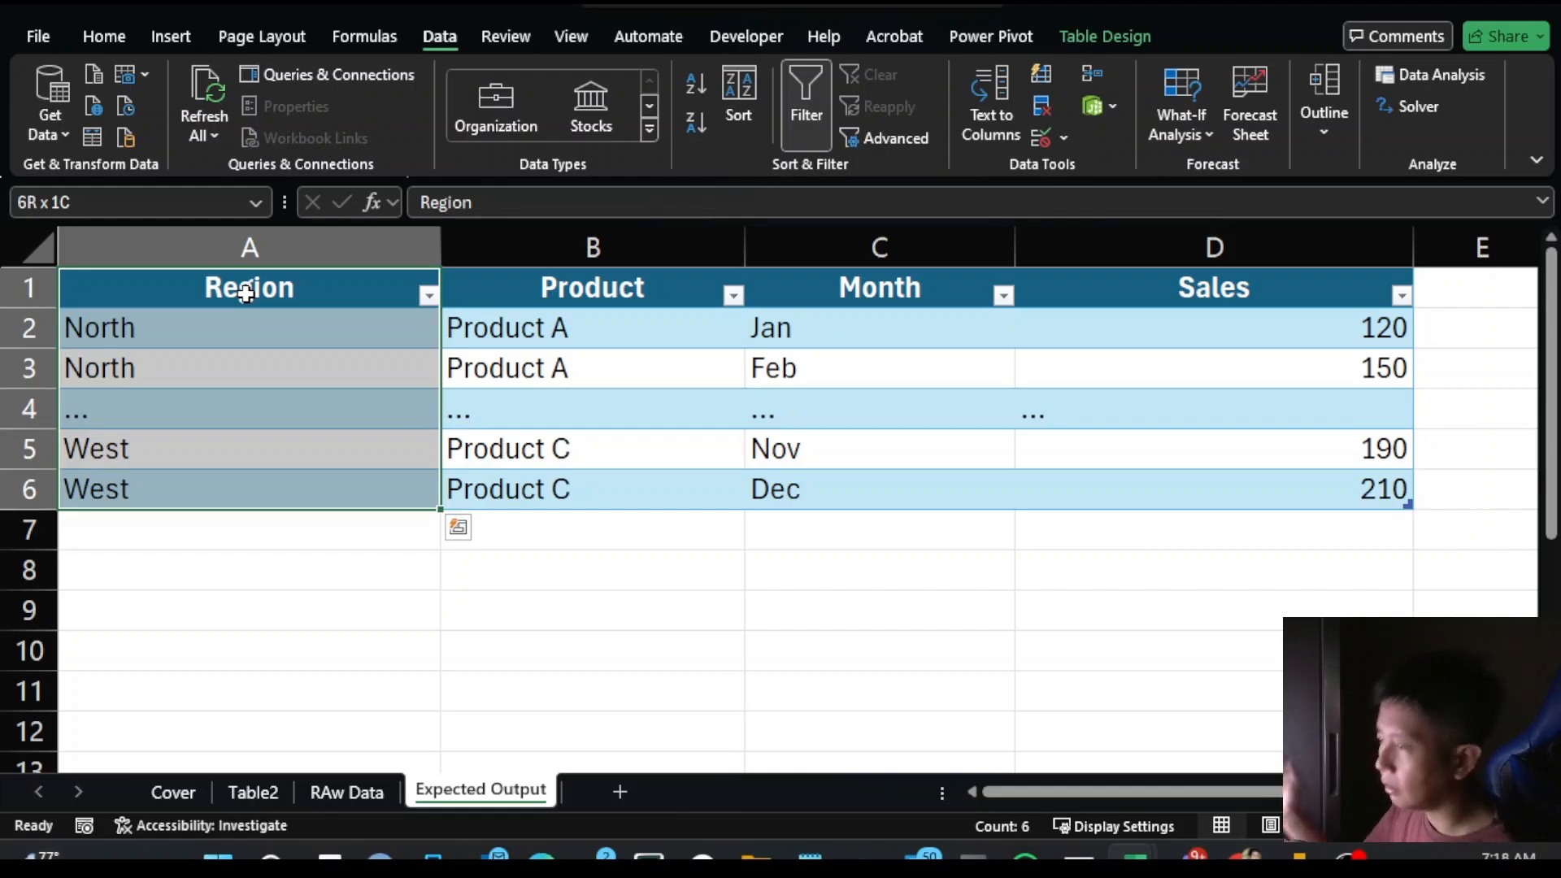
left_click(353, 808)
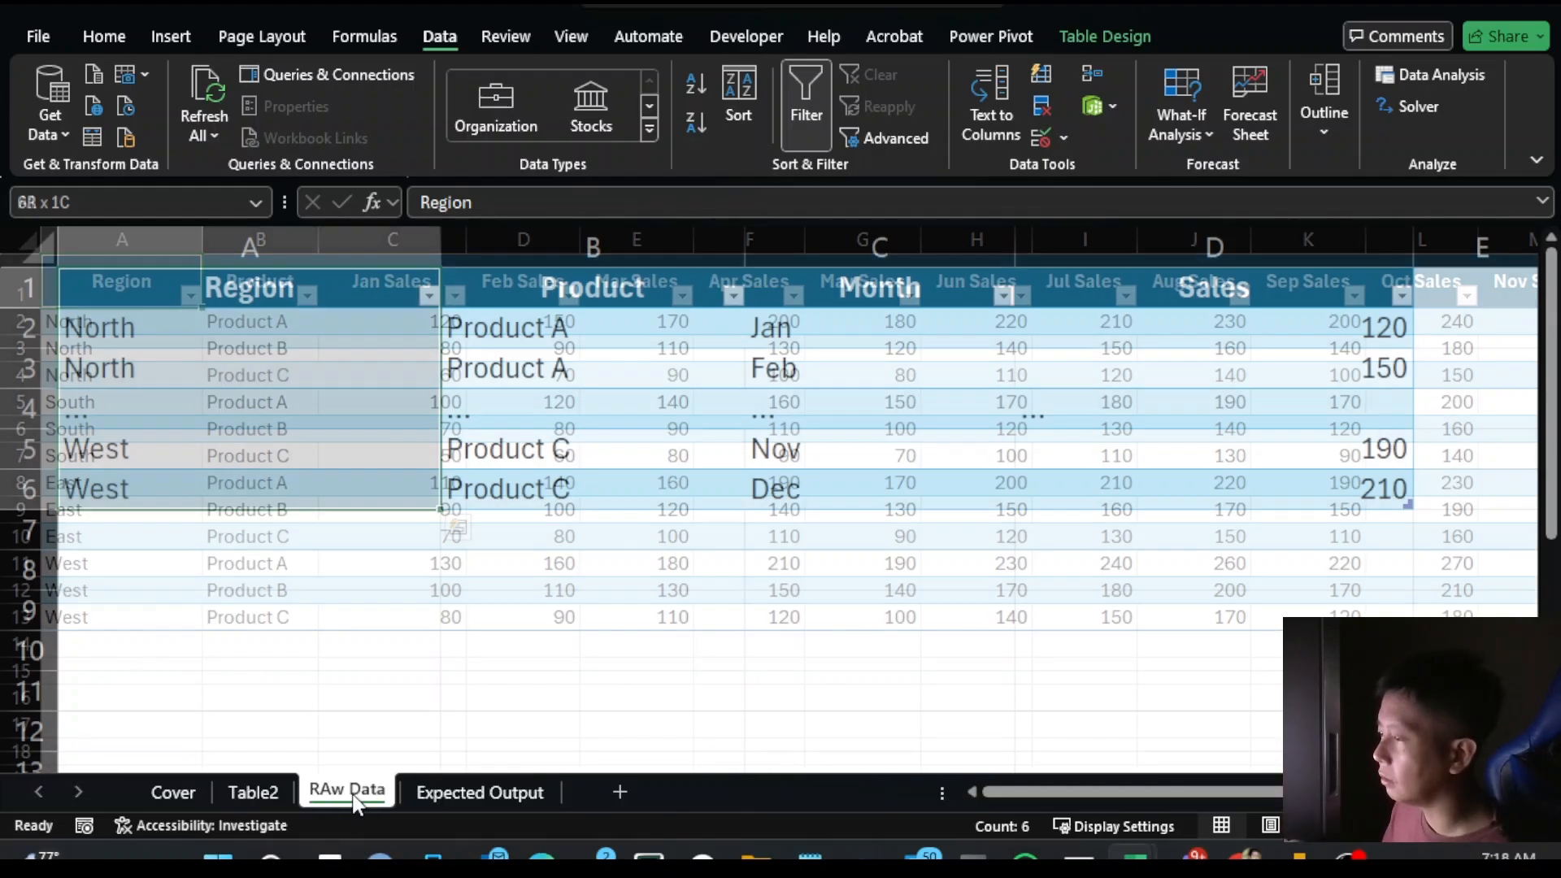
left_click(124, 242)
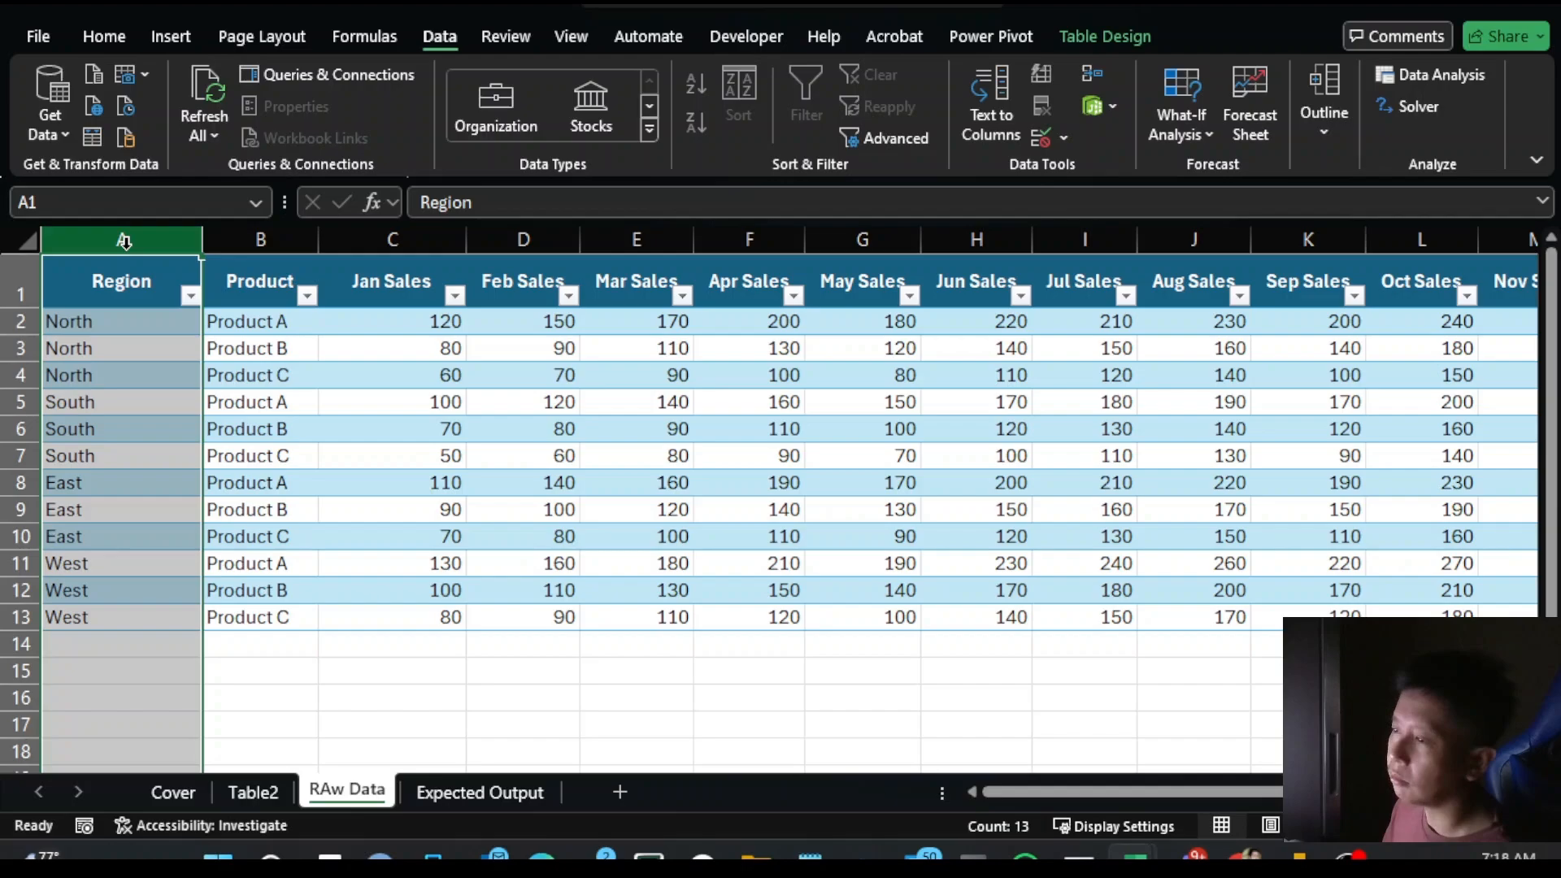
- Compare the Product column of the Expected Output table with the Product column on the RAw Data sheet
left_click(520, 793)
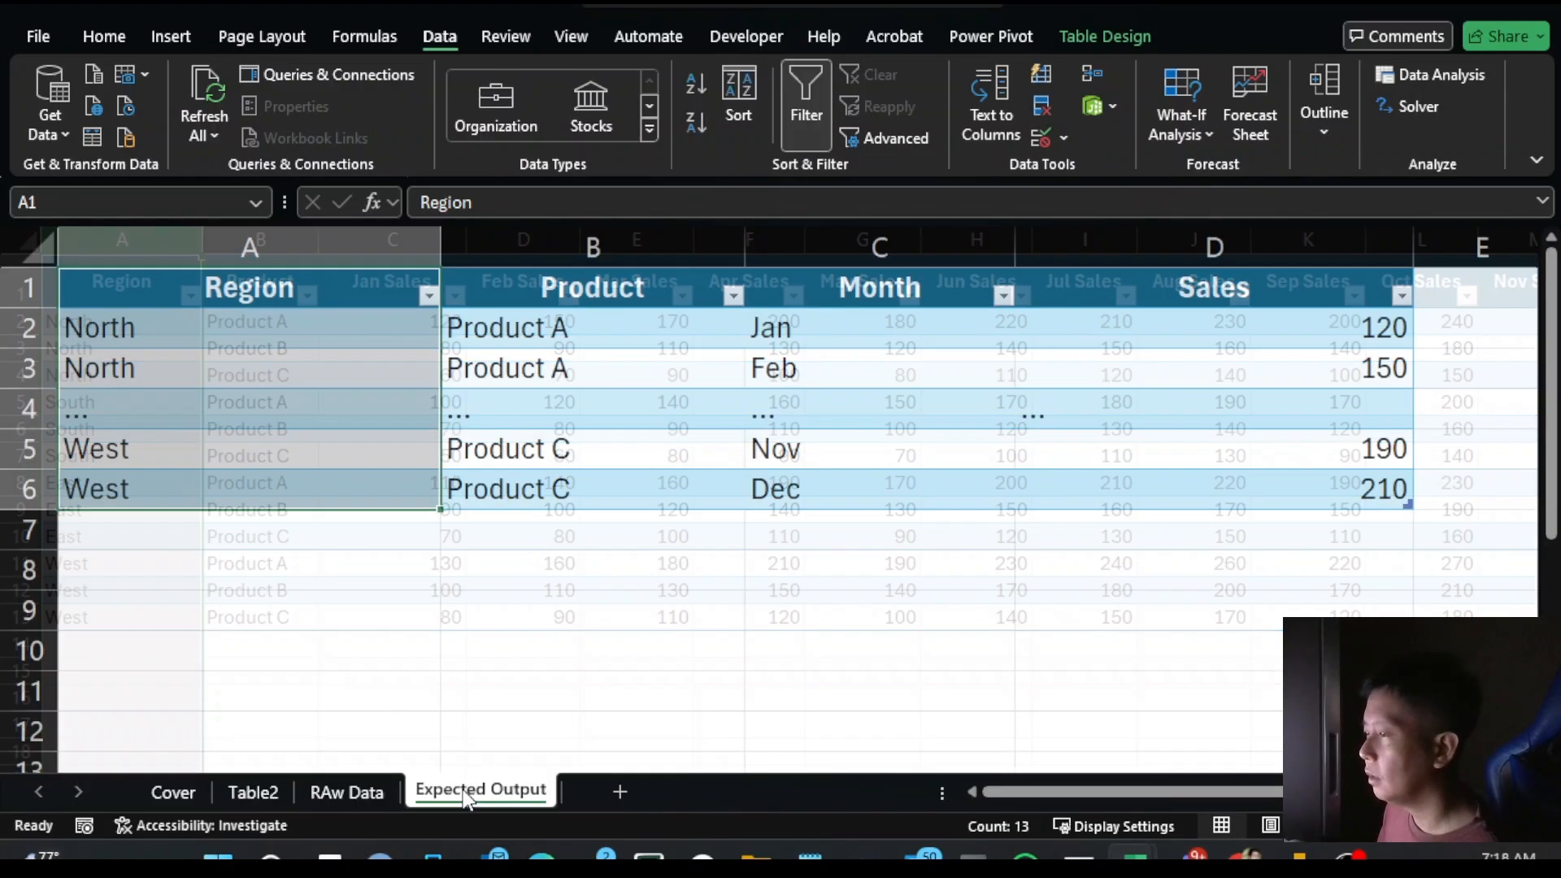
left_click(572, 294)
left_click(569, 291)
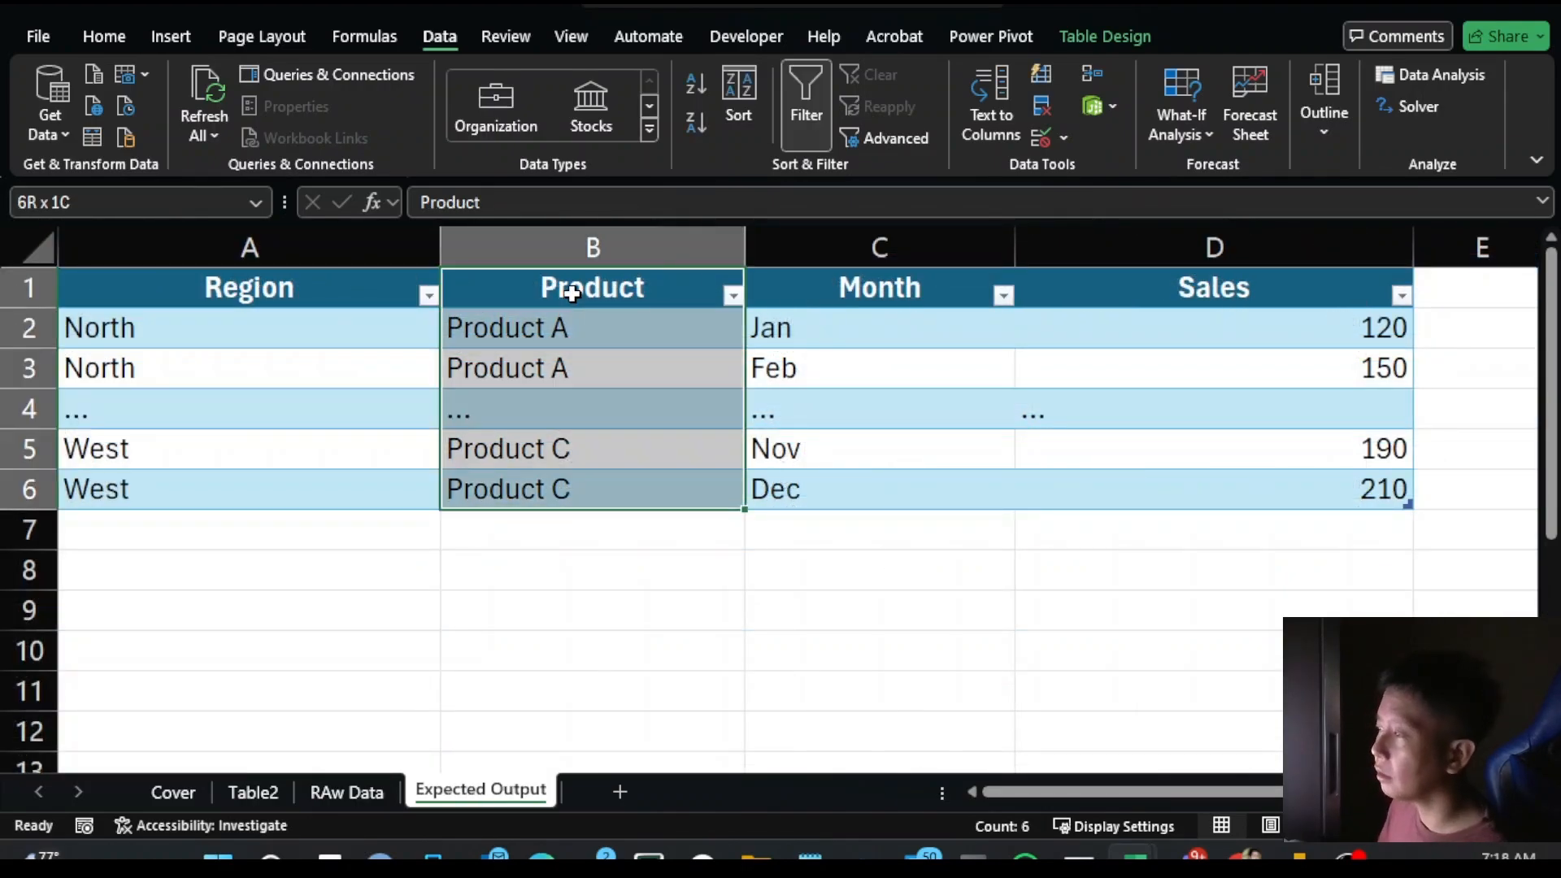
key("ctrl+Page_Up")
key("Right")
key("ctrl+shift+Down")
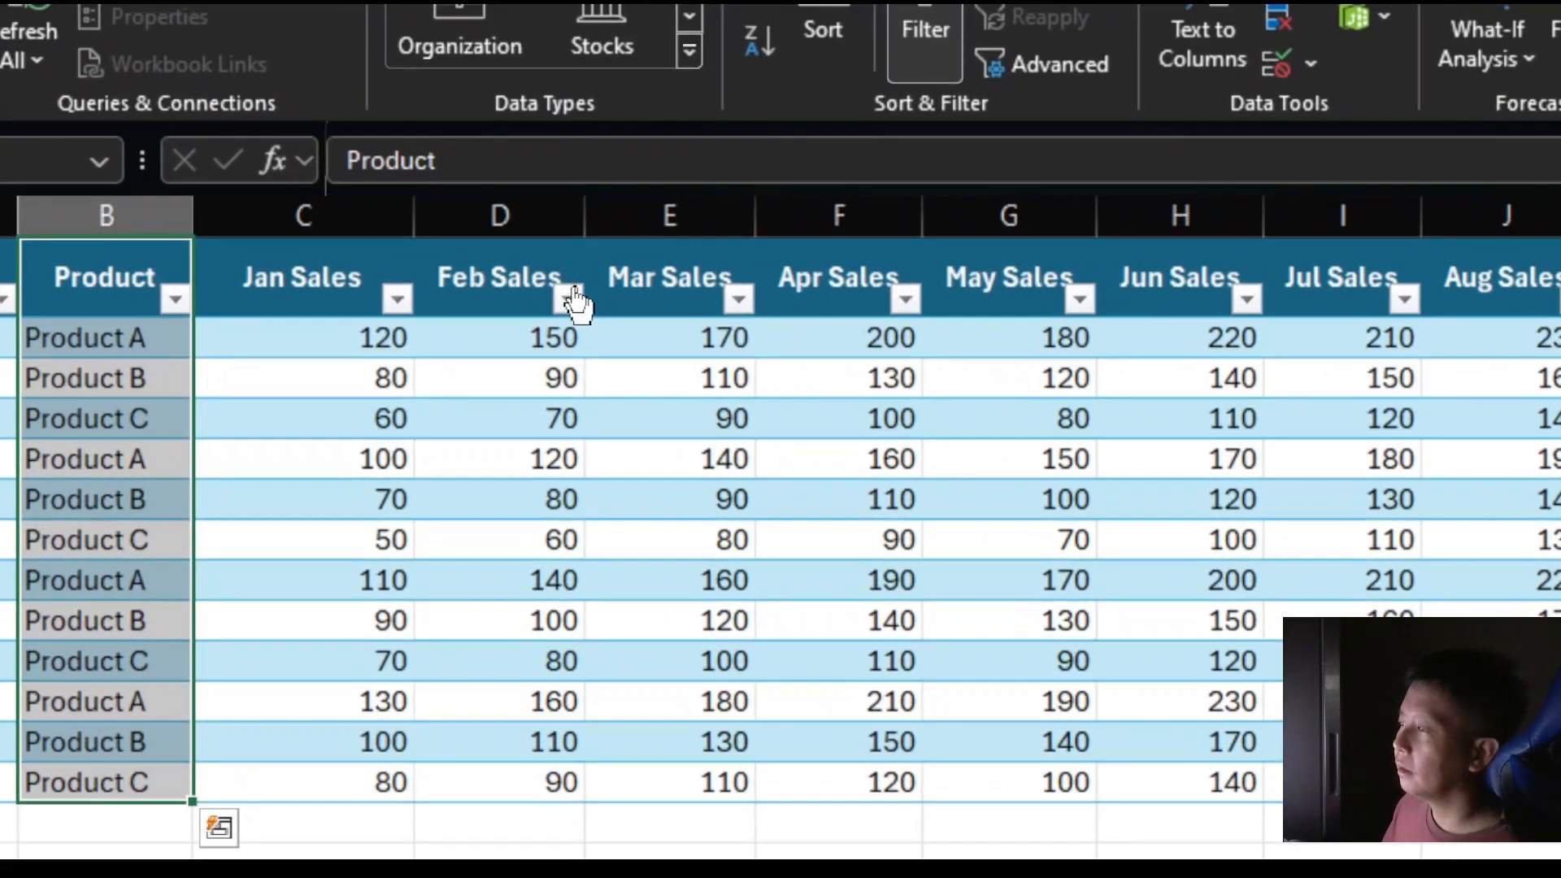
- Compare the Month column of the Expected Output table with the Jan Sales to Dec Sales headers on the RAw Data sheet
key("ctrl+Page_Down")
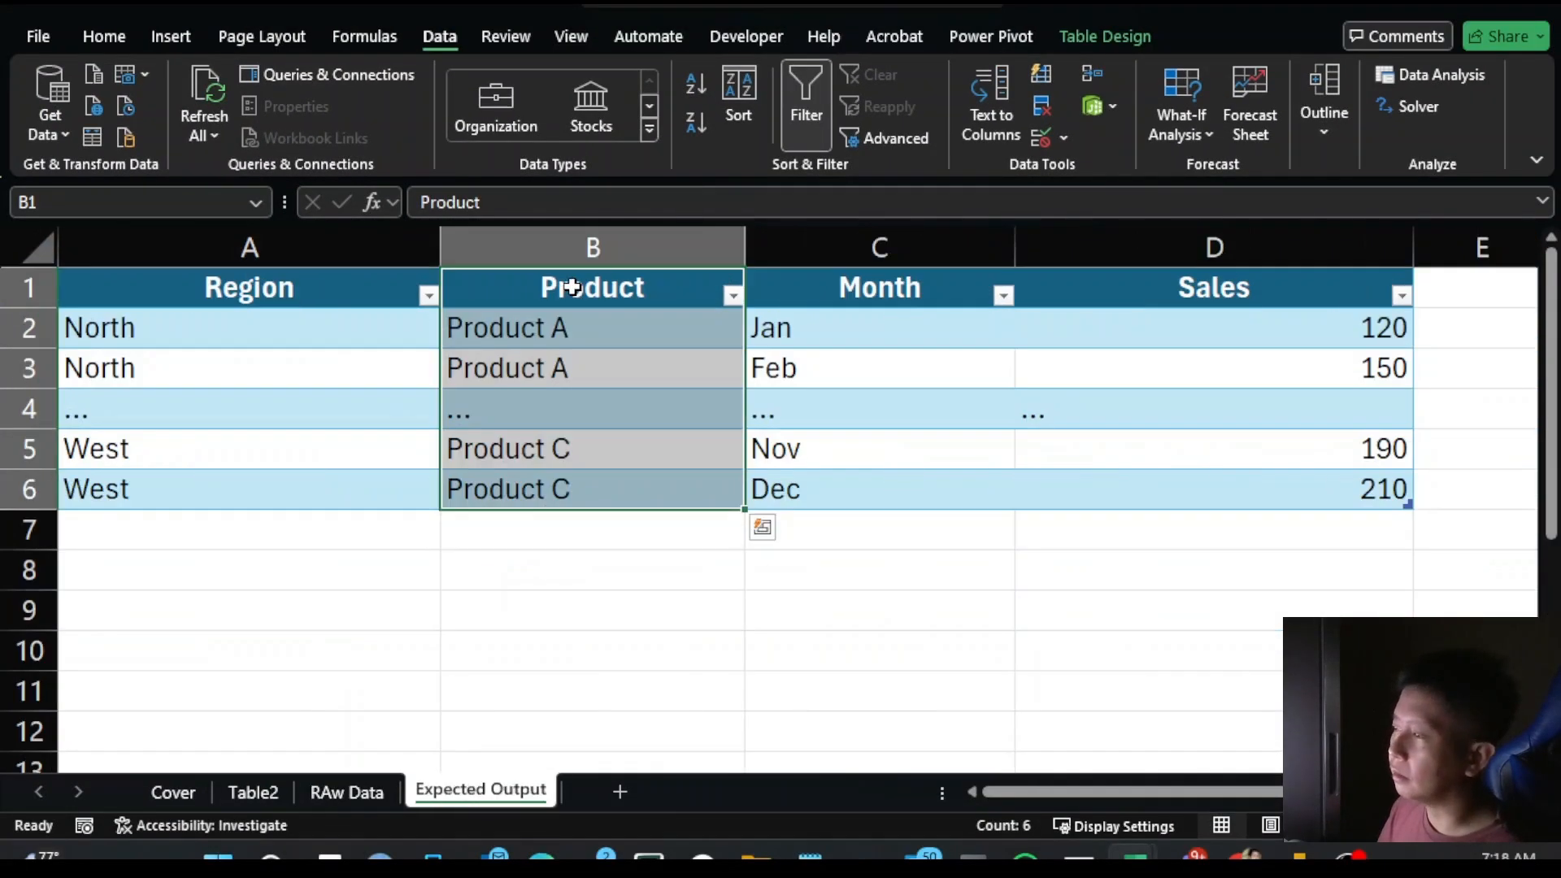
key("Right")
key("ctrl+shift+Down")
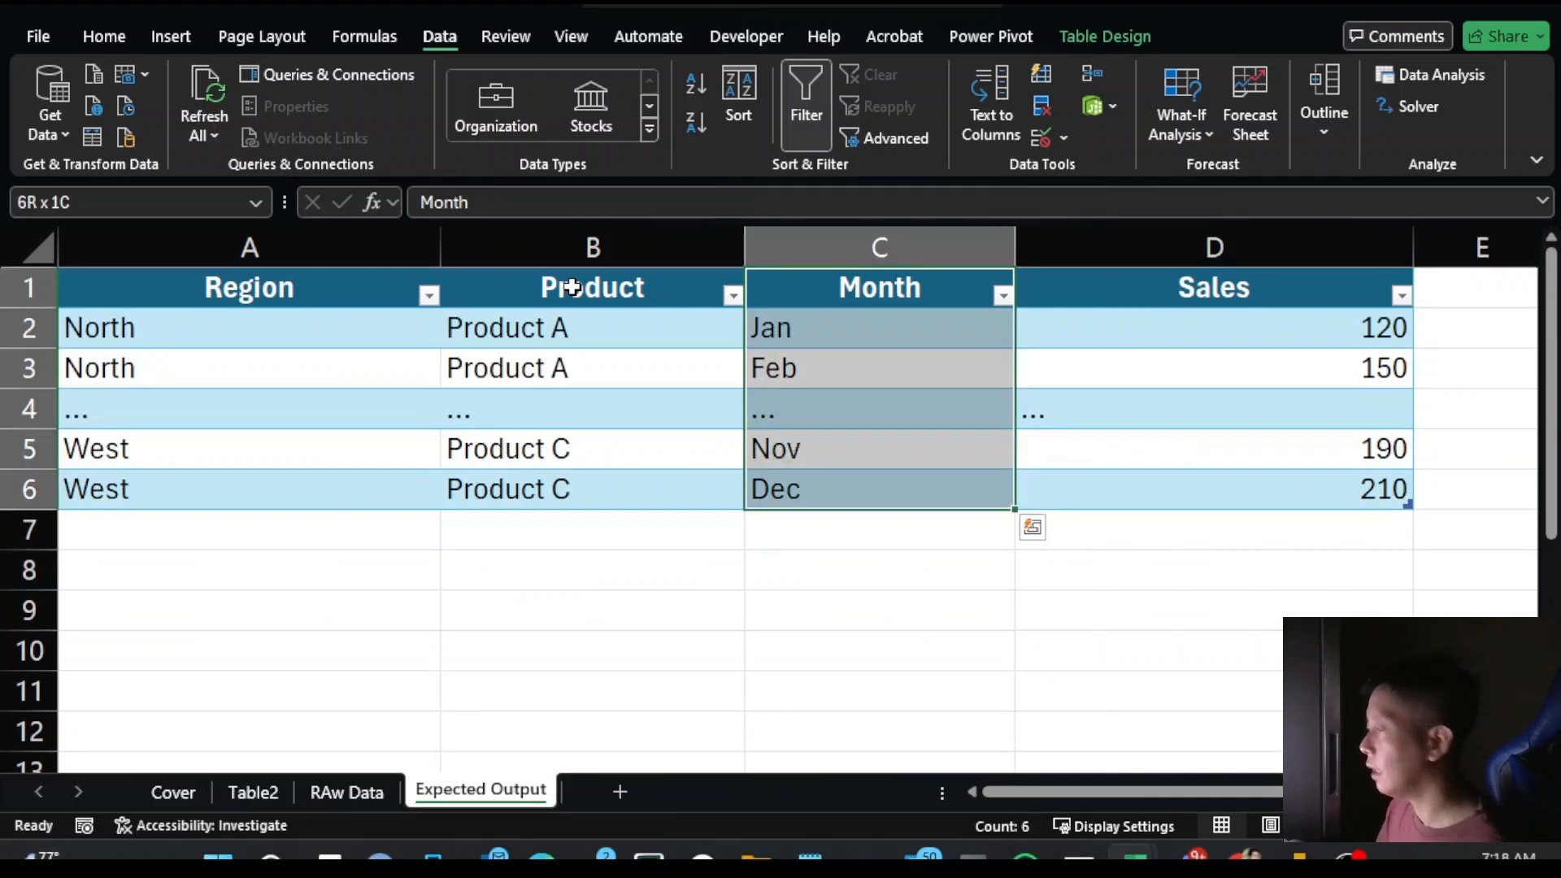
key("ctrl+Page_Up")
key("Right")
key("Right")
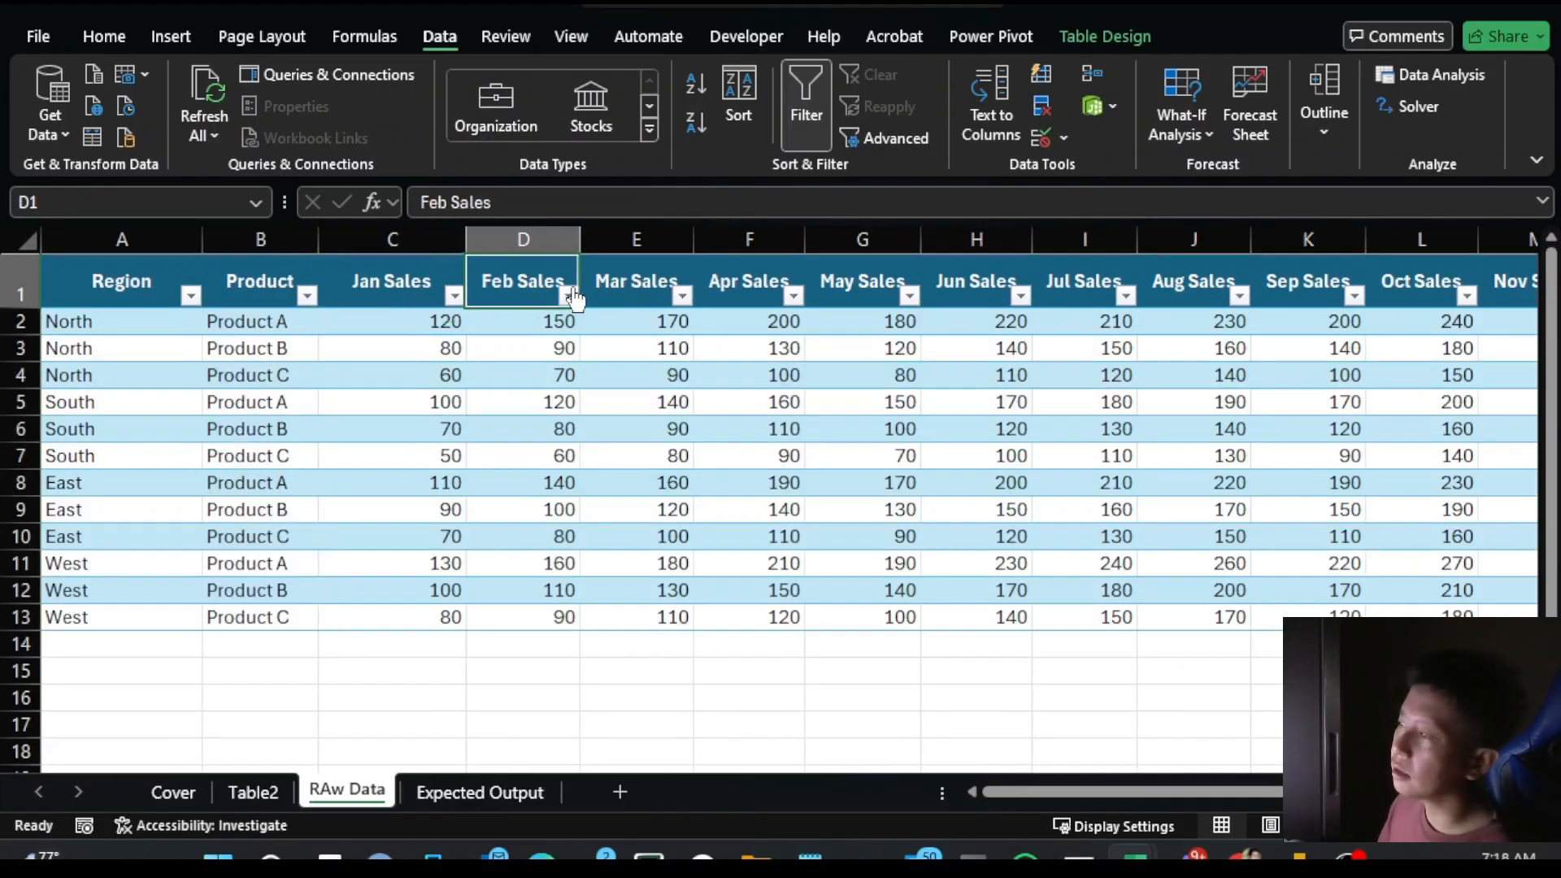
key("Left")
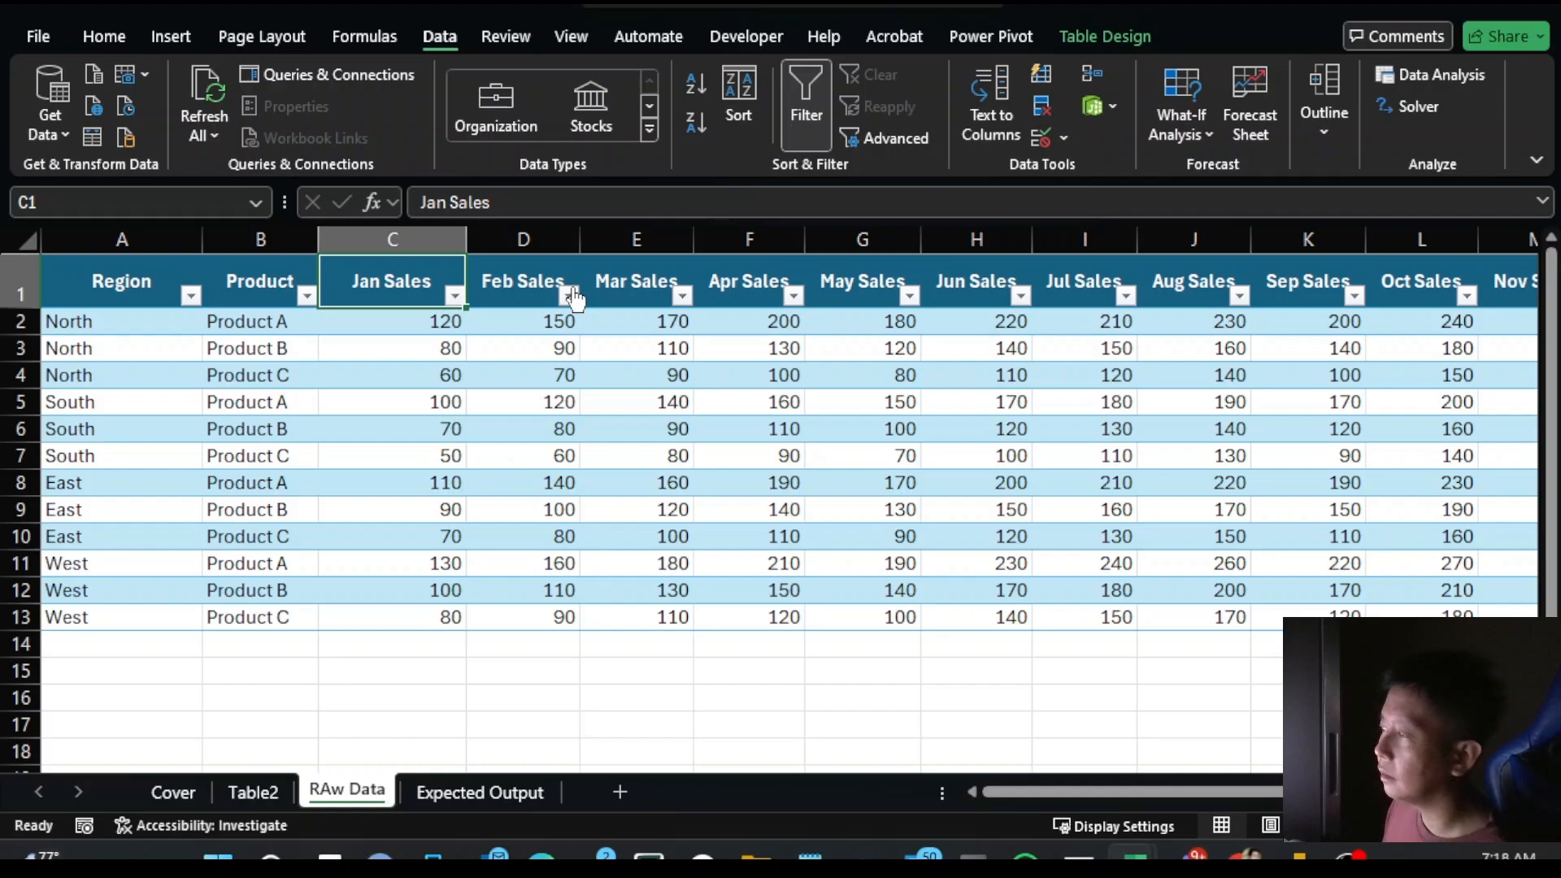
key("ctrl+shift+Right")
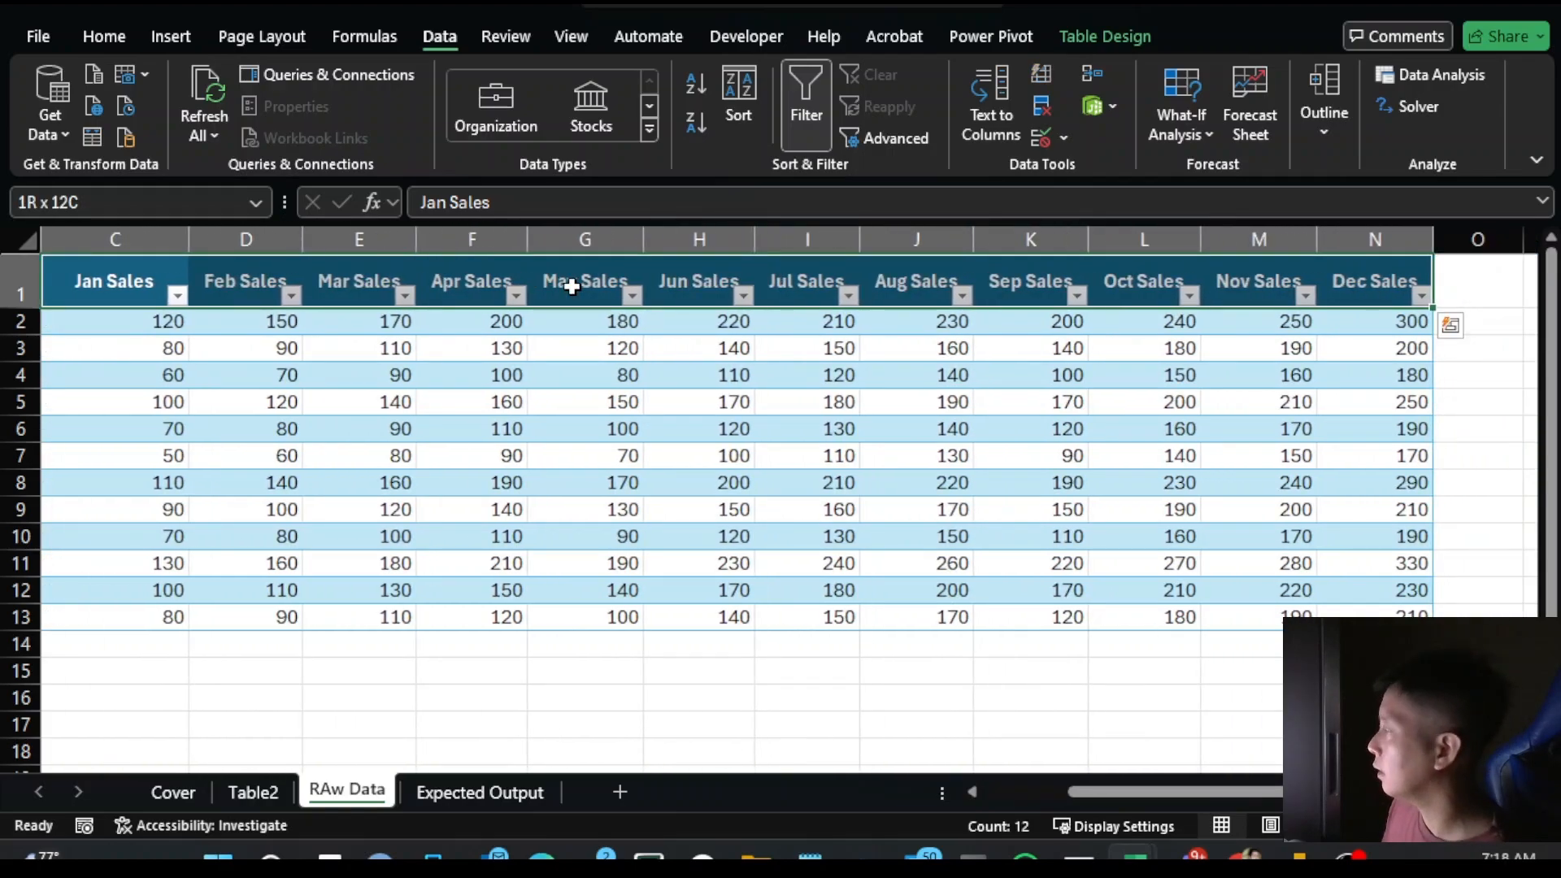
key("ctrl+Home")
key("Right")
key("Right")
key("ctrl+shift+Right")
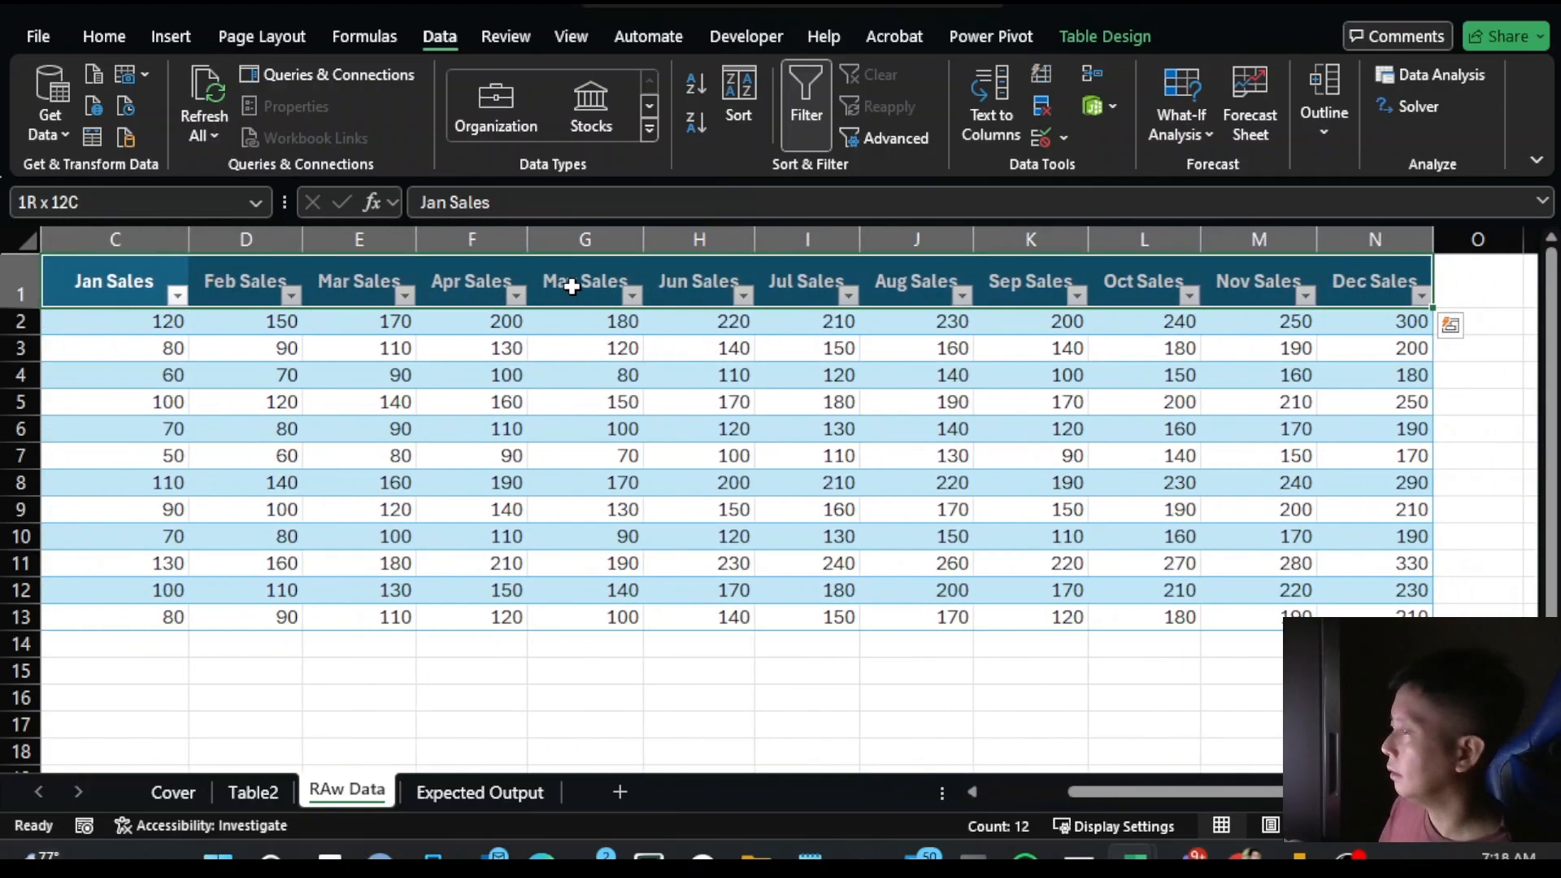
- Examine the Month column on the Expected Output sheet, from its header through the Jan to Dec entries
key("ctrl+Page_Down")
key("Left")
key("Right")
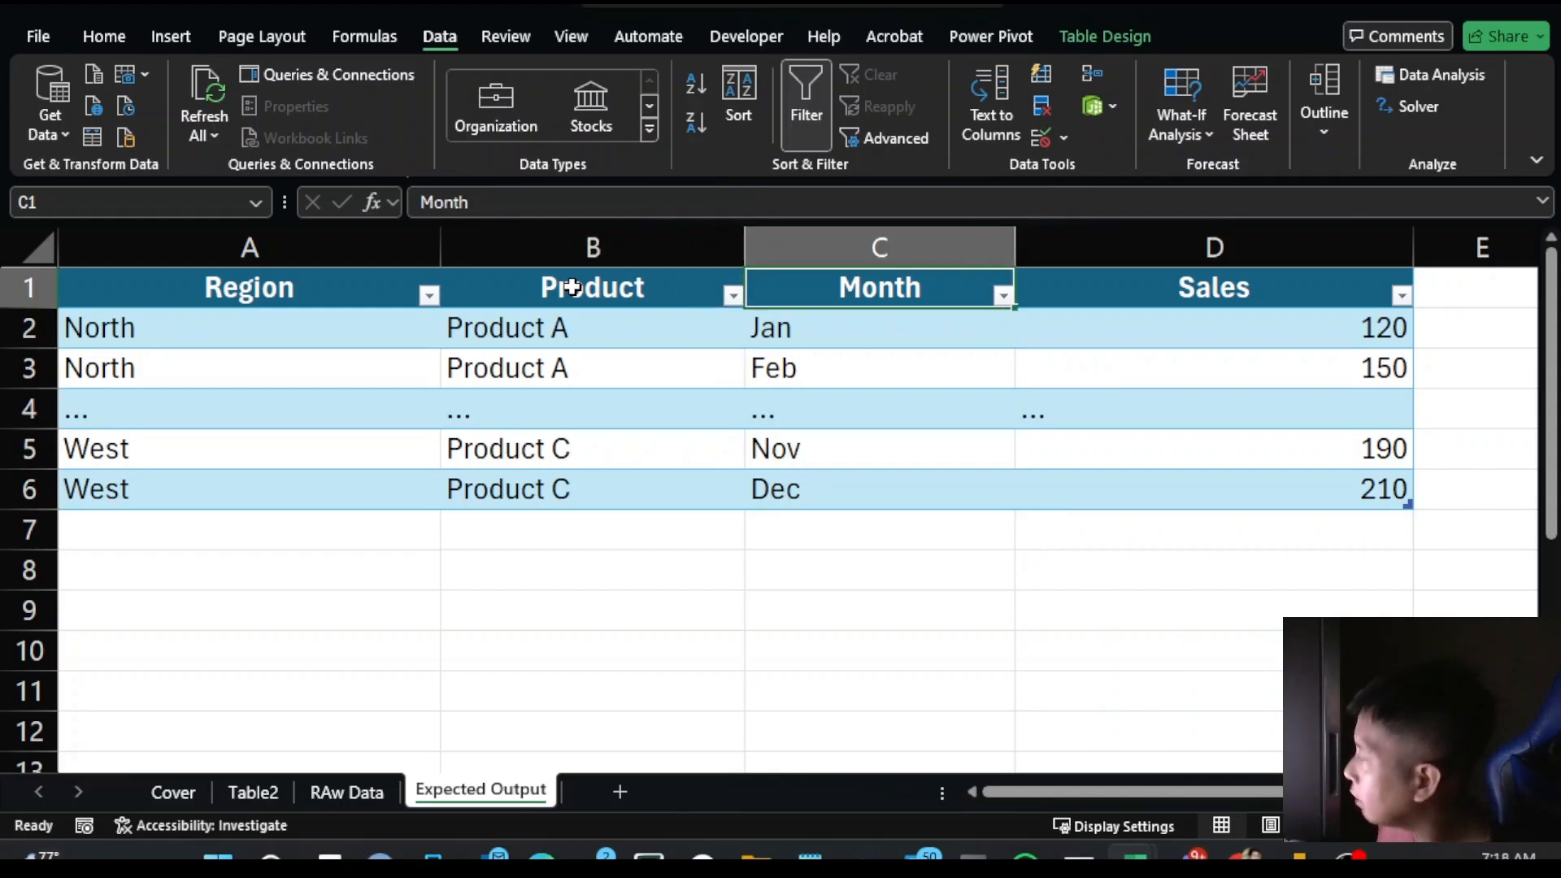
key("ctrl+shift+Down")
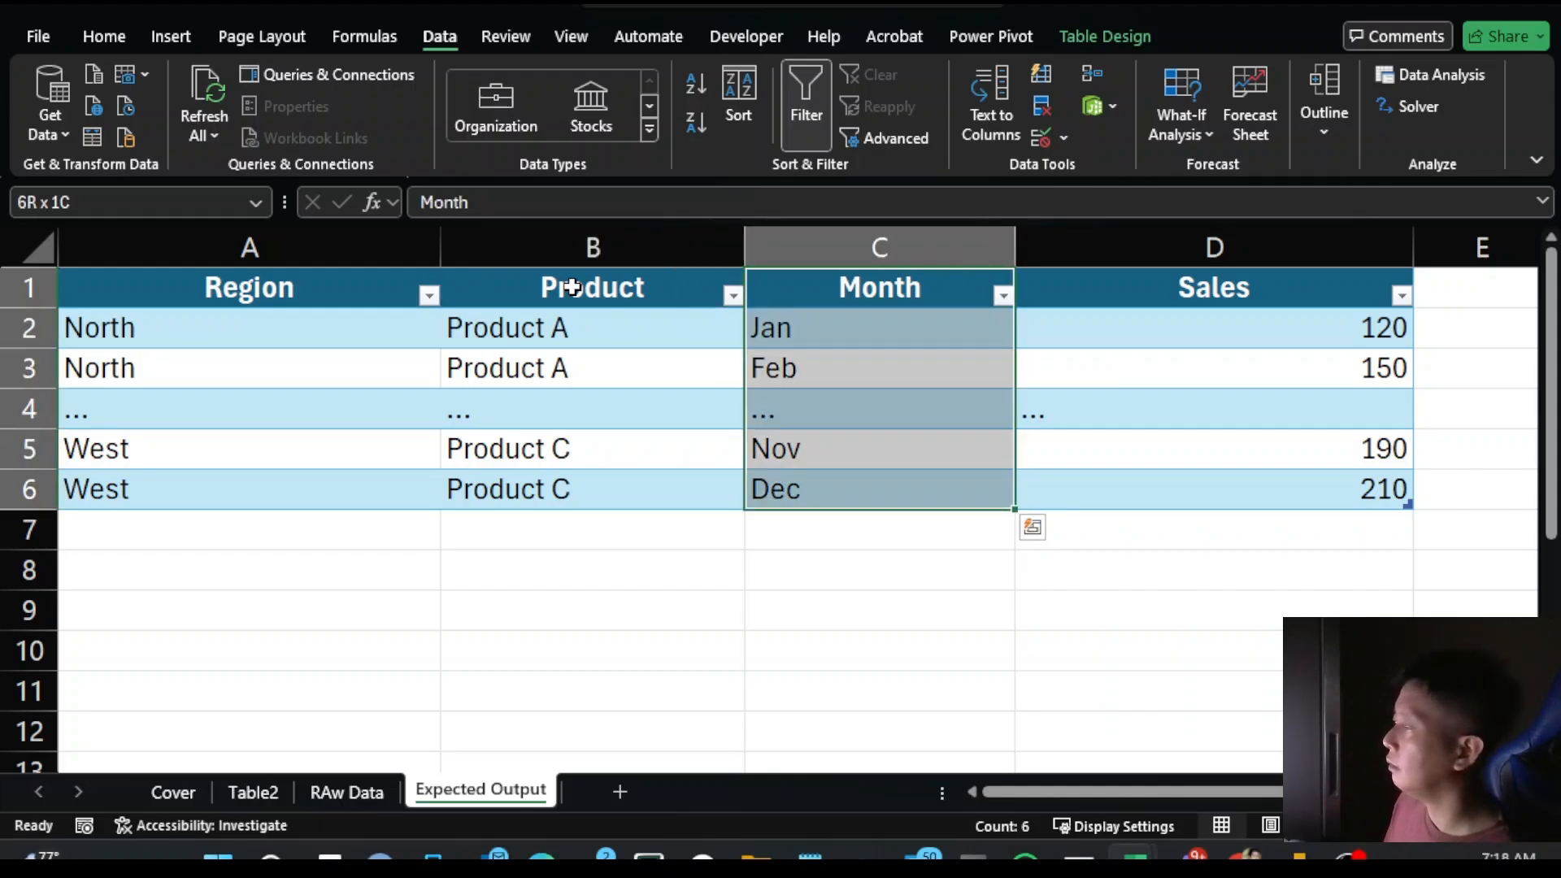
left_click_drag(839, 342, 848, 484)
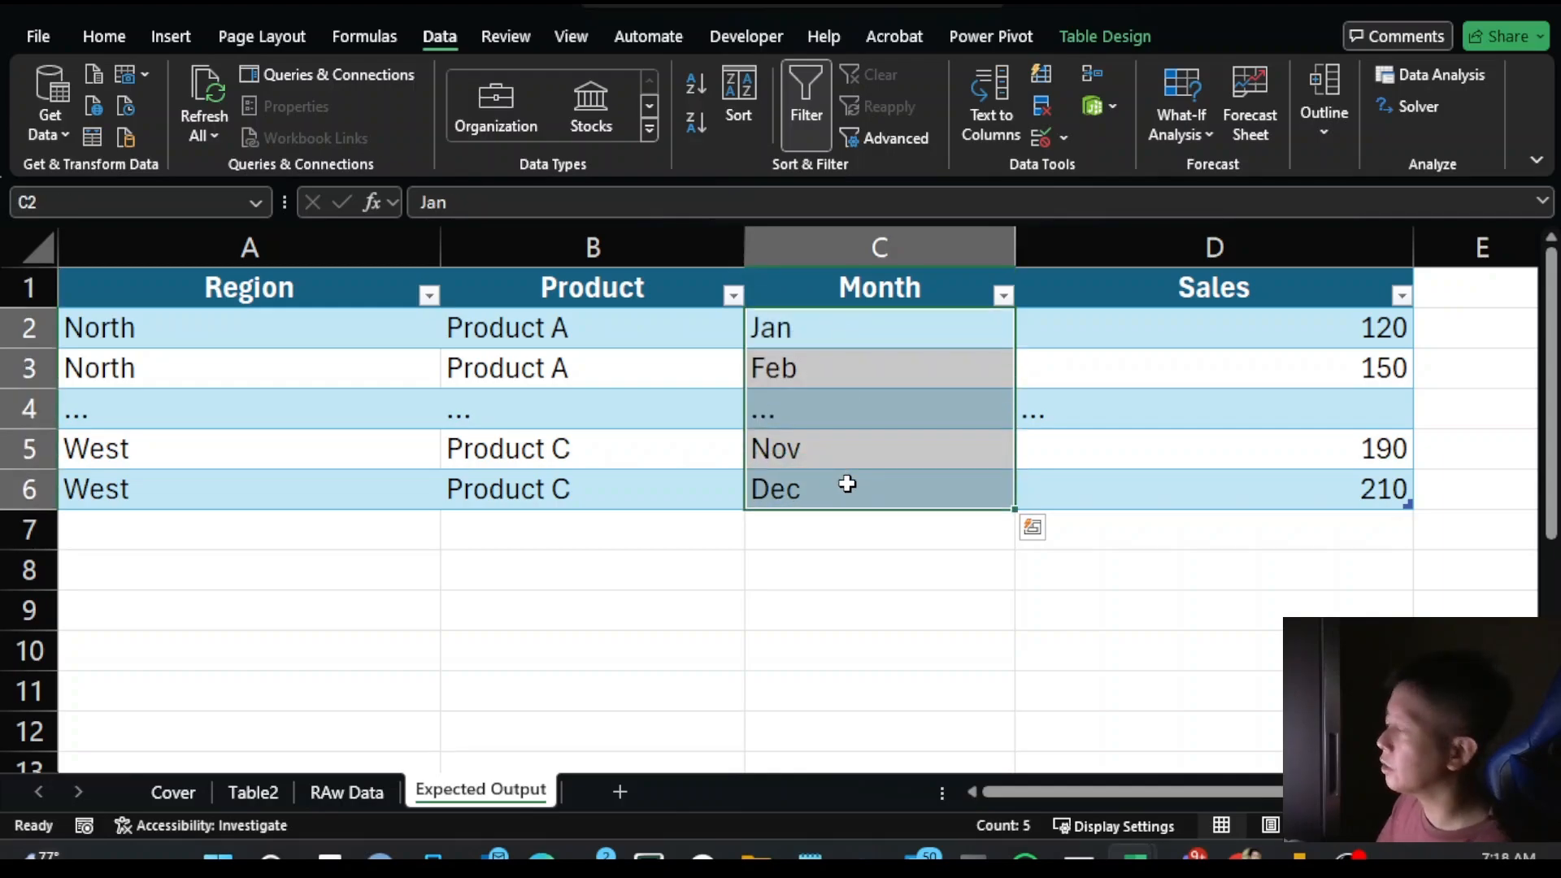
- Examine the Sales column of the Expected Output table alongside the Month header
key("Up")
key("Right")
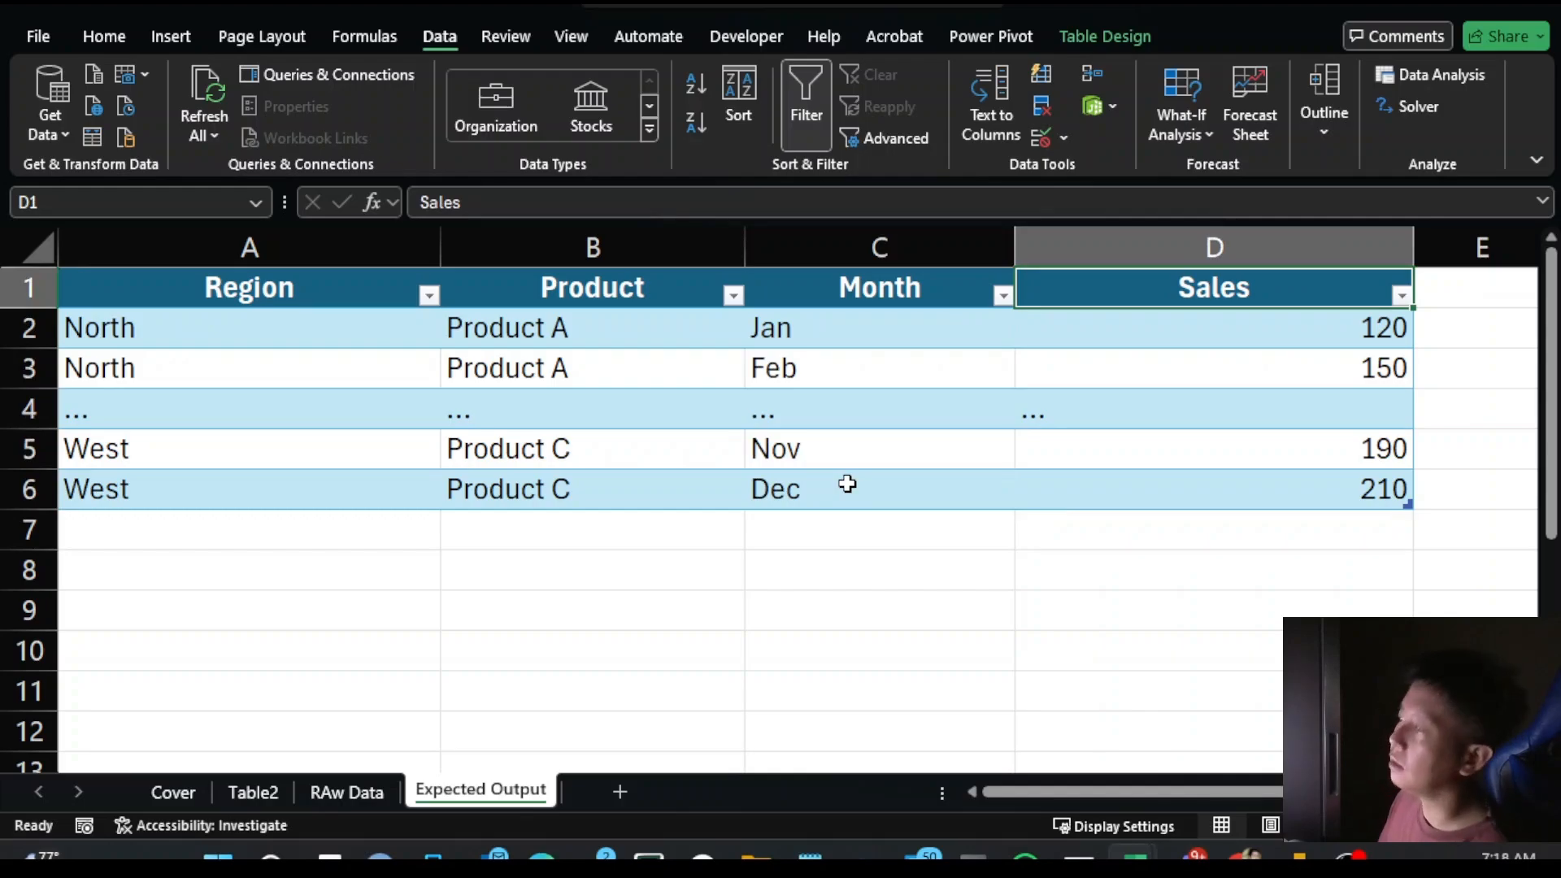
key("ctrl+shift+Down")
key("ctrl+shift+Up")
key("Left")
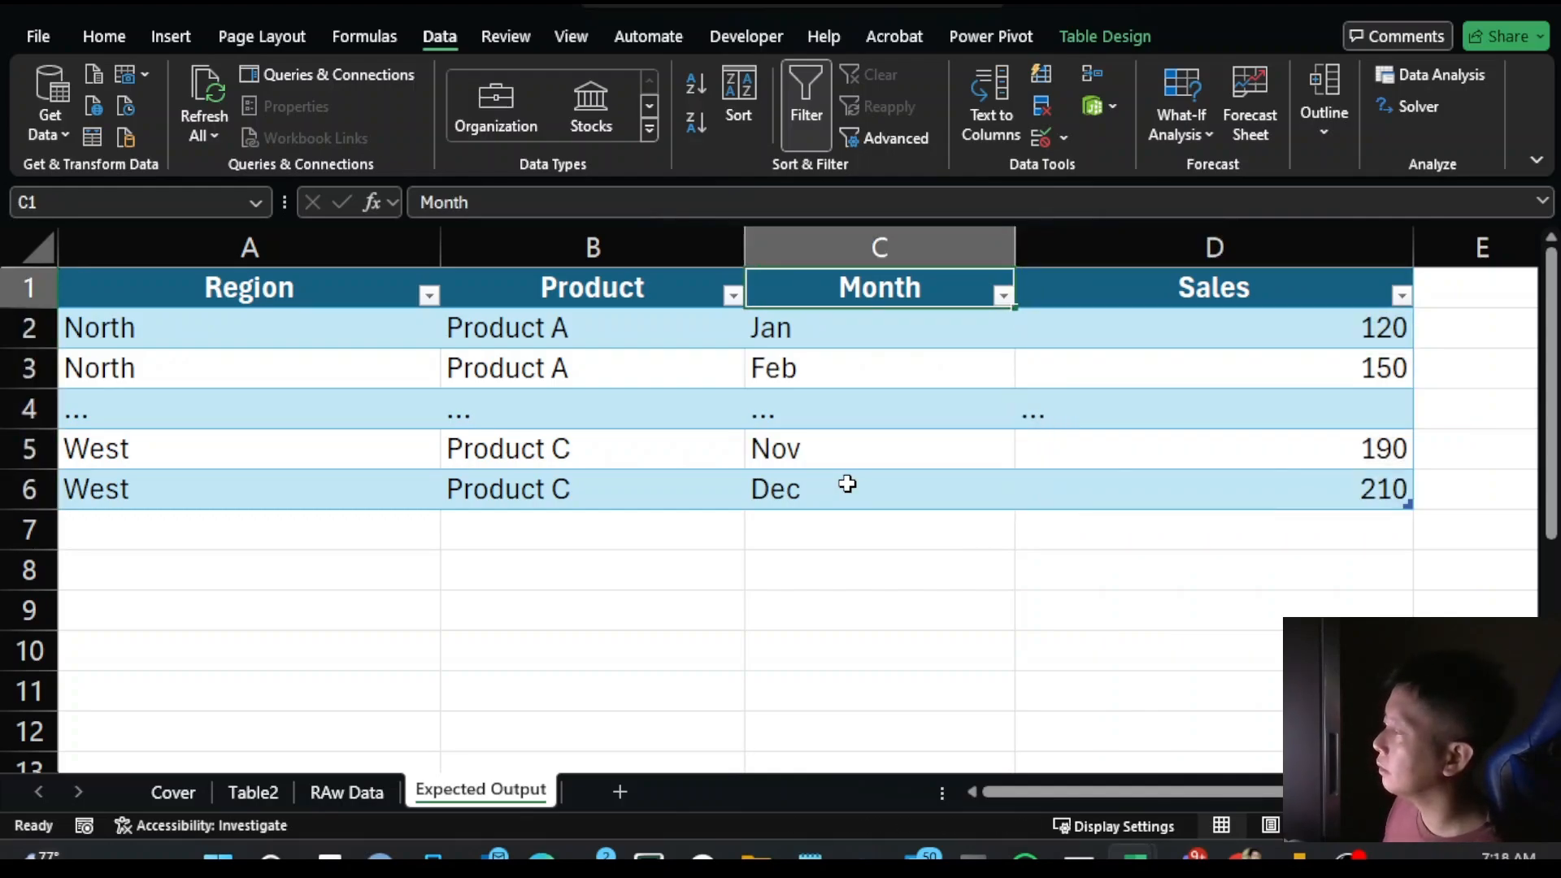
- Review the first sample rows of the Expected Output table one by one, from the Jan row through the ellipsis row
key("Right")
key("Down")
key("ctrl+shift+Left")
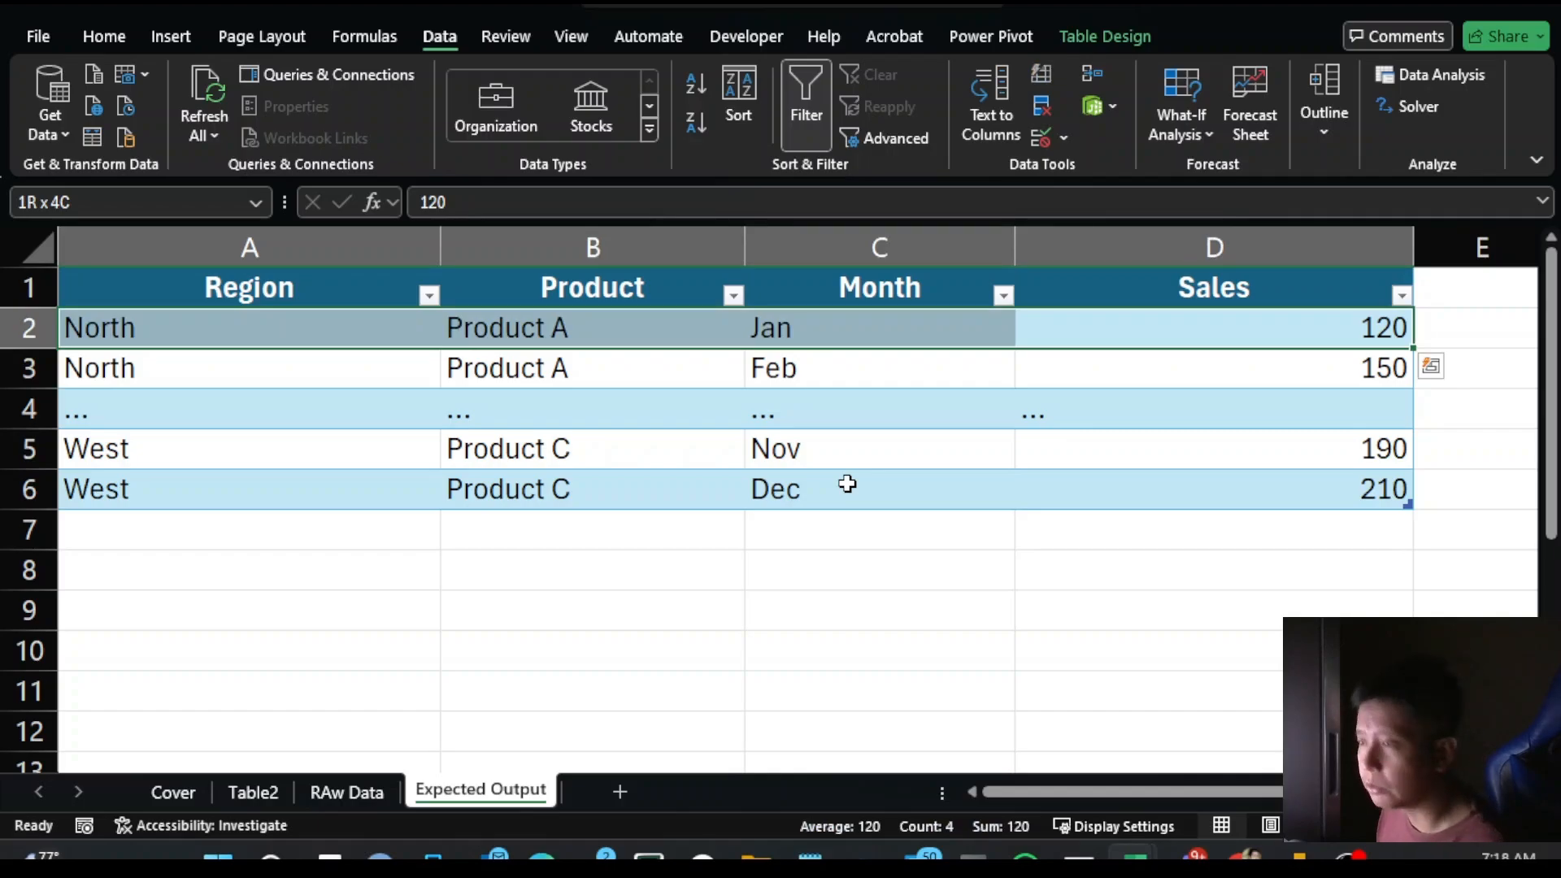
key("Down")
key("ctrl+shift+Left")
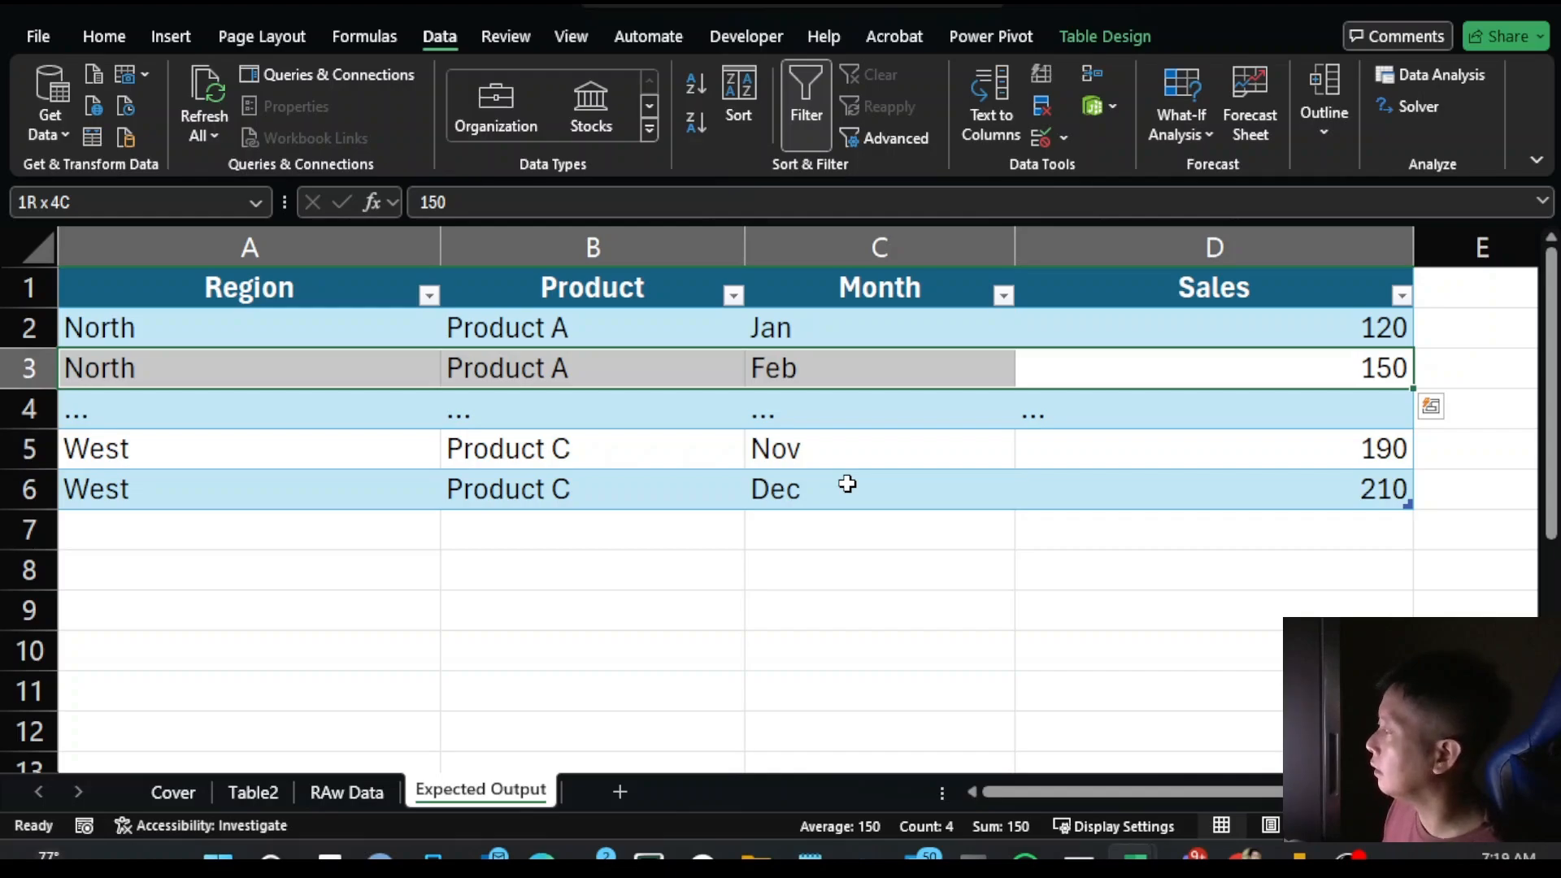
key("Down")
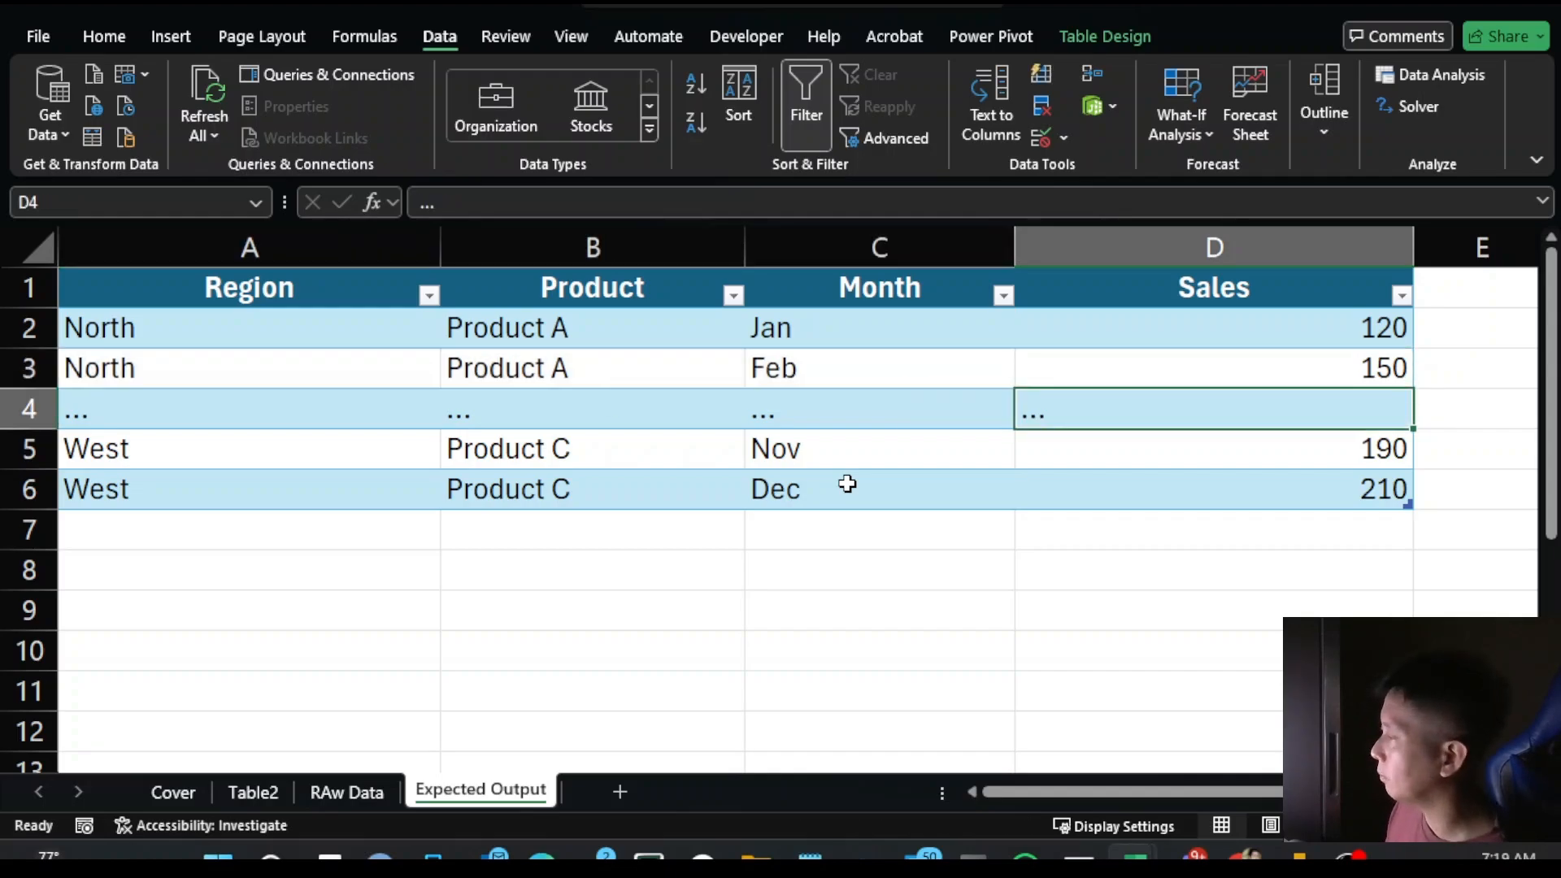
key("ctrl+shift+Left")
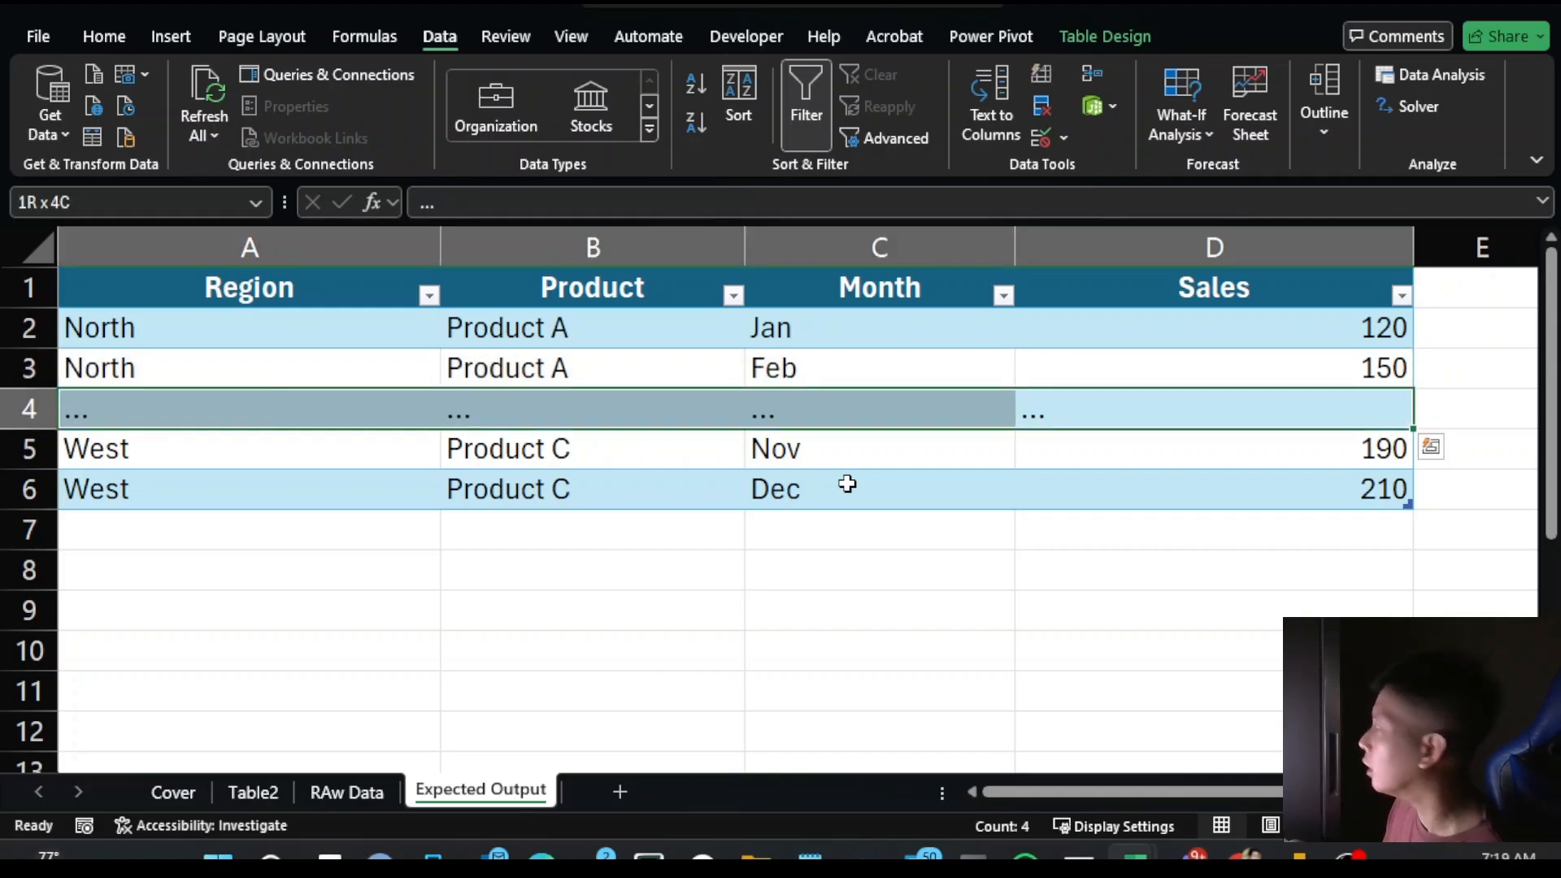
- Return to the RAw Data sheet and look over the monthly sales columns from May Sales back to Jan Sales
key("ctrl+Page_Up")
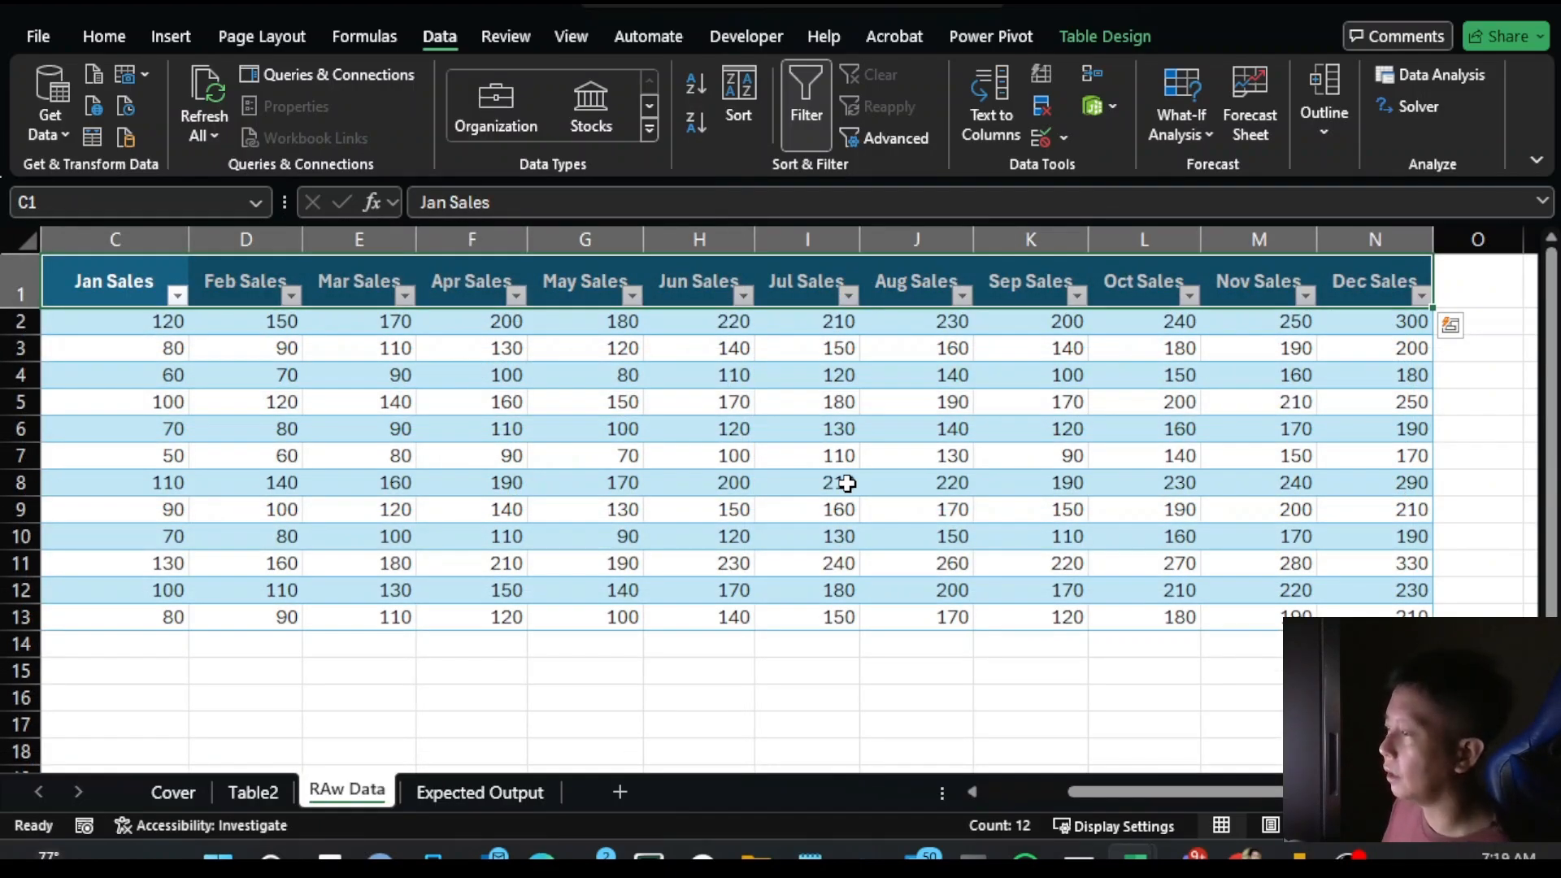
left_click(624, 423)
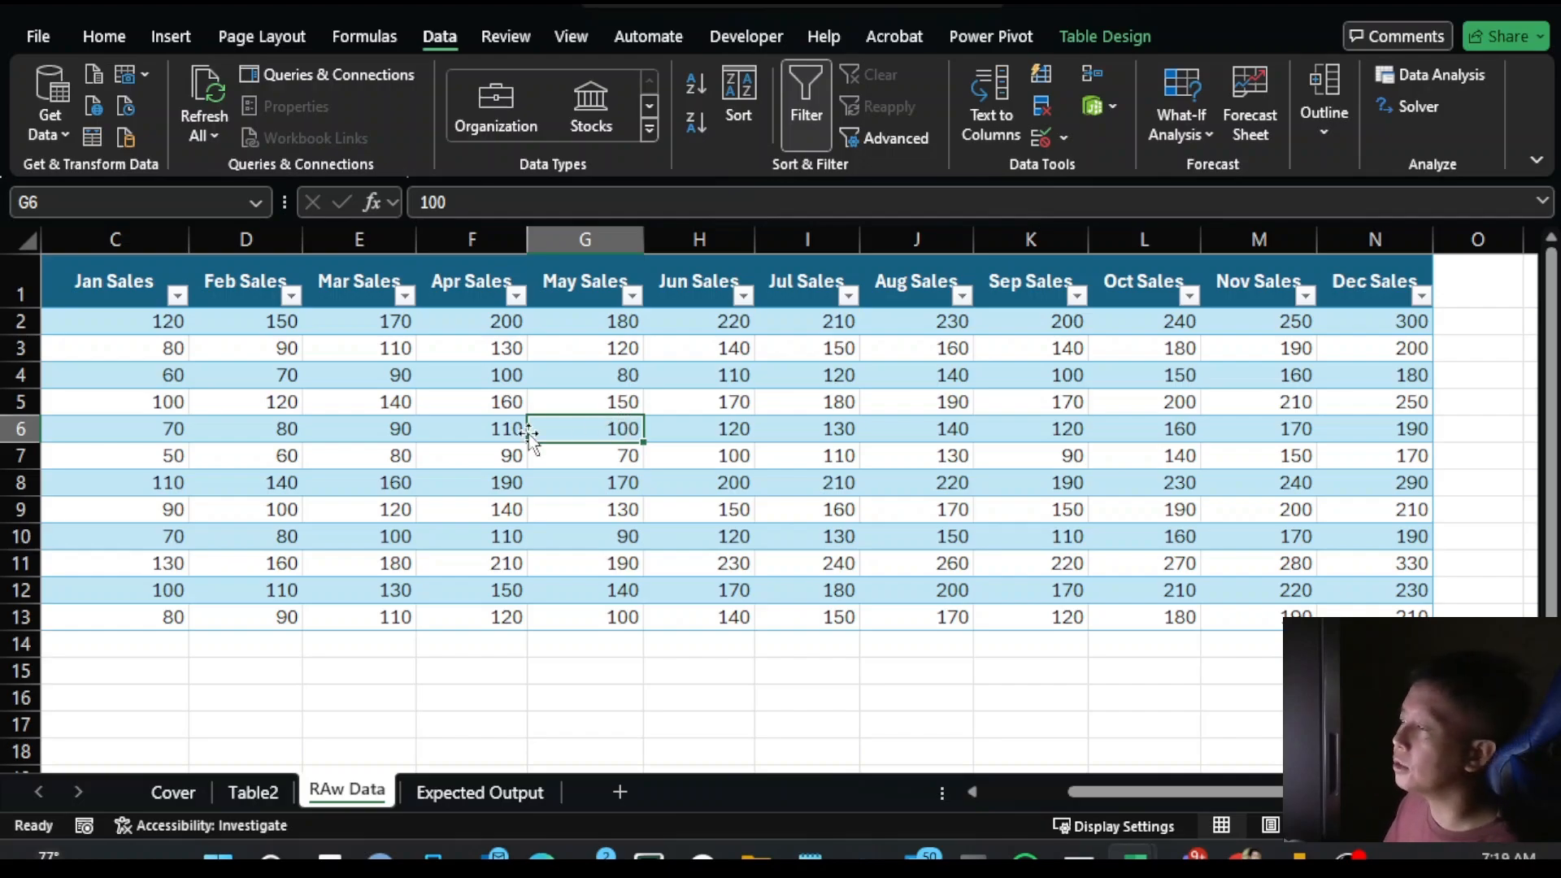
scroll(497, 432, "up", 2)
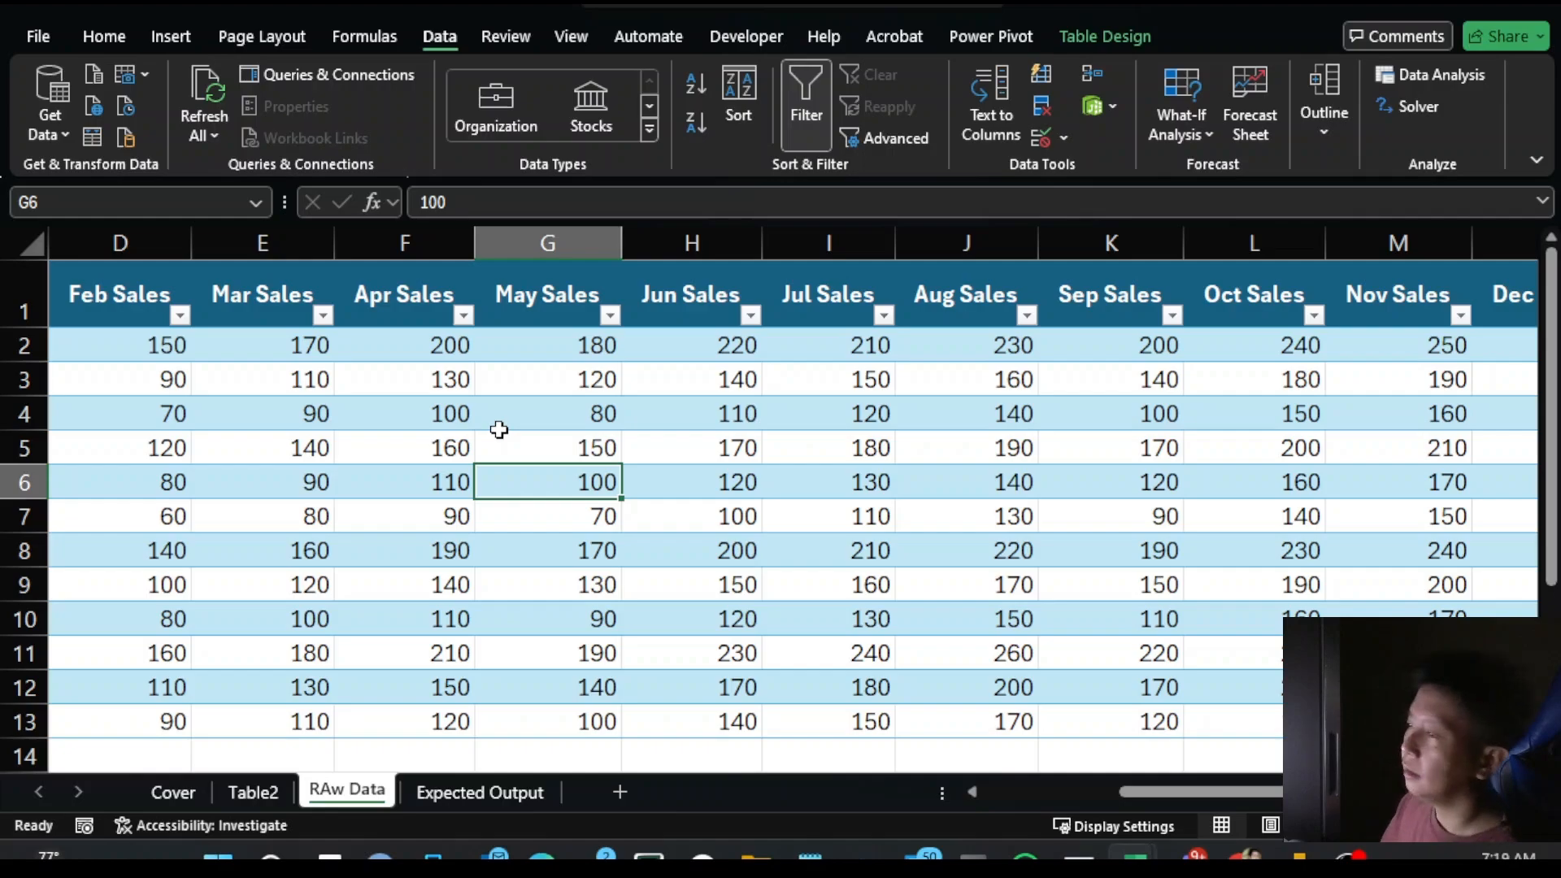
key("Left")
key("Left")
key("Left")
key("Left")
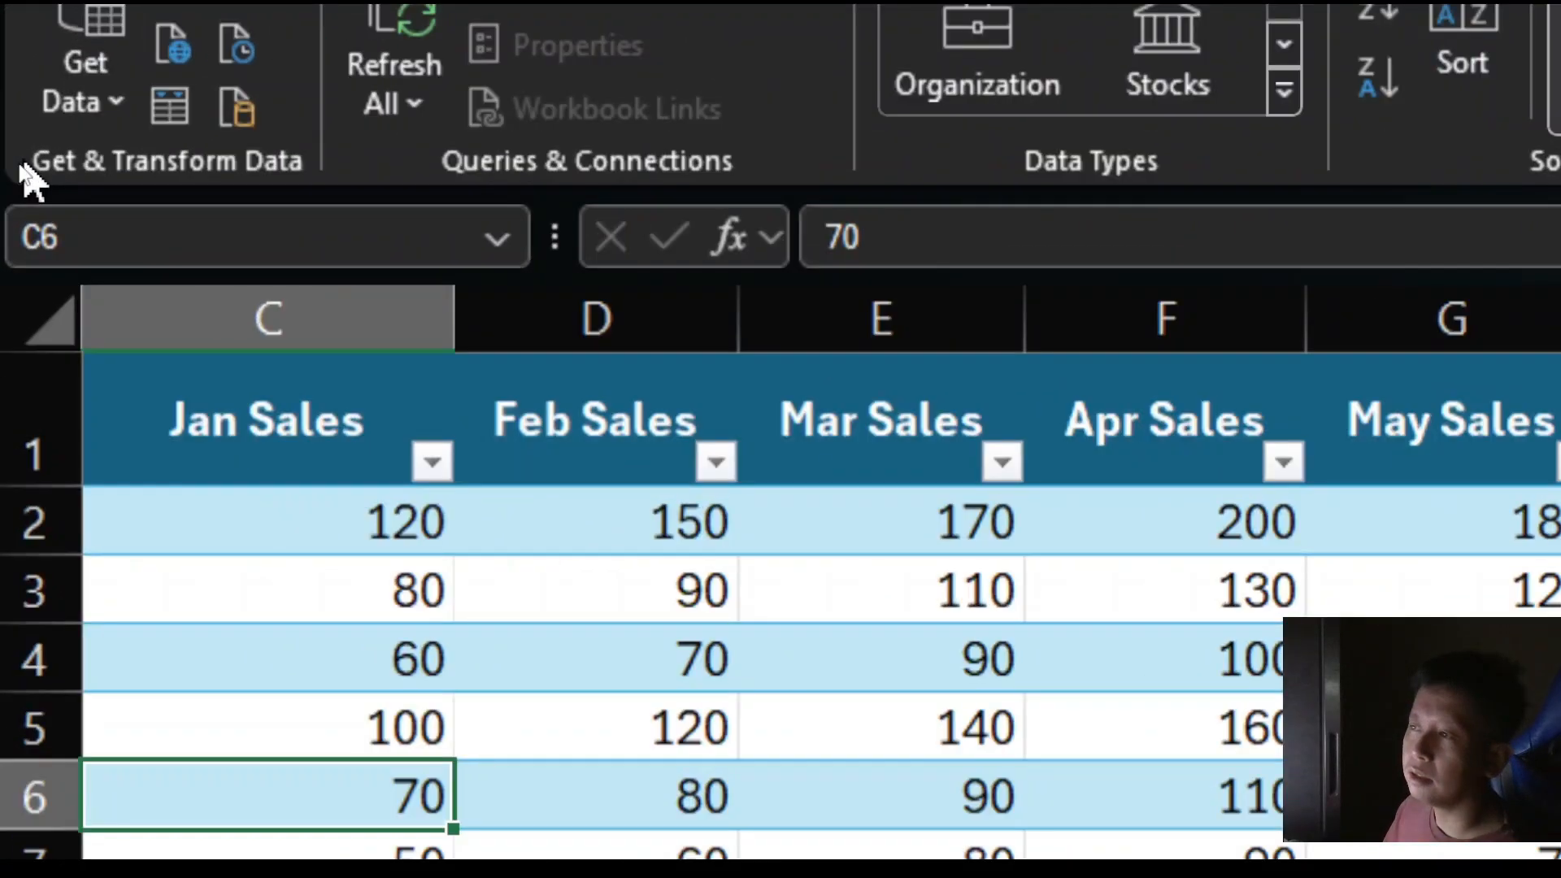
scroll(21, 157, "up", 2)
scroll(121, 109, "down", 1)
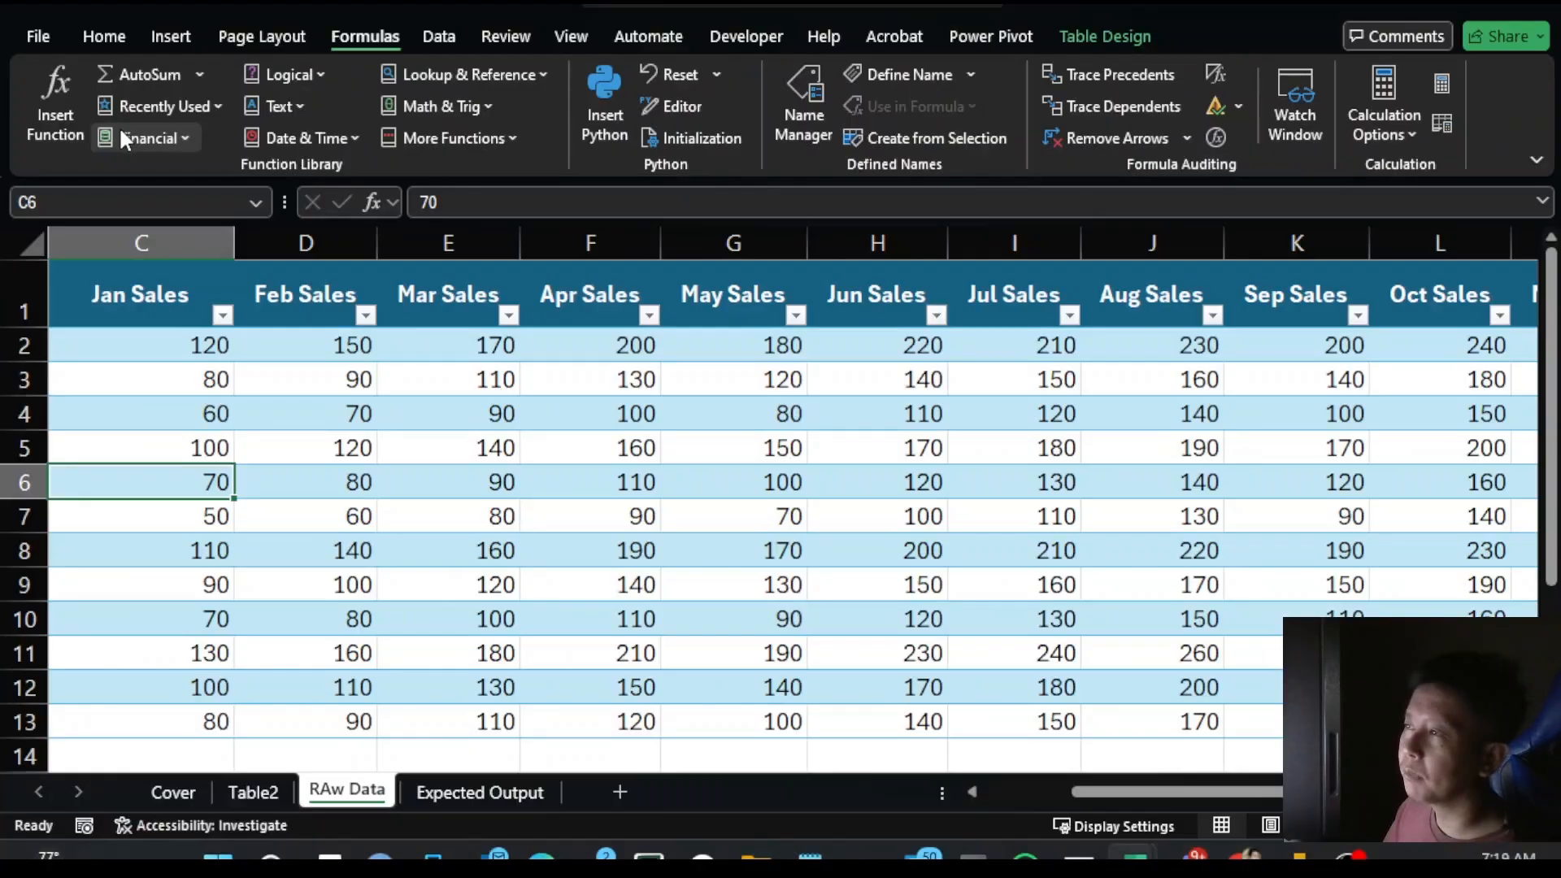
left_click(437, 36)
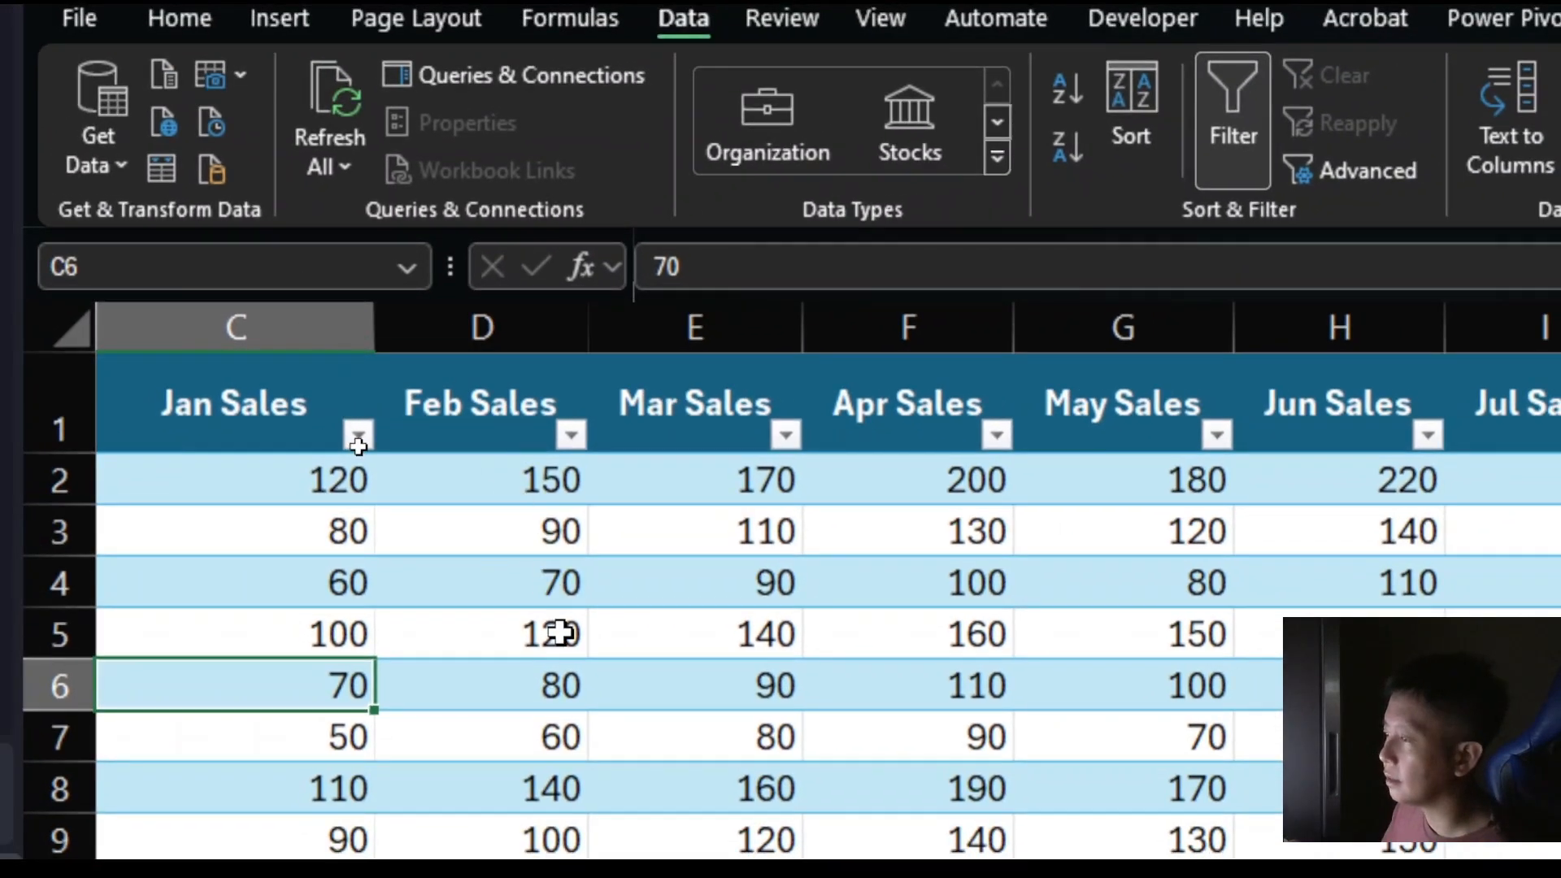
- Check the raw data table's name and design settings from a cell inside the table
left_click(593, 726)
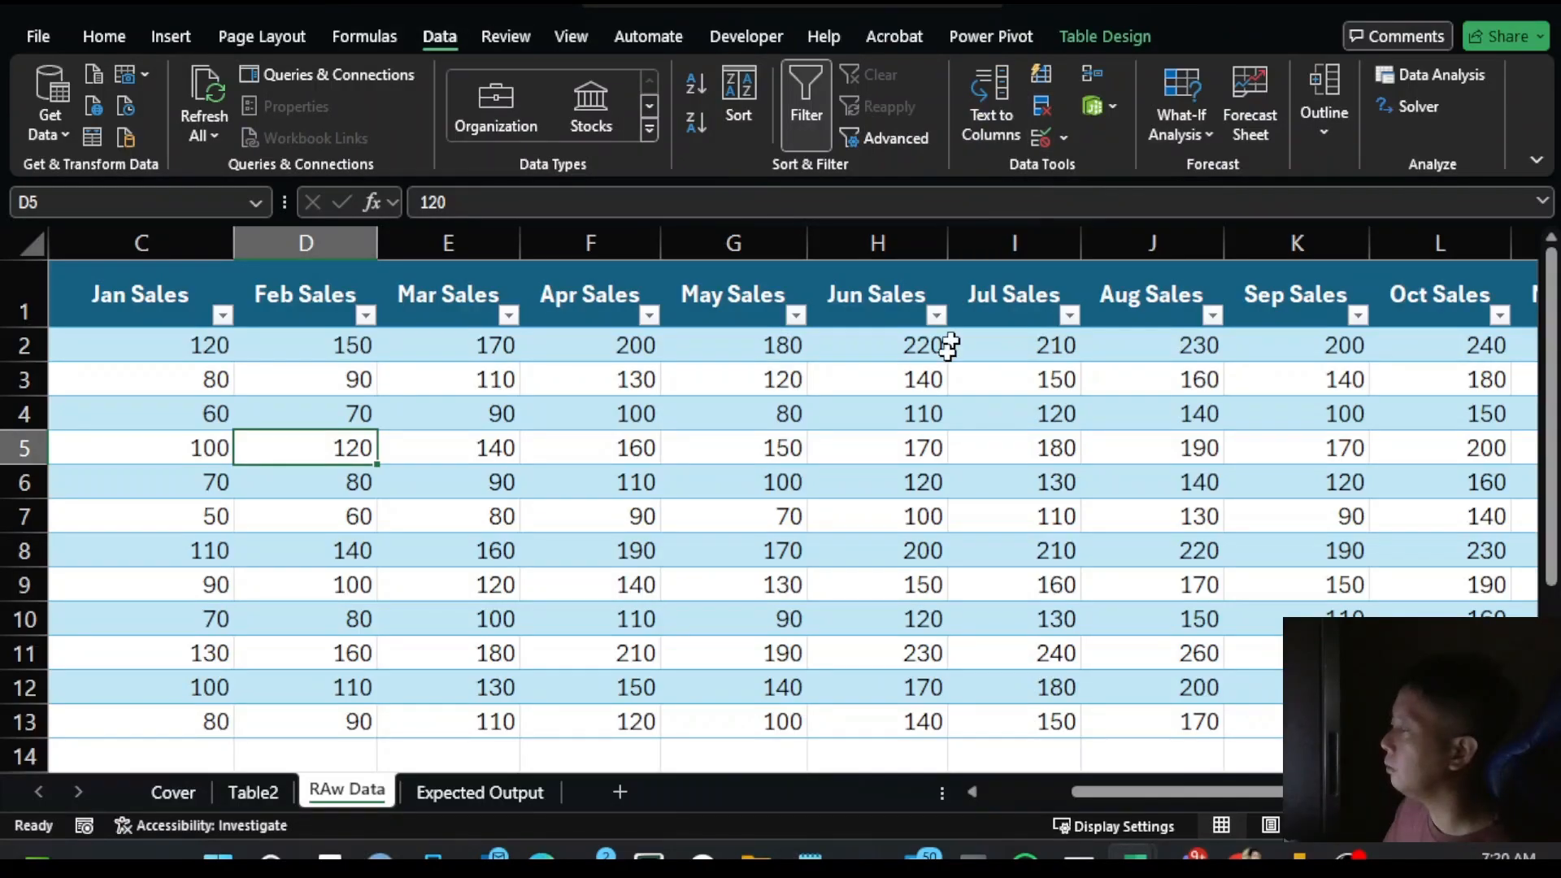
left_click(657, 497)
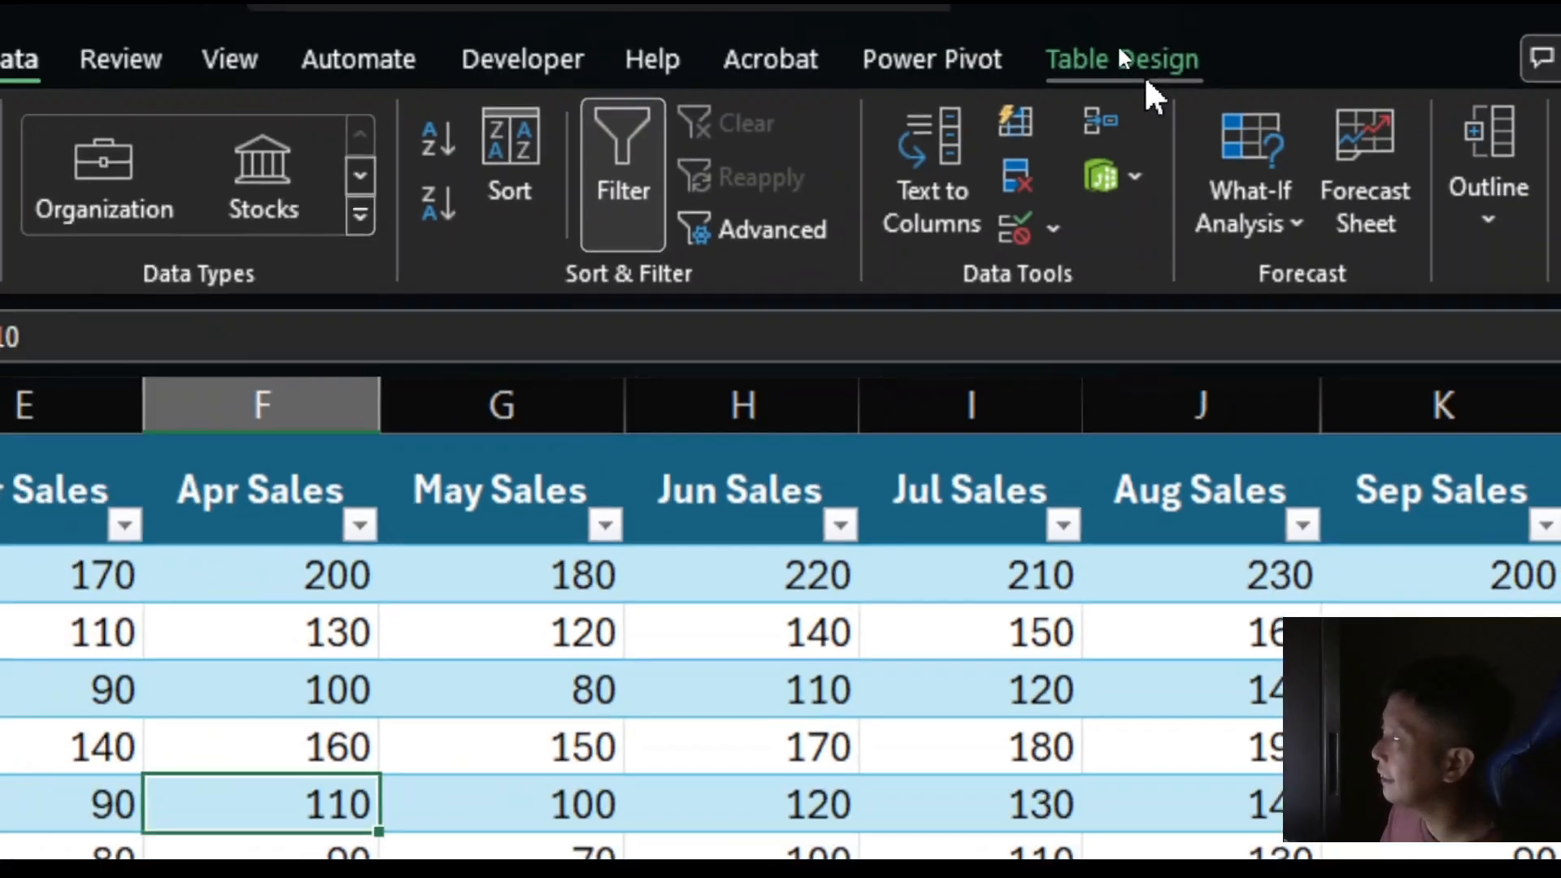
left_click(49, 804)
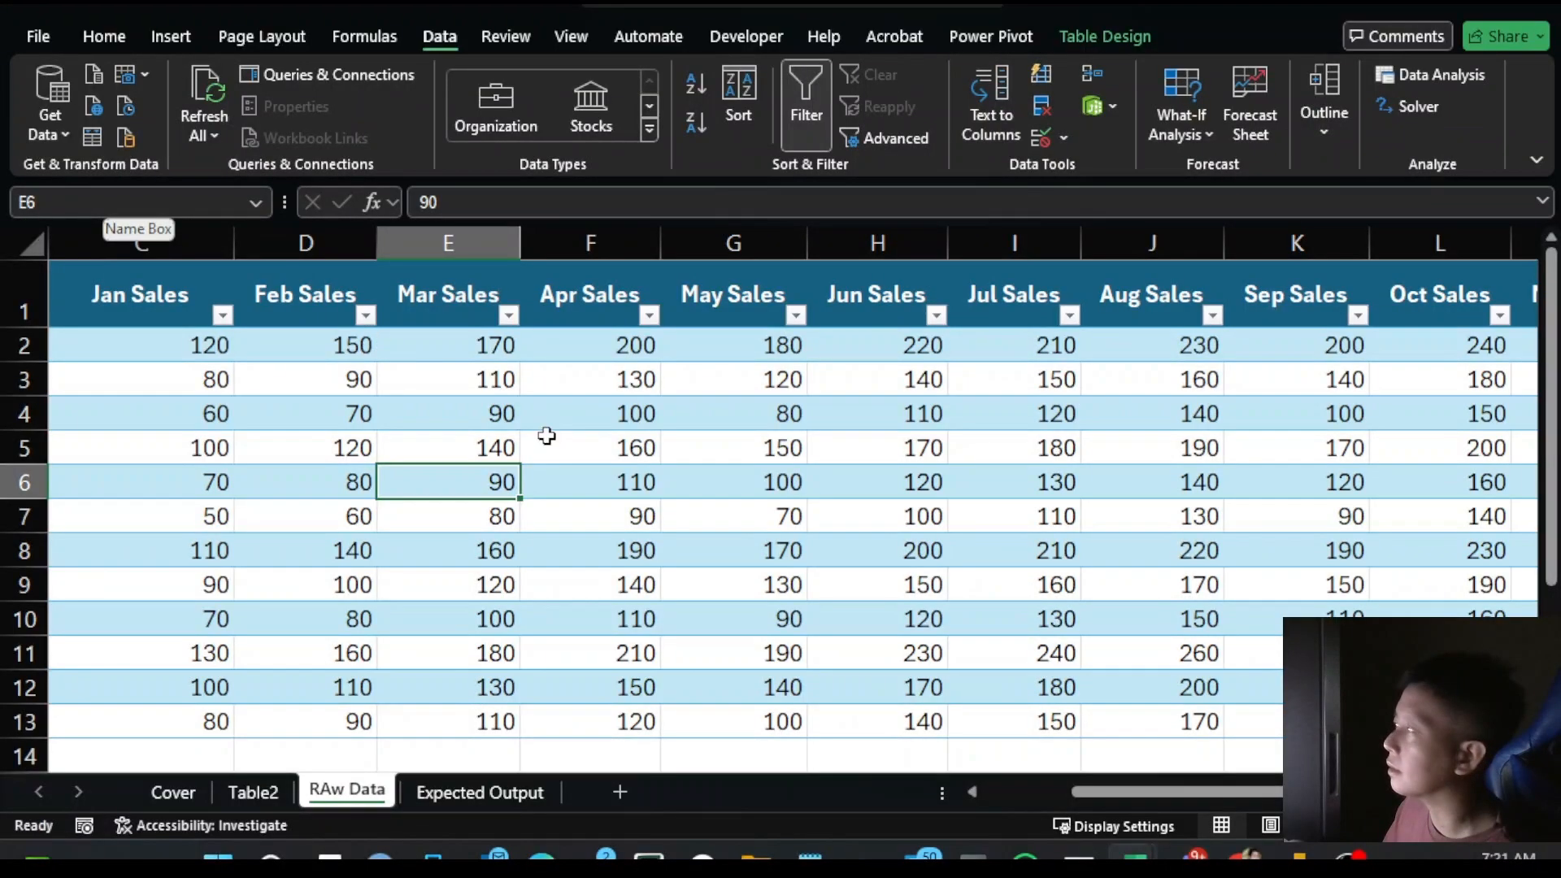
left_click(986, 640)
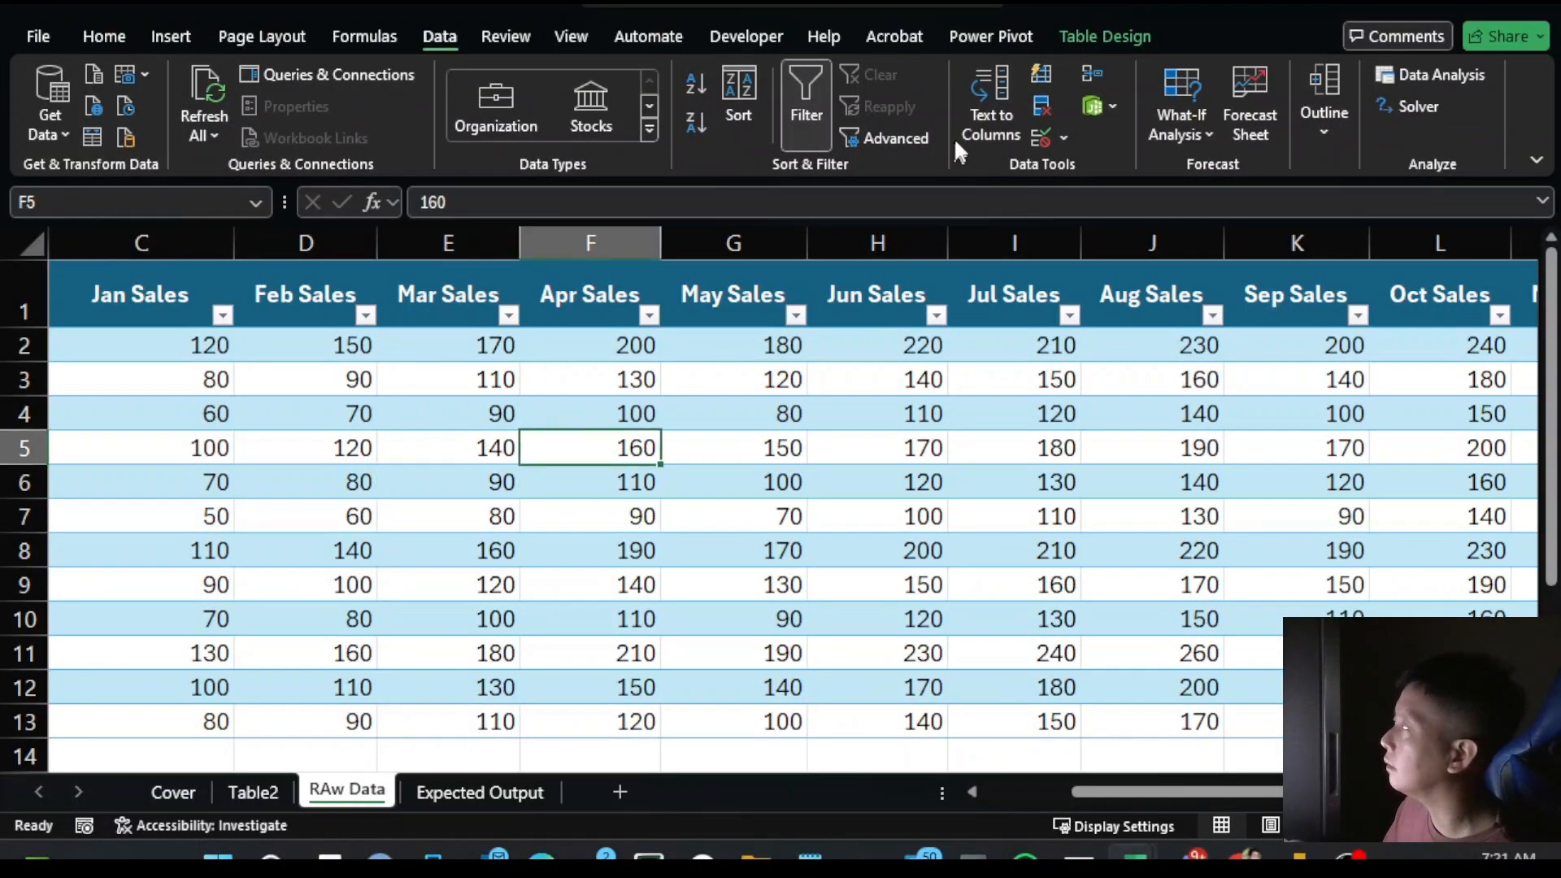
left_click(1084, 34)
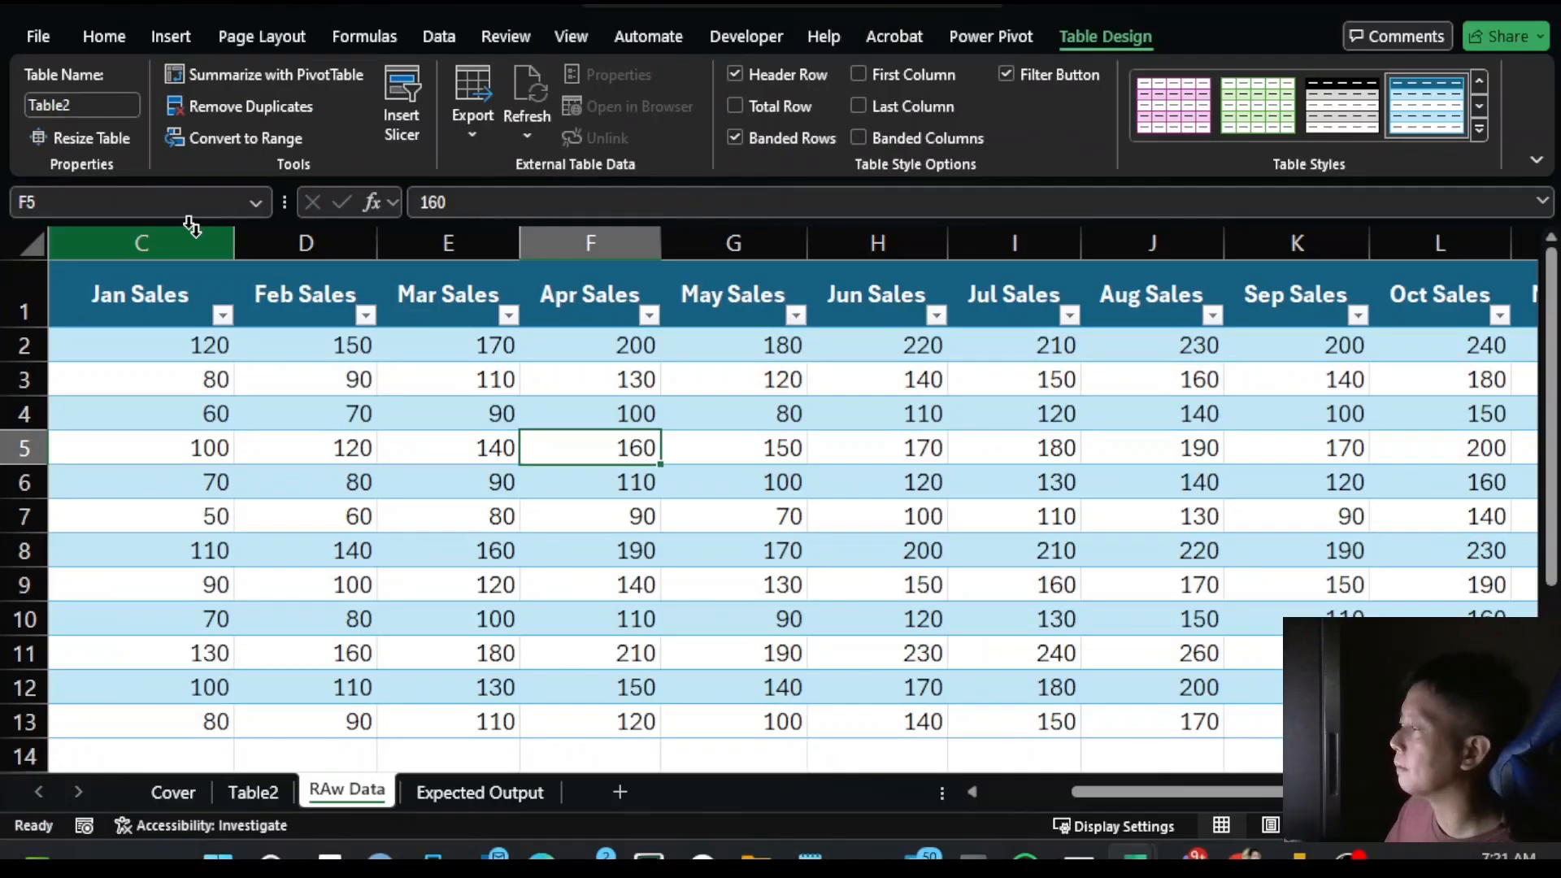
- Load the raw sales table into the Power Query Editor as a new query from the table range
left_click(478, 518)
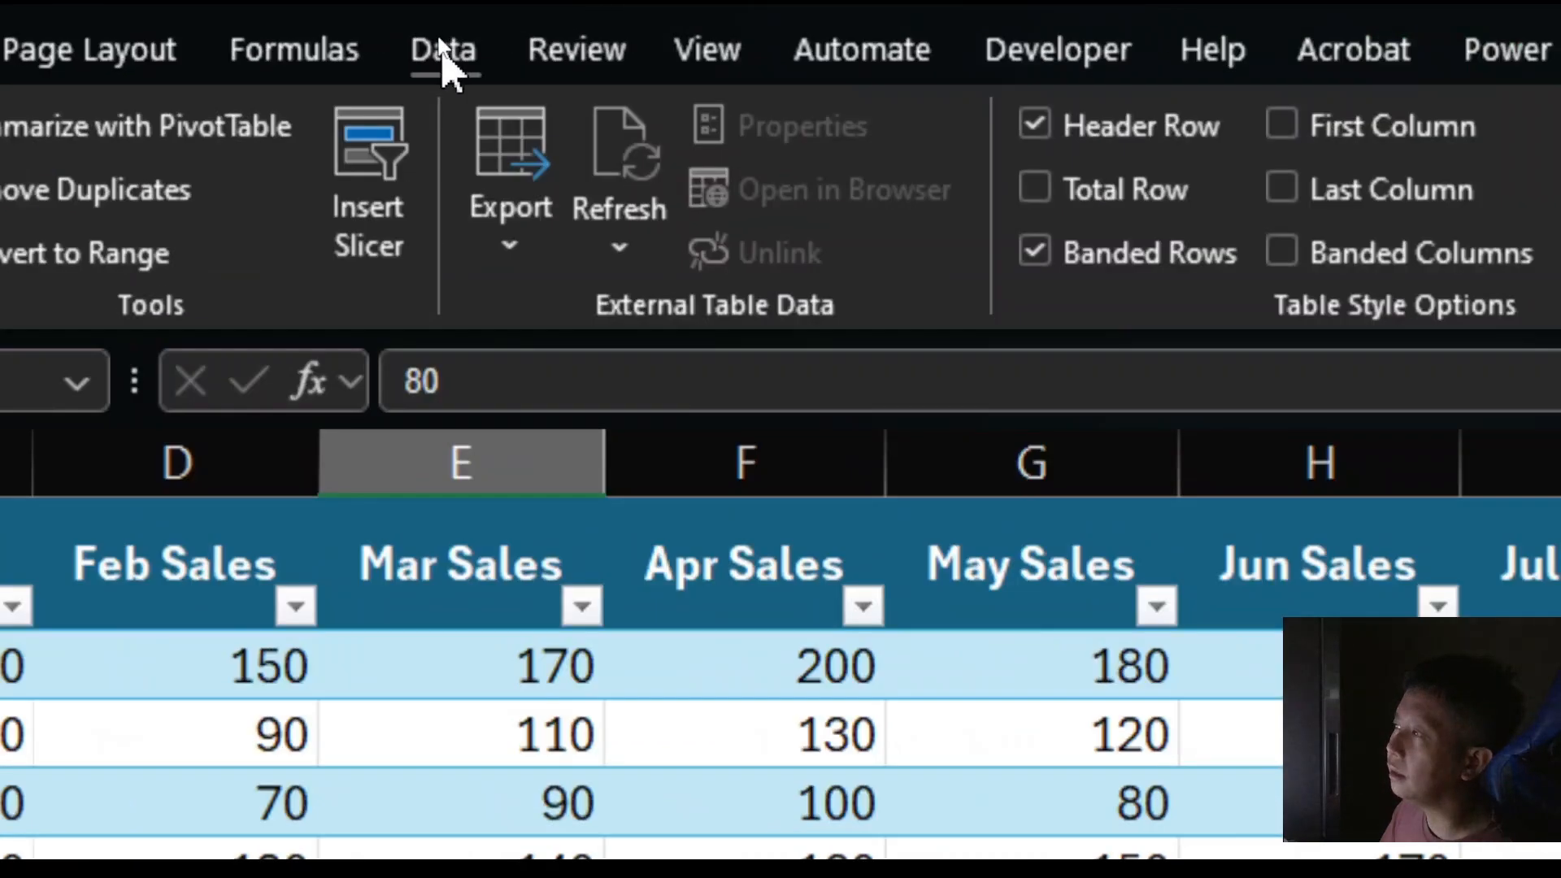
left_click(441, 49)
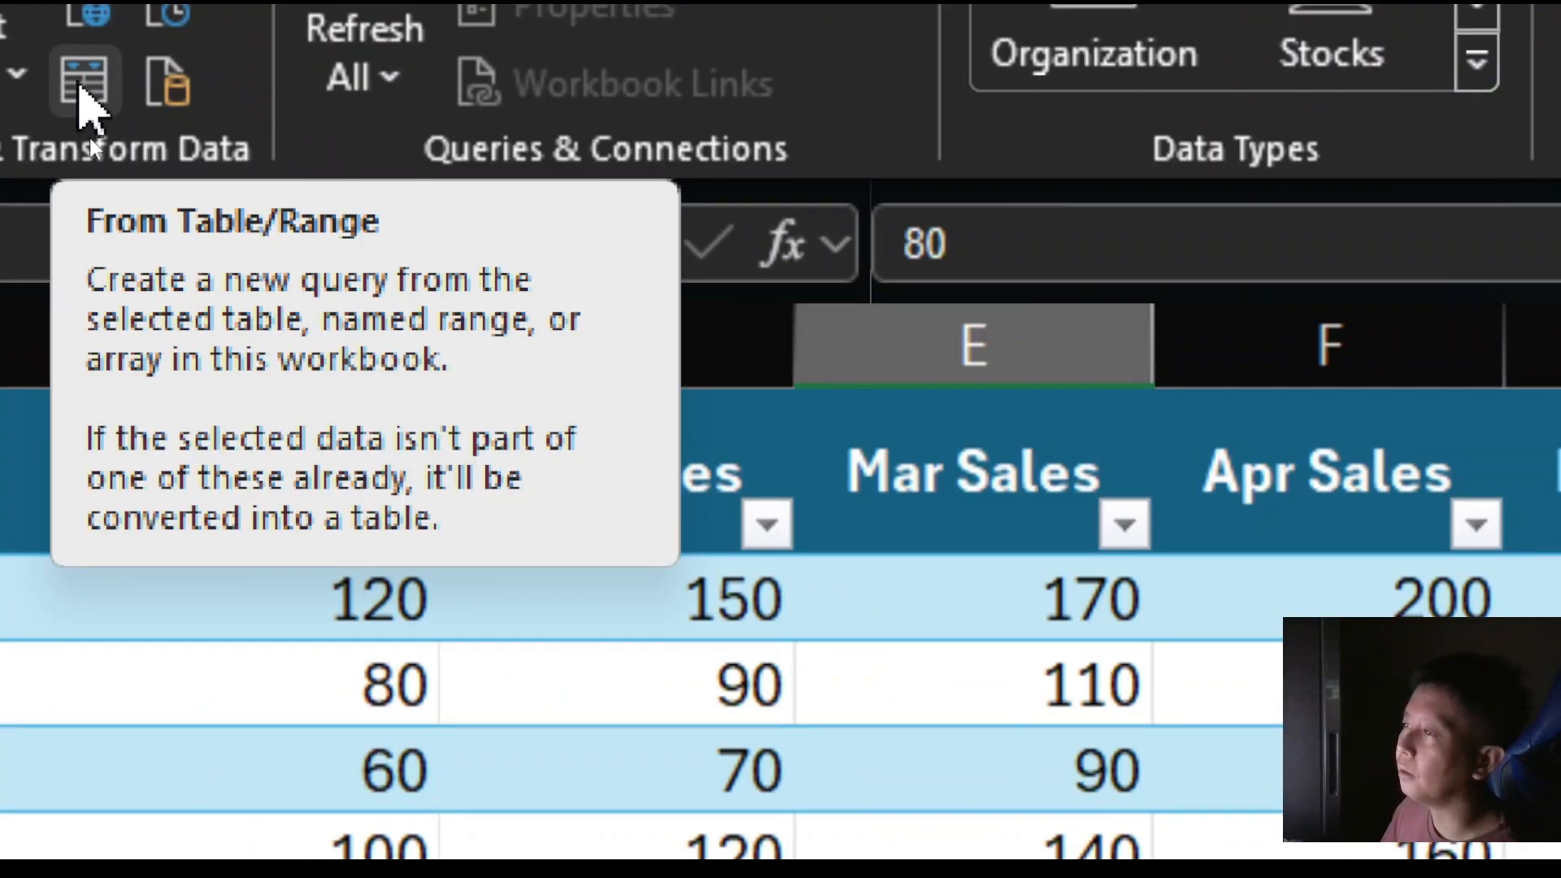
left_click(81, 88)
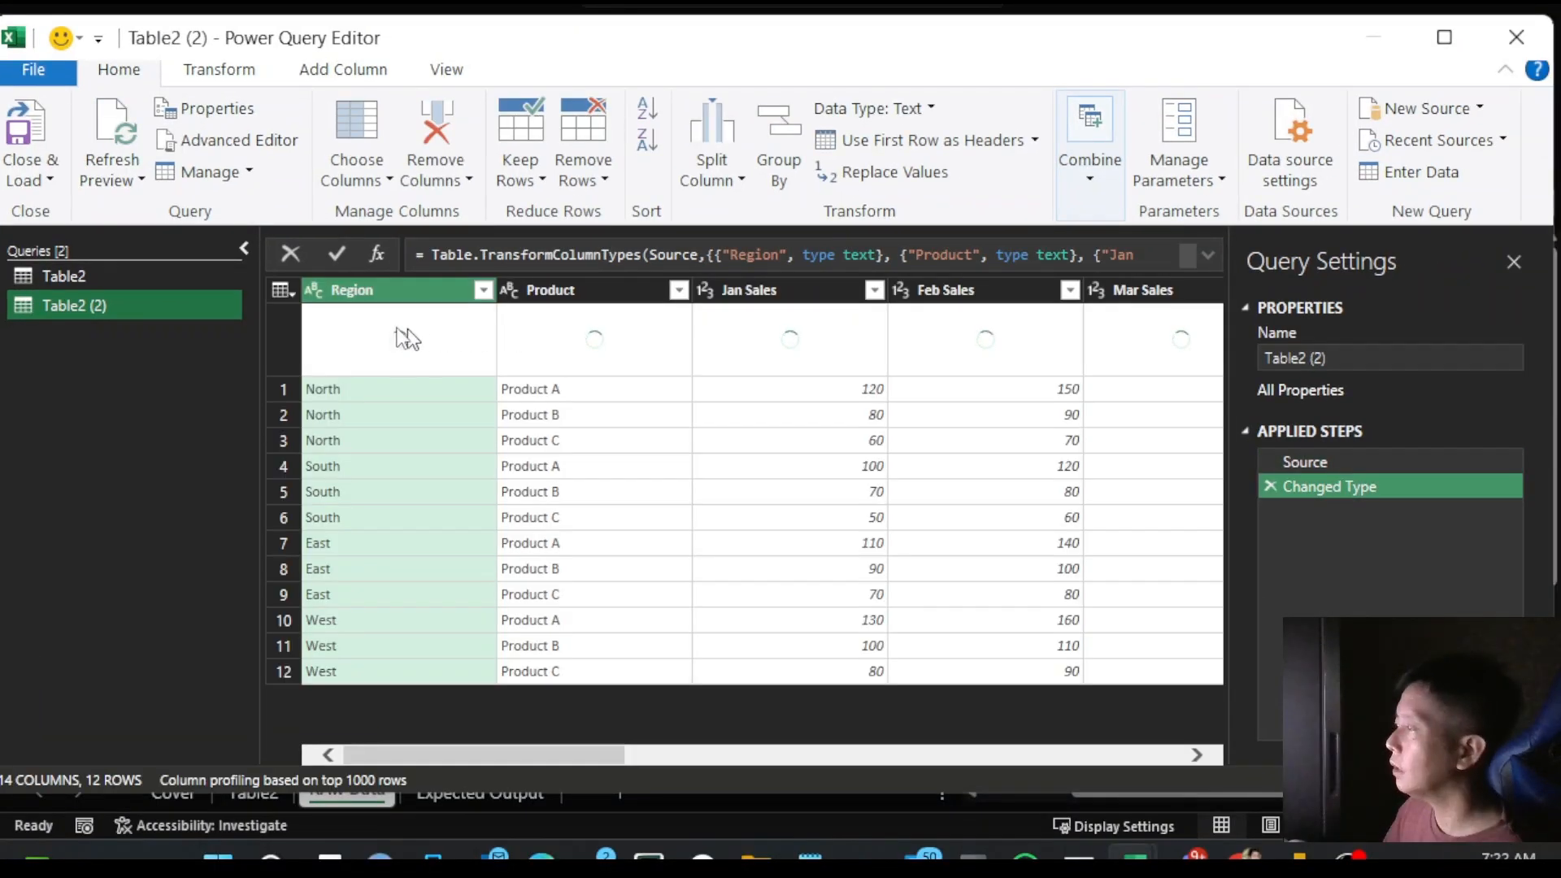
- Compare the column data types between the Source and Changed Type steps of the Table2 (2) query
mouse_move(371, 329)
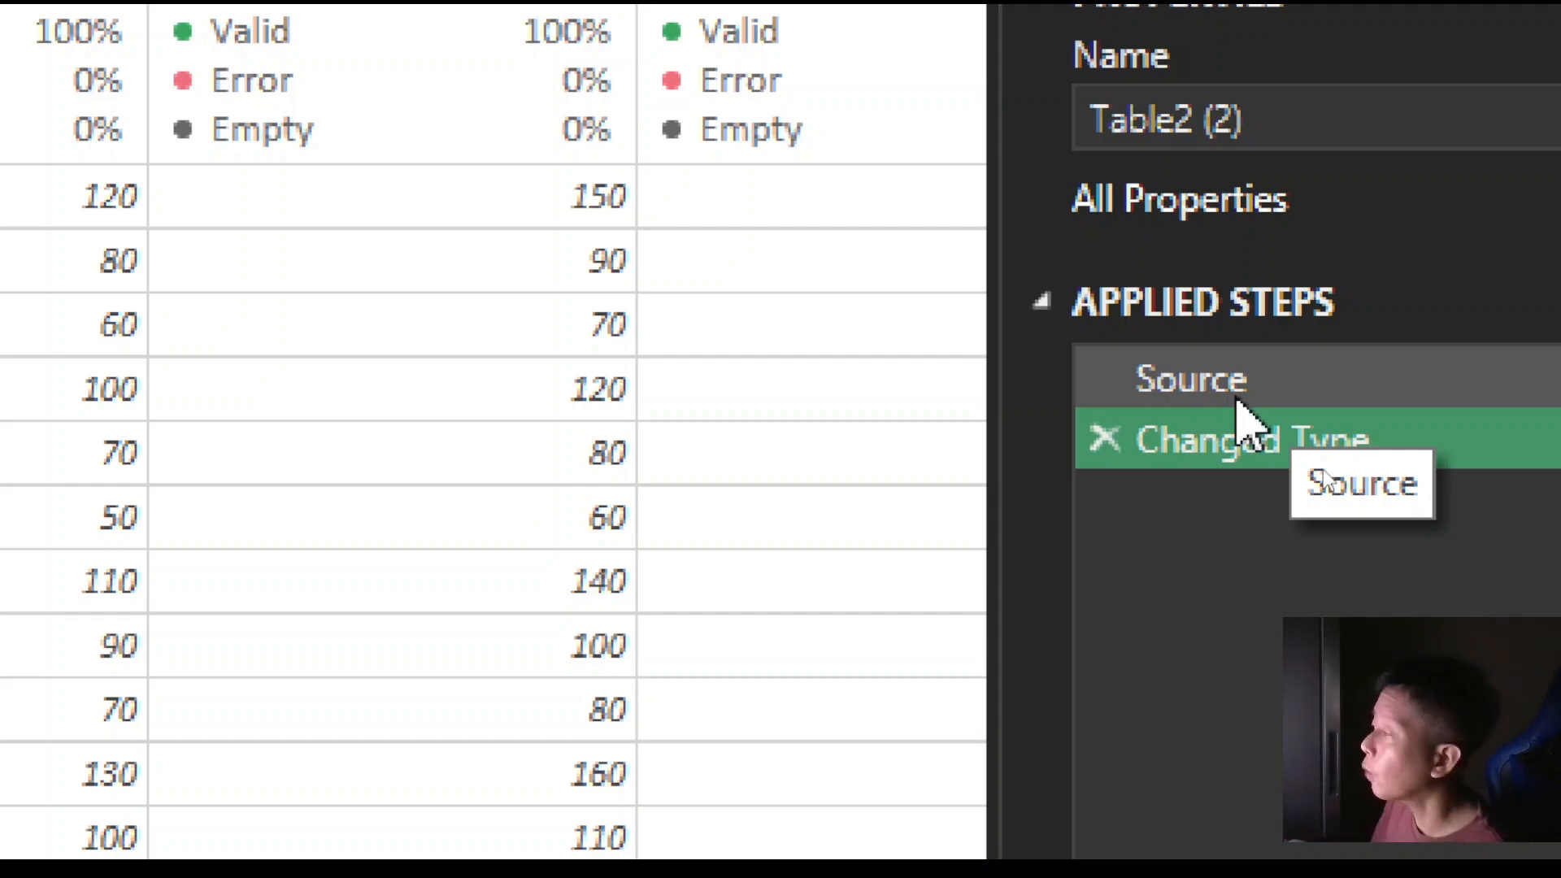
left_click(1184, 382)
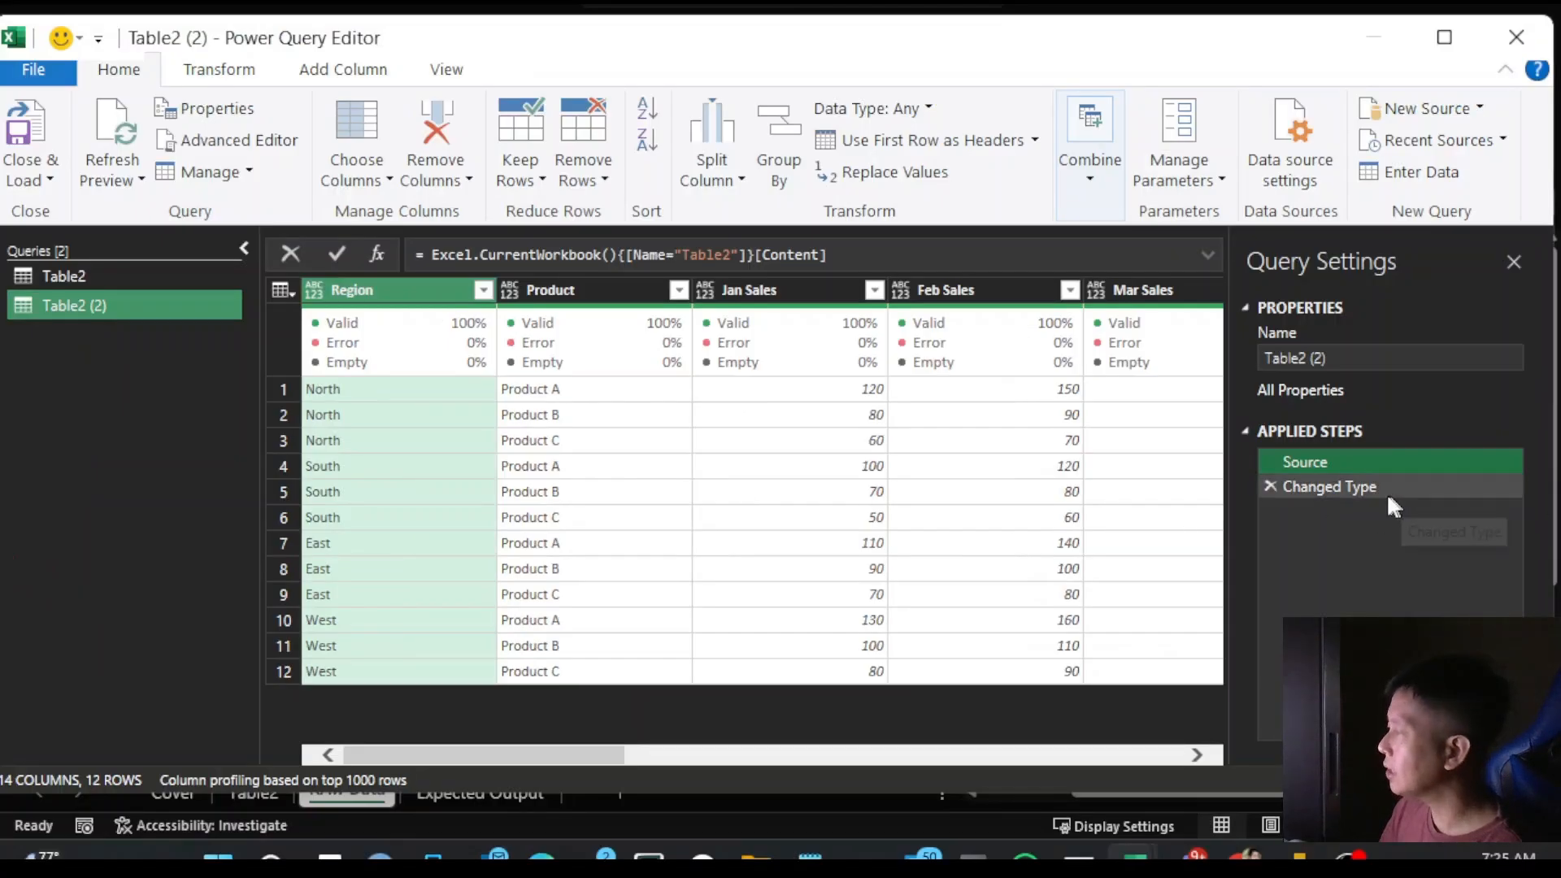
left_click(1348, 486)
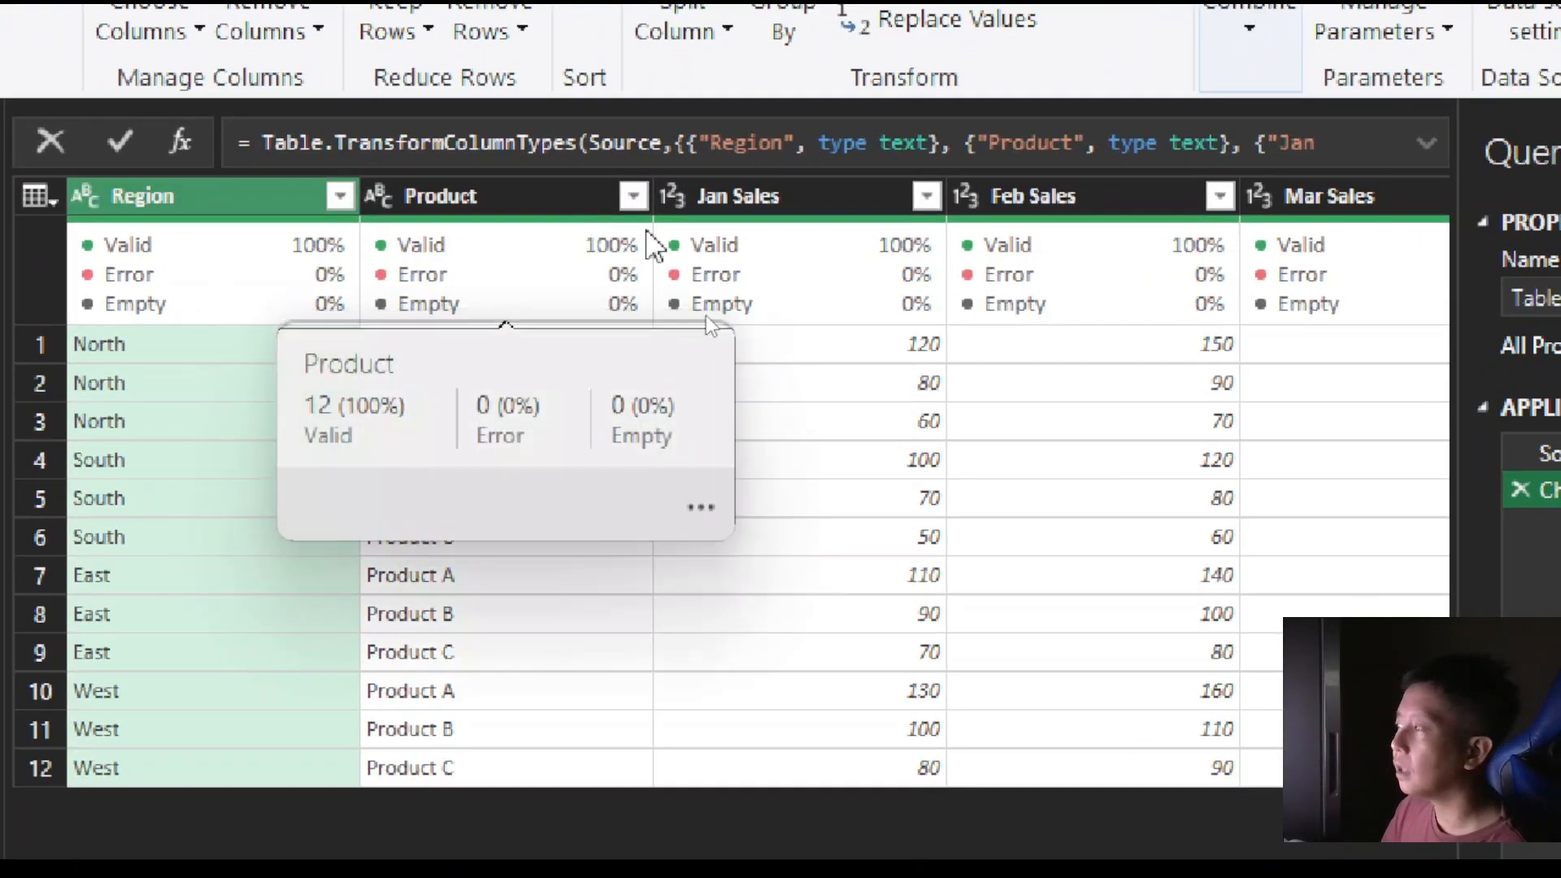
mouse_move(1080, 293)
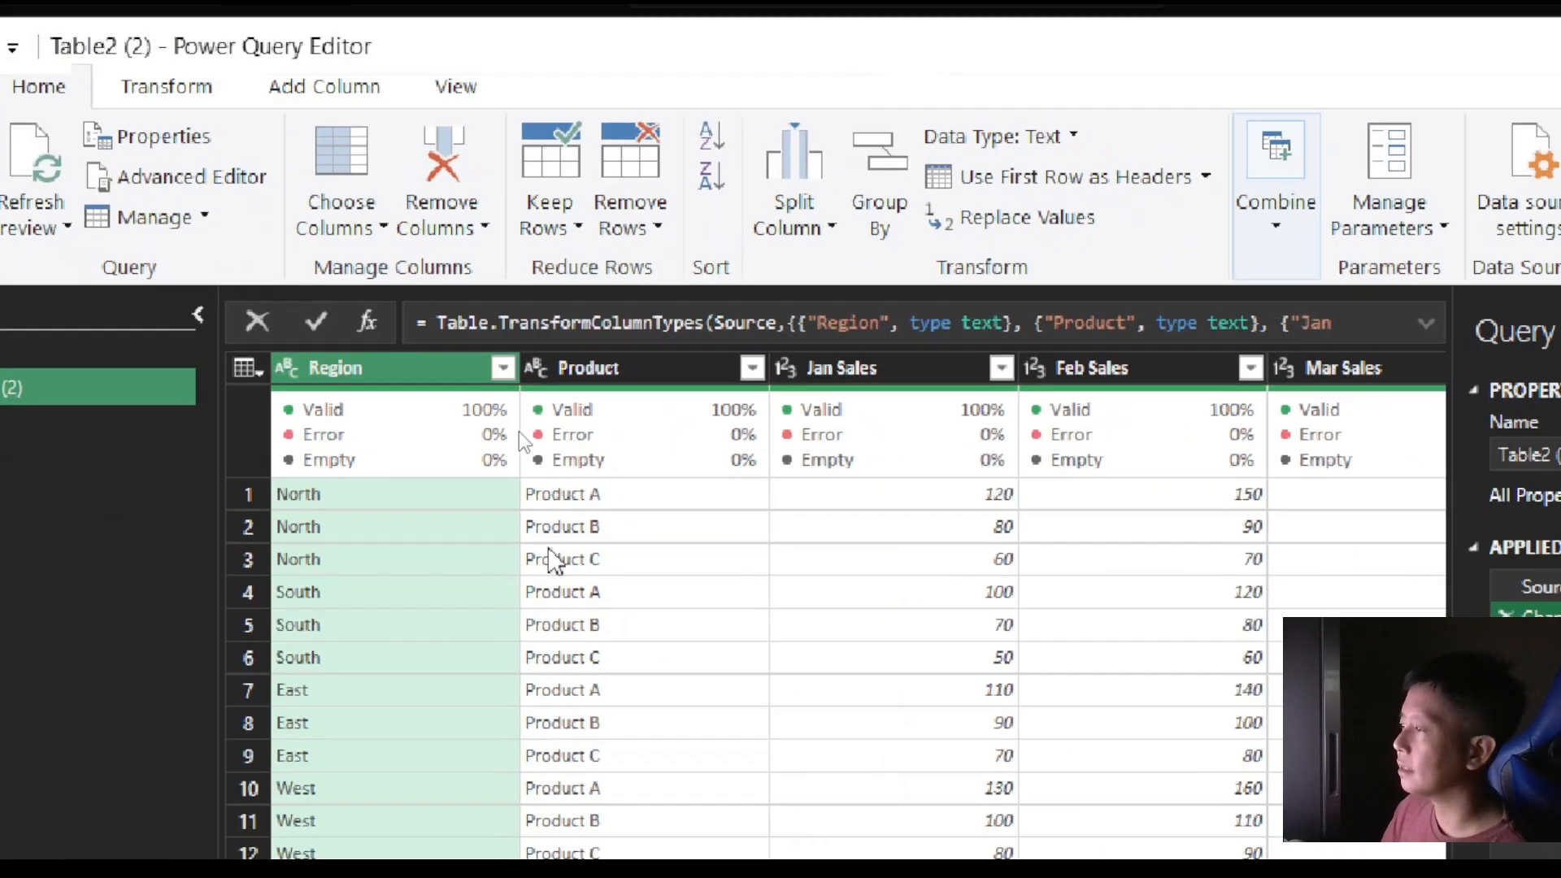
left_click(1323, 465)
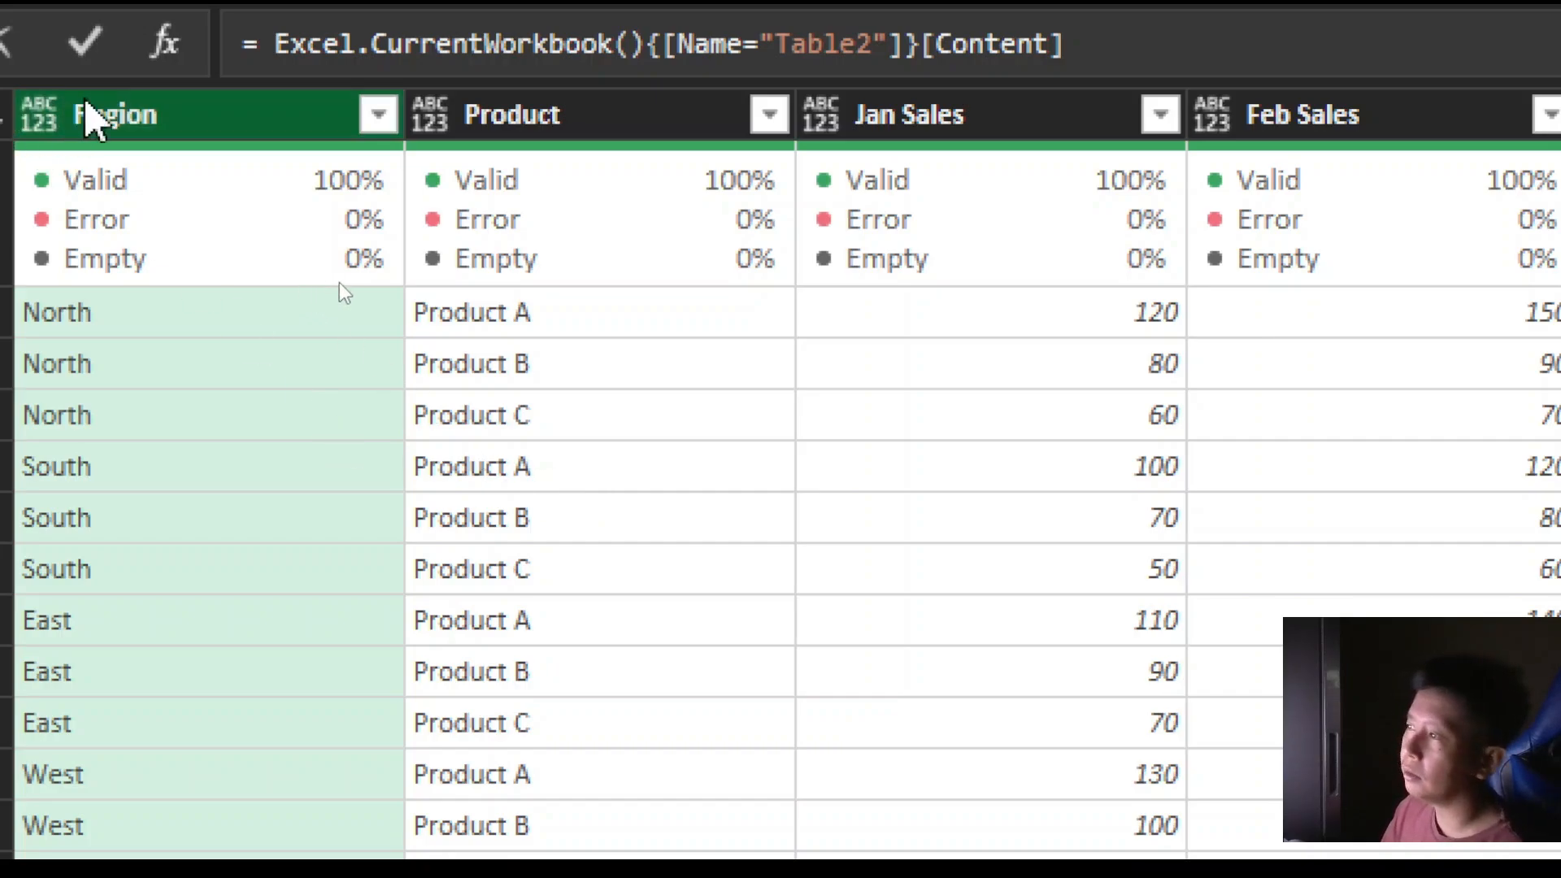
left_click(434, 122, "ctrl")
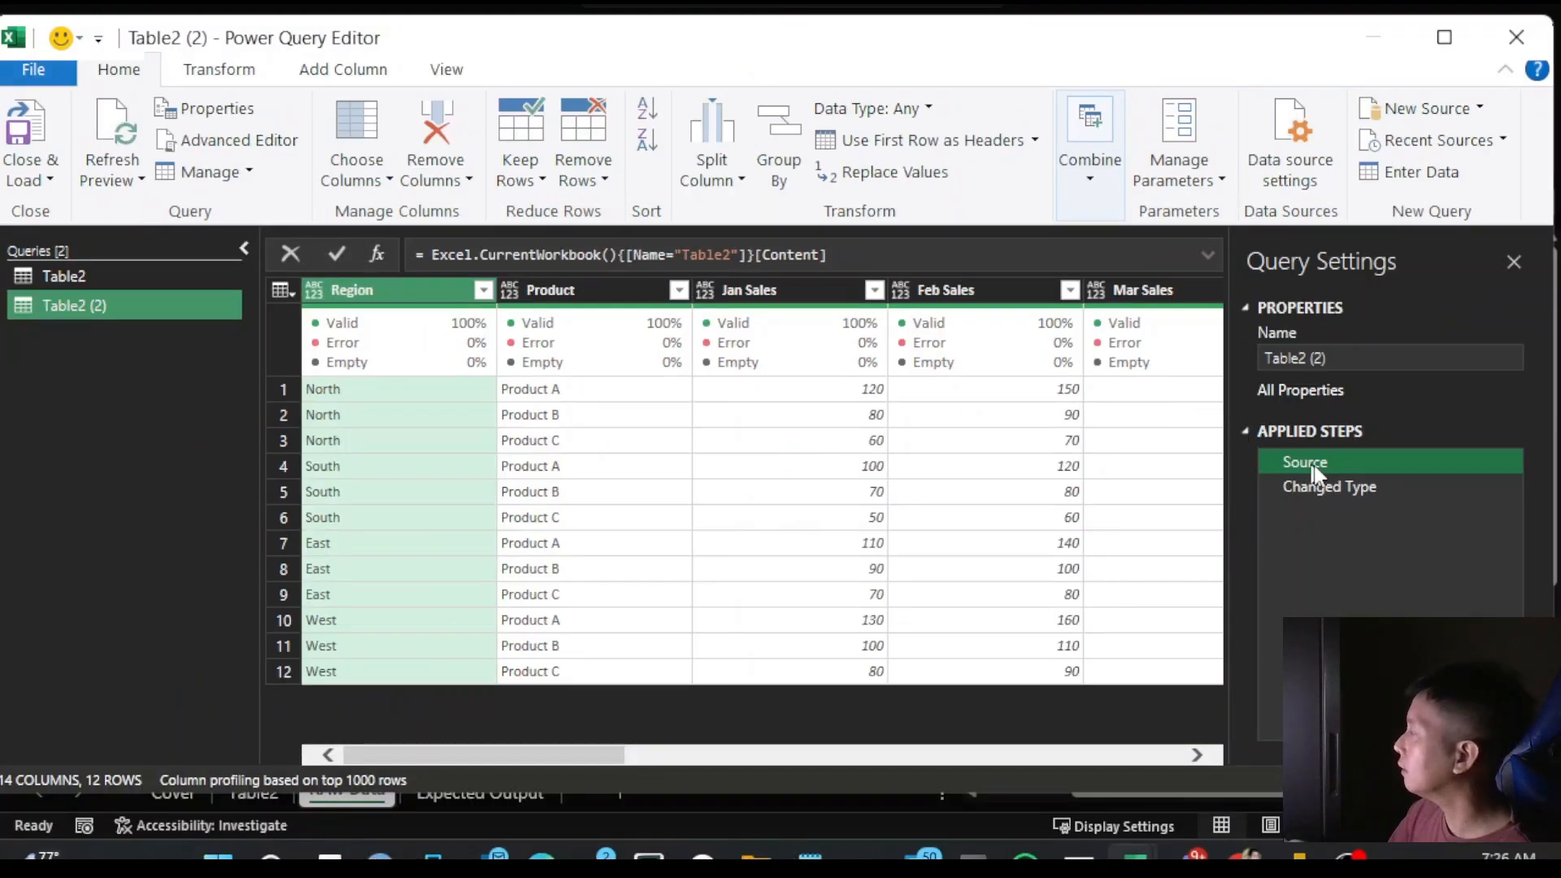
- Review the detected column types at the Changed Type step and look back at the raw sales table behind the editor
left_click(1325, 487)
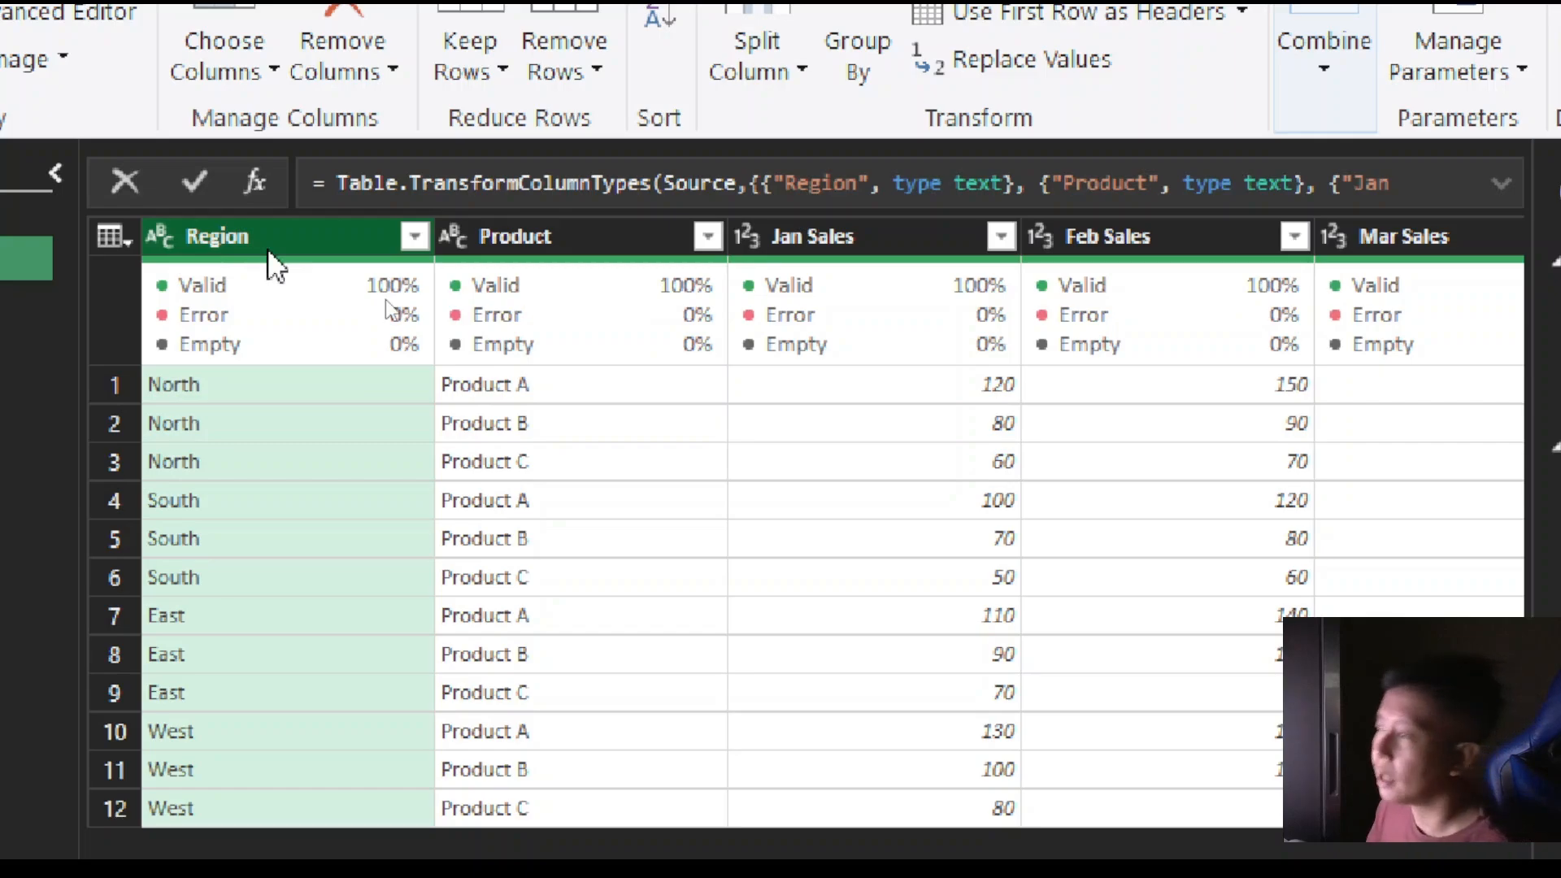
mouse_move(714, 365)
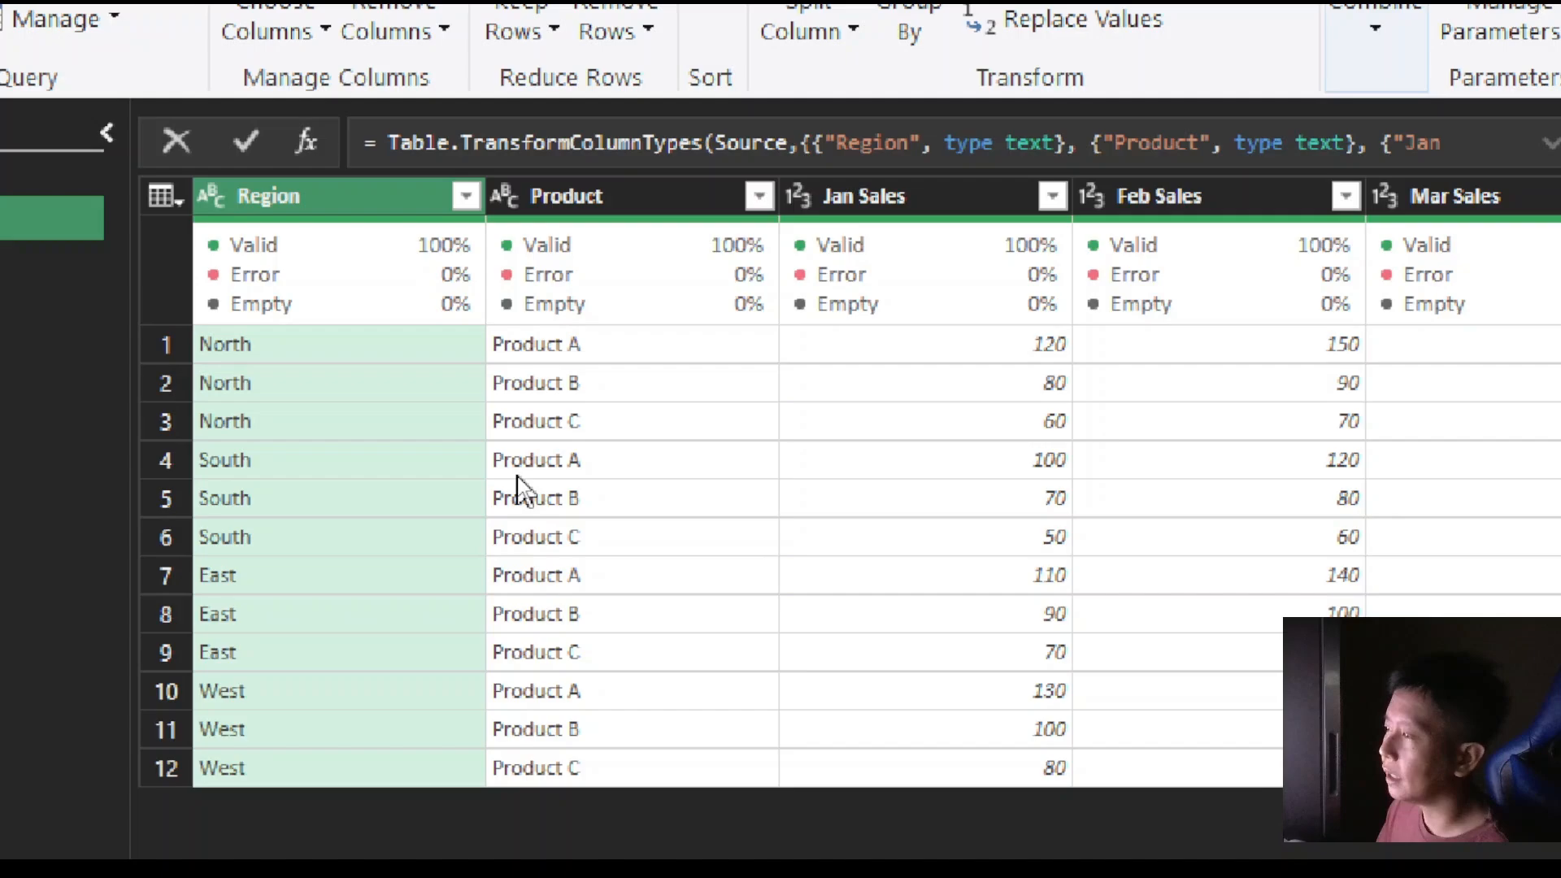
mouse_move(517, 322)
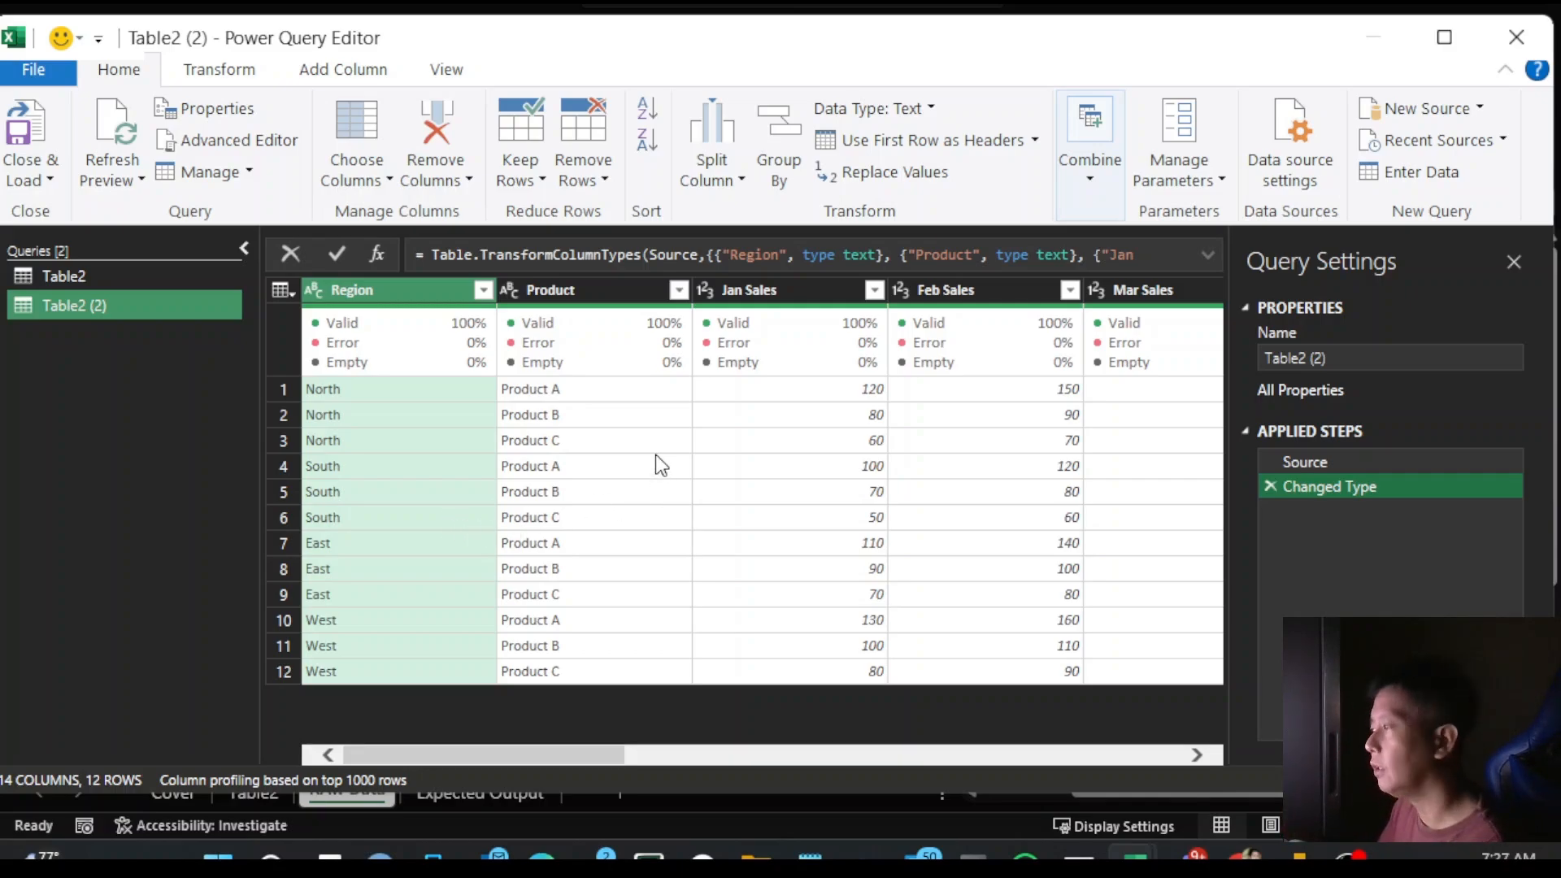
left_click_drag(865, 50, 909, 799)
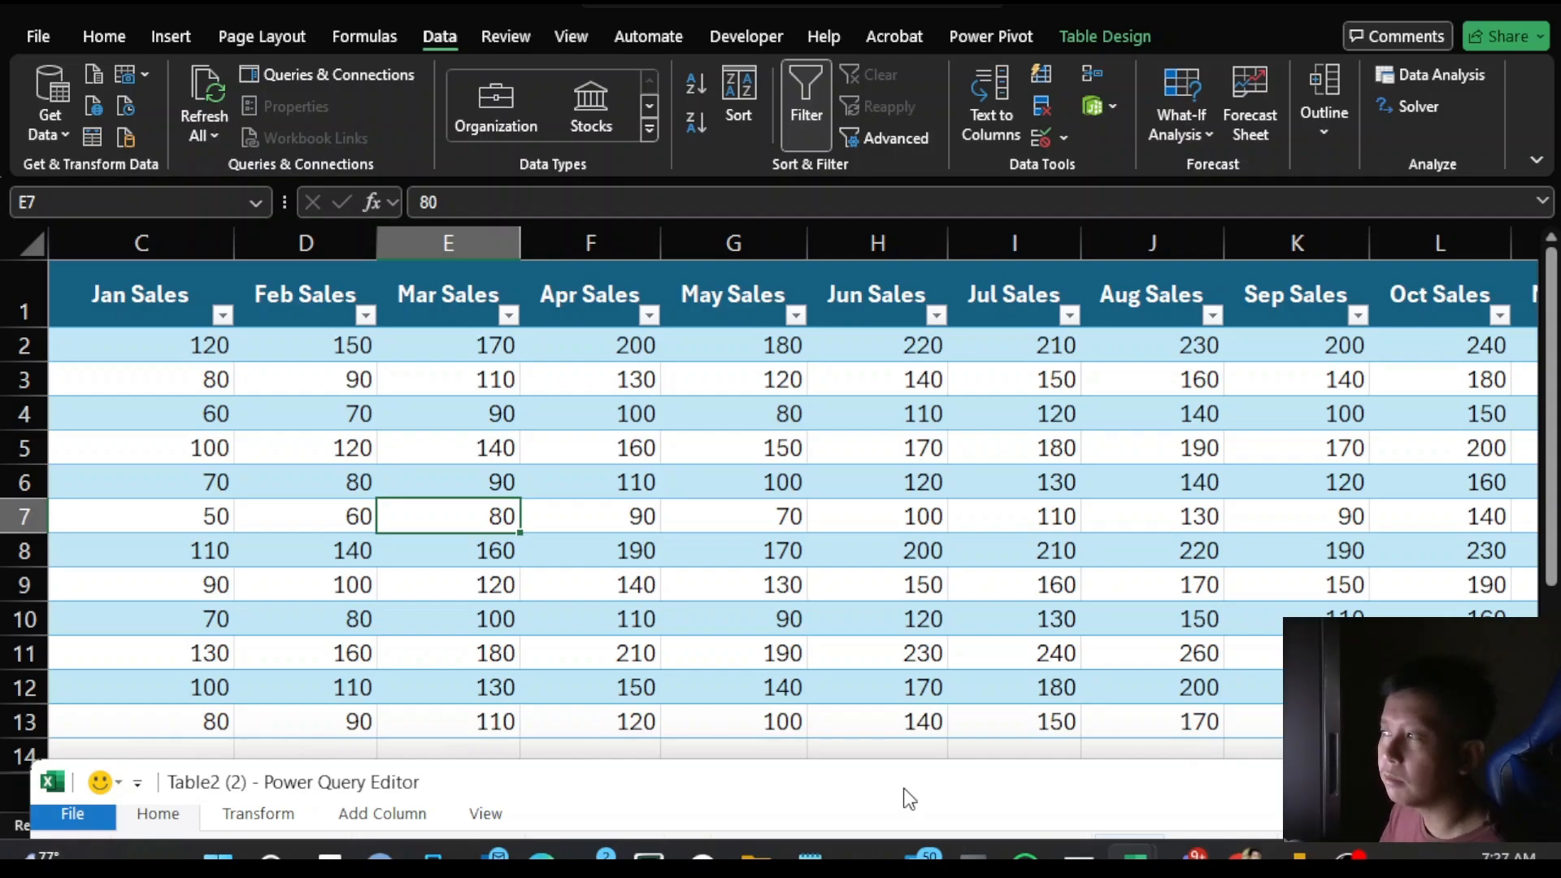
left_click_drag(908, 799, 895, 70)
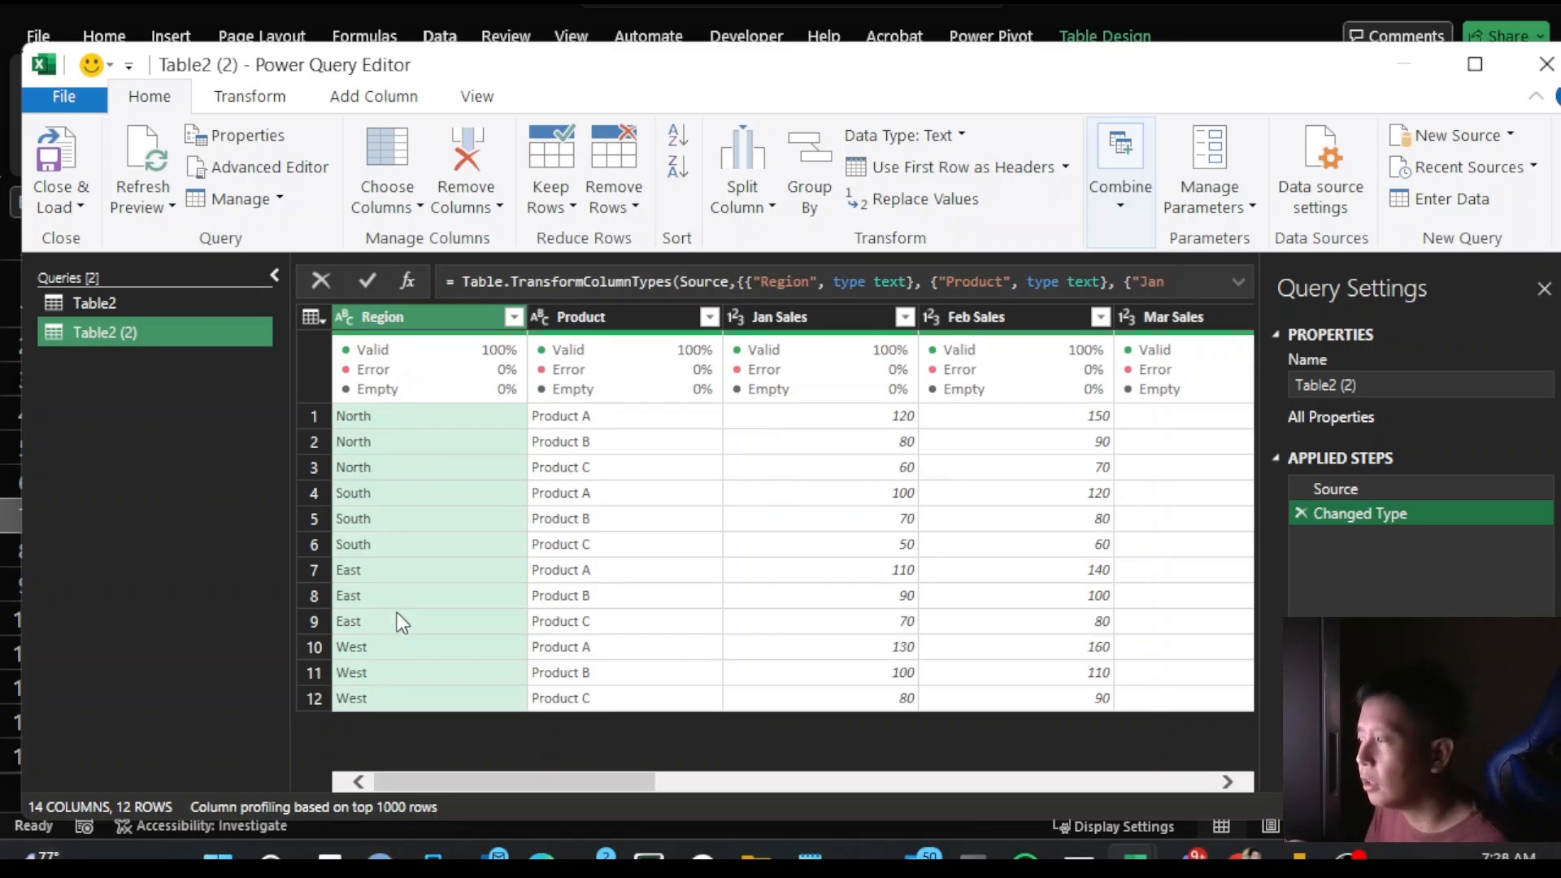
- Select all the monthly columns from Jan Sales through Dec Sales, leaving Region and Product out of the selection
left_click(591, 321)
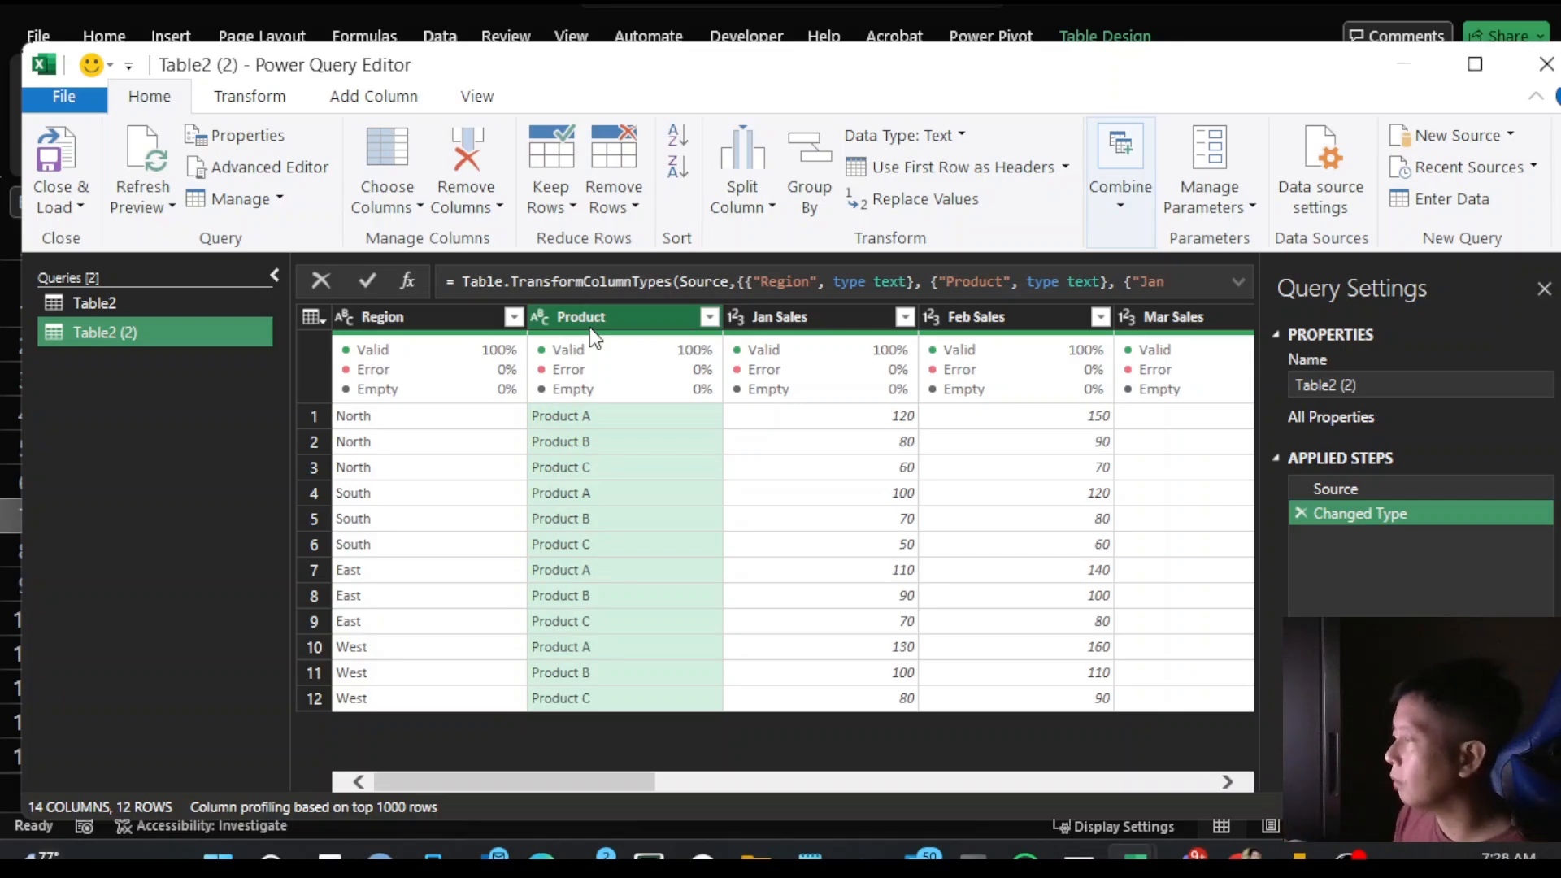
left_click(778, 317)
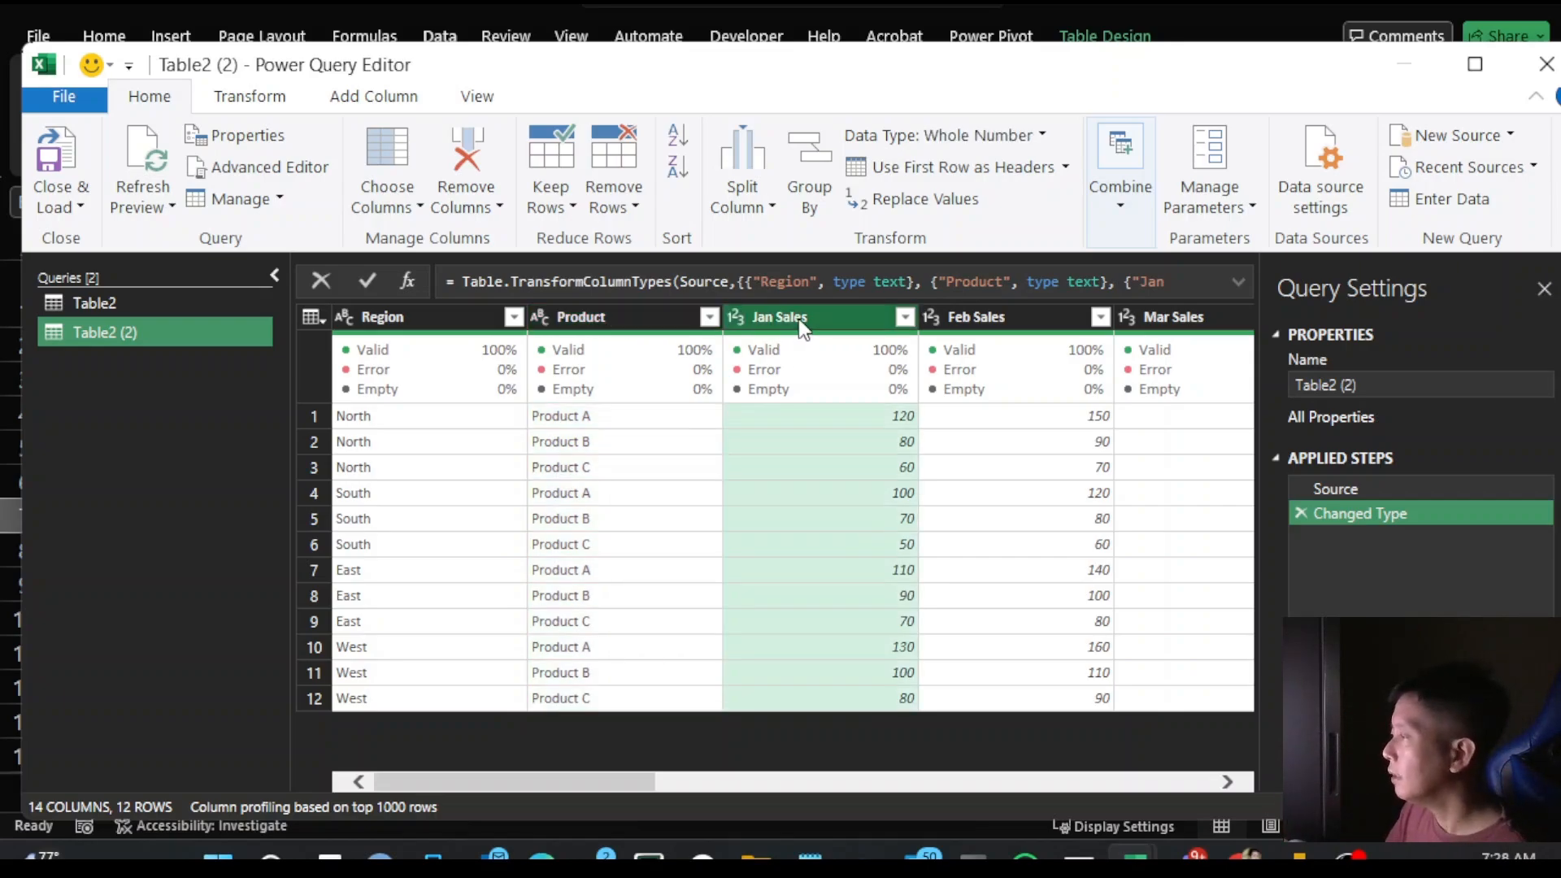
left_click_drag(615, 787, 655, 789)
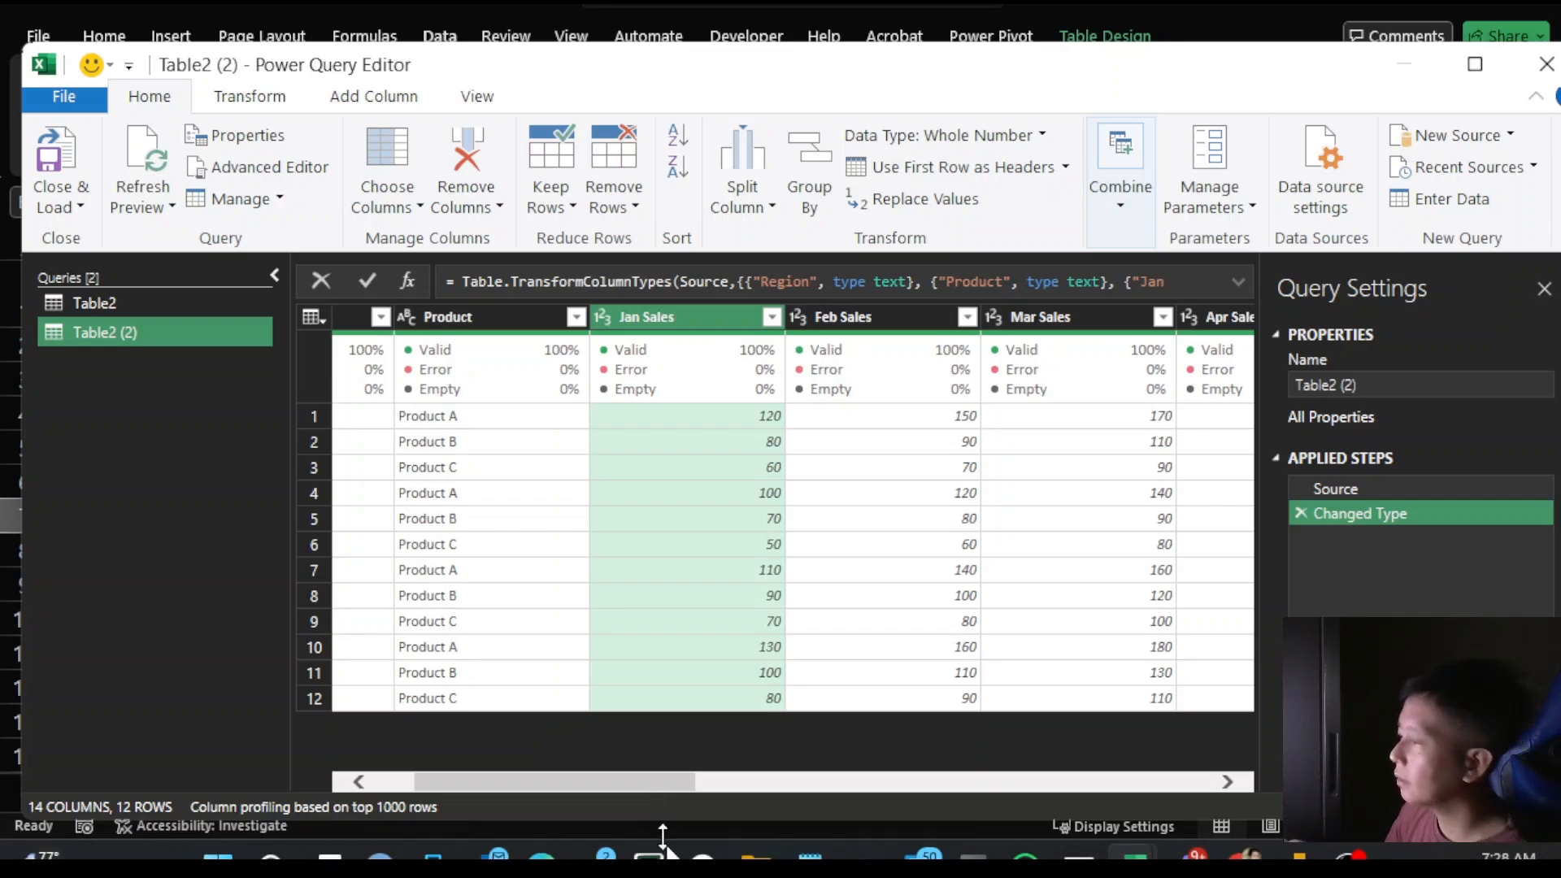
mouse_move(630, 785)
left_mouse_down()
mouse_move(1146, 797)
mouse_move(833, 782)
mouse_move(641, 803)
left_mouse_up()
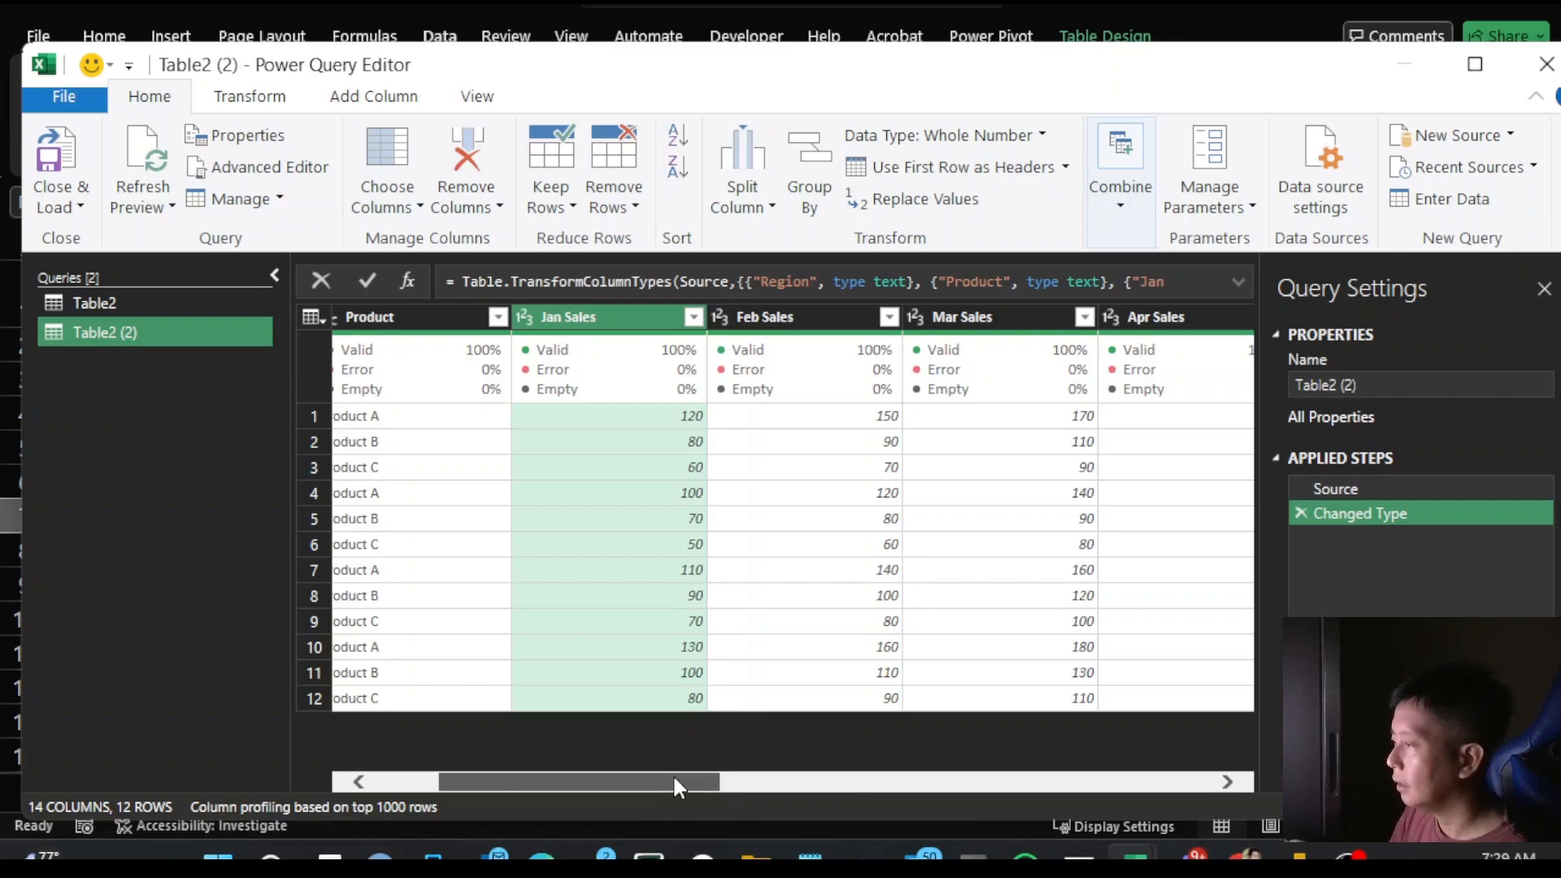
left_click_drag(673, 779, 1172, 780)
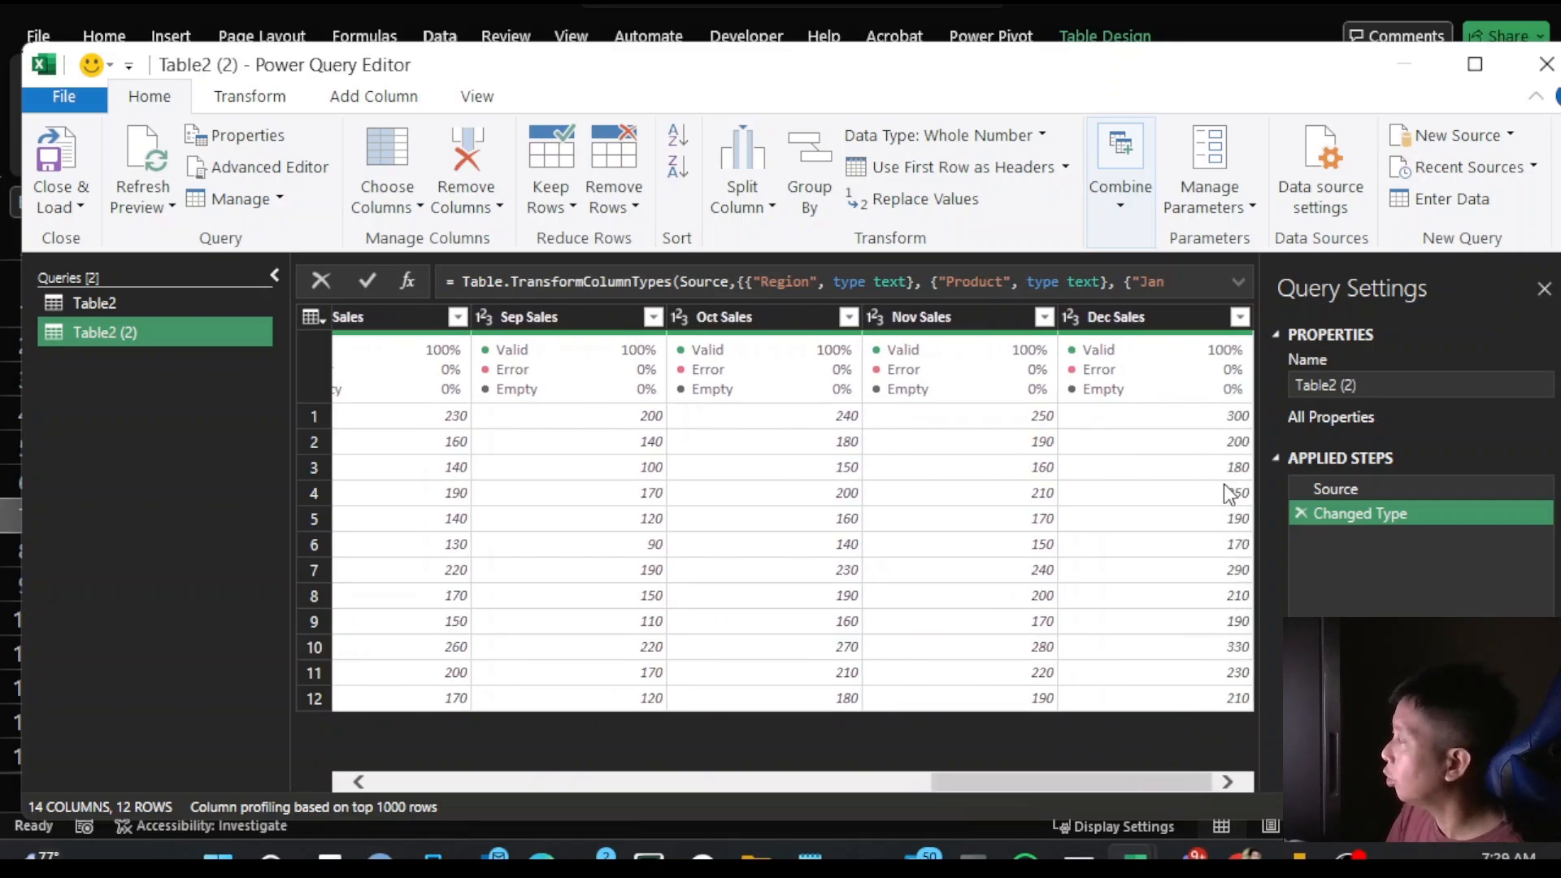
key("ctrl+a")
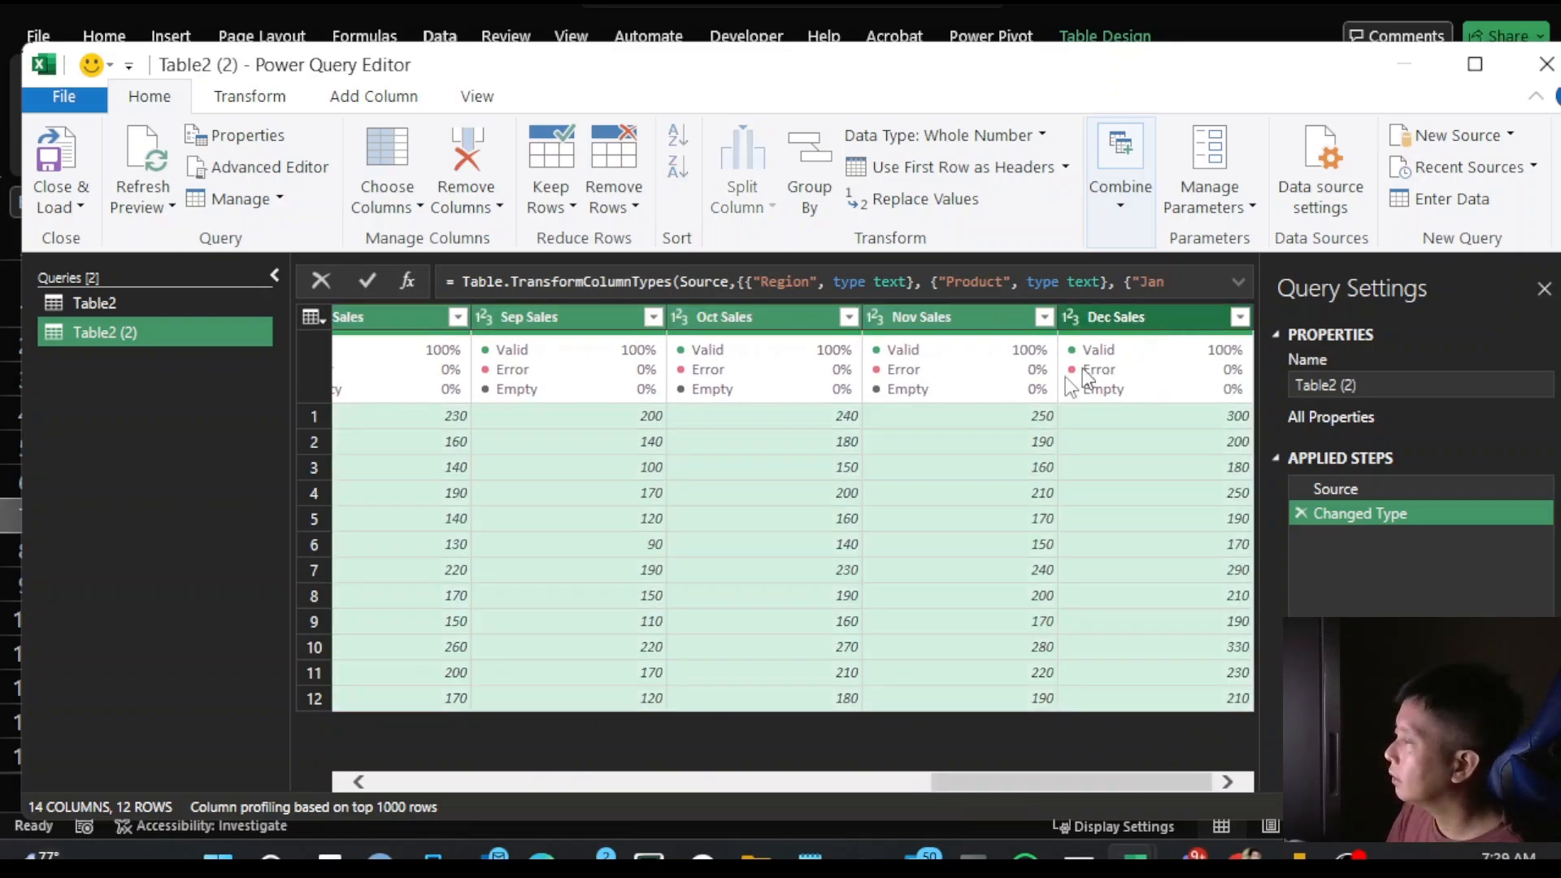
left_click_drag(973, 782, 537, 787)
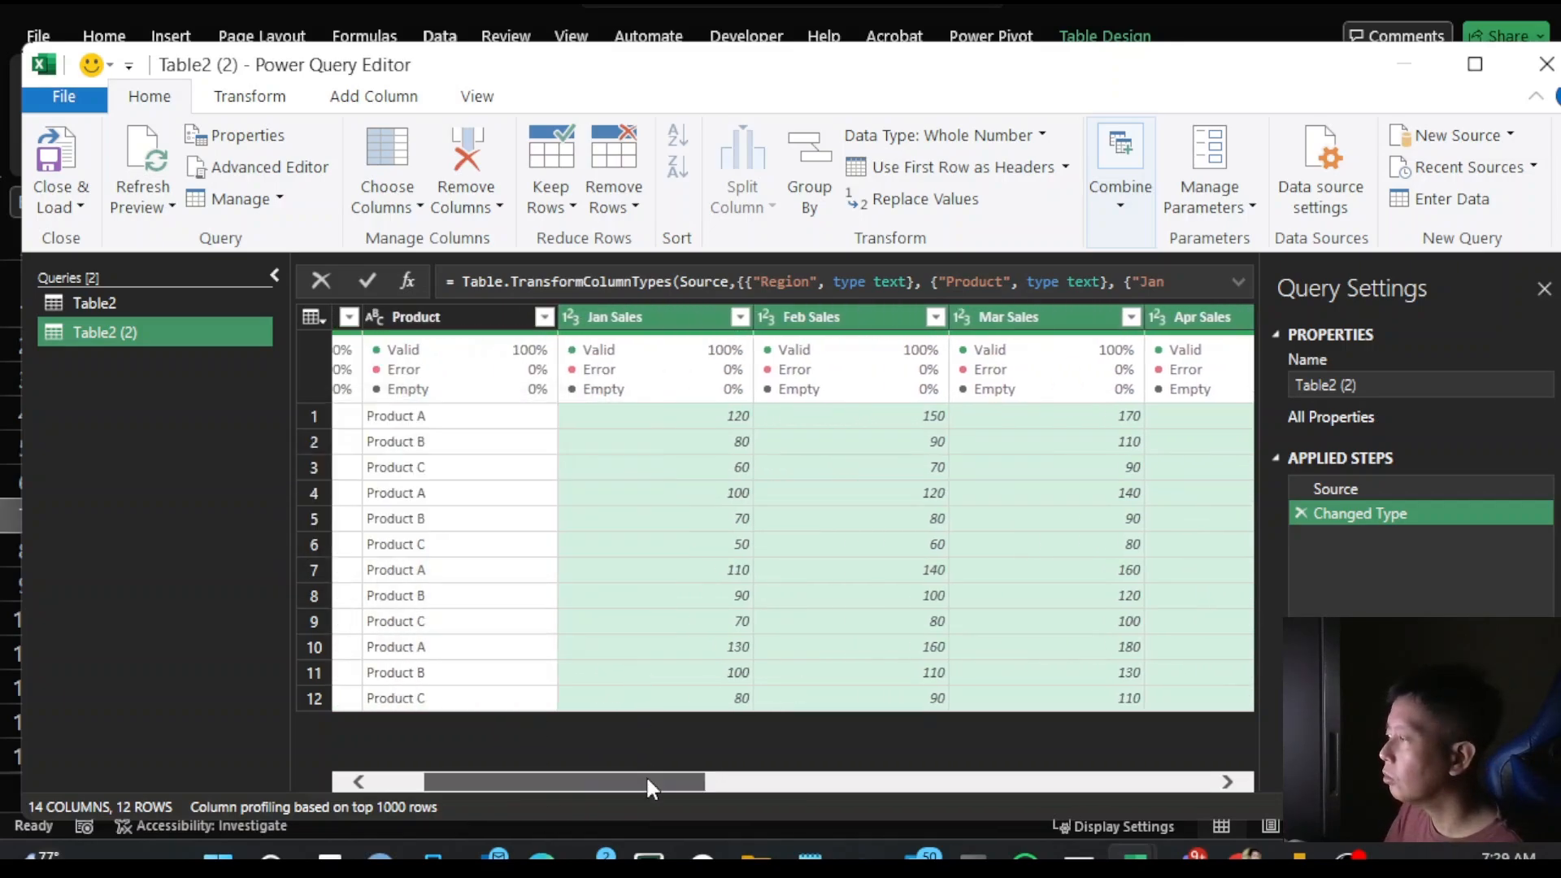
mouse_move(646, 774)
left_mouse_down()
mouse_move(961, 802)
mouse_move(1159, 795)
mouse_move(652, 797)
left_mouse_up()
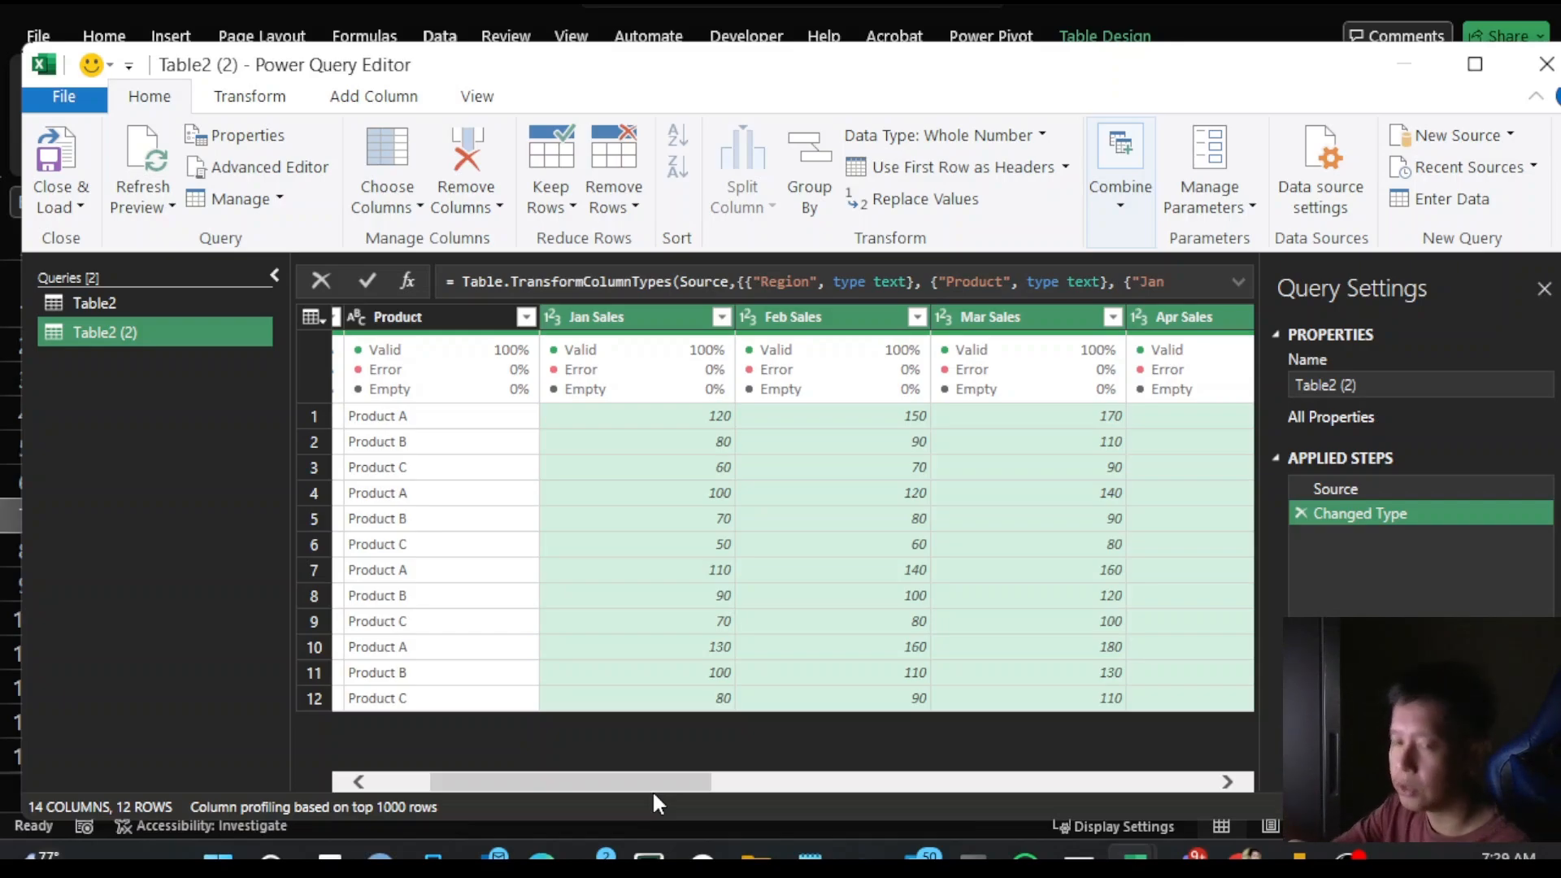
left_click_drag(672, 784, 561, 797)
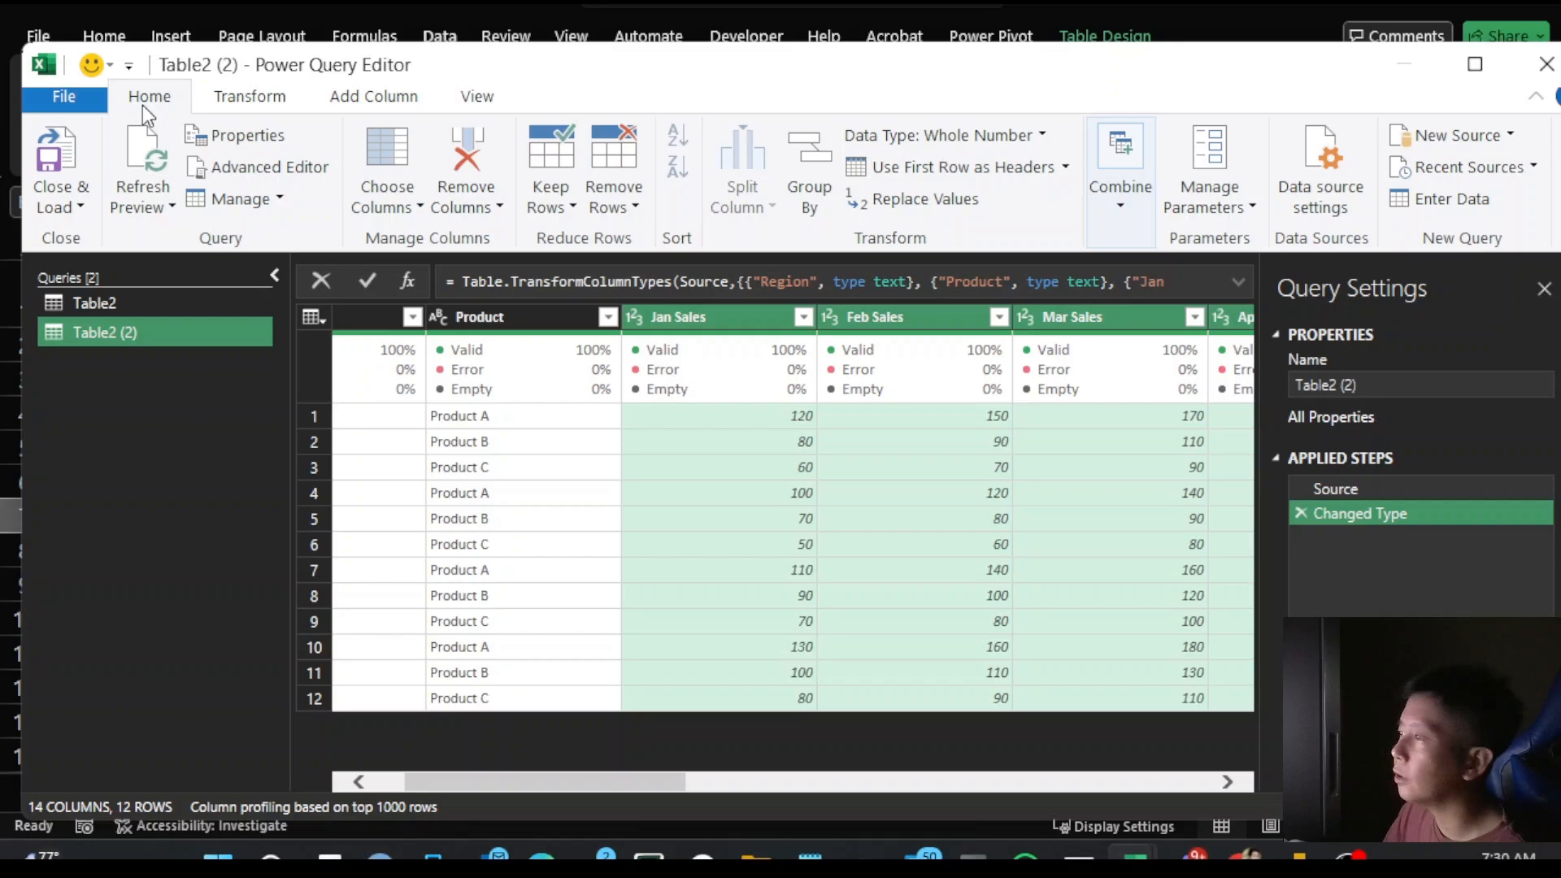
- Unpivot the selected monthly sales columns into attribute and value pairs with Unpivot Columns
left_click(228, 102)
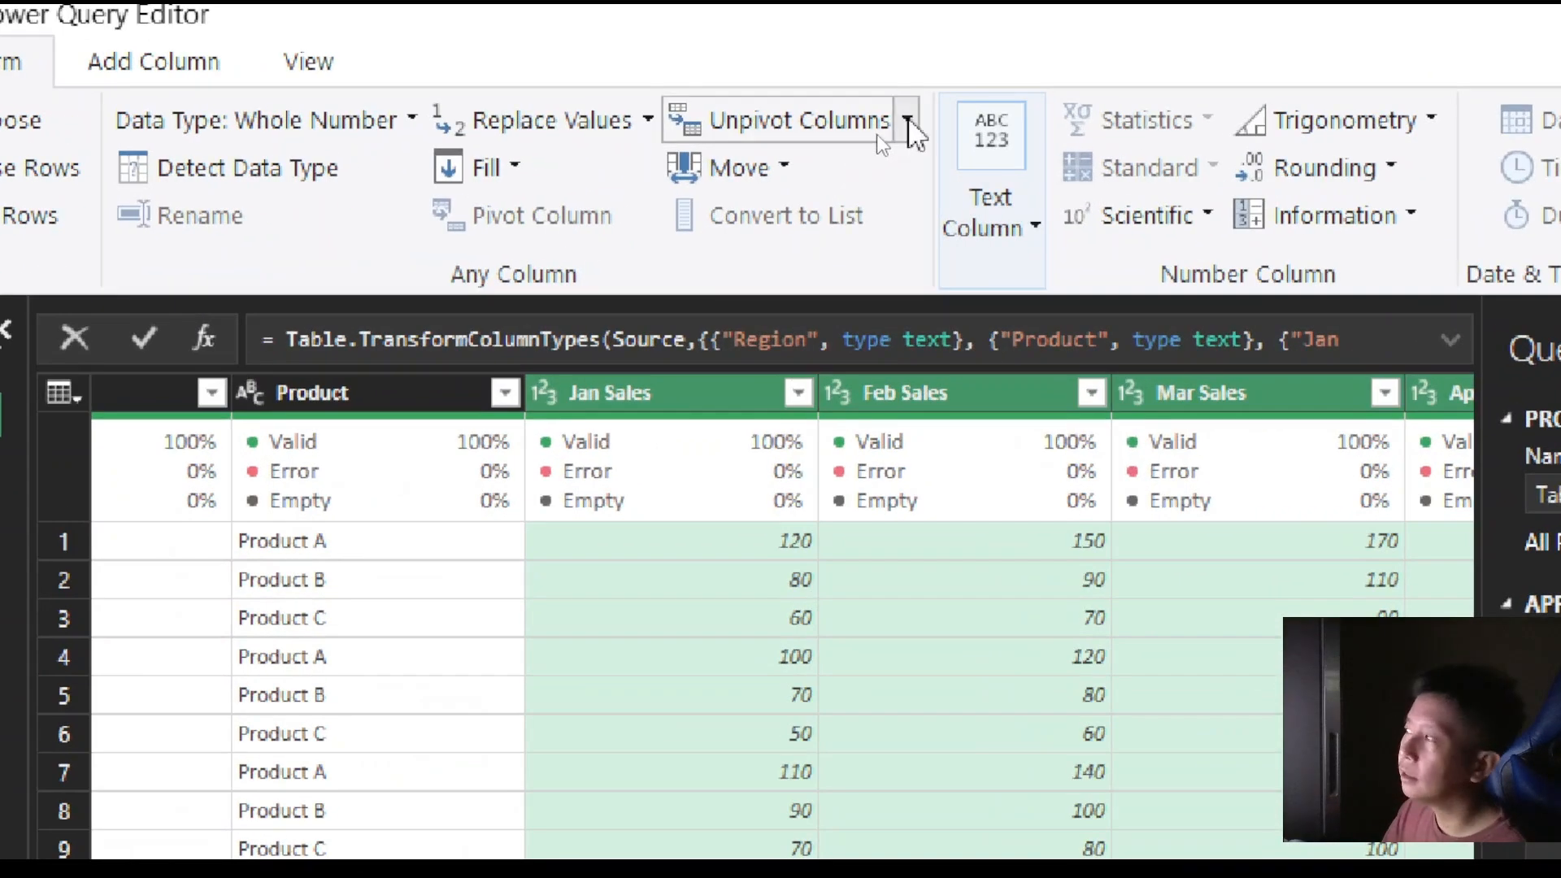
left_click(899, 126)
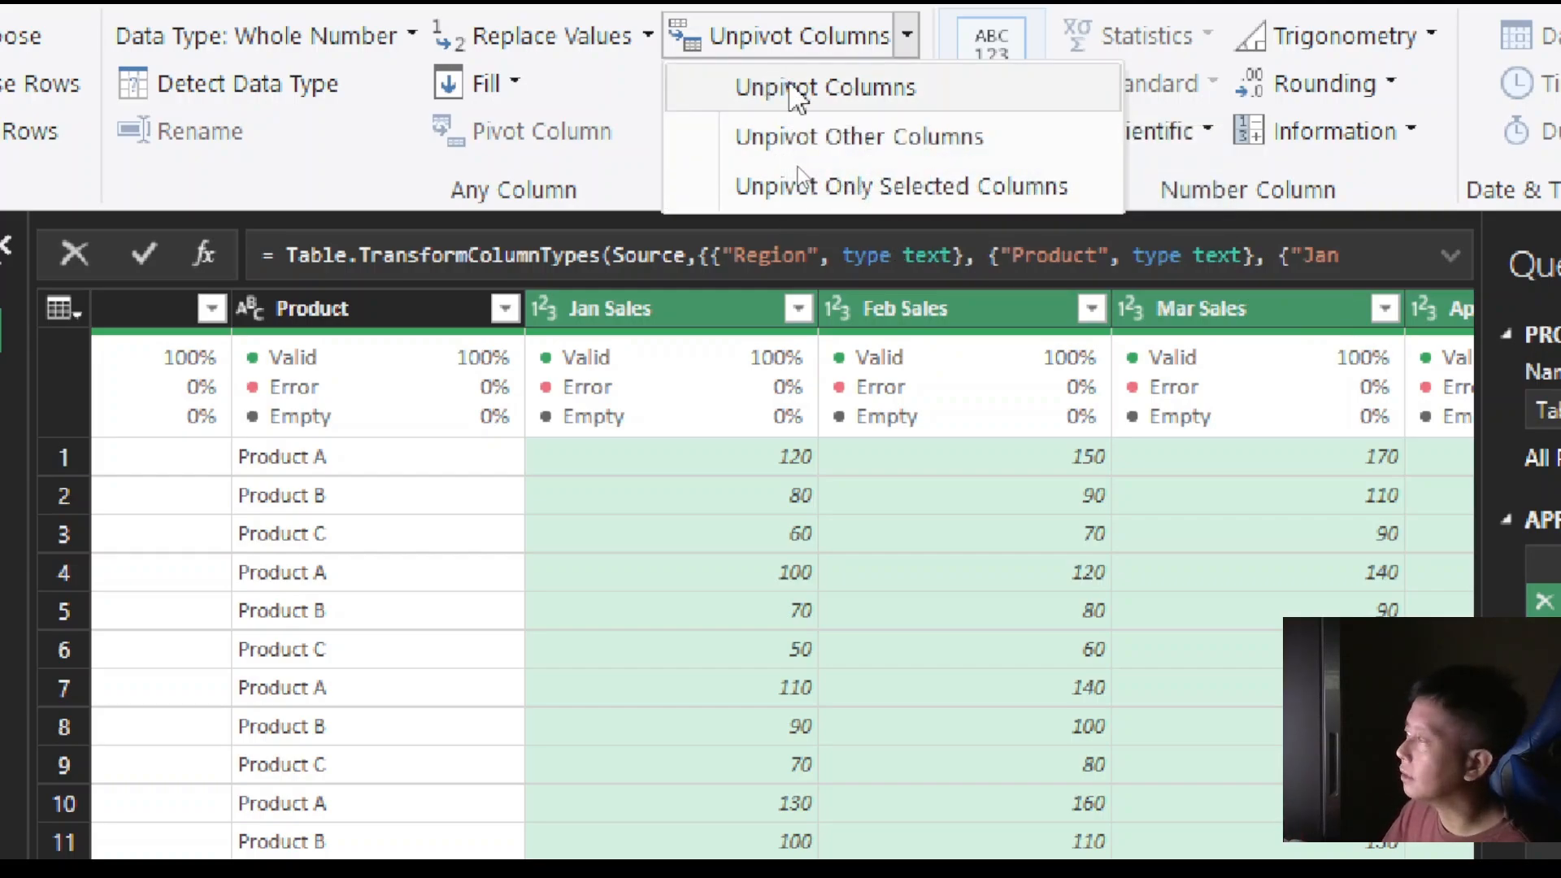
left_click(797, 89)
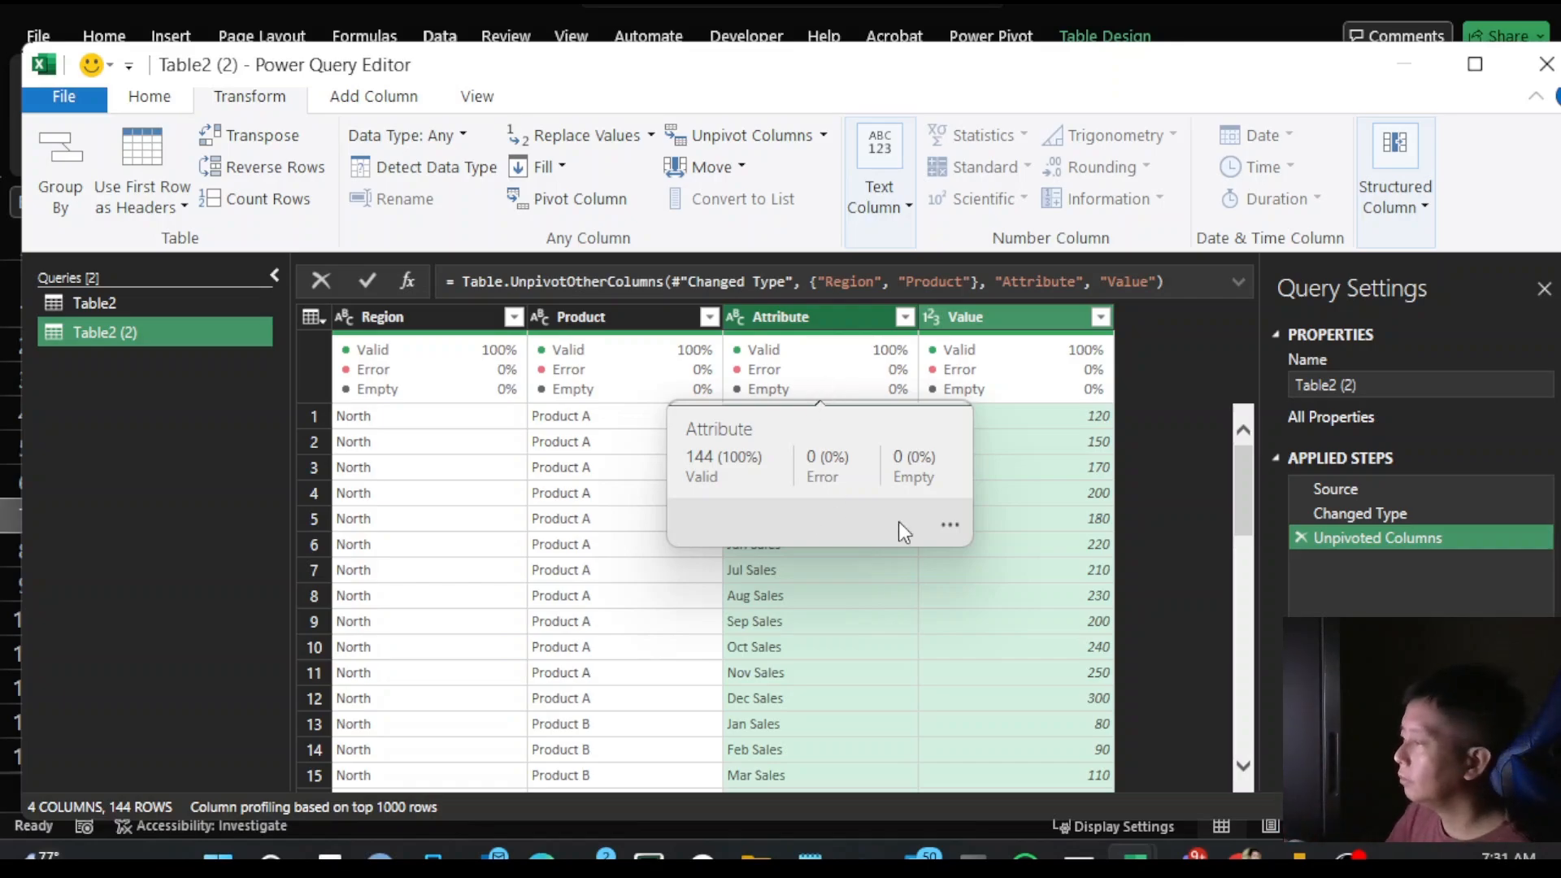
- Rename the Attribute column as Month
scroll(853, 630, "down", 1)
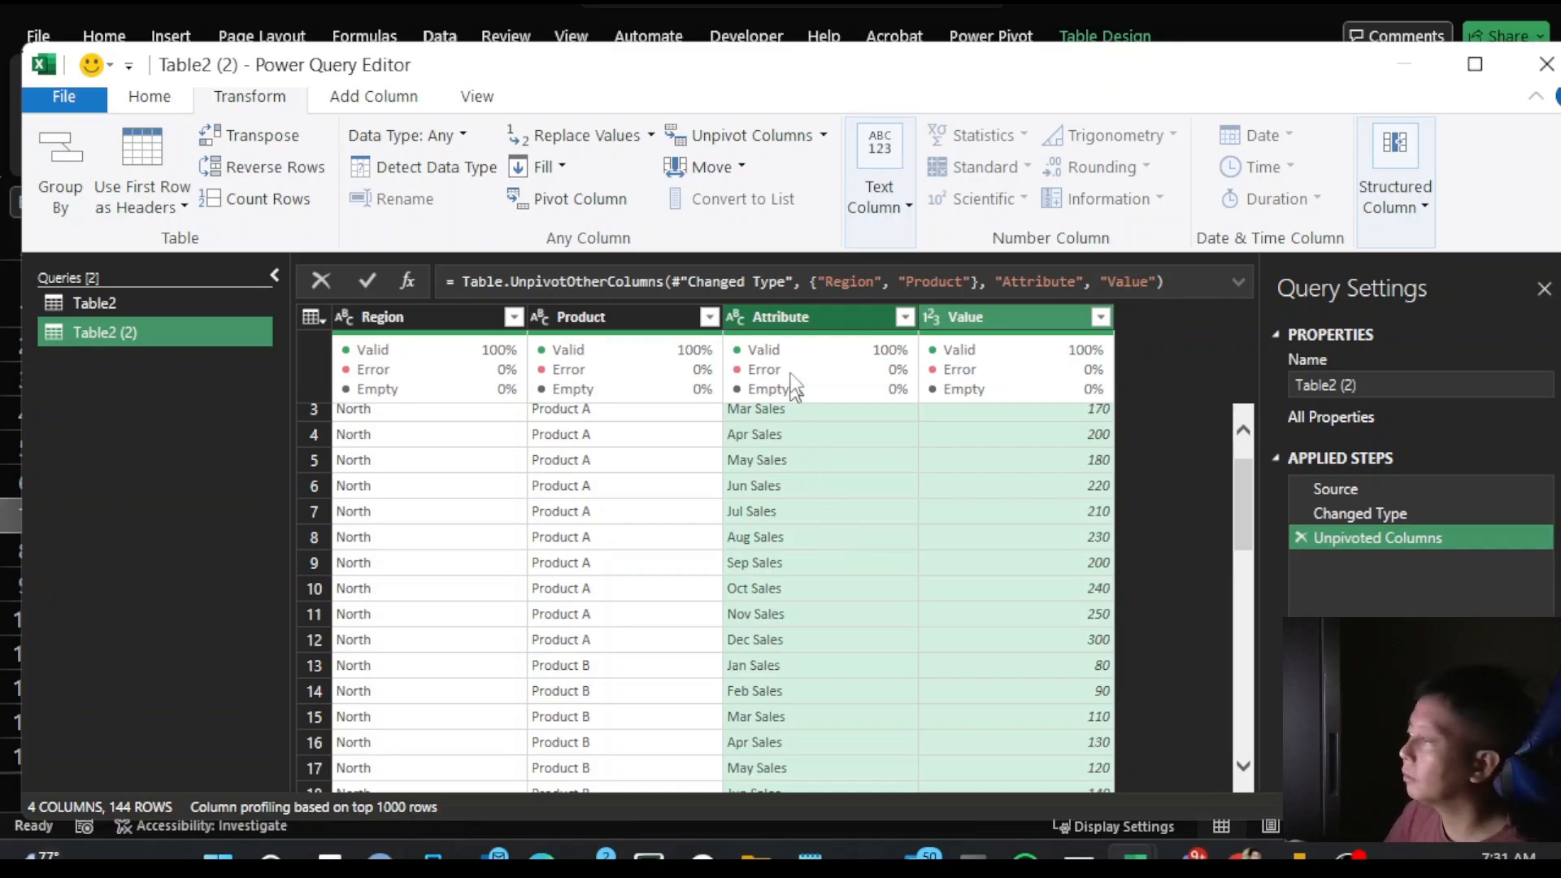
double_click(813, 318)
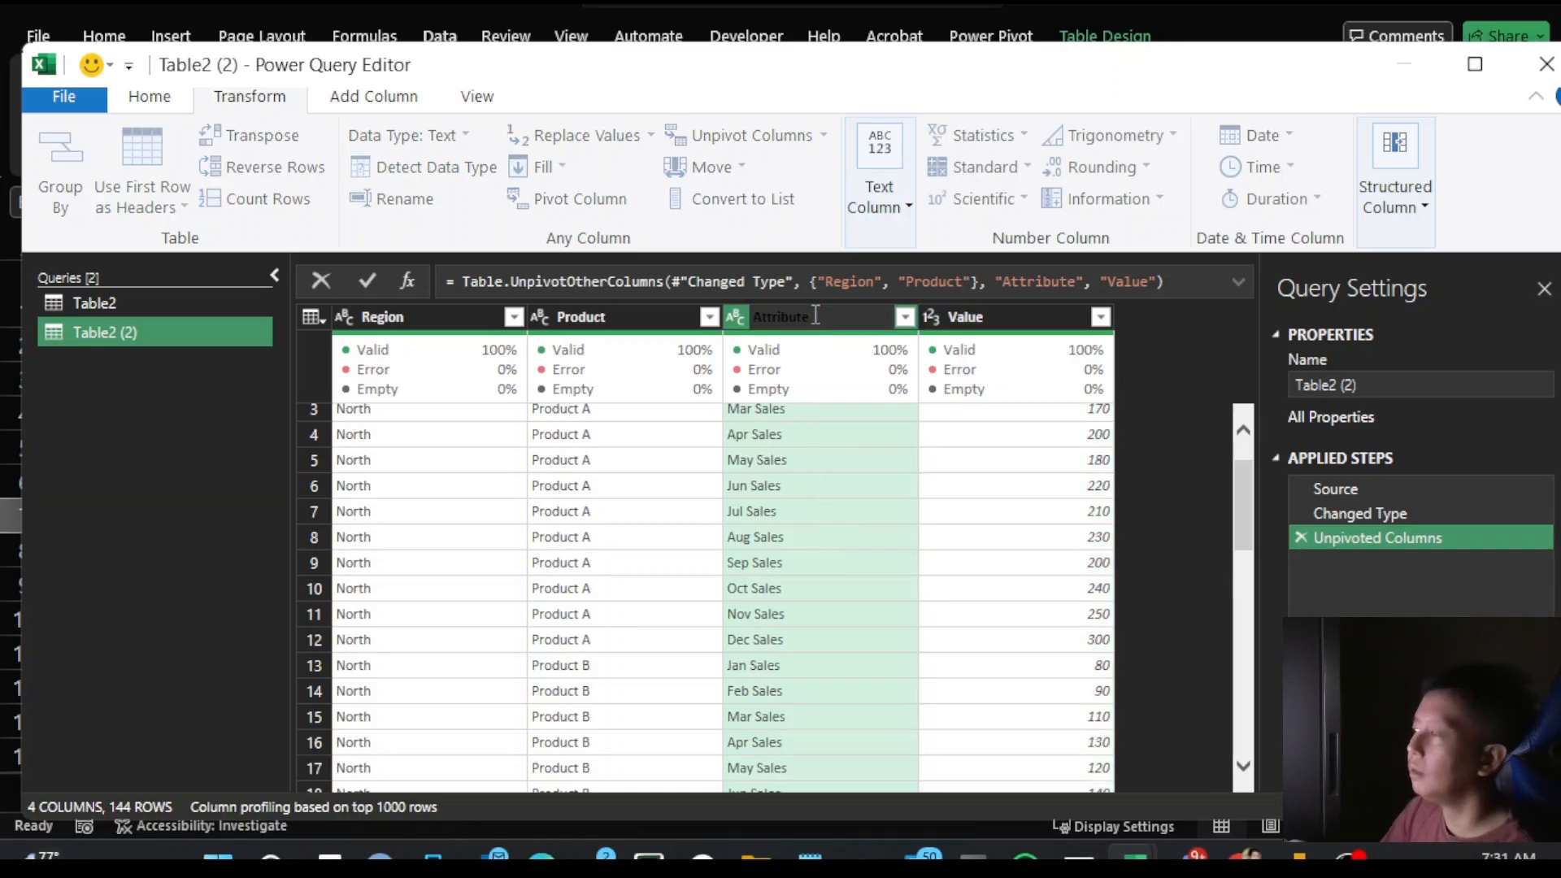
left_click_drag(833, 314, 748, 325)
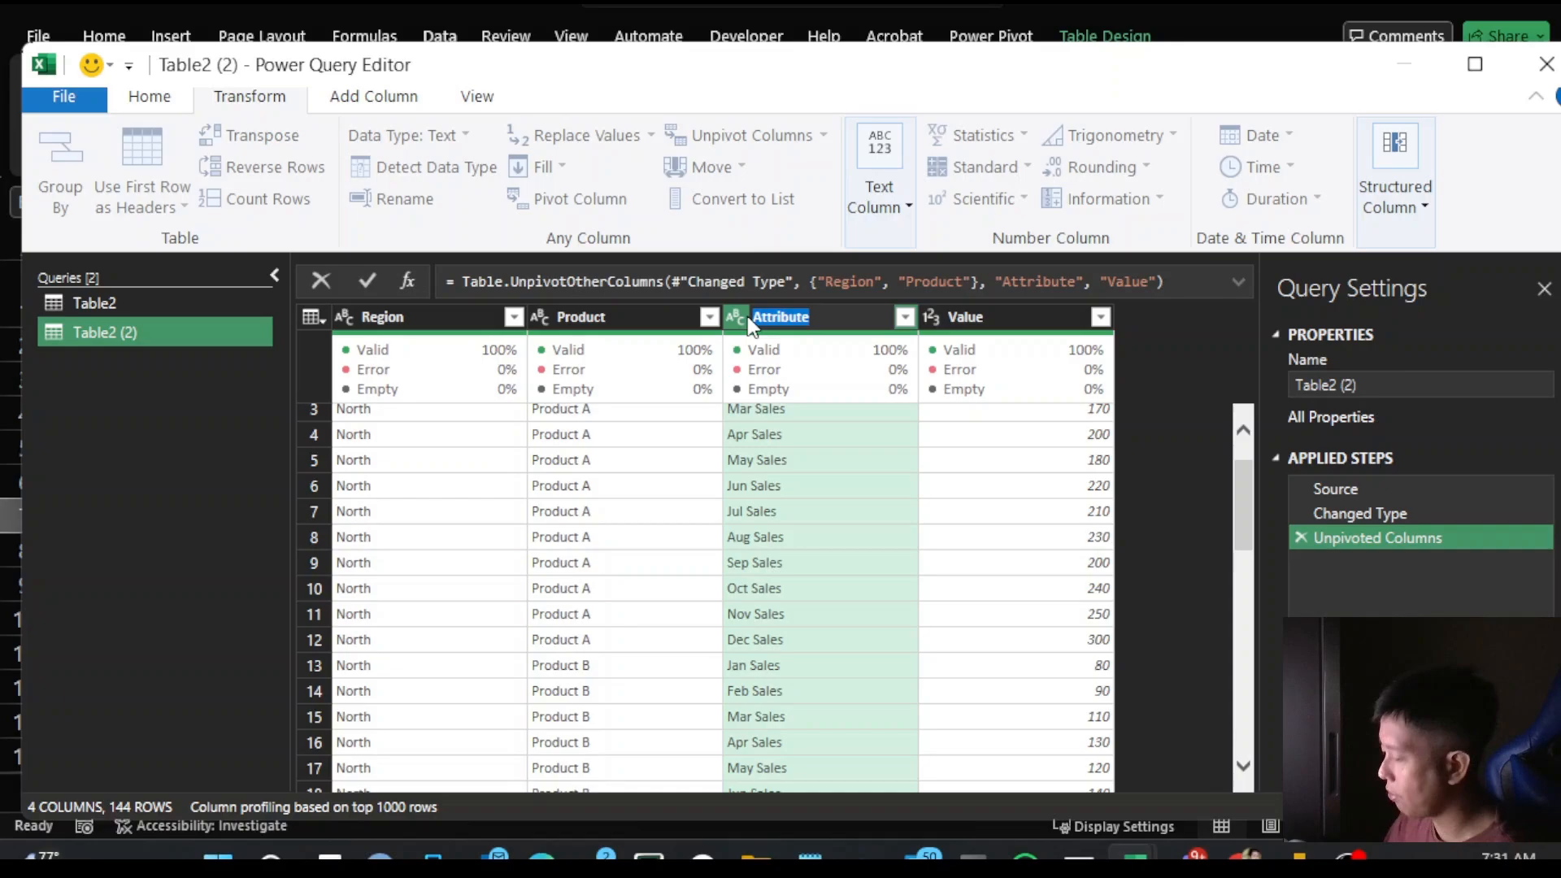
type("M")
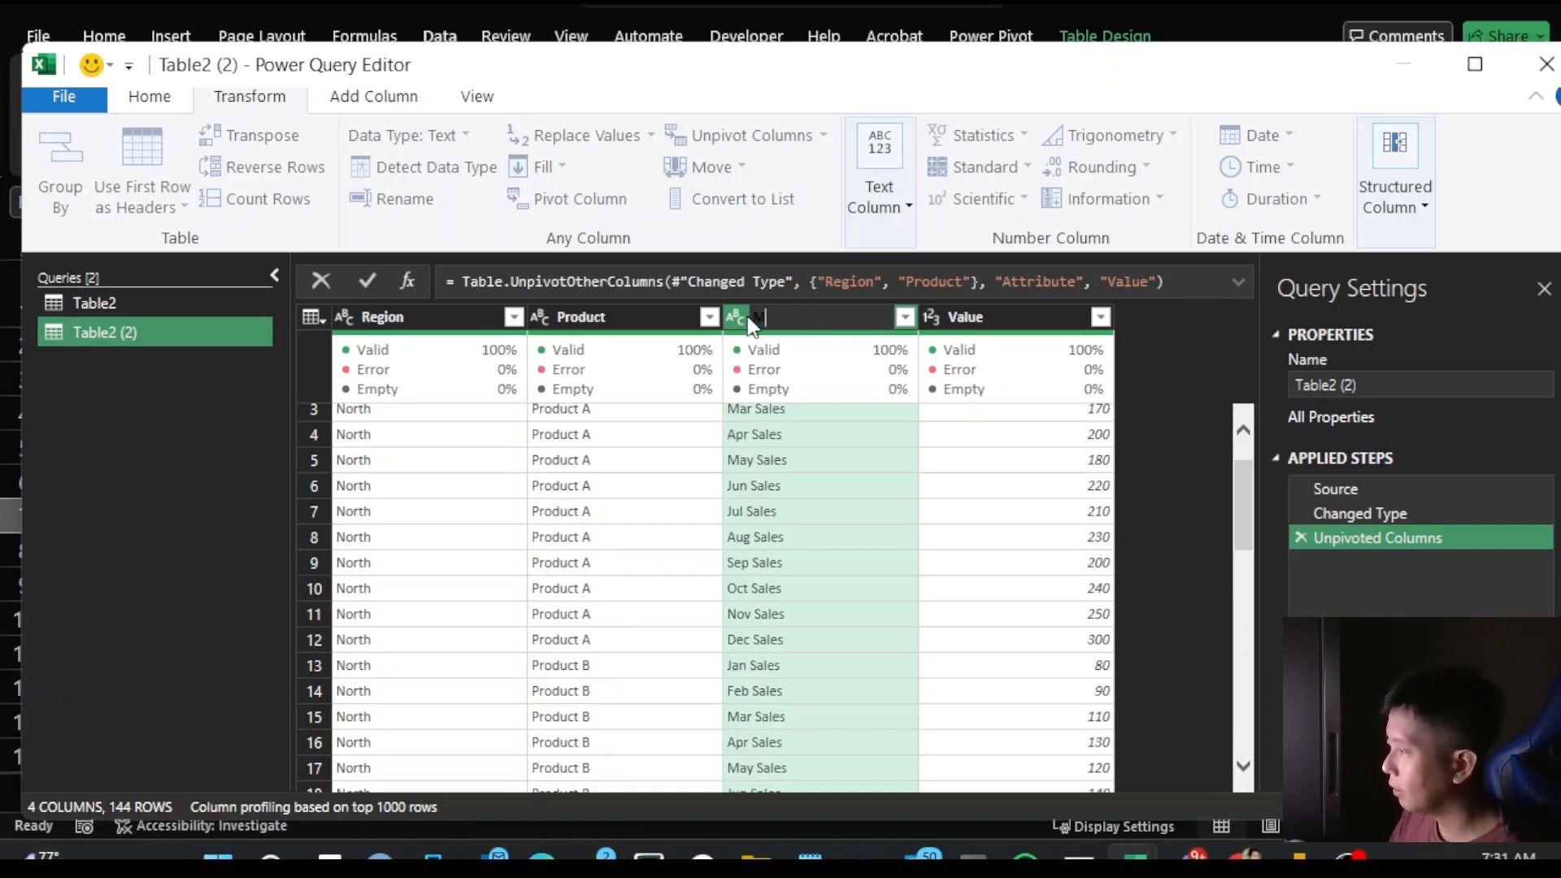
type("onth")
key("Return")
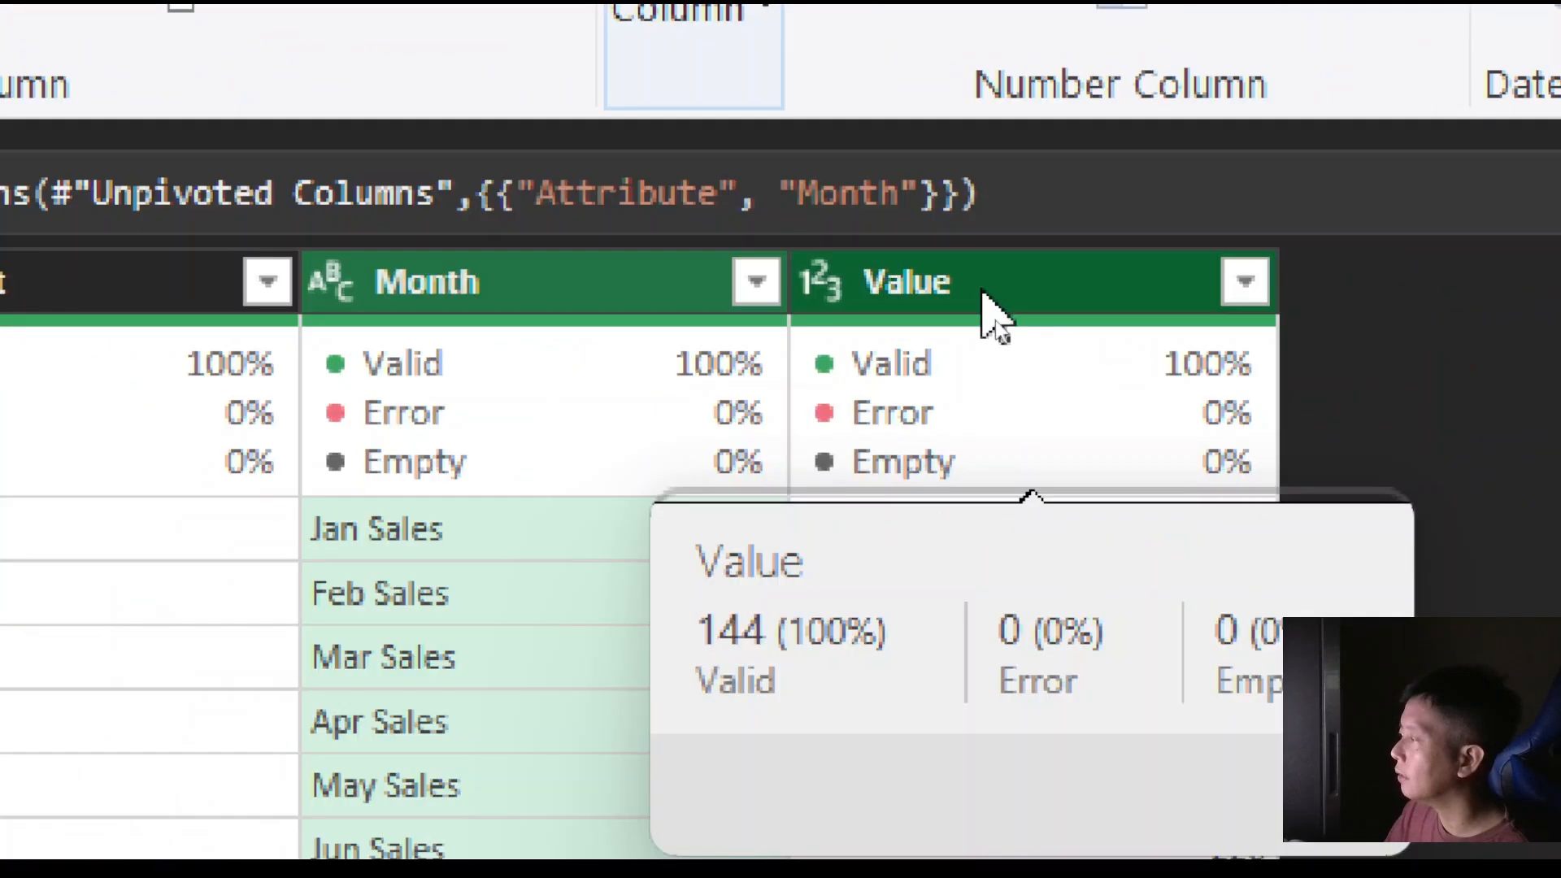
- Rename the Value column as Sales
double_click(988, 321)
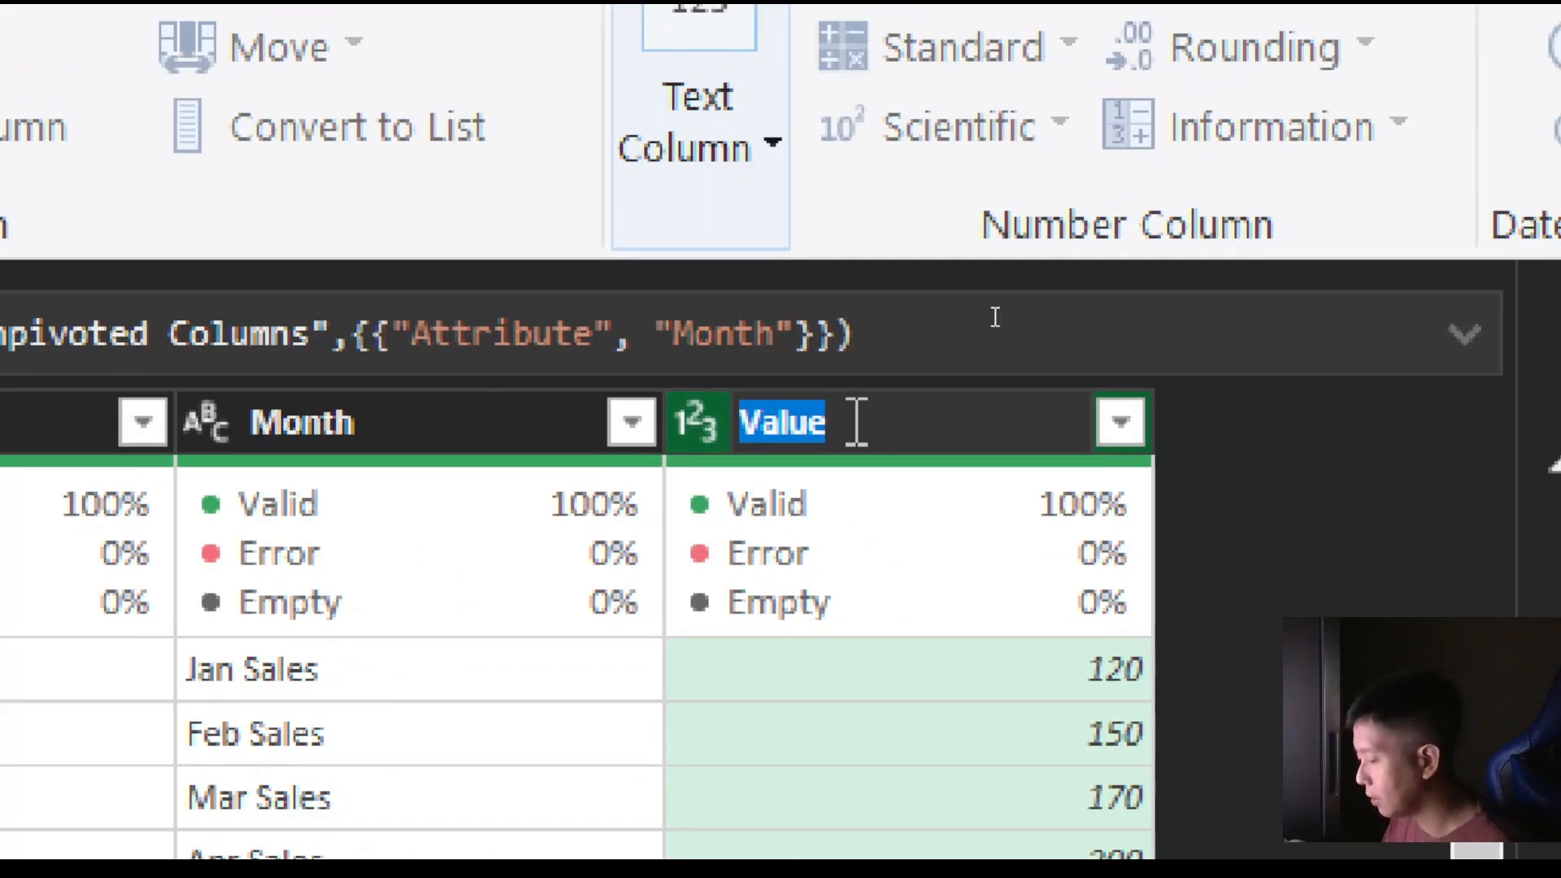
type("Sales")
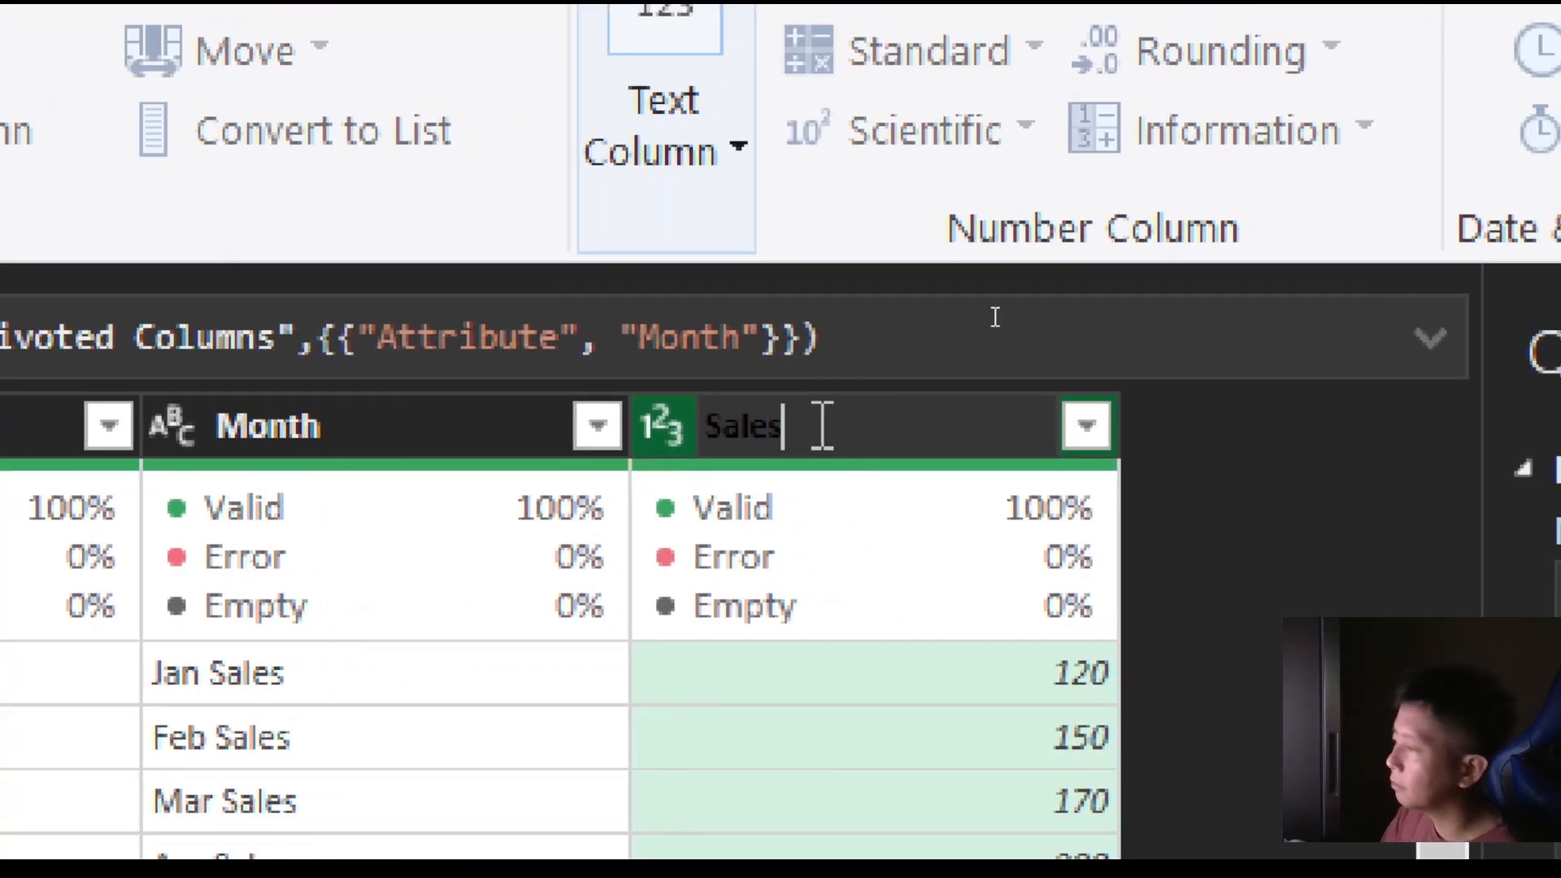
key("Return")
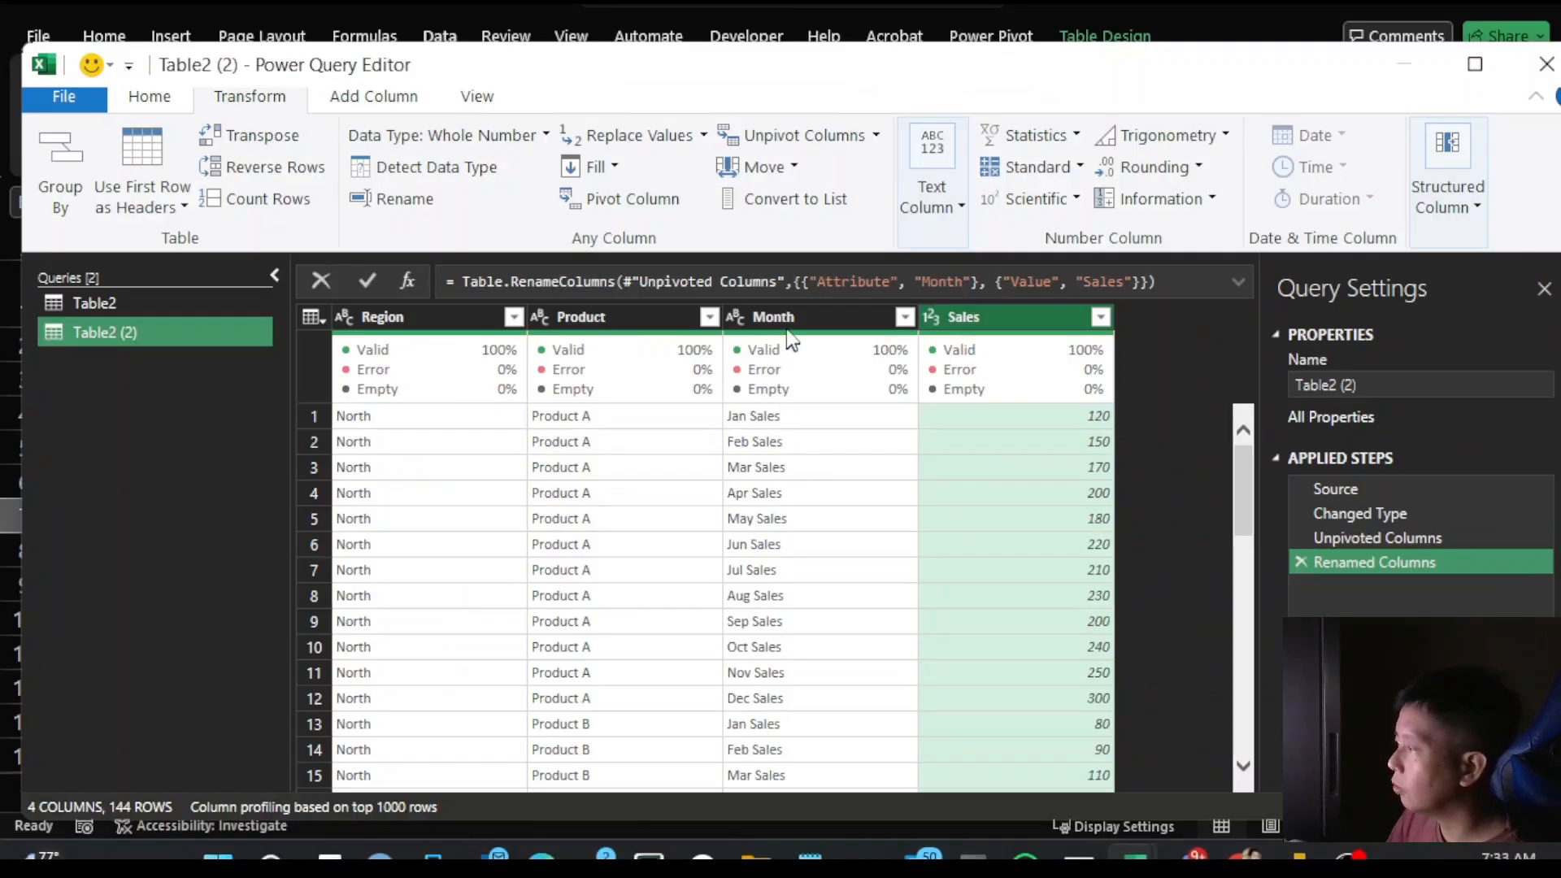
- Replace " Sales", including its leading space, with nothing in the Month column and check the resulting month names
left_click(739, 63)
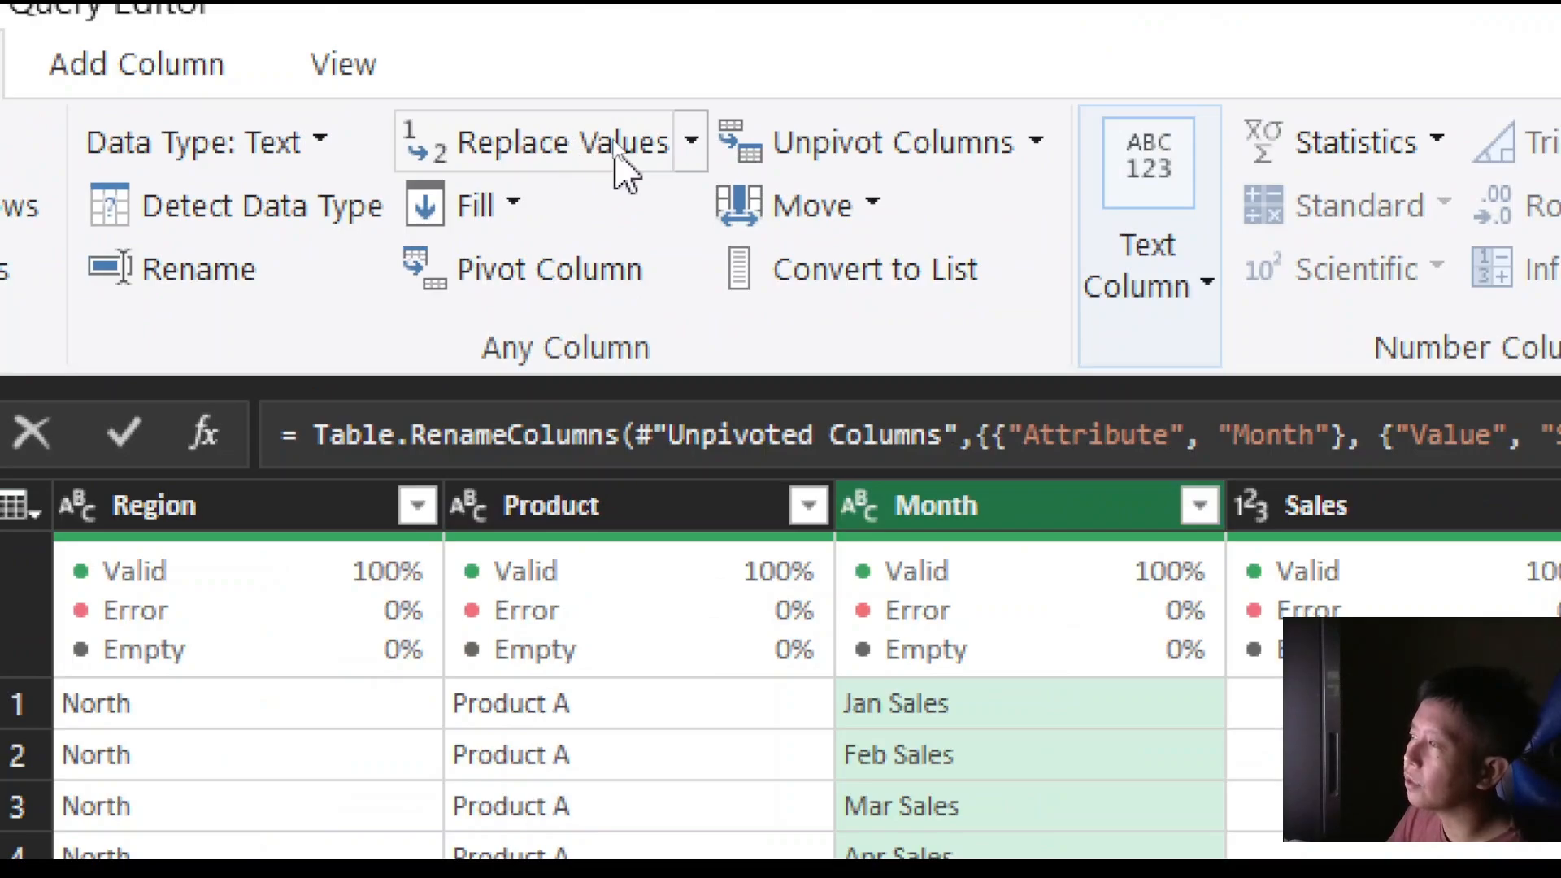
left_click(689, 154)
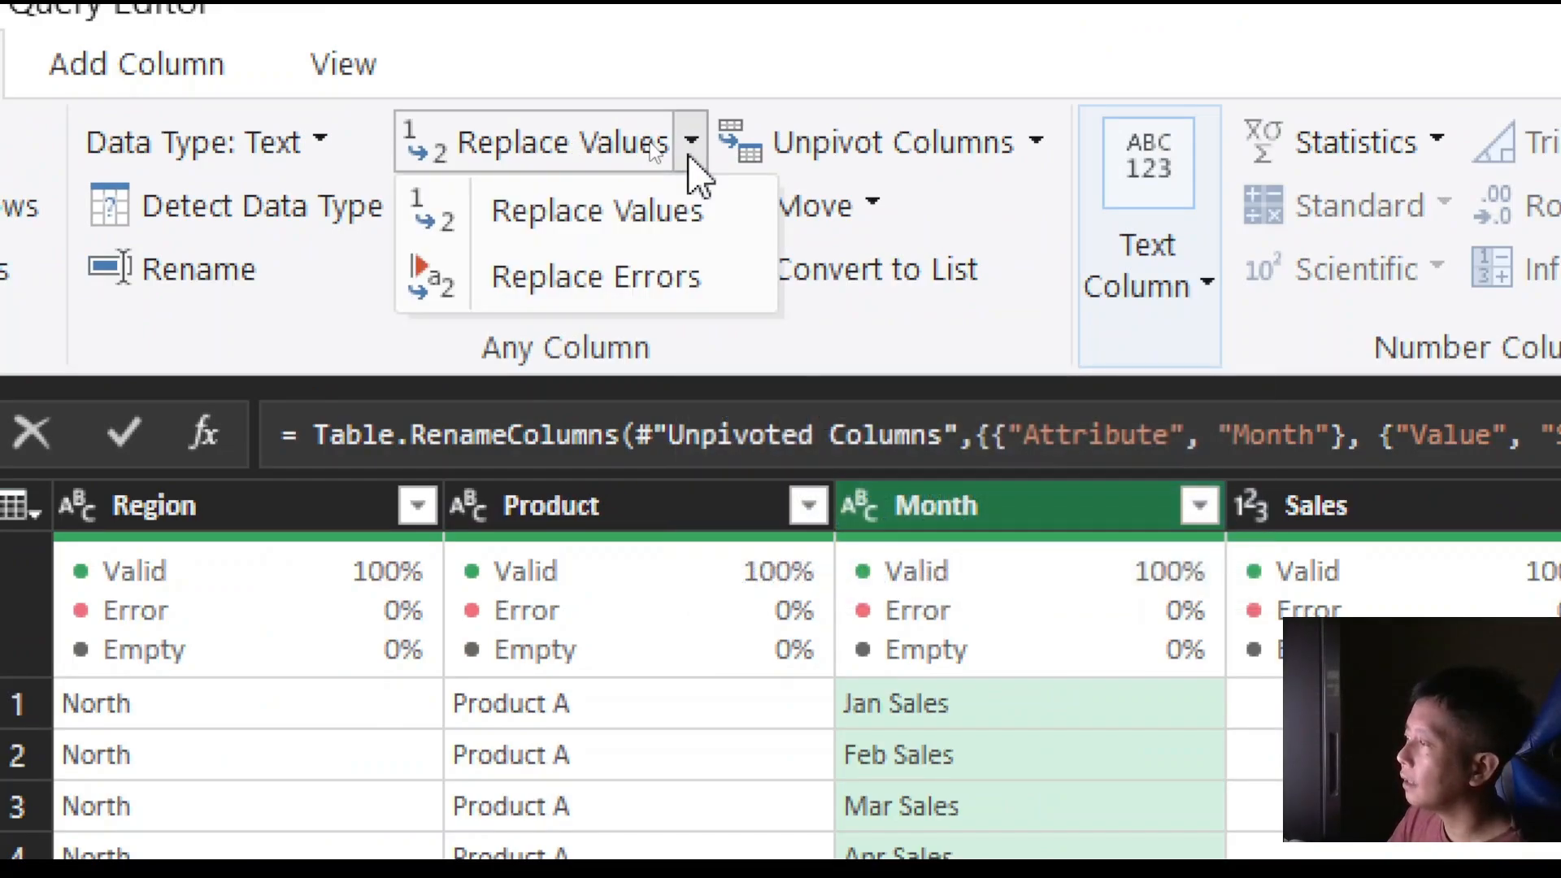
left_click(642, 217)
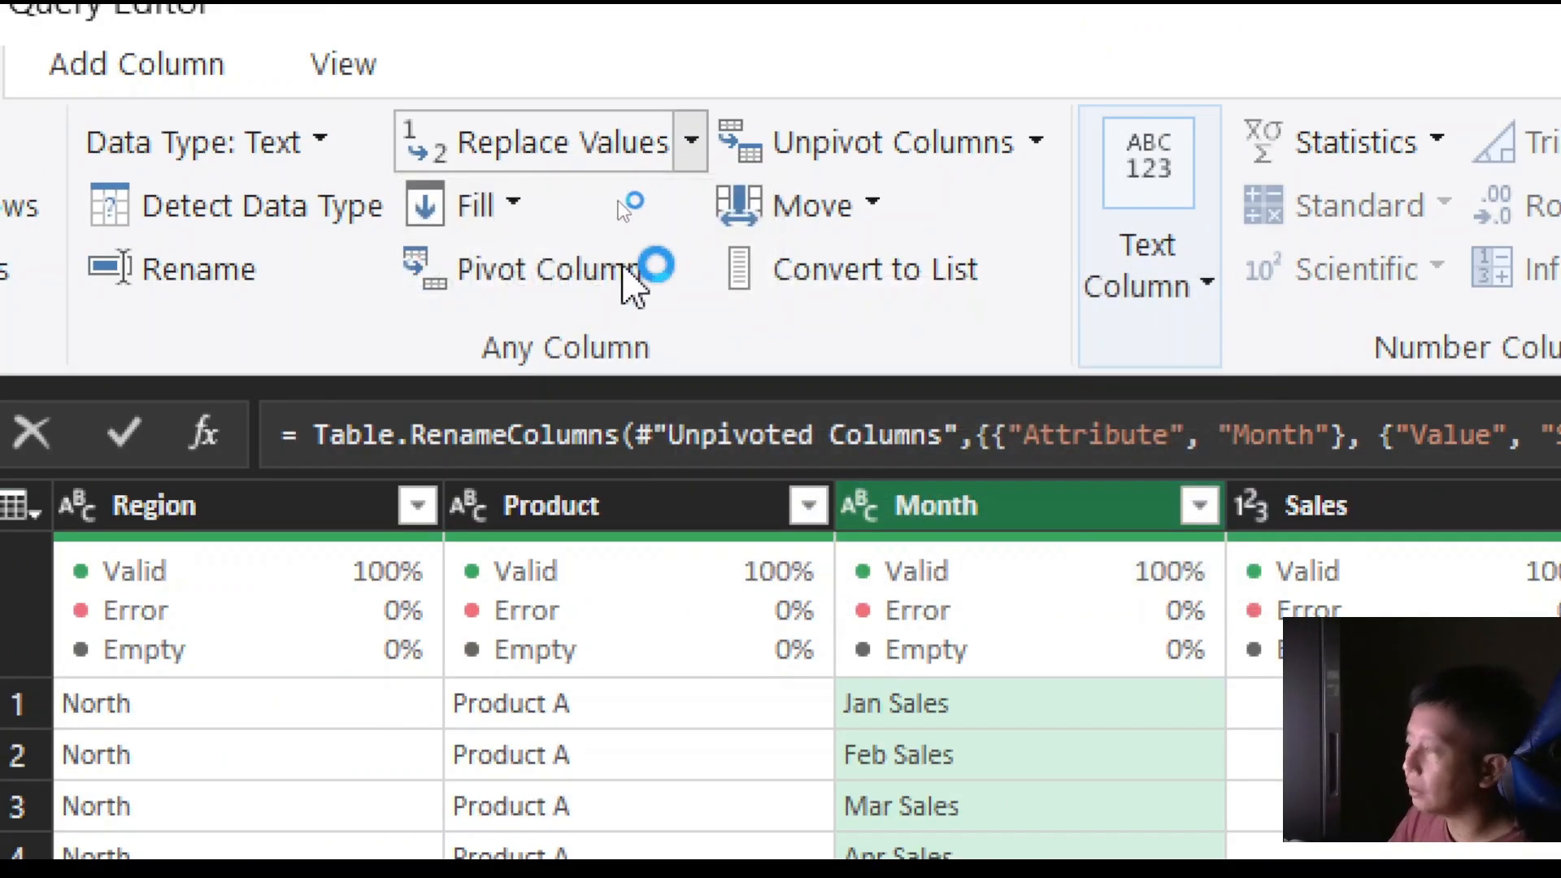
type("Sales")
key("Tab")
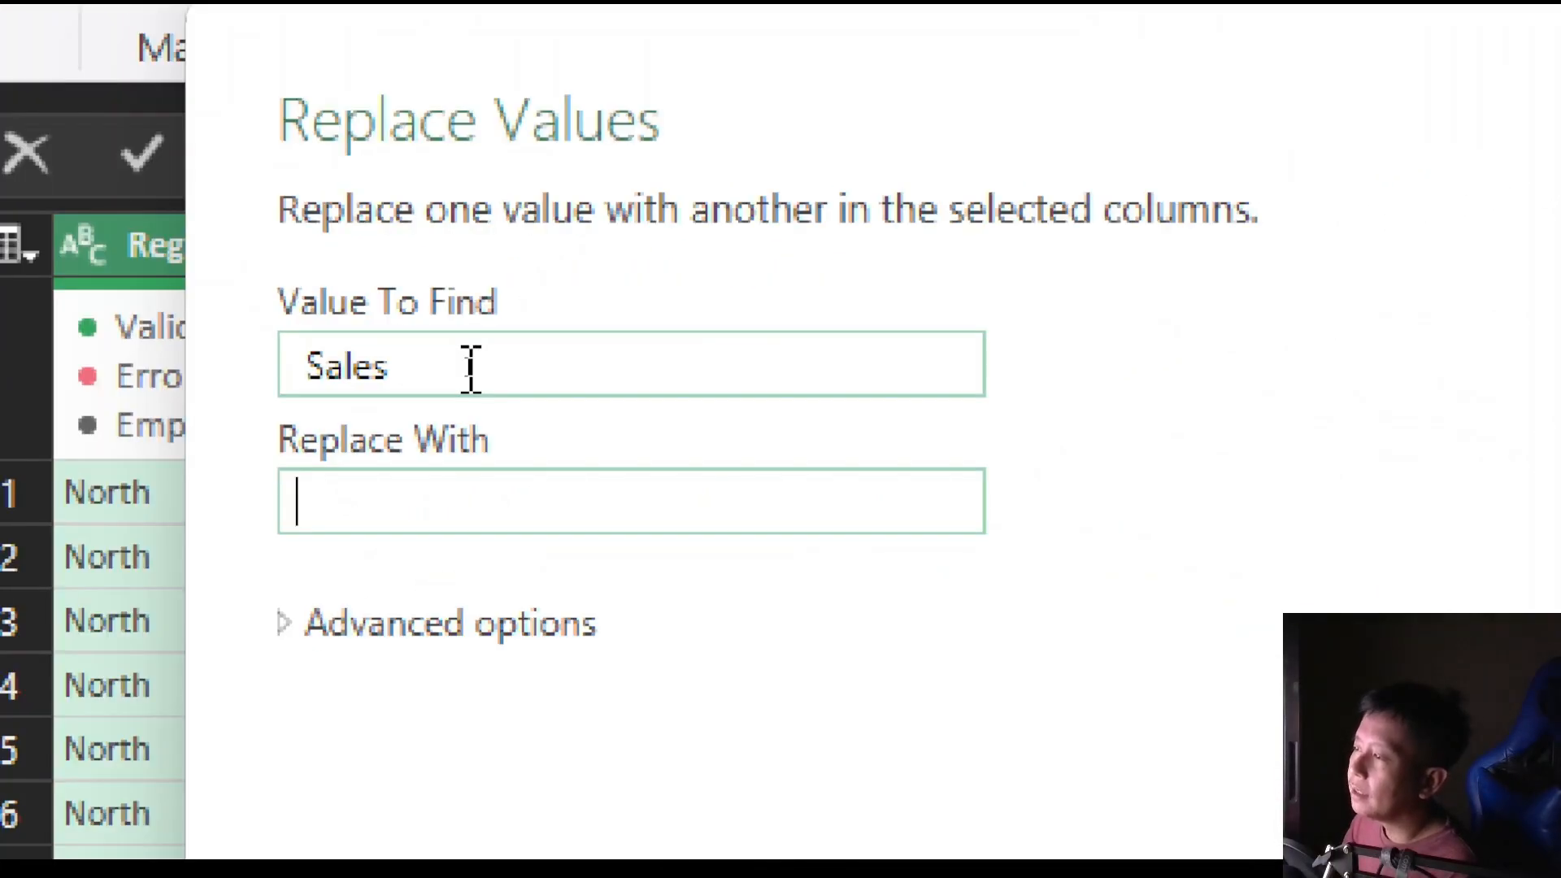
left_click_drag(471, 369, 250, 391)
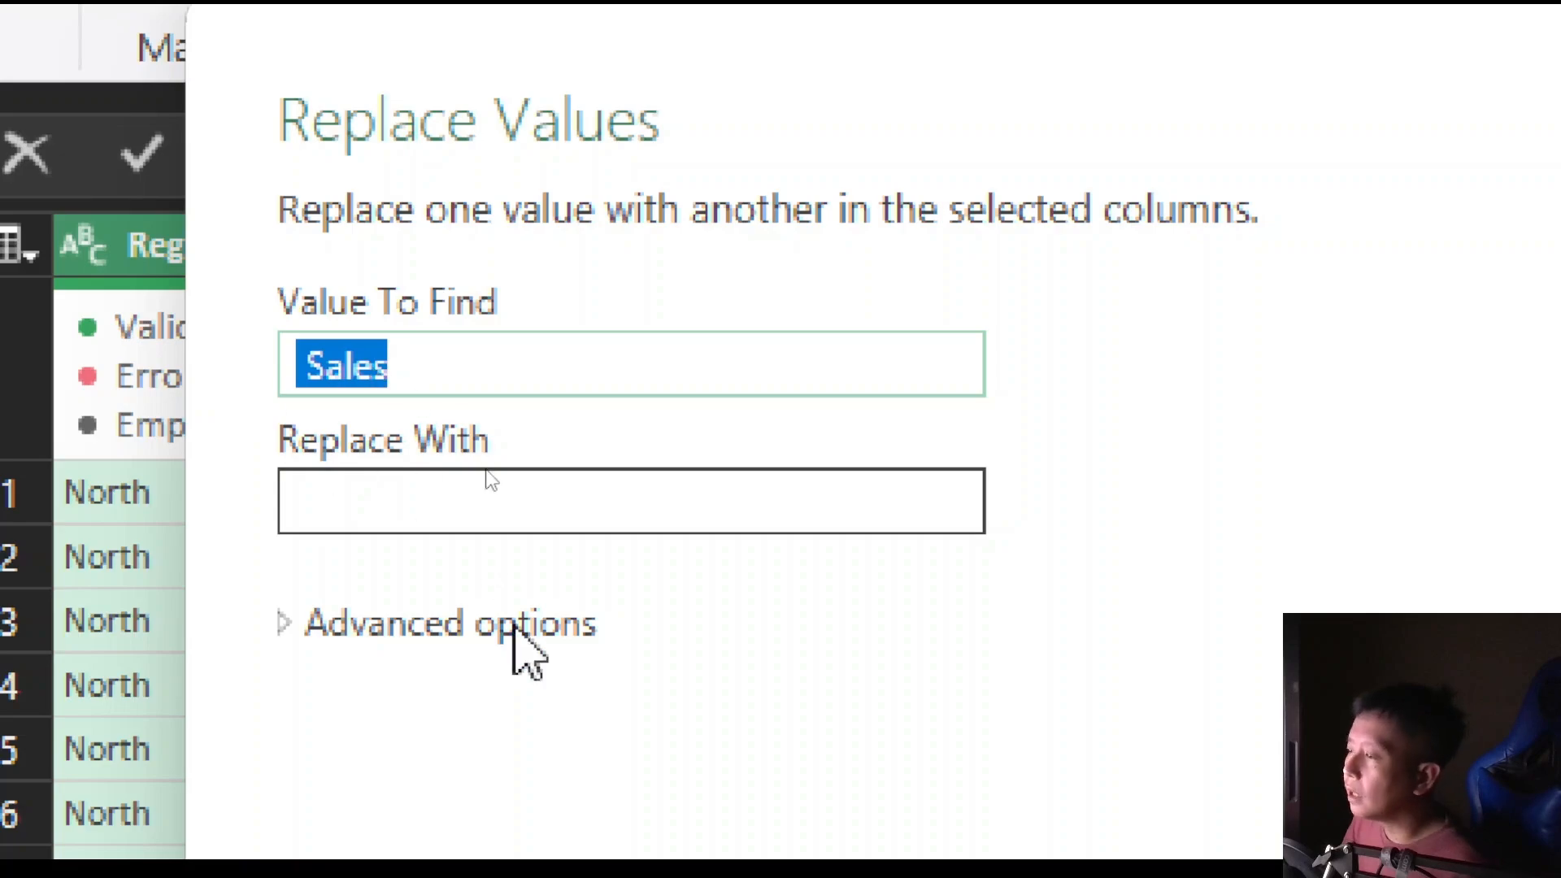
left_click(359, 485)
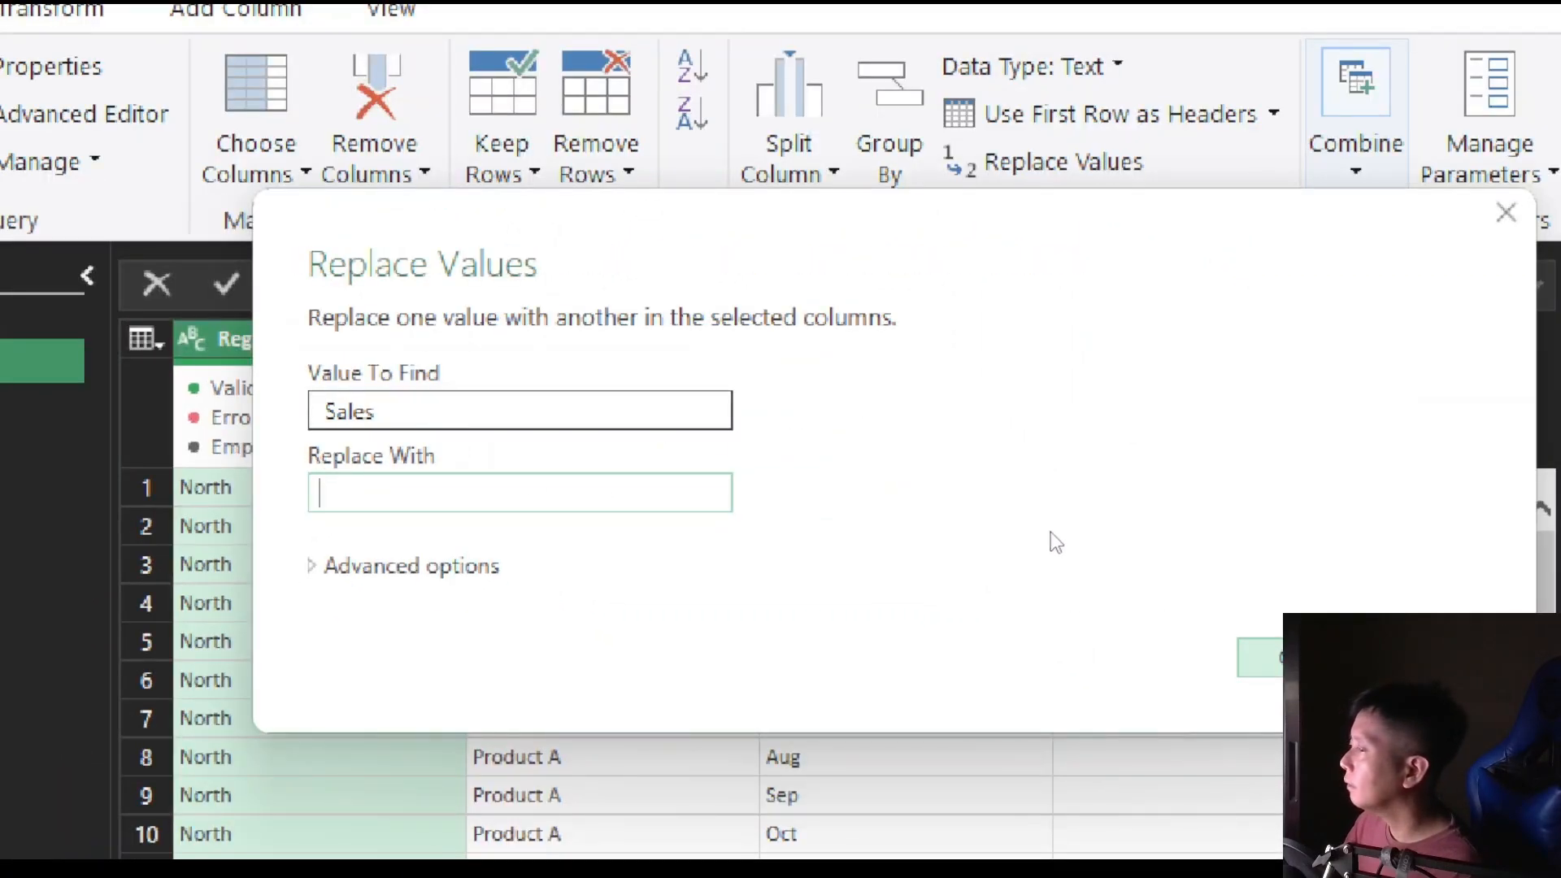
key("Return")
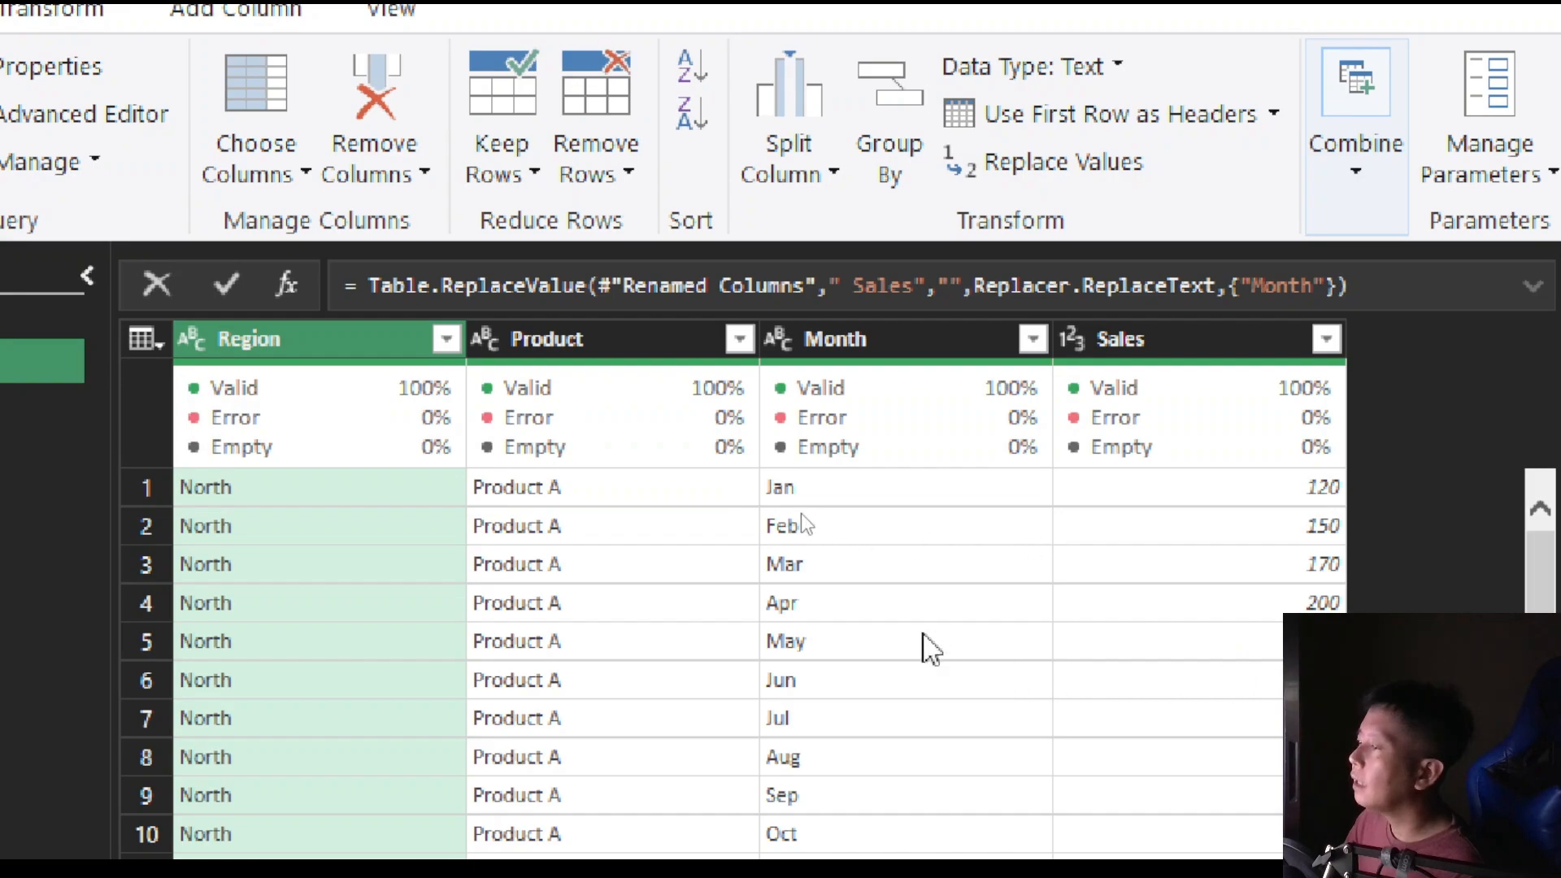
scroll(802, 514, "down", 1)
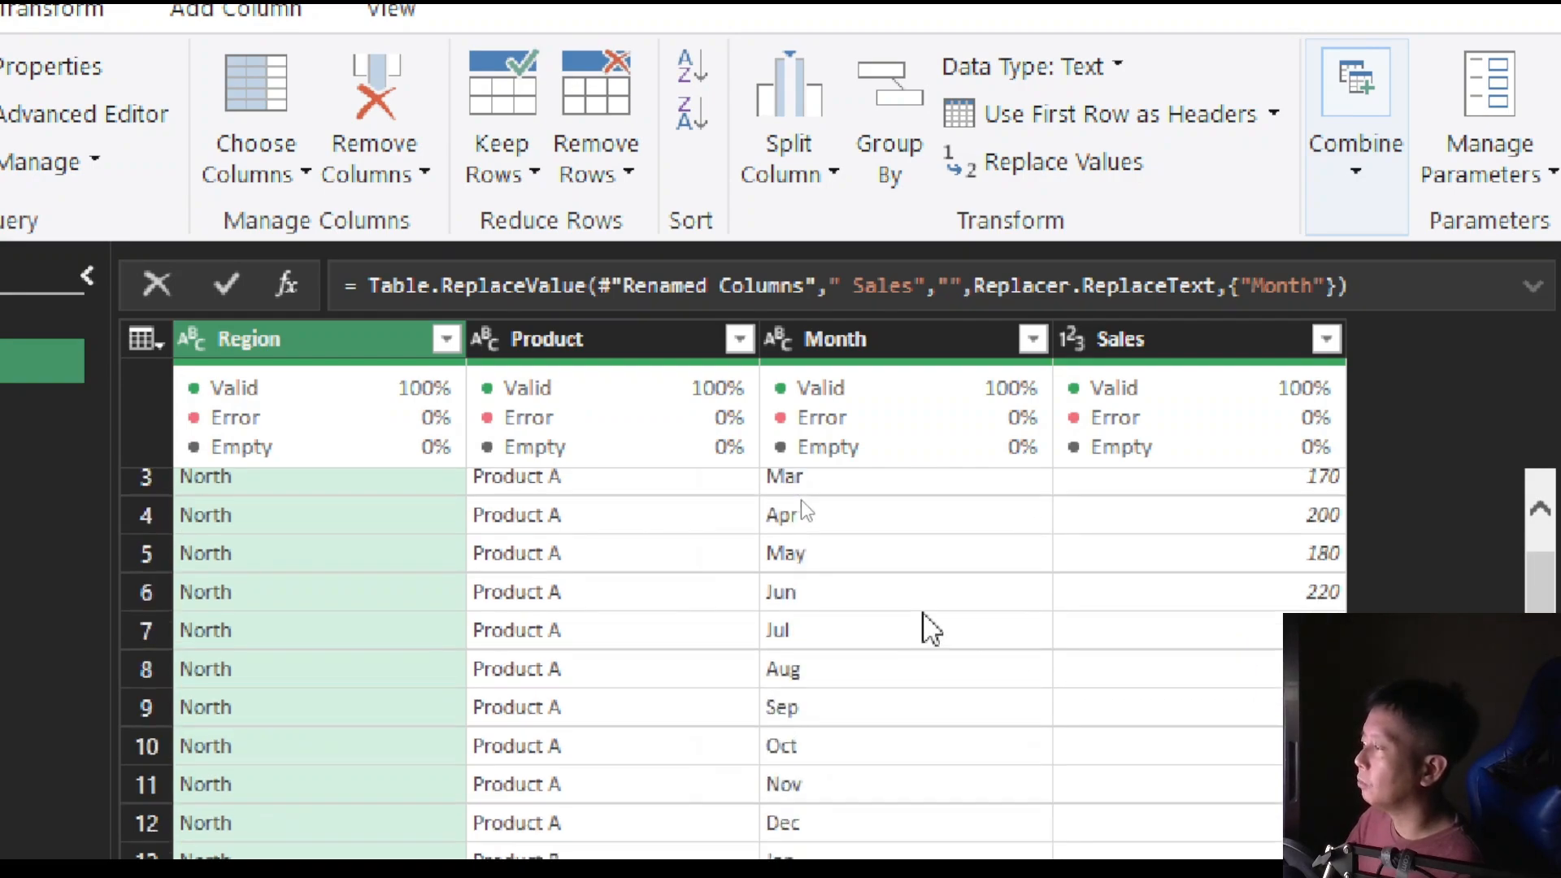
scroll(931, 628, "up", 1)
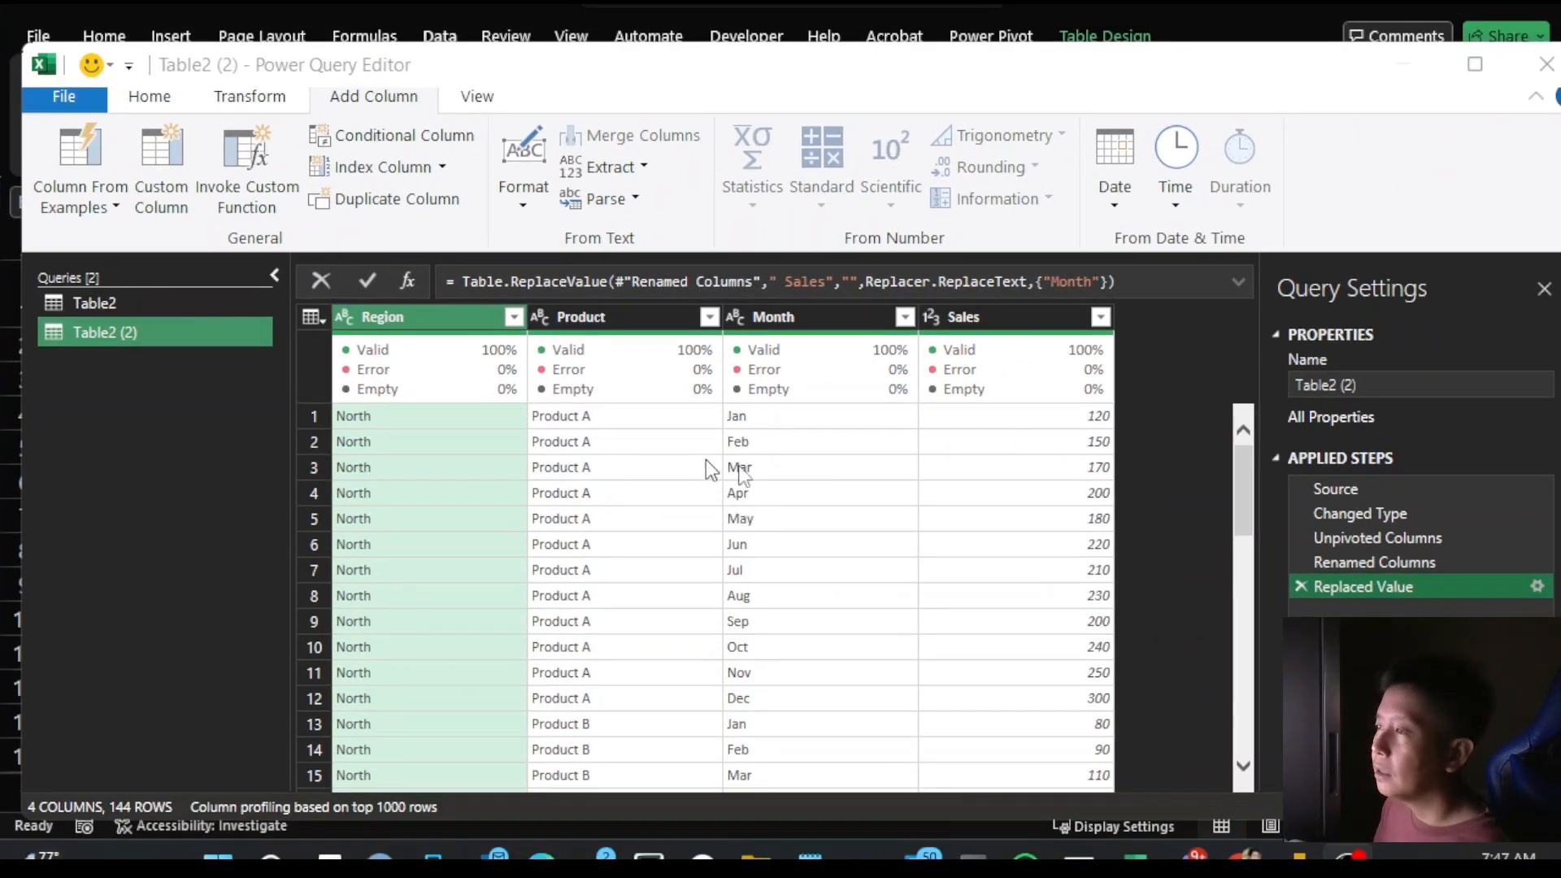
- Start a custom column for the sales query and enter Month as its name
left_click(784, 317)
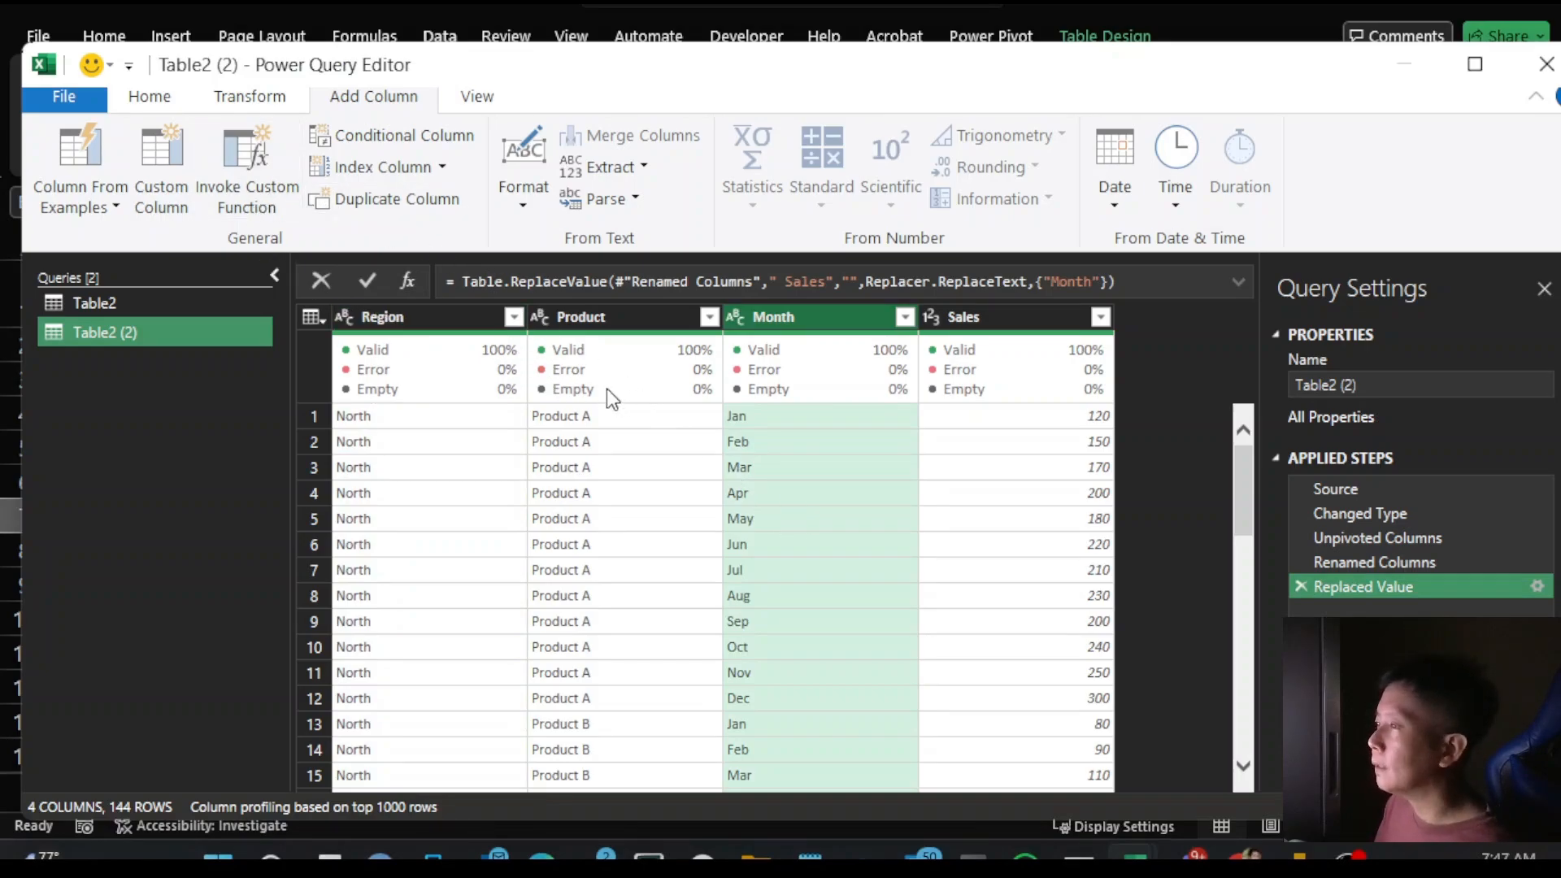
mouse_move(608, 396)
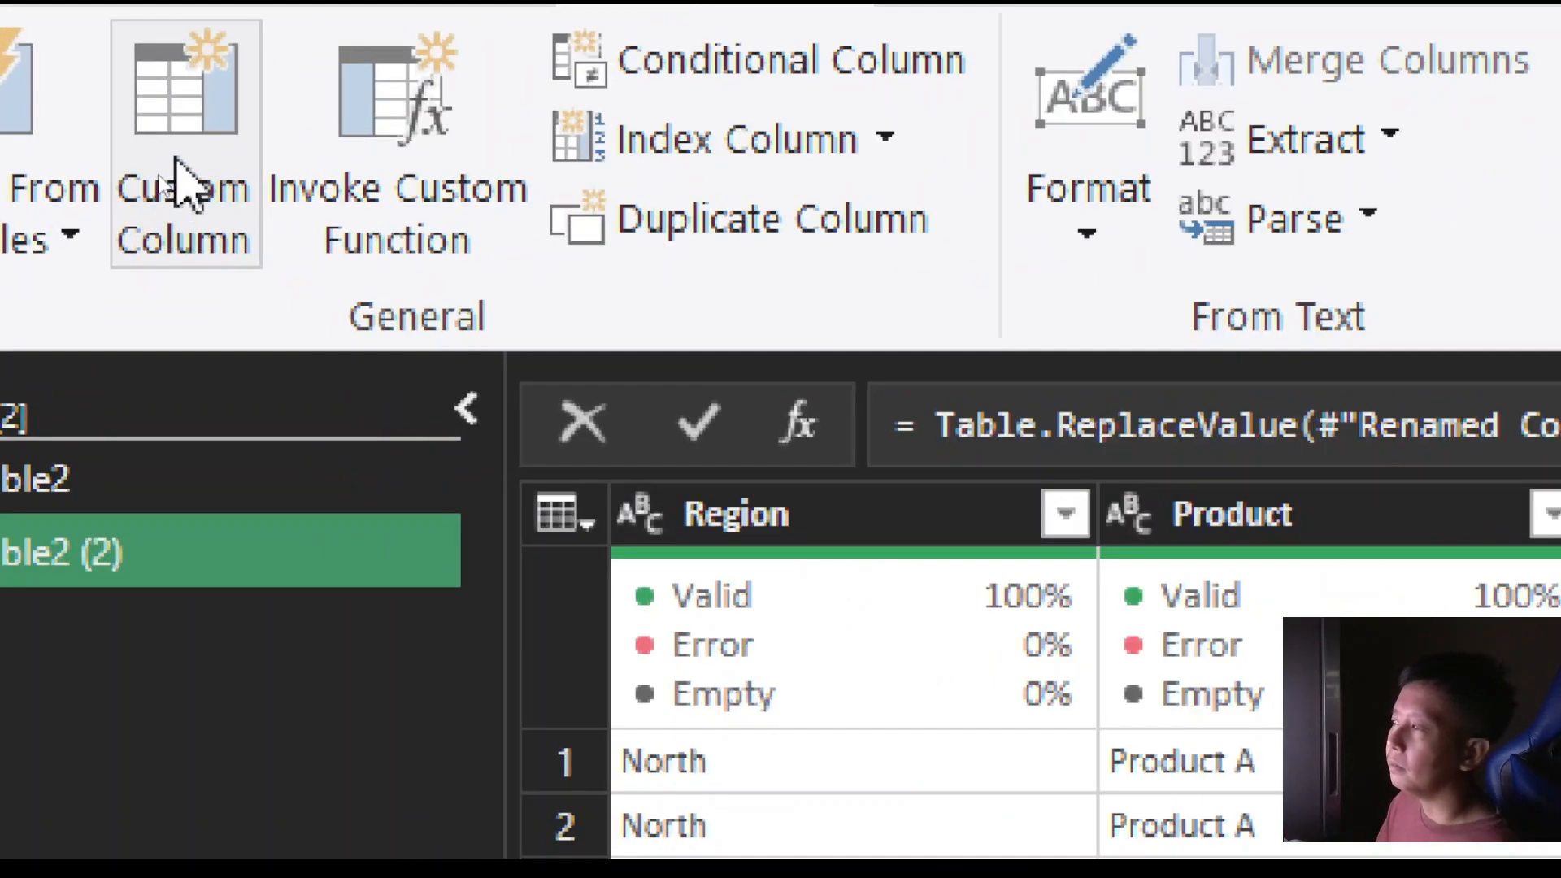
left_click(178, 183)
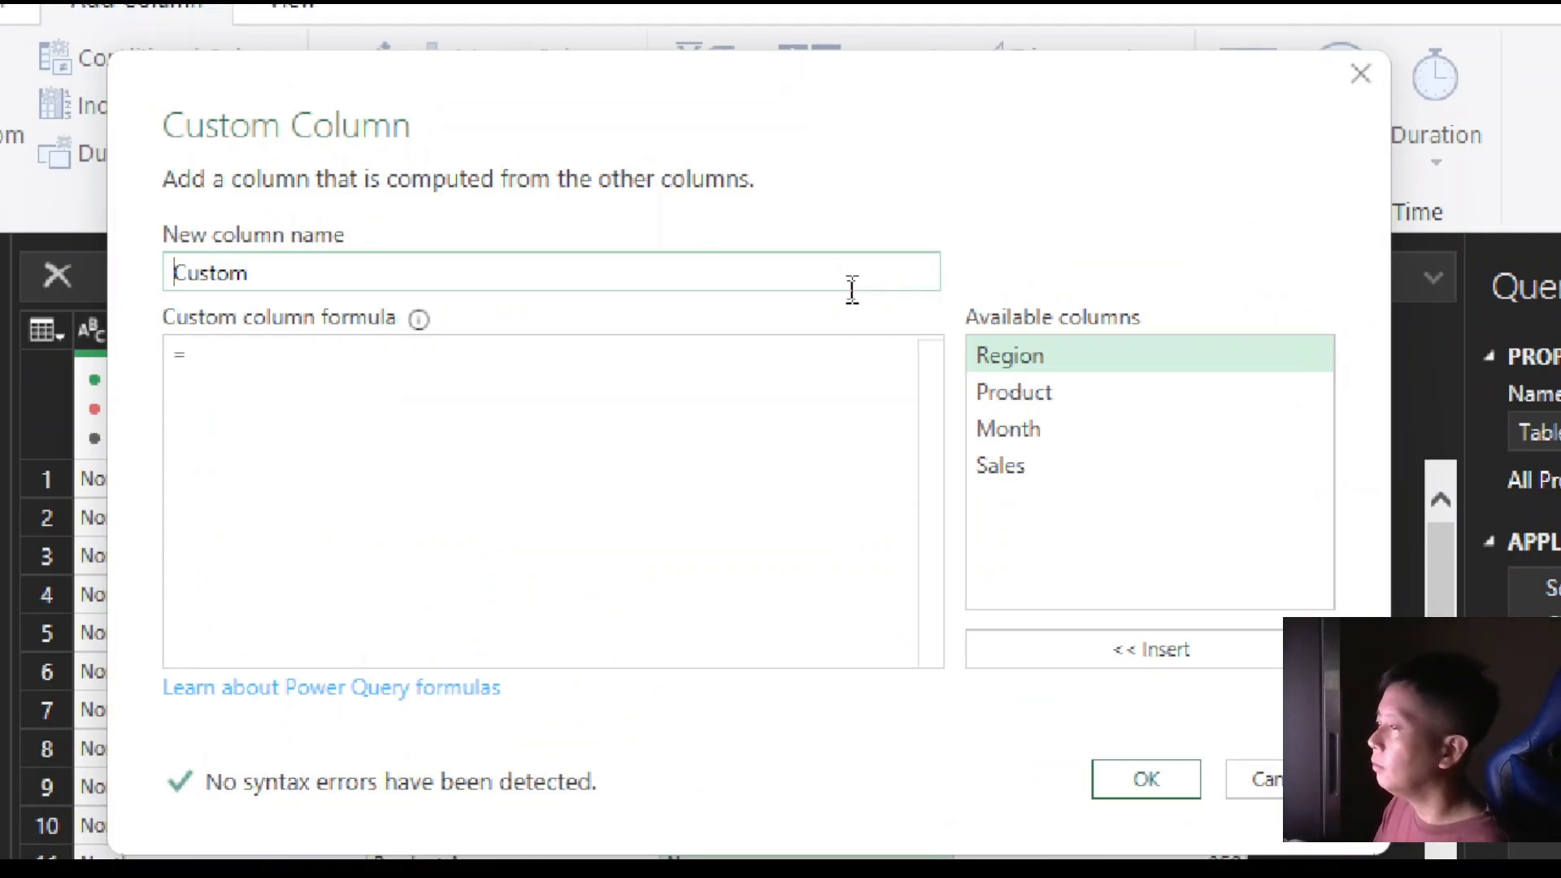
left_click_drag(268, 273, 169, 285)
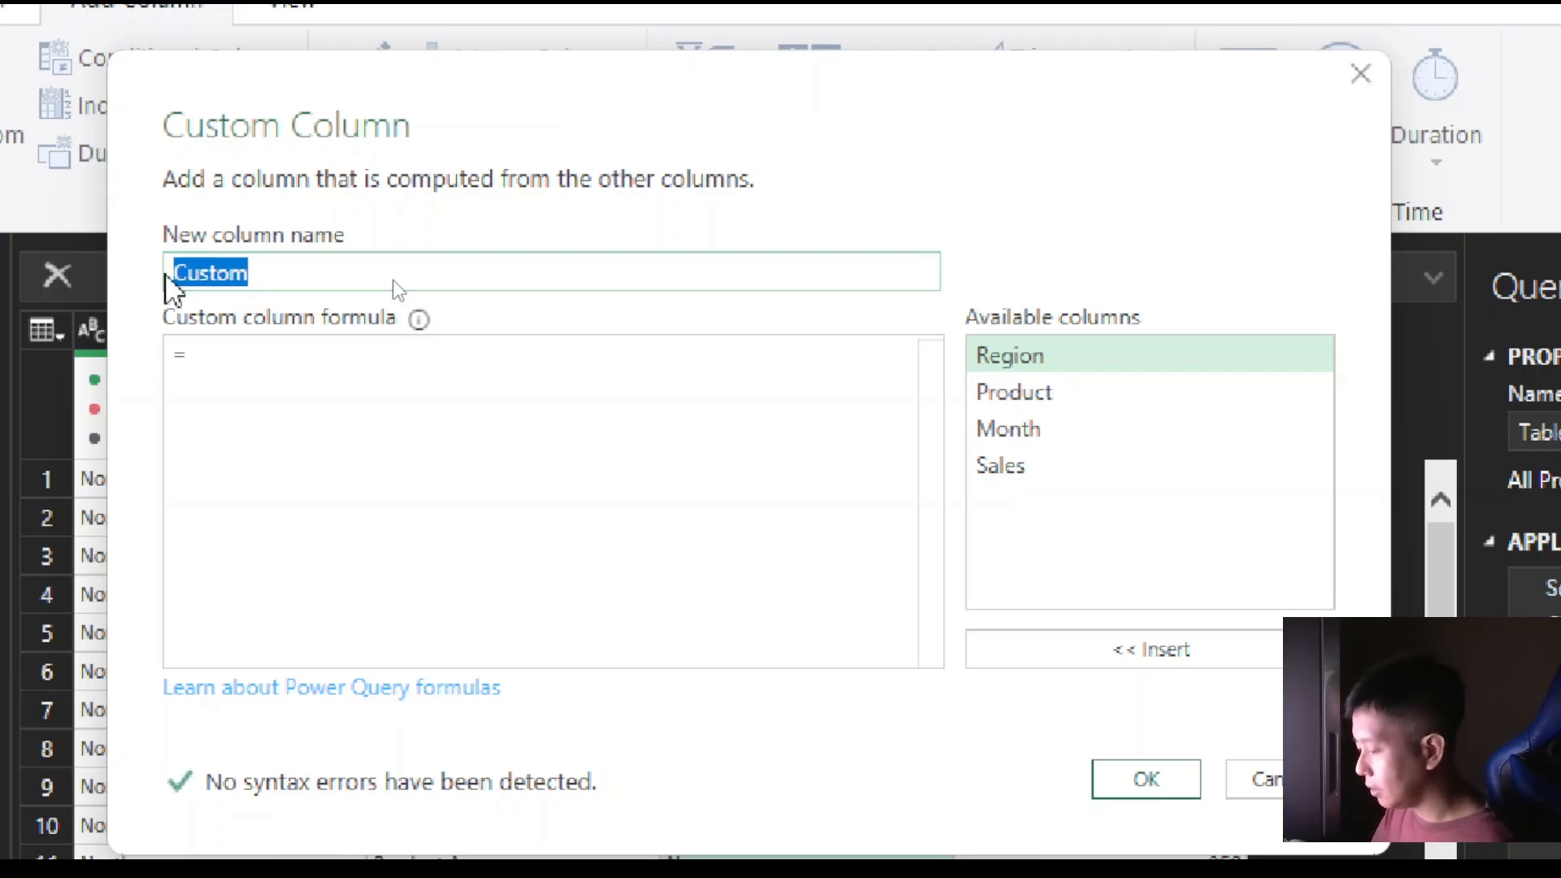
type("Date")
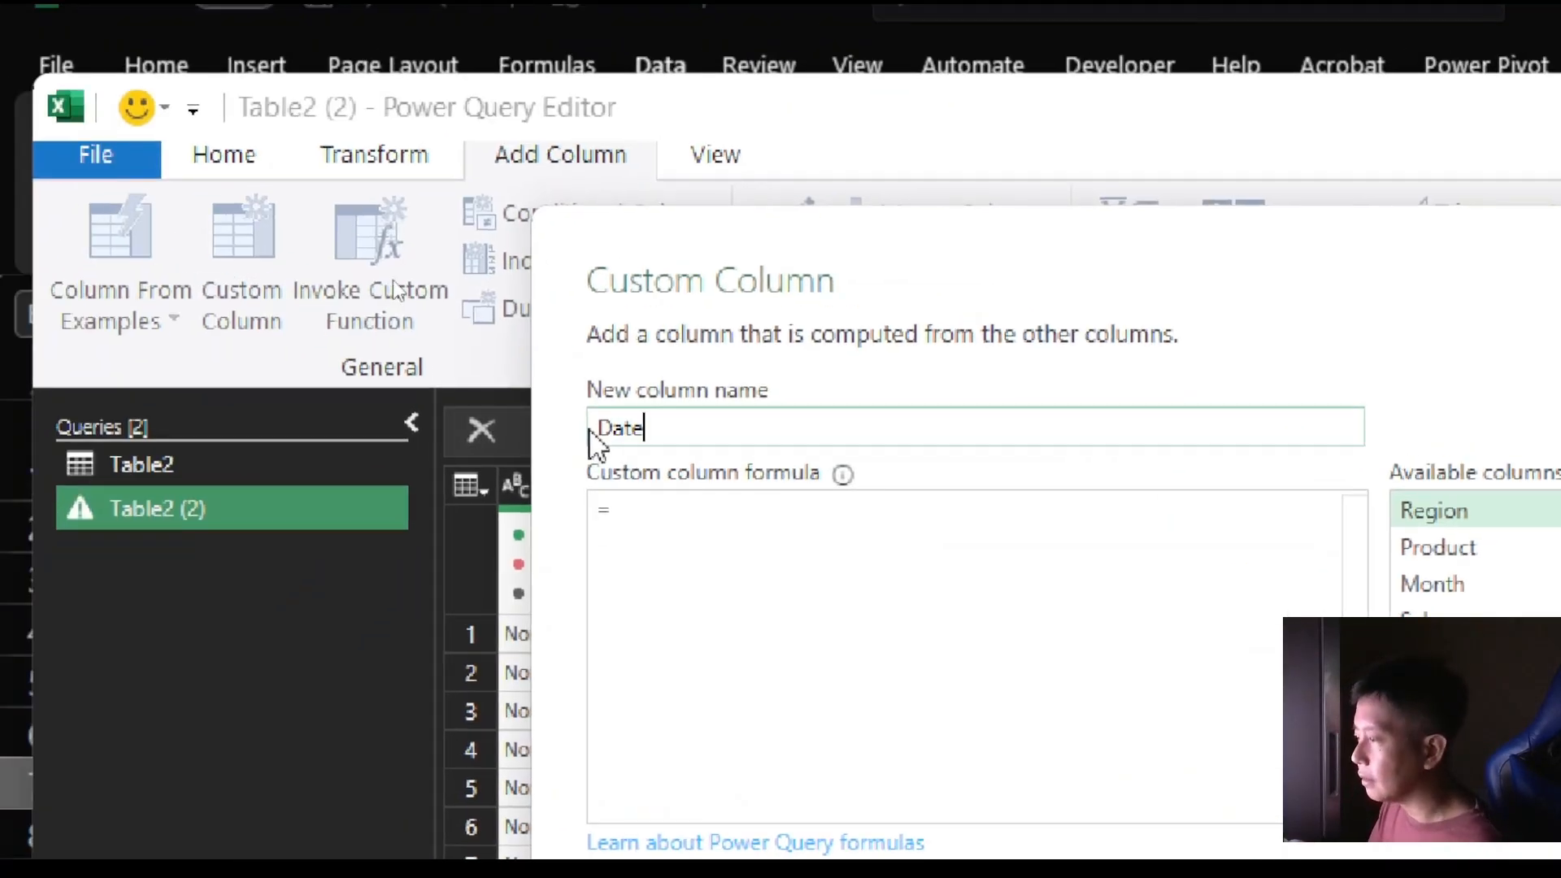
left_click_drag(1243, 268, 1114, 184)
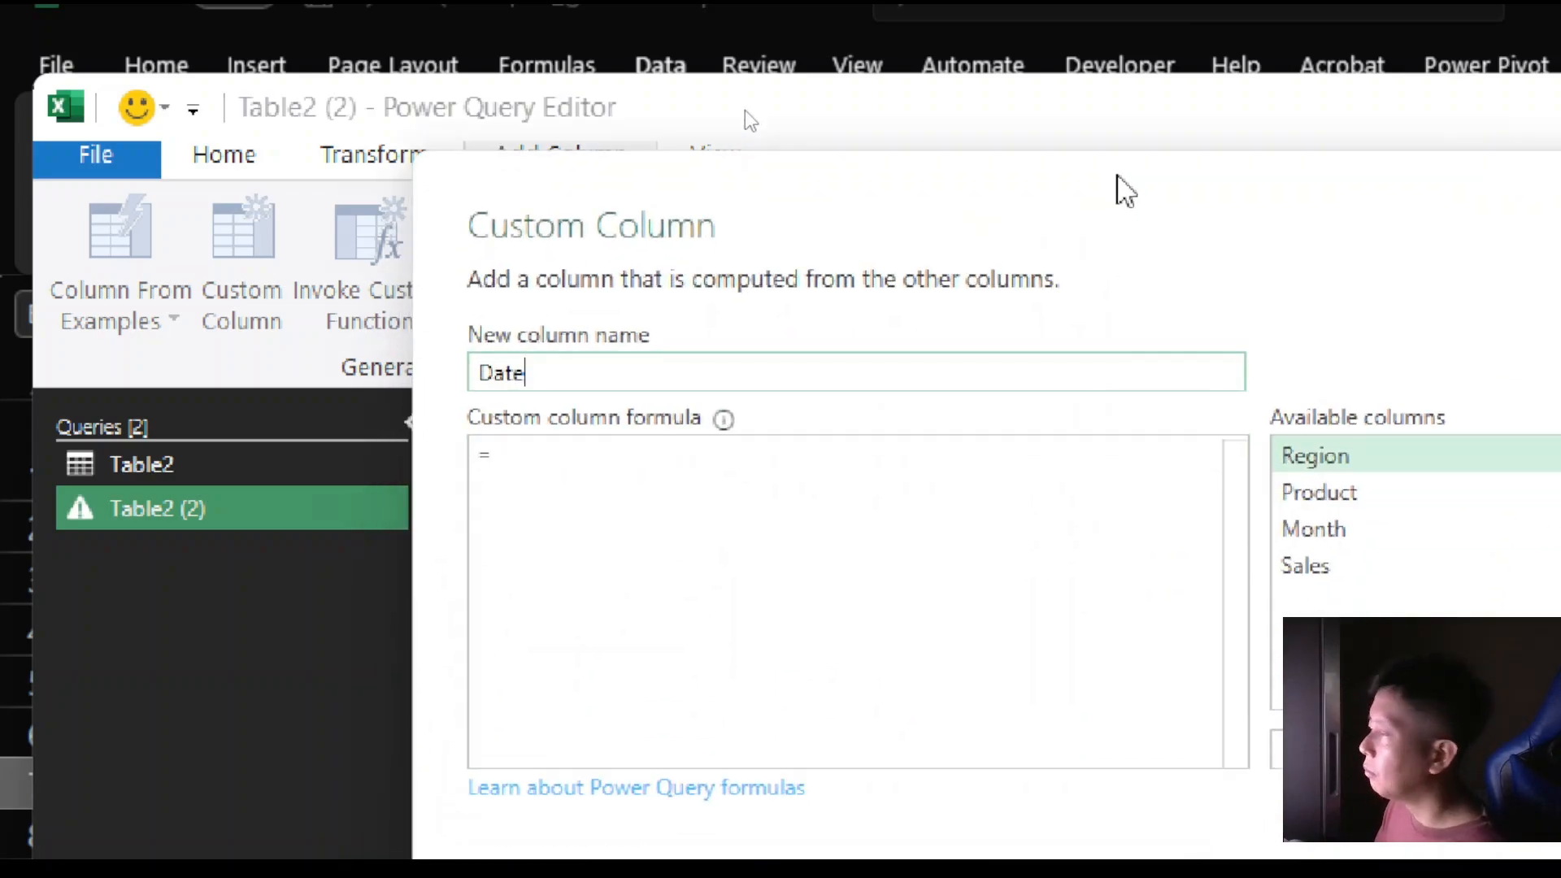
double_click(572, 377)
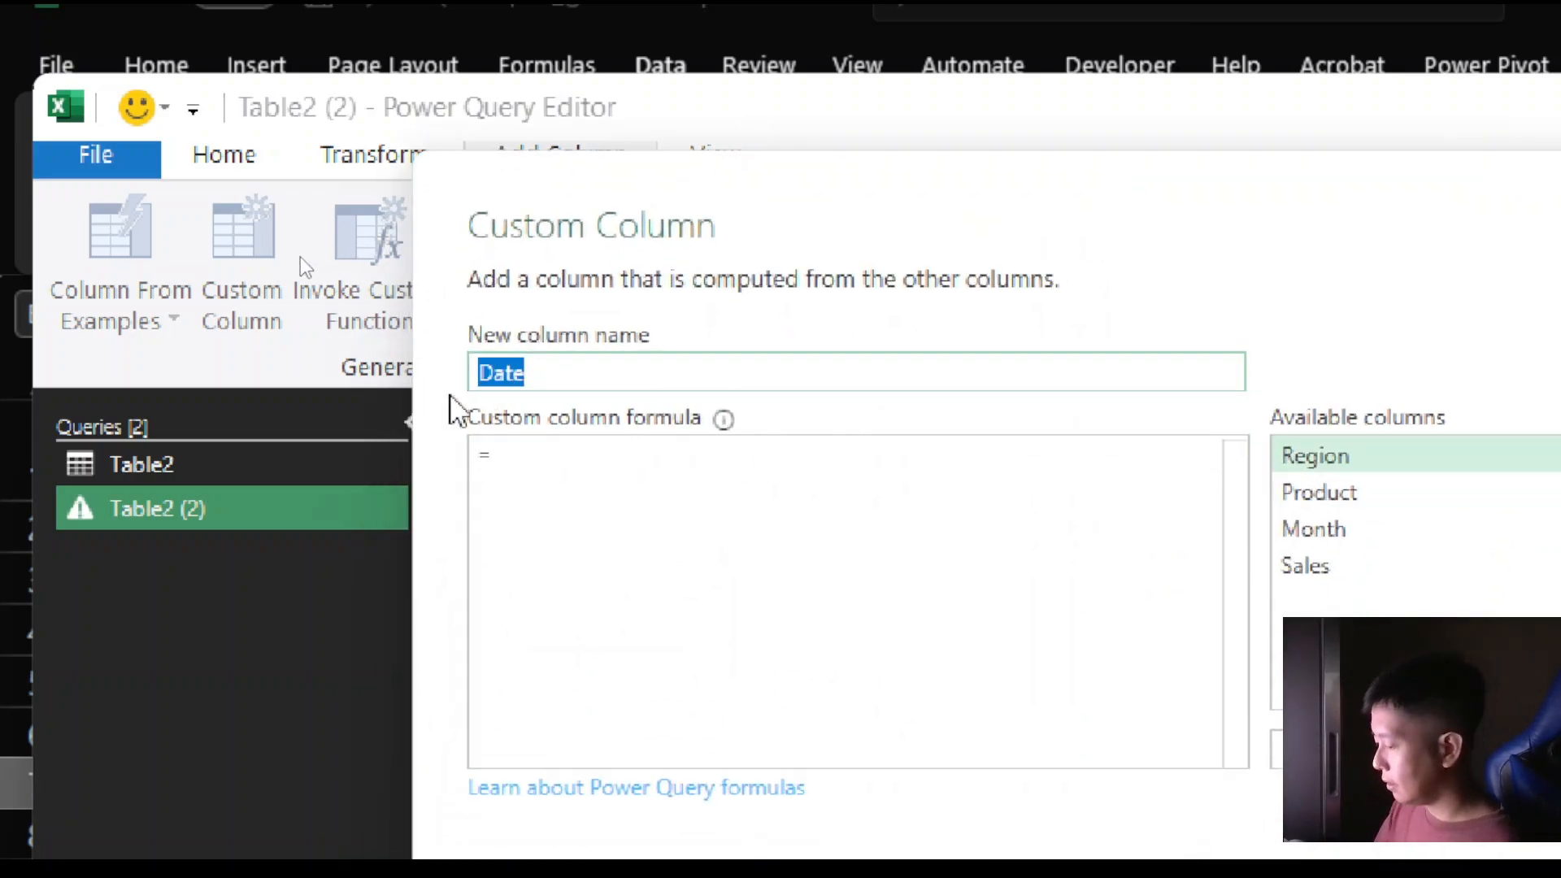
type("Month")
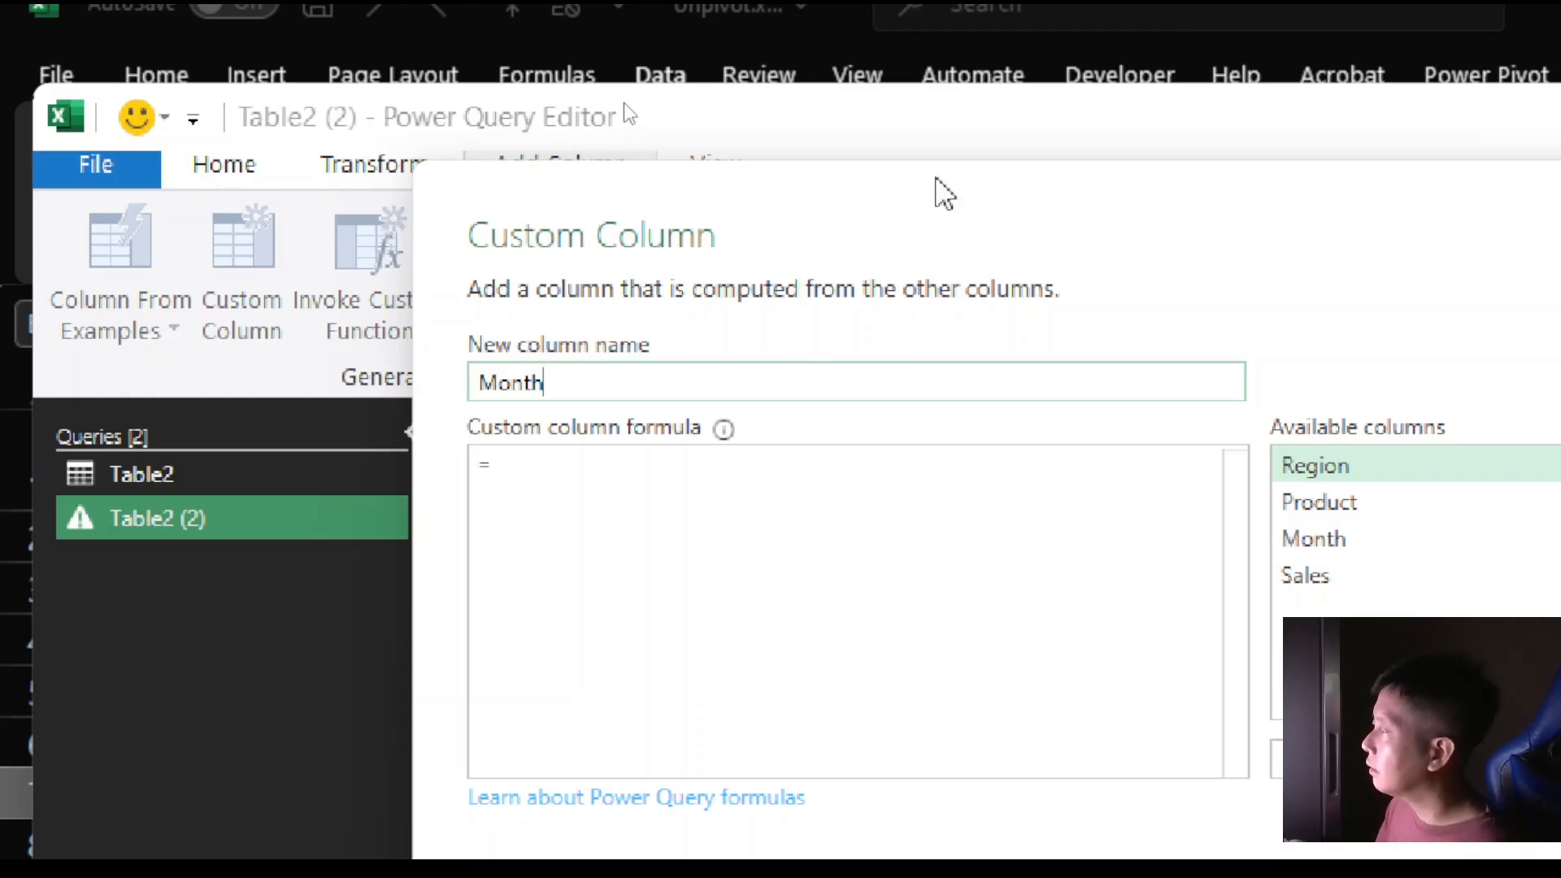
- Extend the custom column's name to Month_Date_Value
left_click_drag(943, 193, 1013, 548)
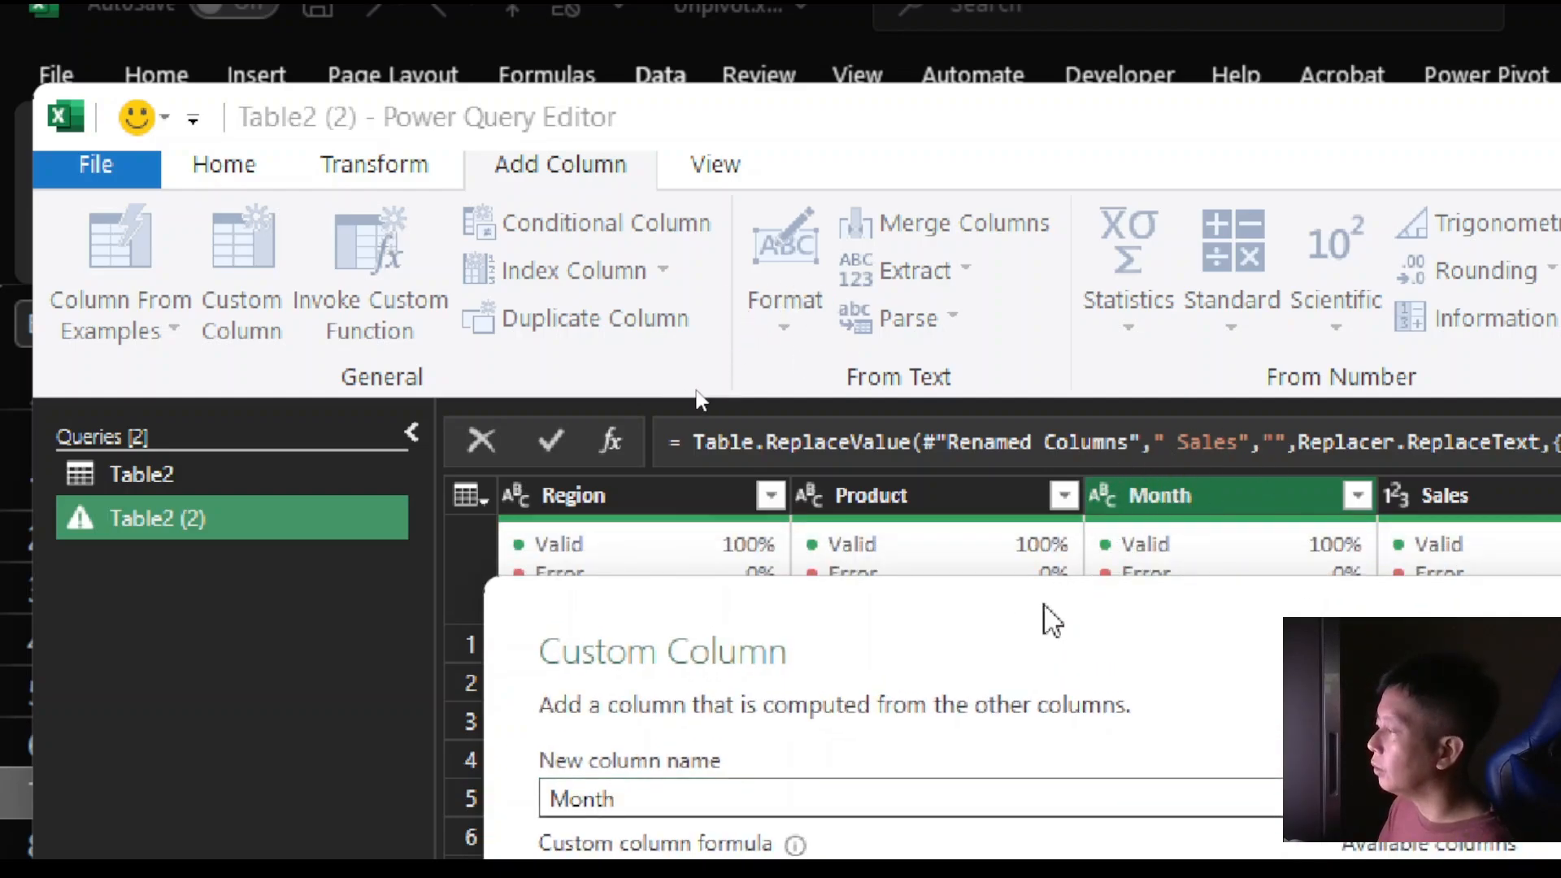
left_click_drag(1052, 621, 846, 185)
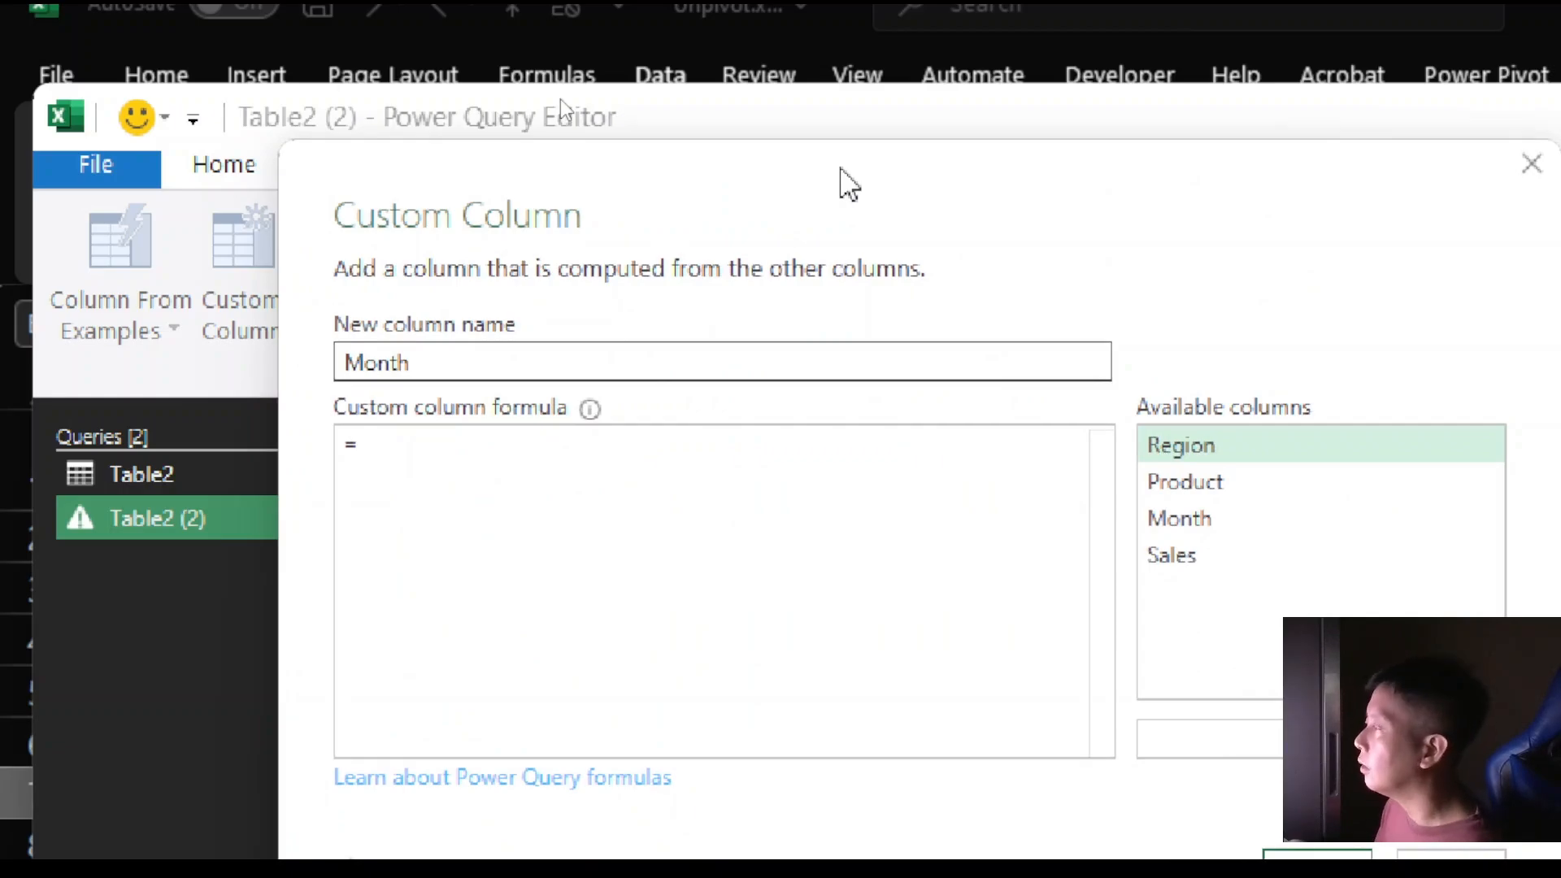
left_click_drag(846, 185, 909, 209)
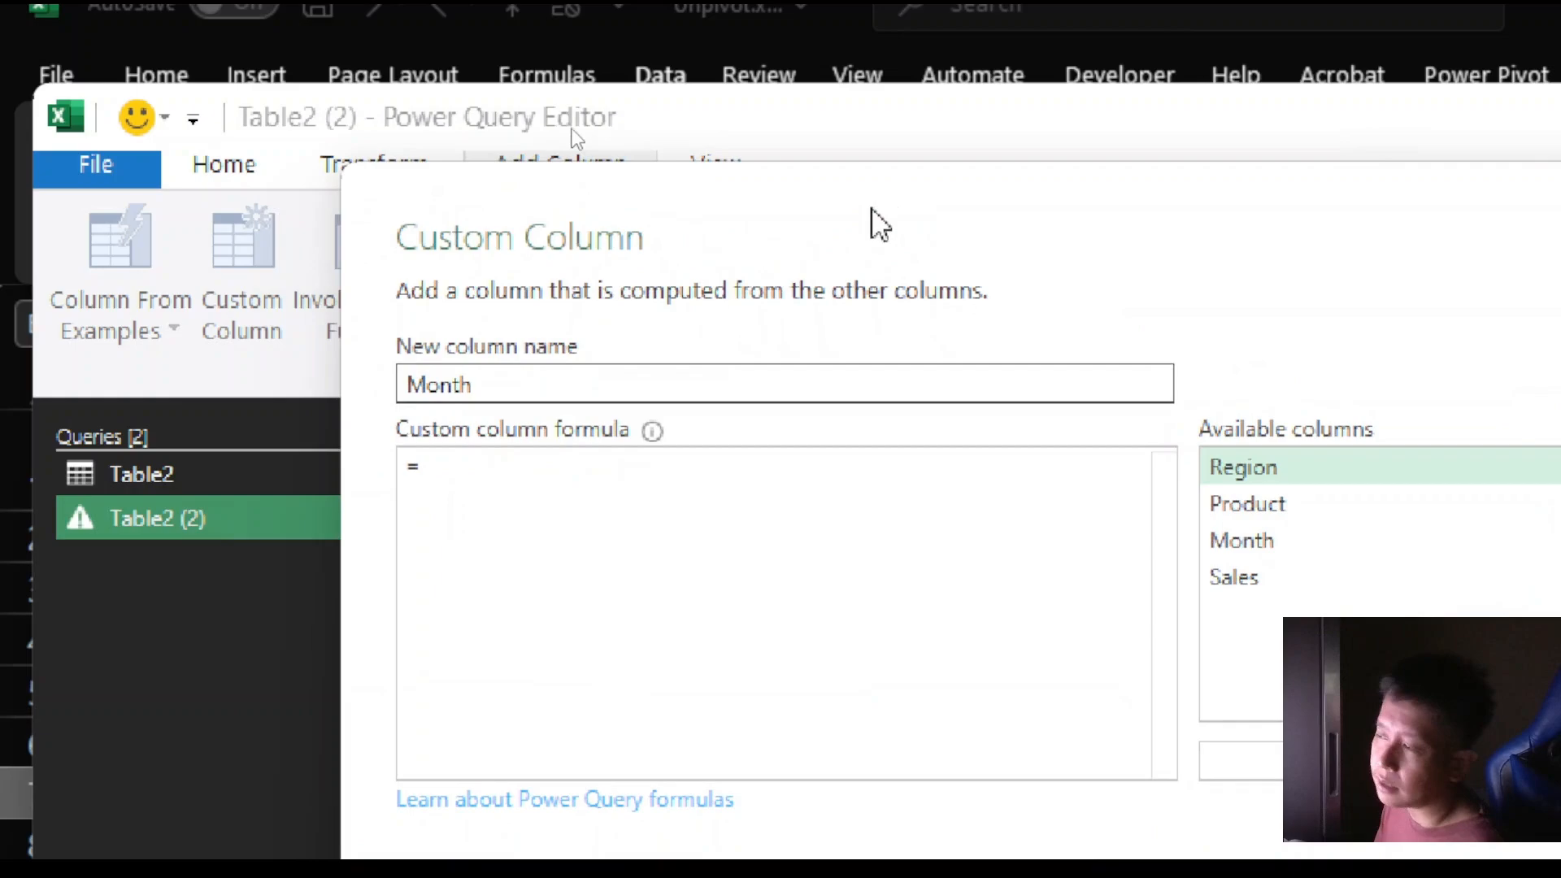
left_click(520, 376)
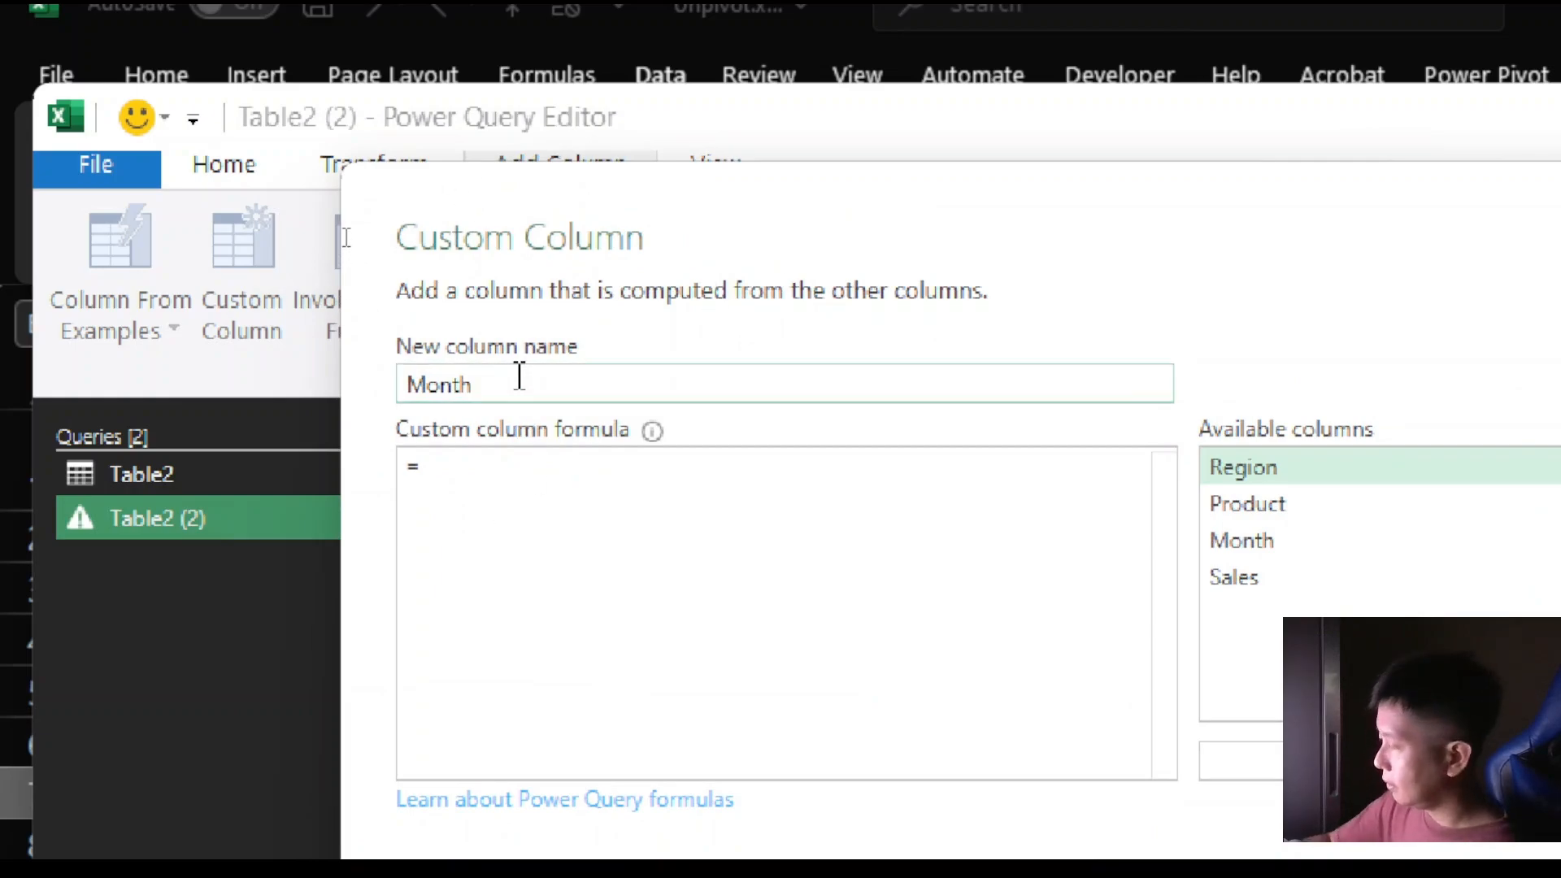
type("_")
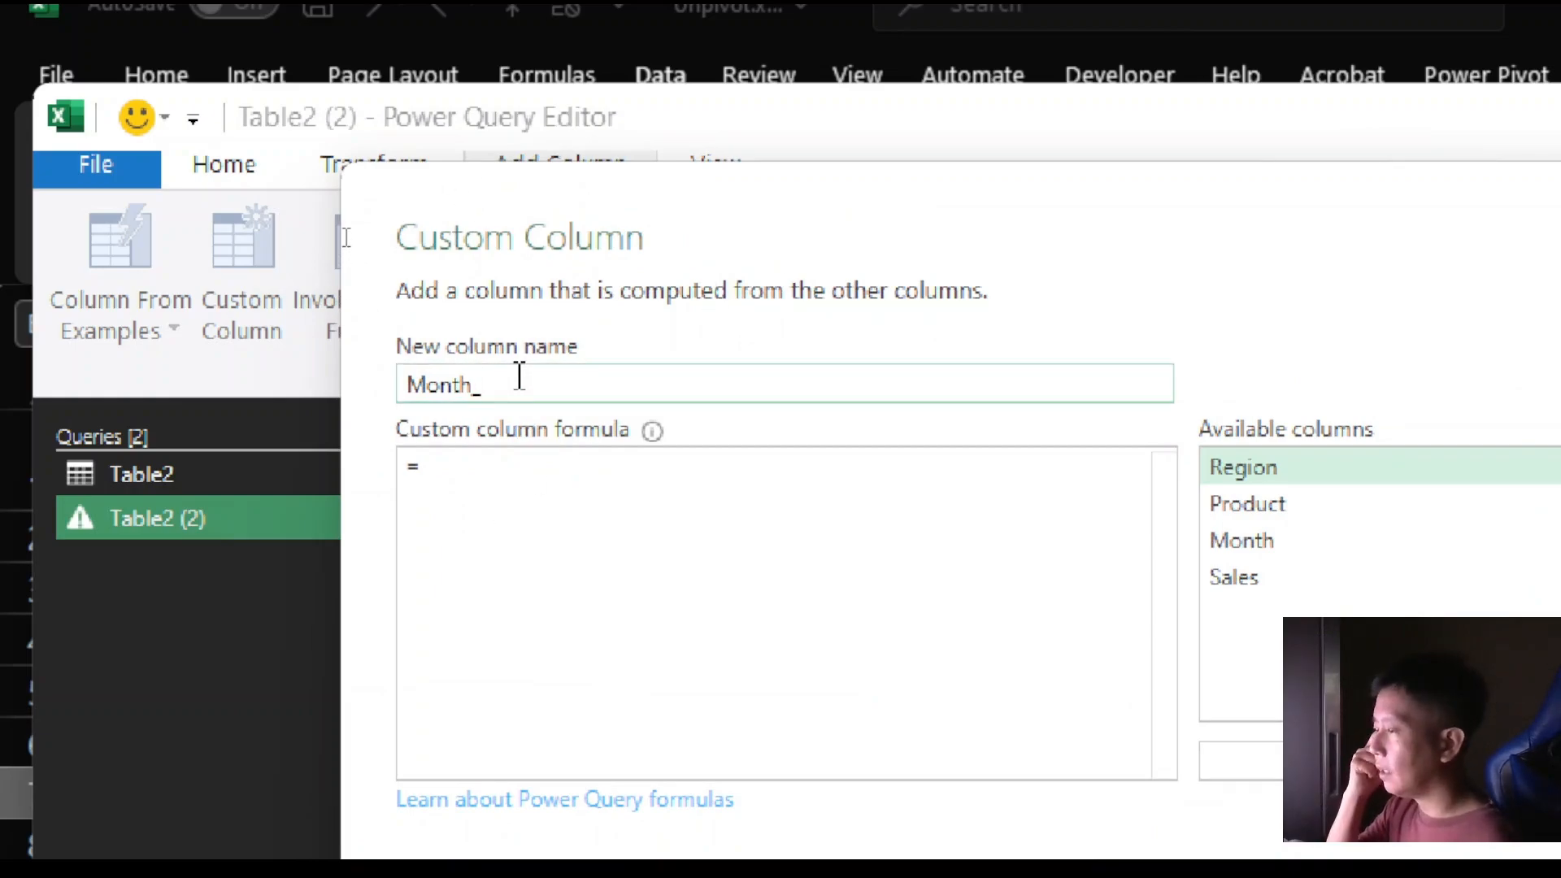
type("Date")
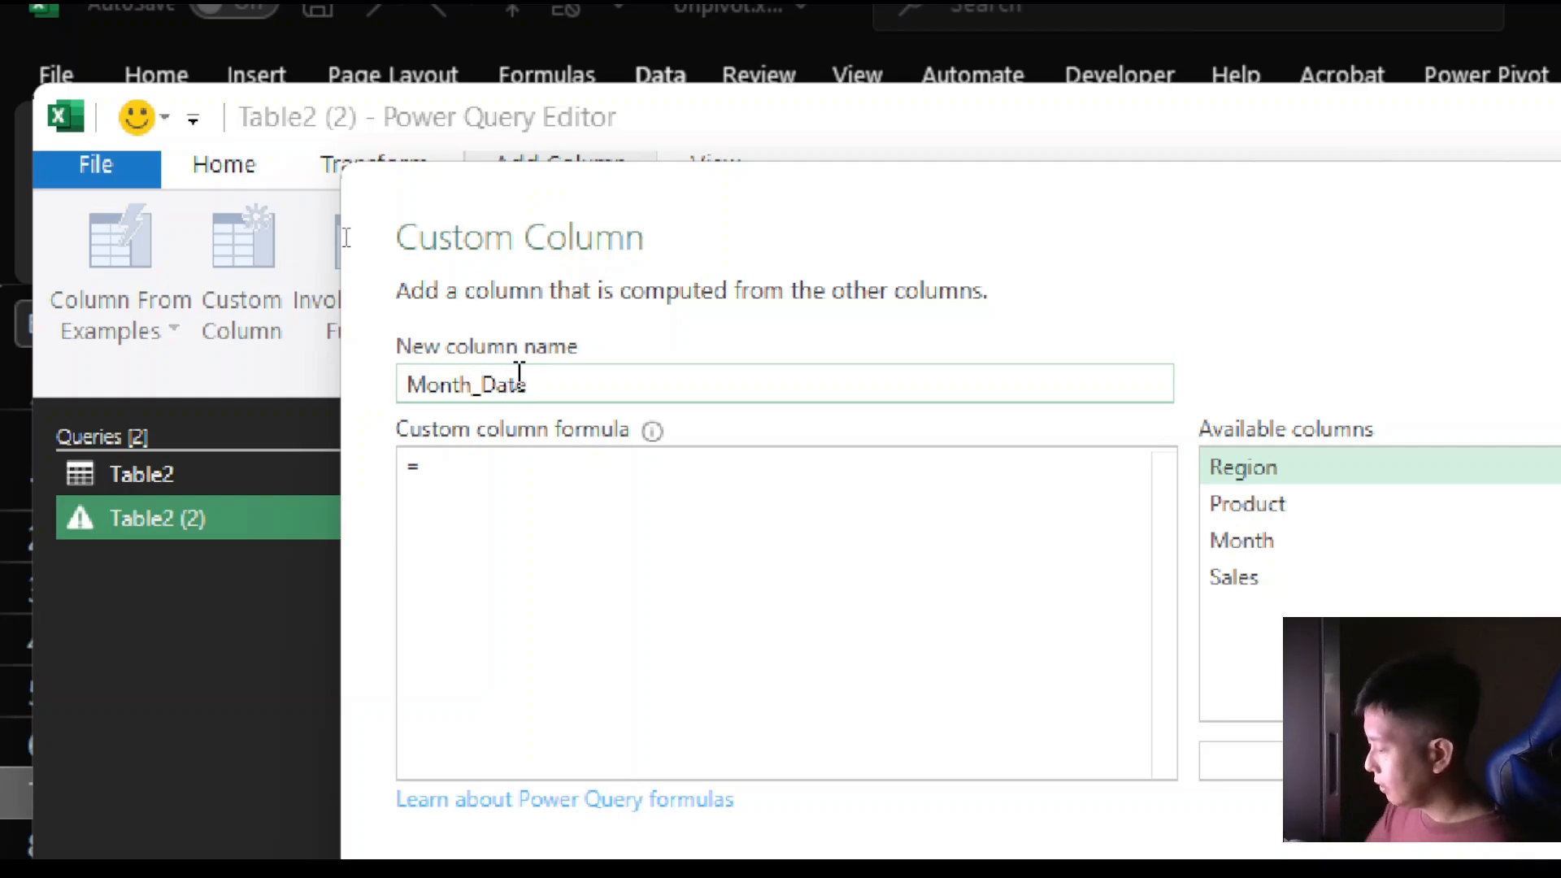
type("_Value")
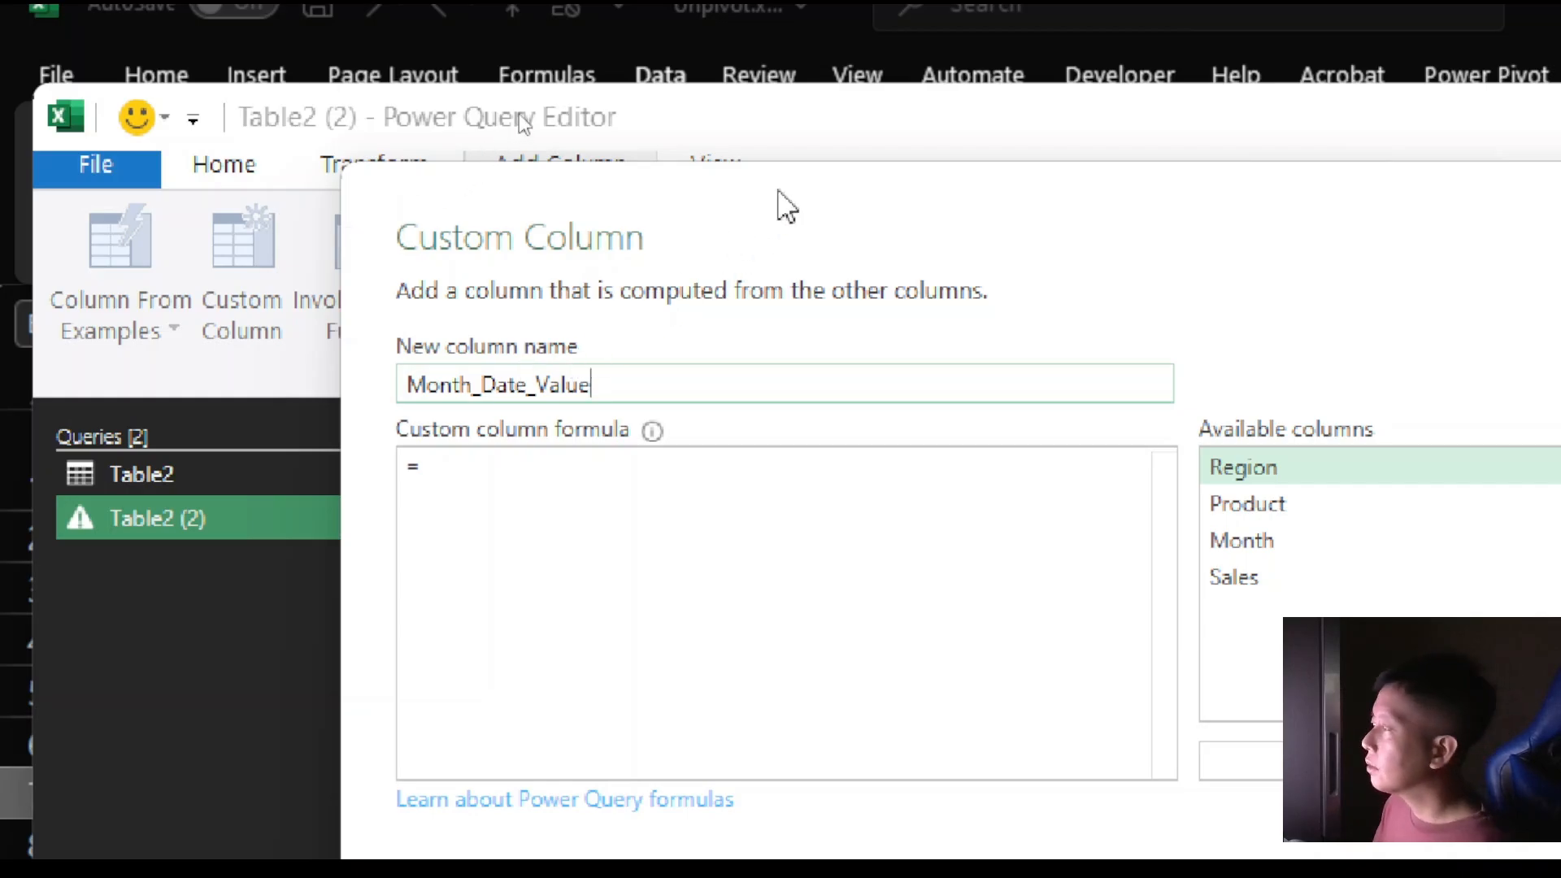
- Enter the custom column formula "01"&[Month], inserting Month from the available columns
left_click(457, 407)
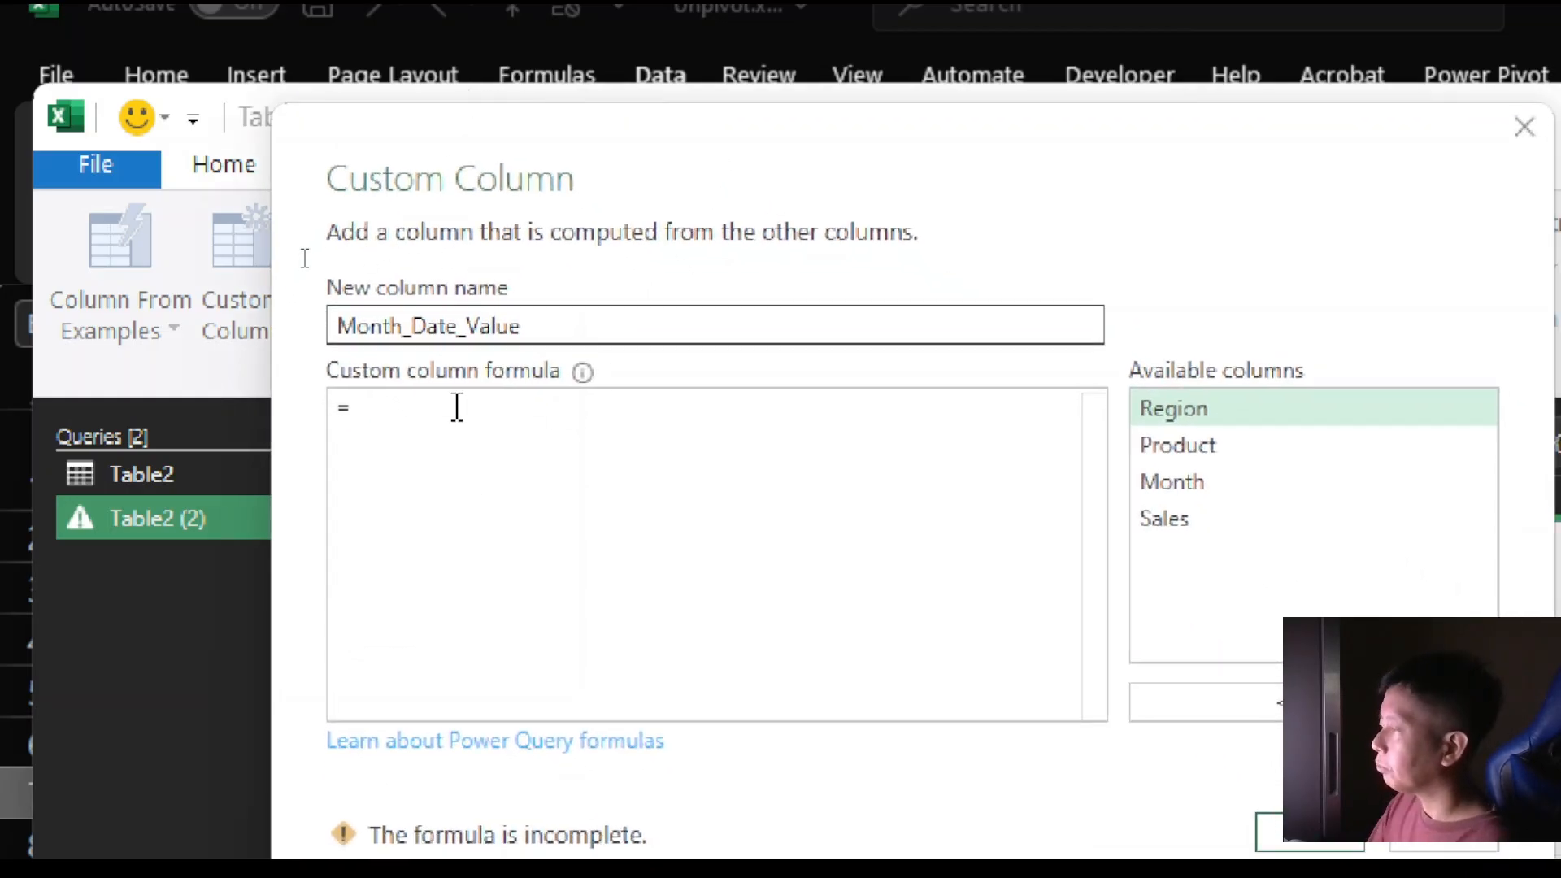
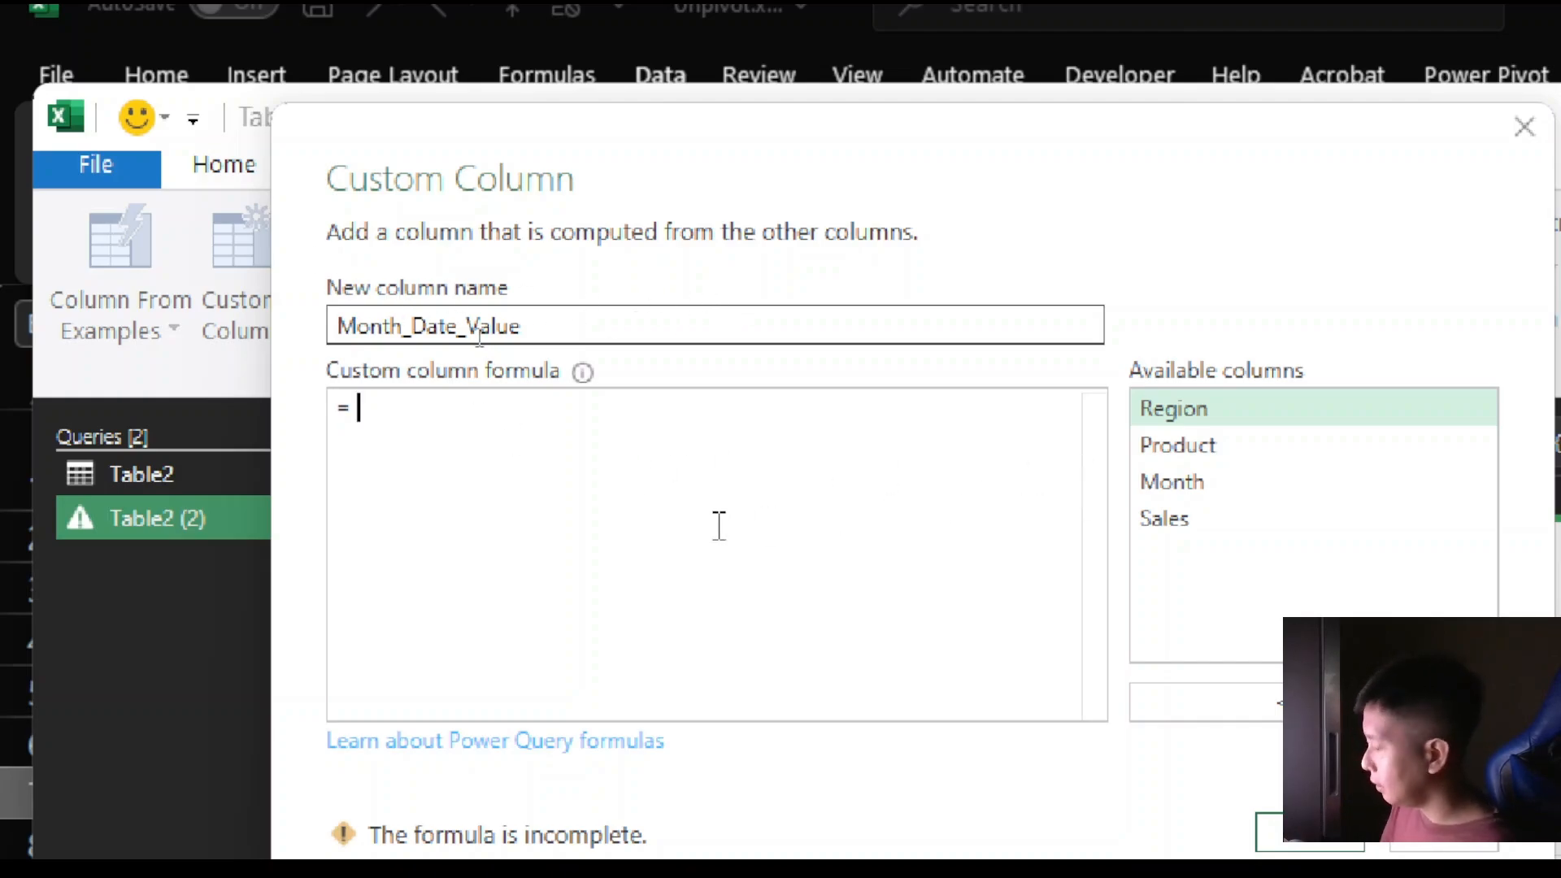
type("\"")
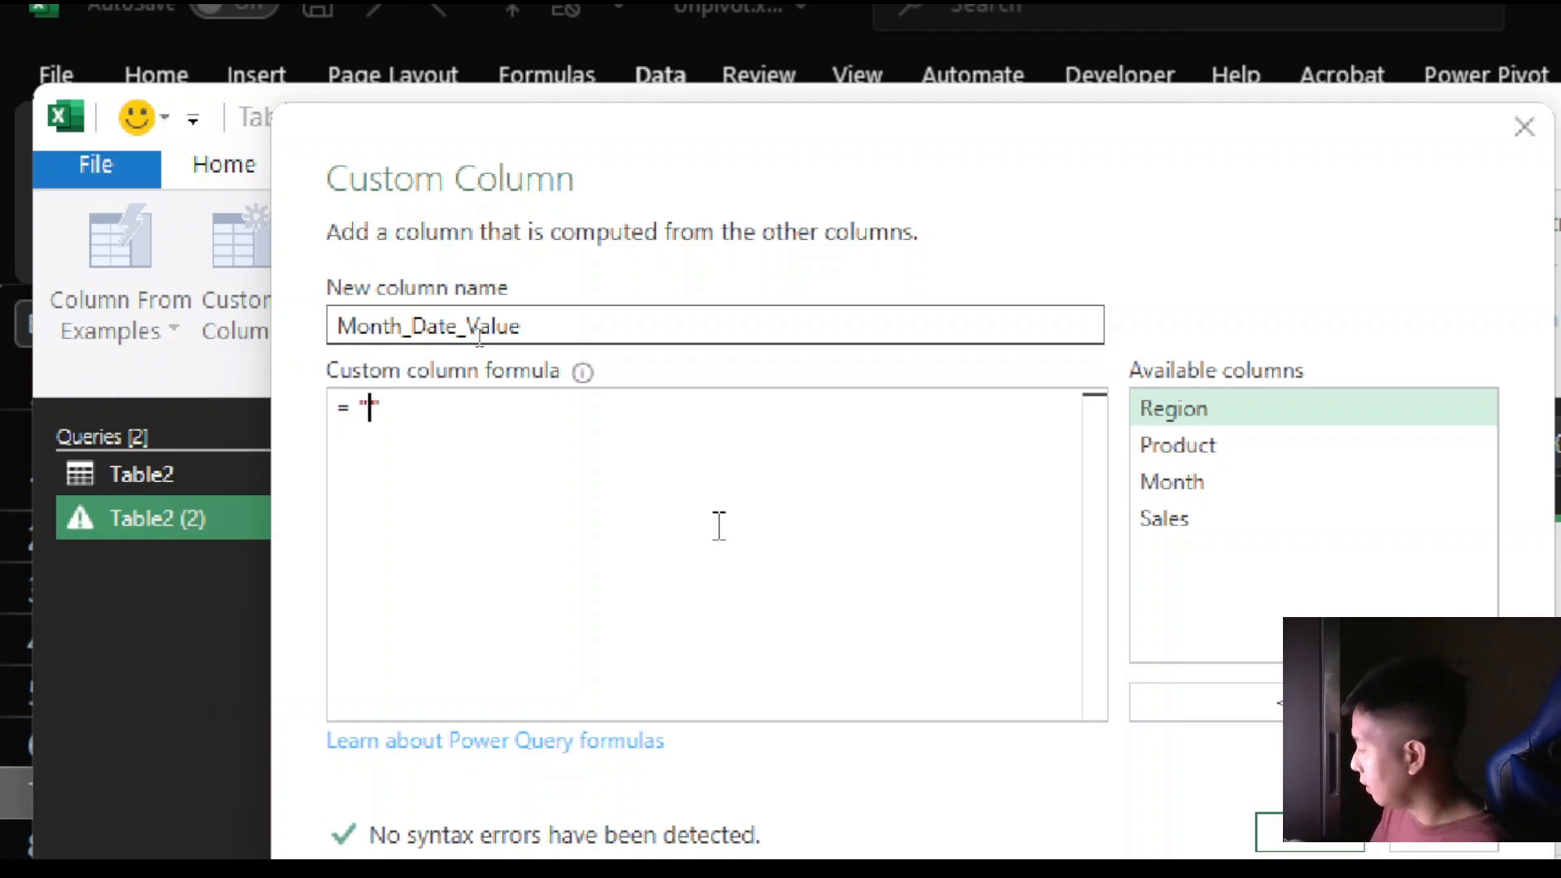
type("01")
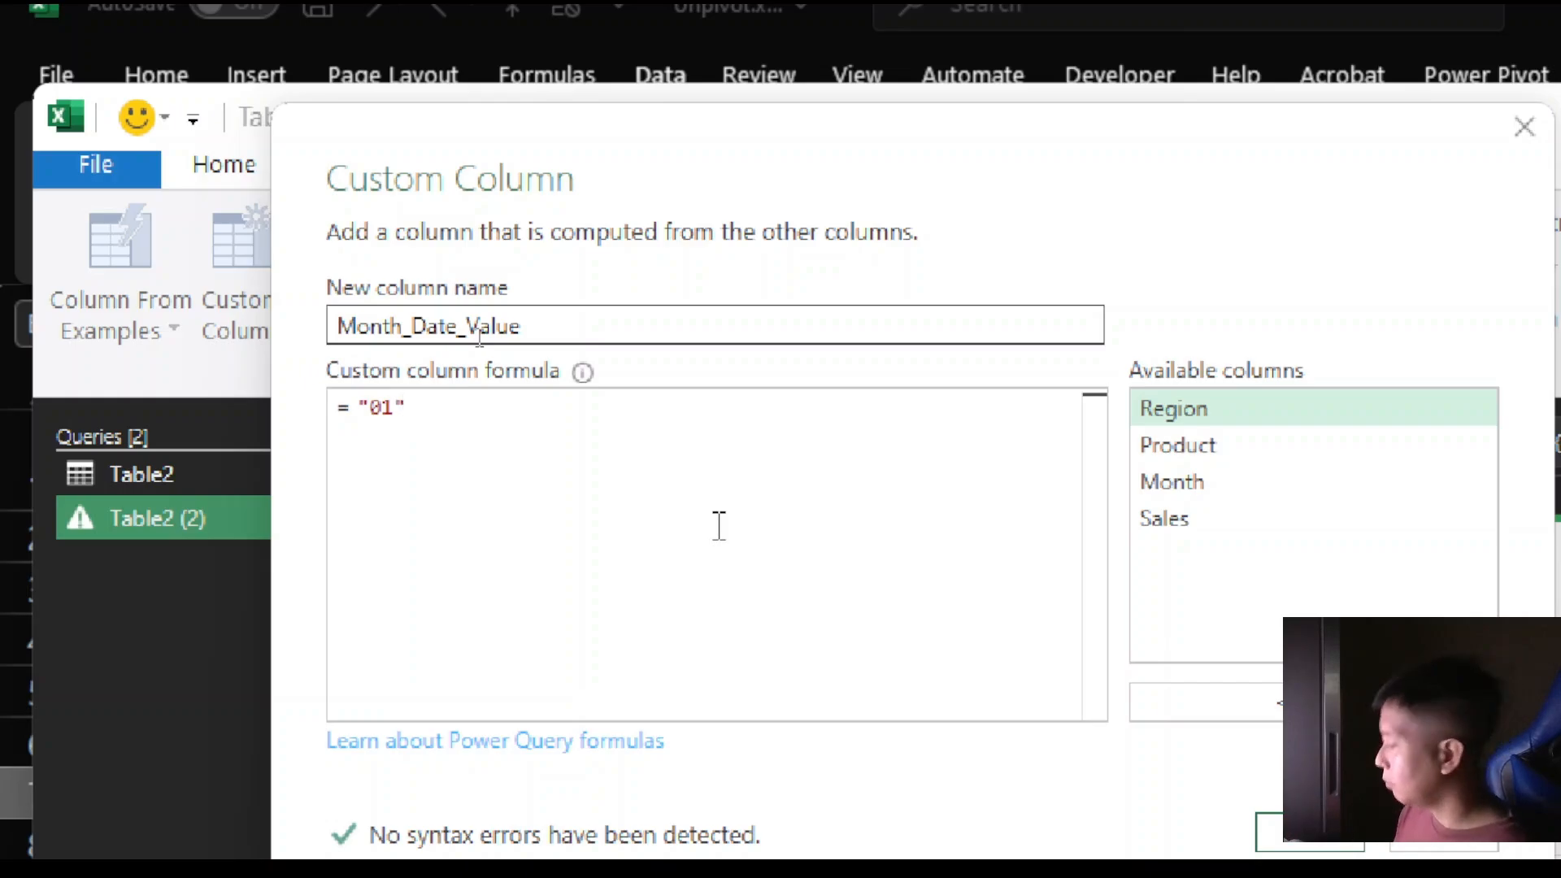
type("&")
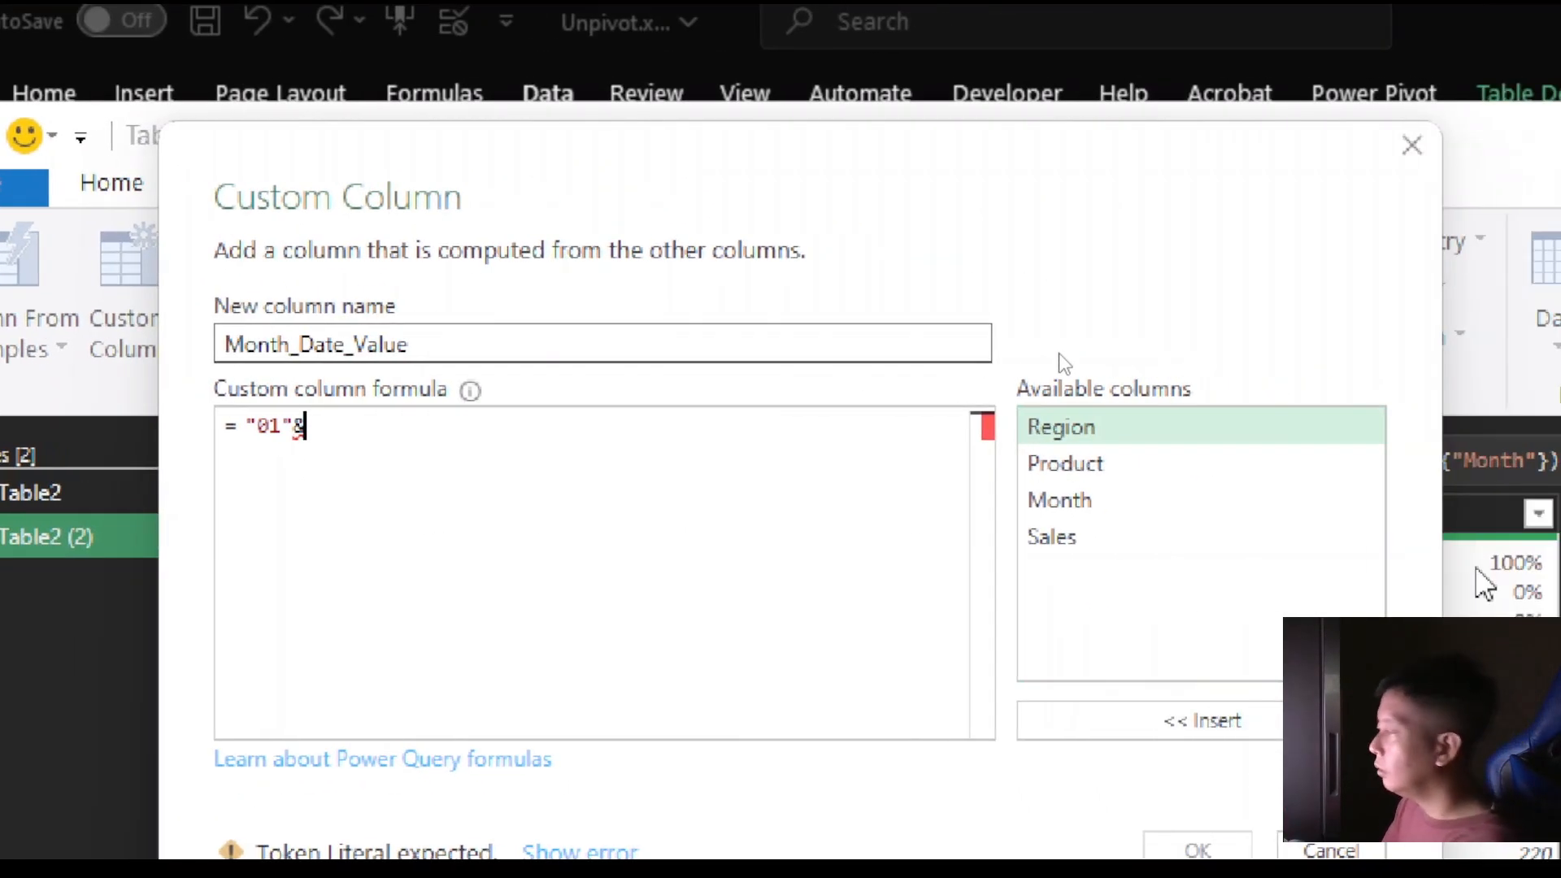
left_click(1126, 516)
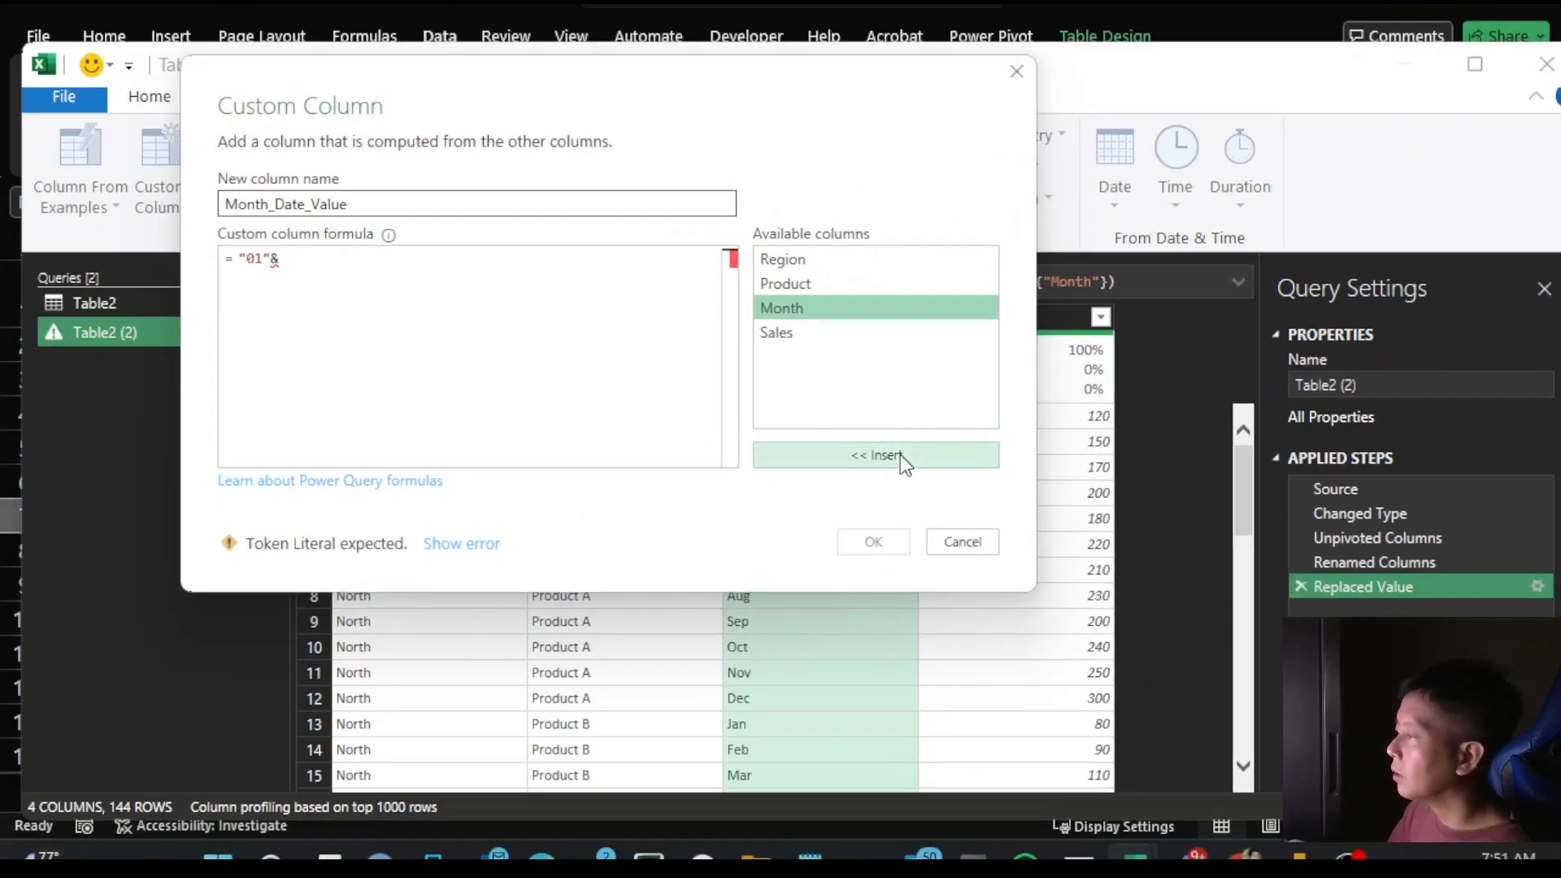
left_click(772, 588)
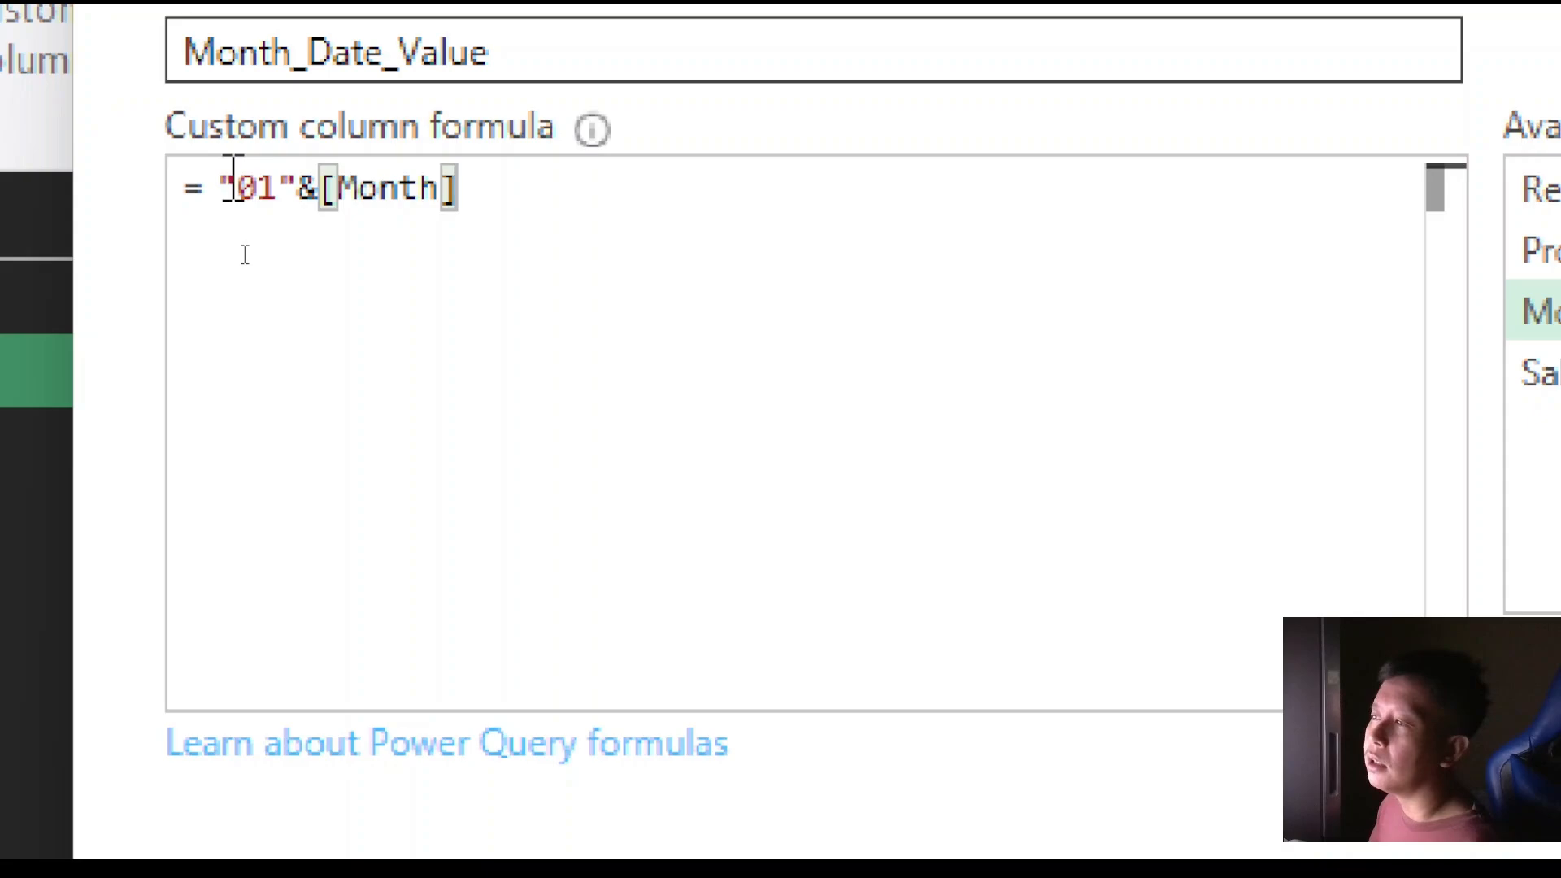
- Complete the formula as "01-"&[Month]&"-2025" and add the custom column to the table
left_click_drag(223, 188, 462, 191)
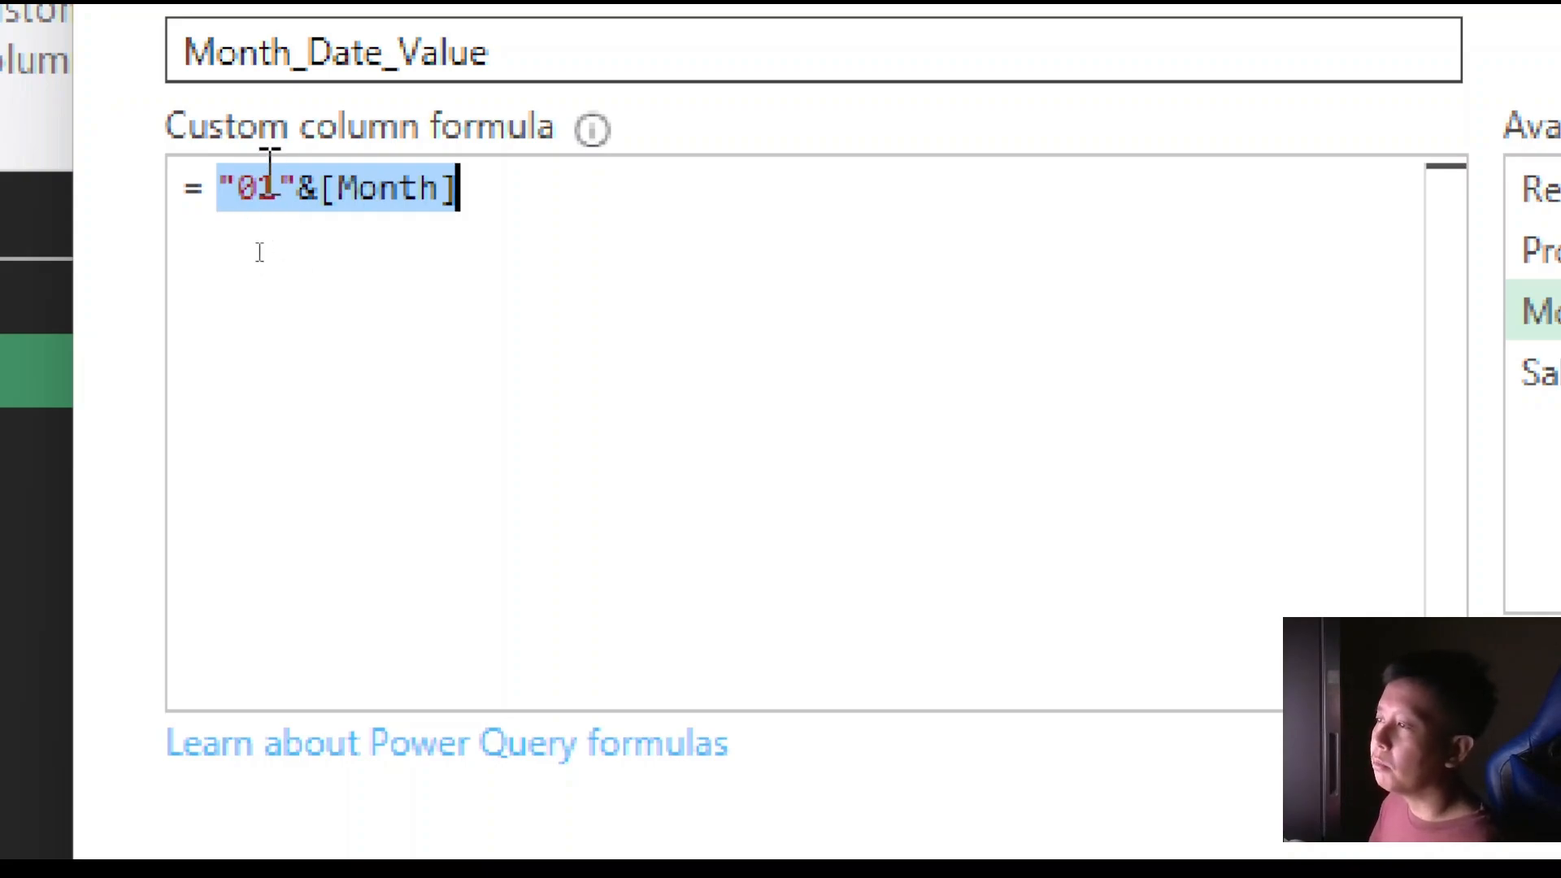
left_click(279, 189)
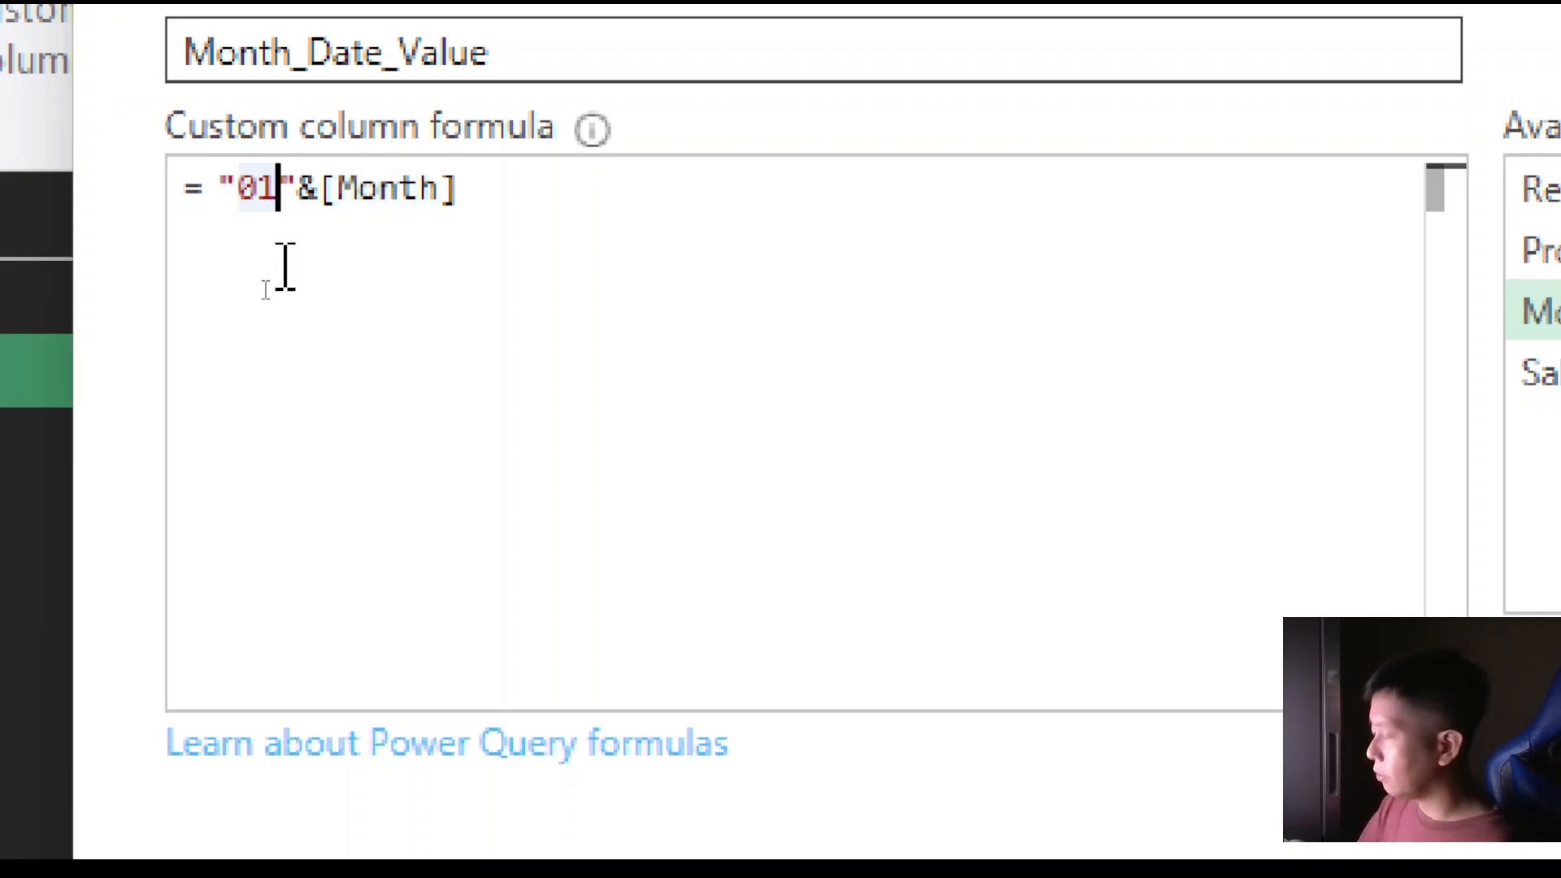
type("-")
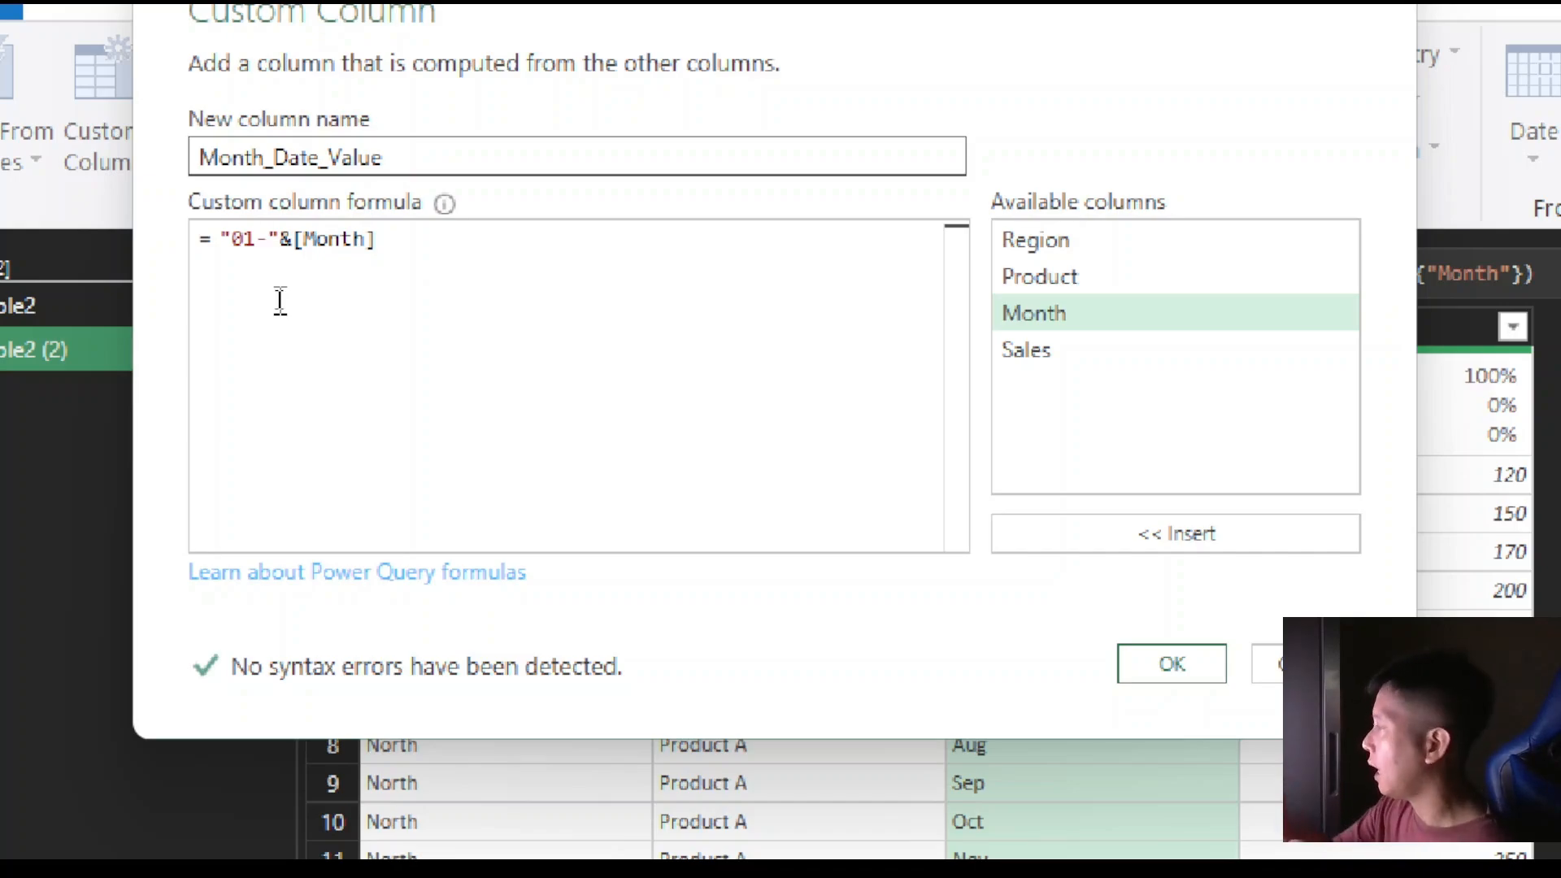
left_click(450, 244)
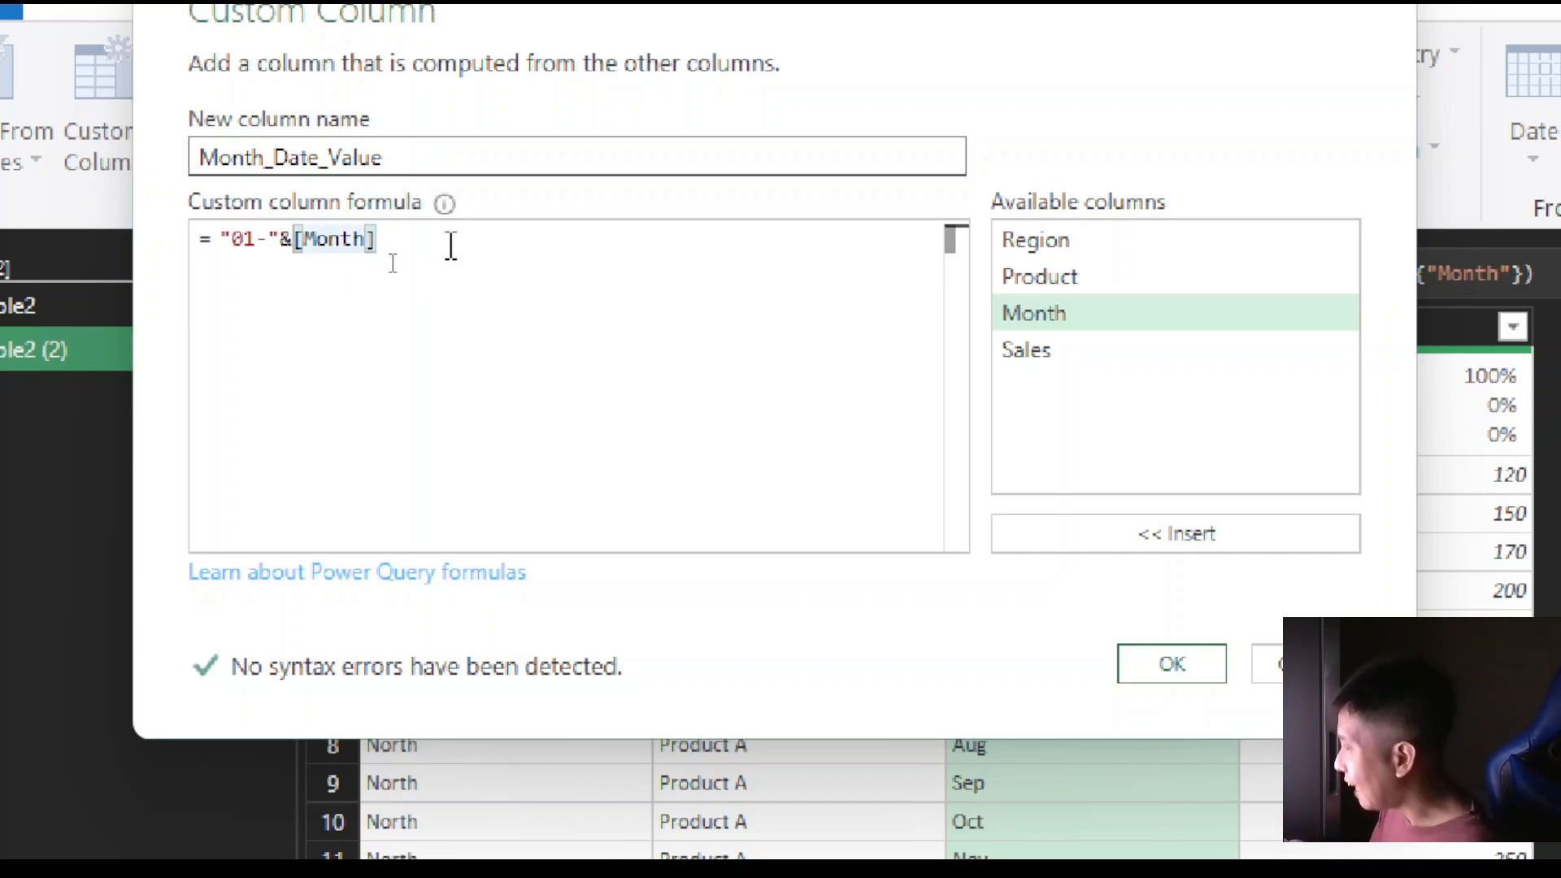
type("&")
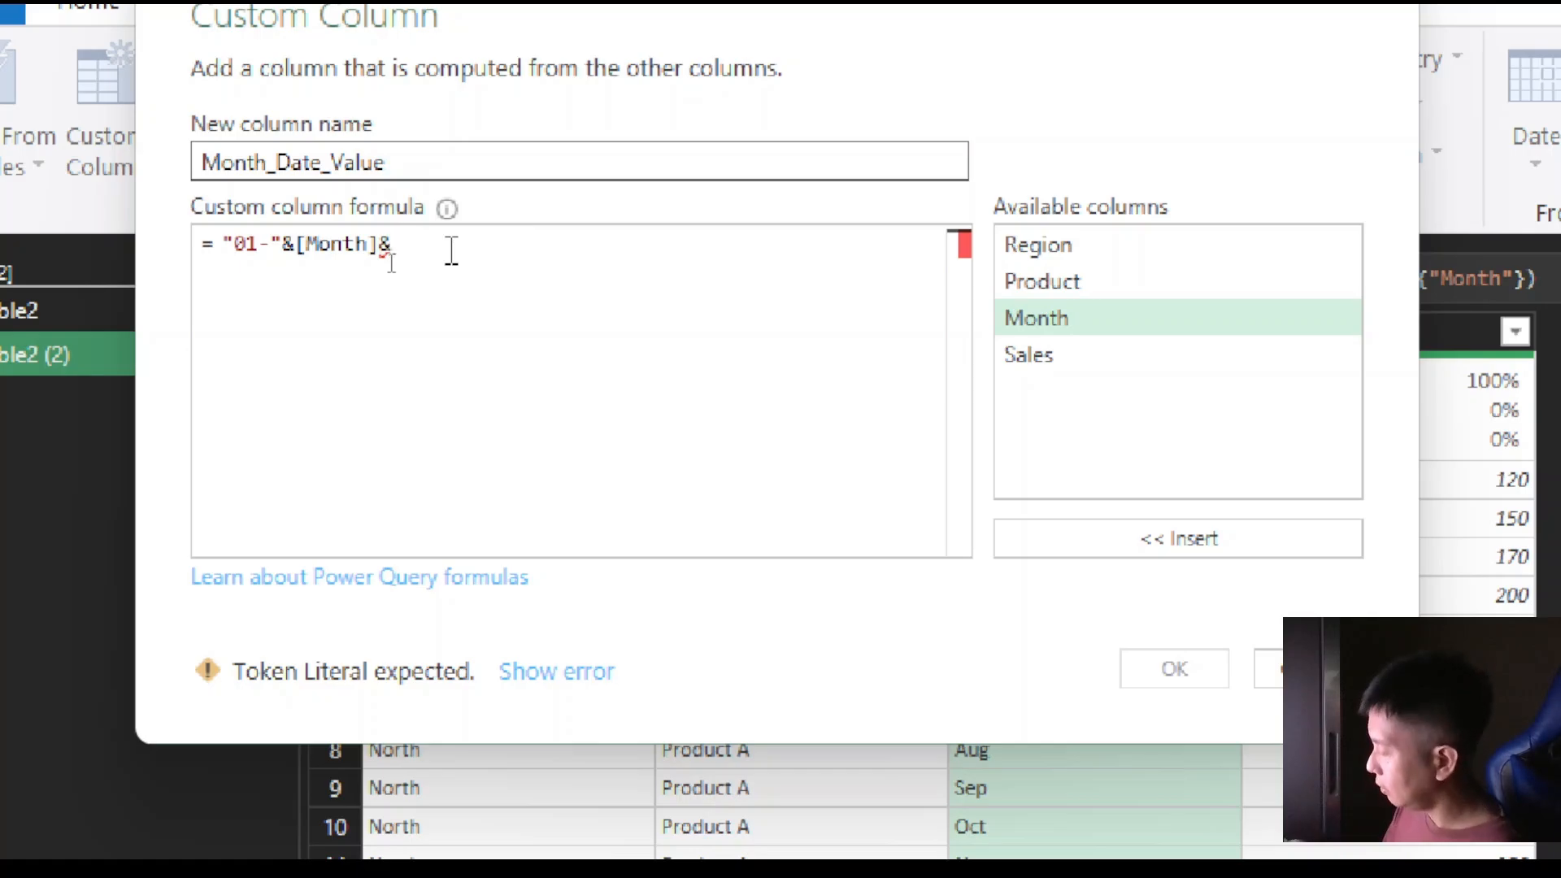
type("\"")
type("-2025")
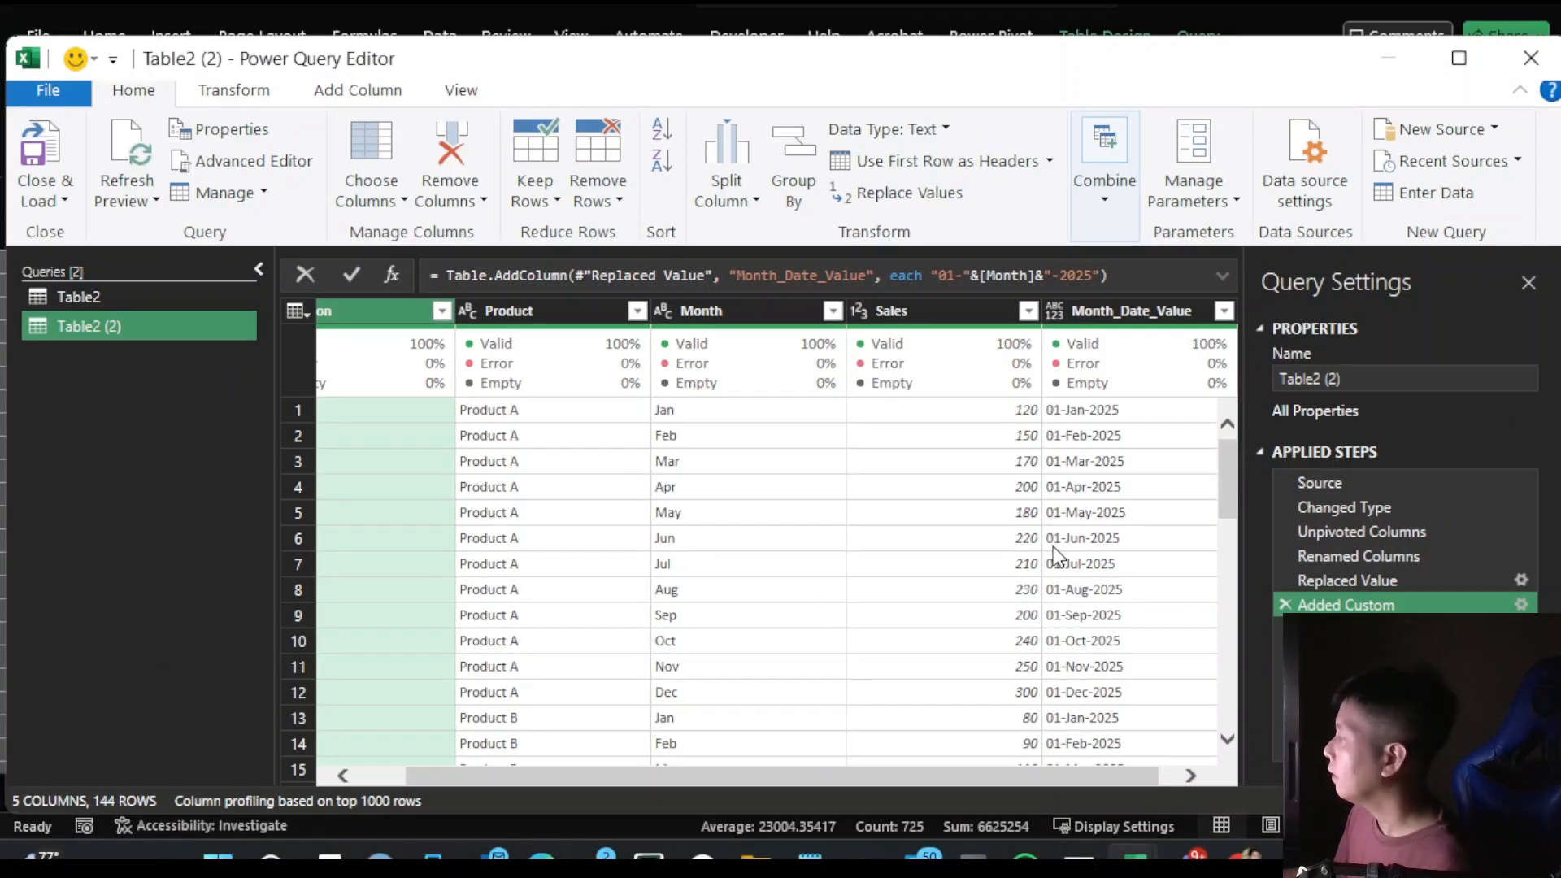
- Set the data type of the Month_Date_Value column to Date
left_click_drag(1031, 783, 1123, 783)
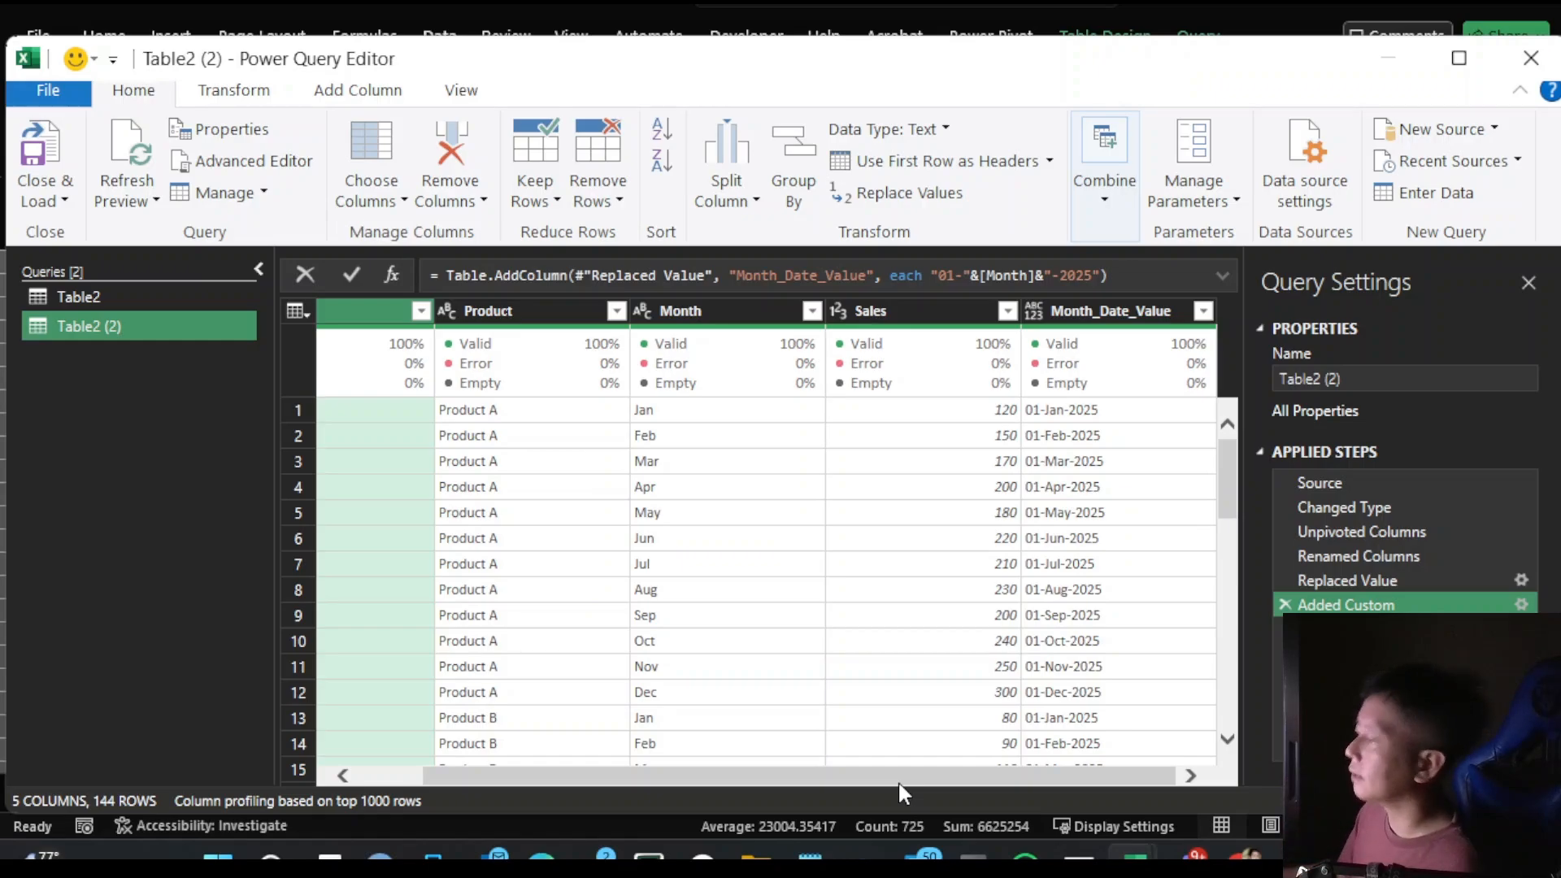
left_click_drag(906, 778, 795, 786)
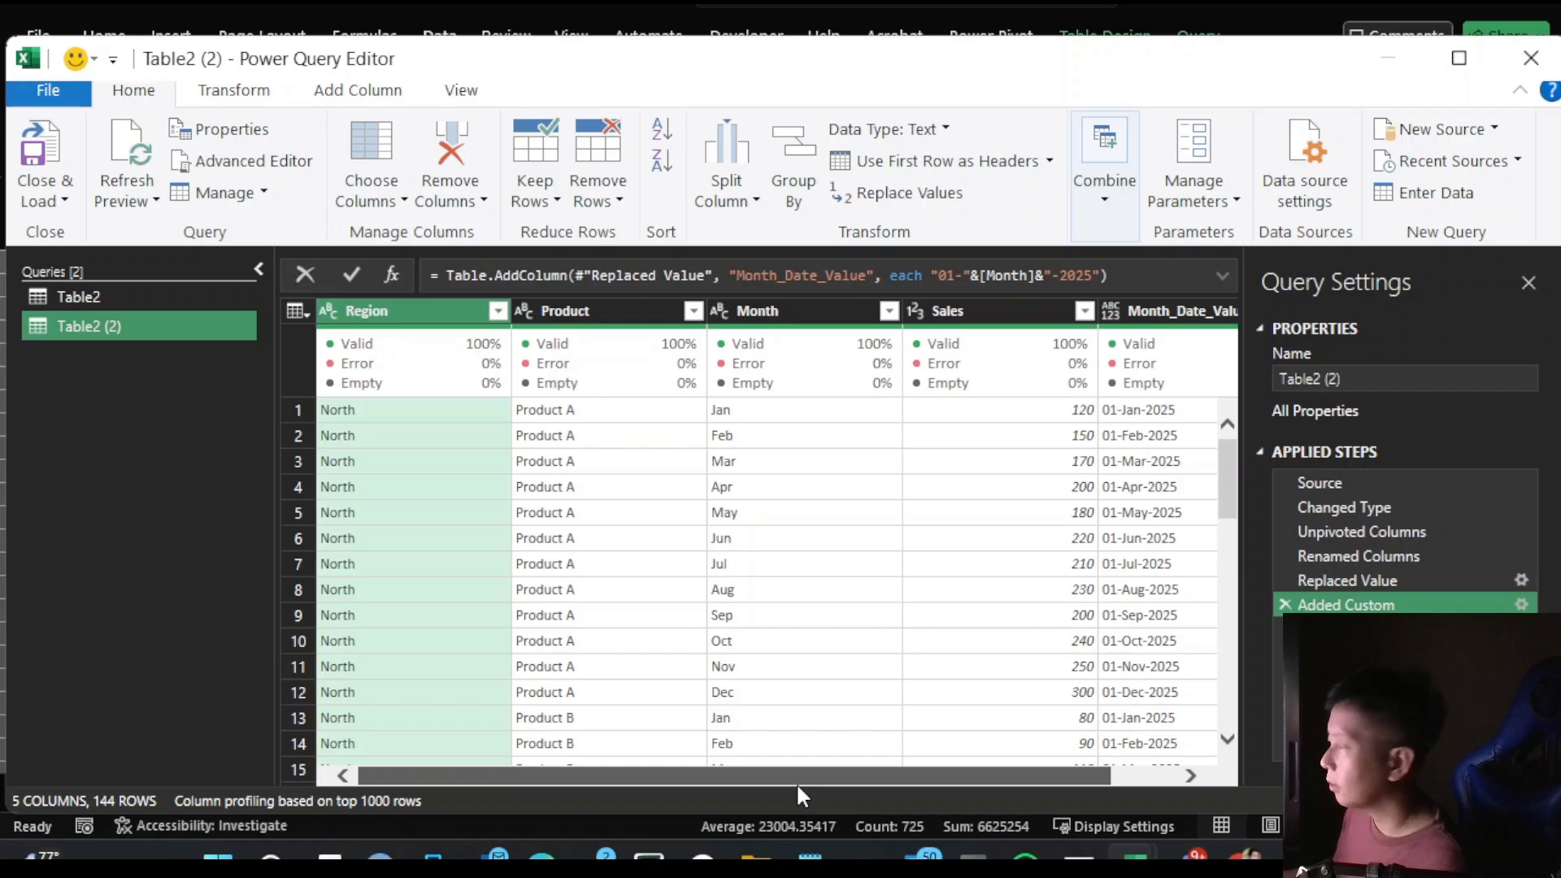
left_click_drag(796, 782, 925, 778)
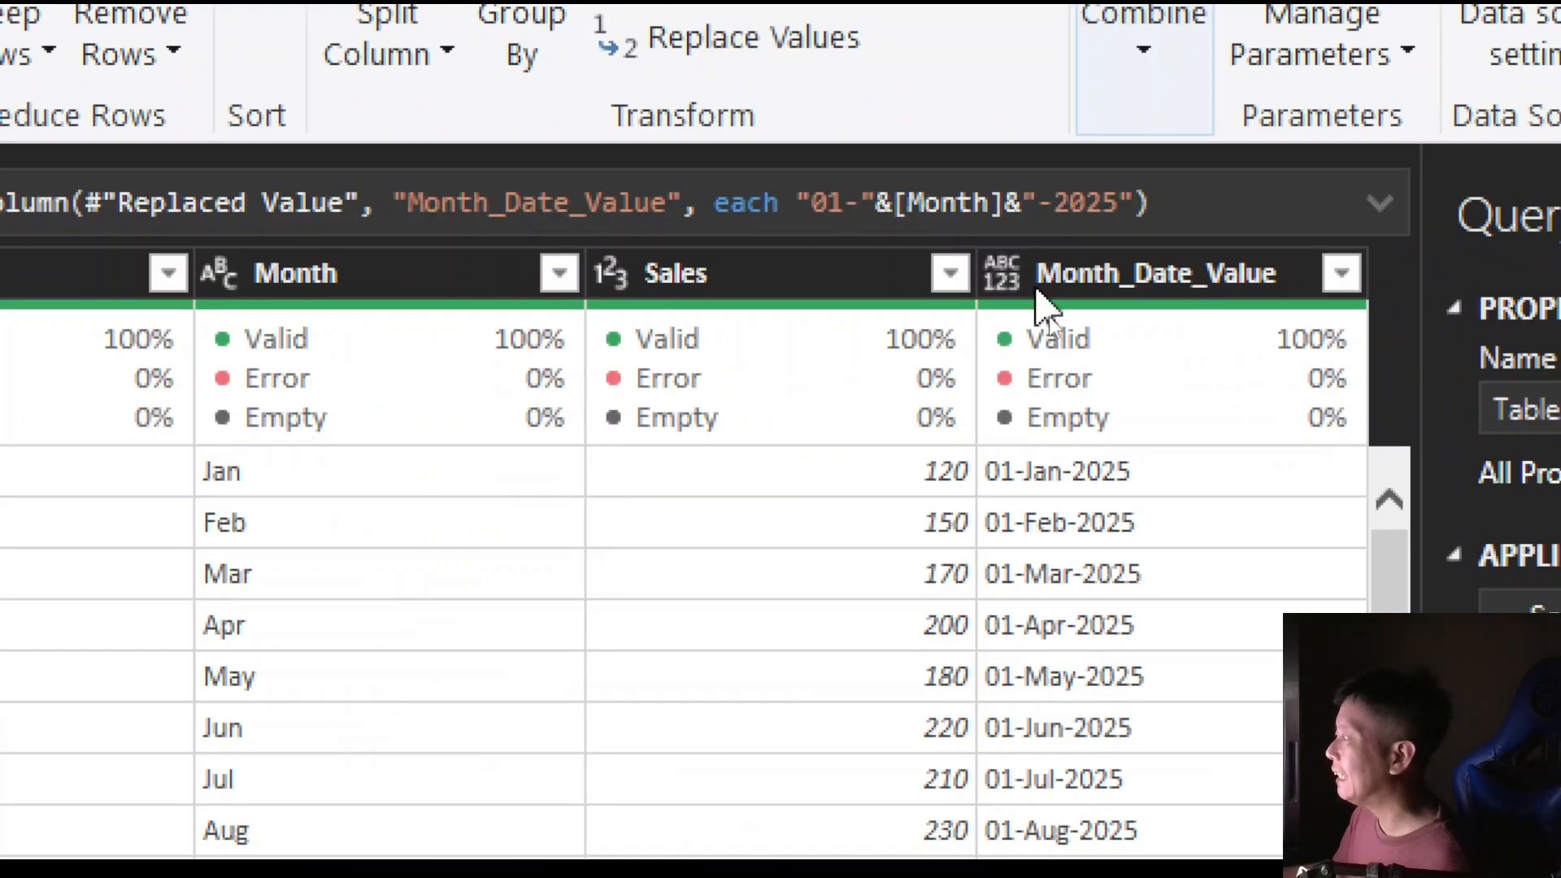
left_click(1043, 311)
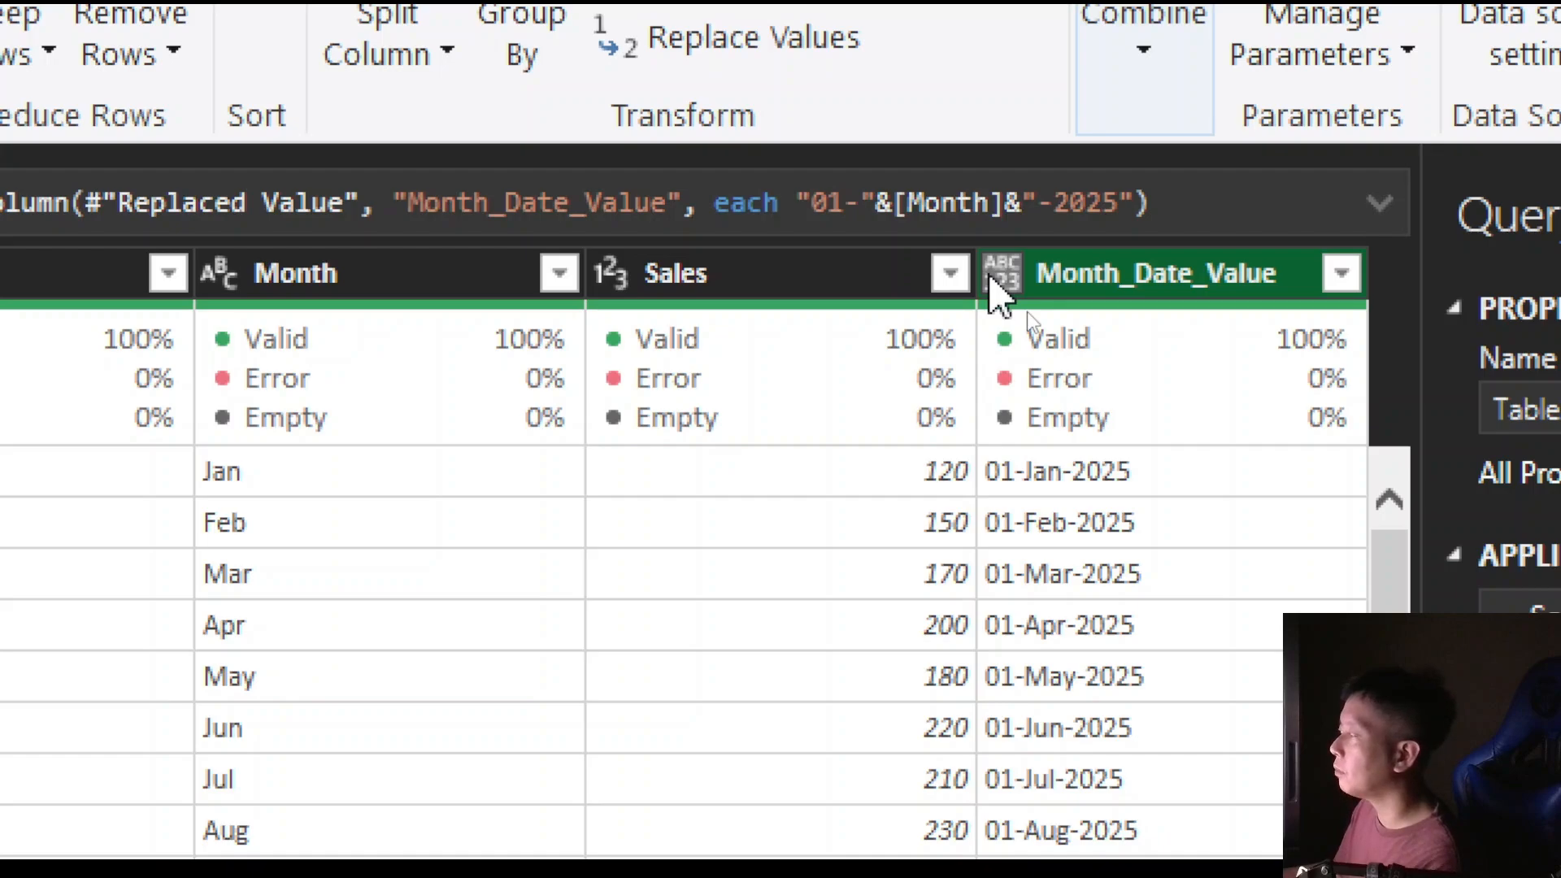
left_click(1006, 276)
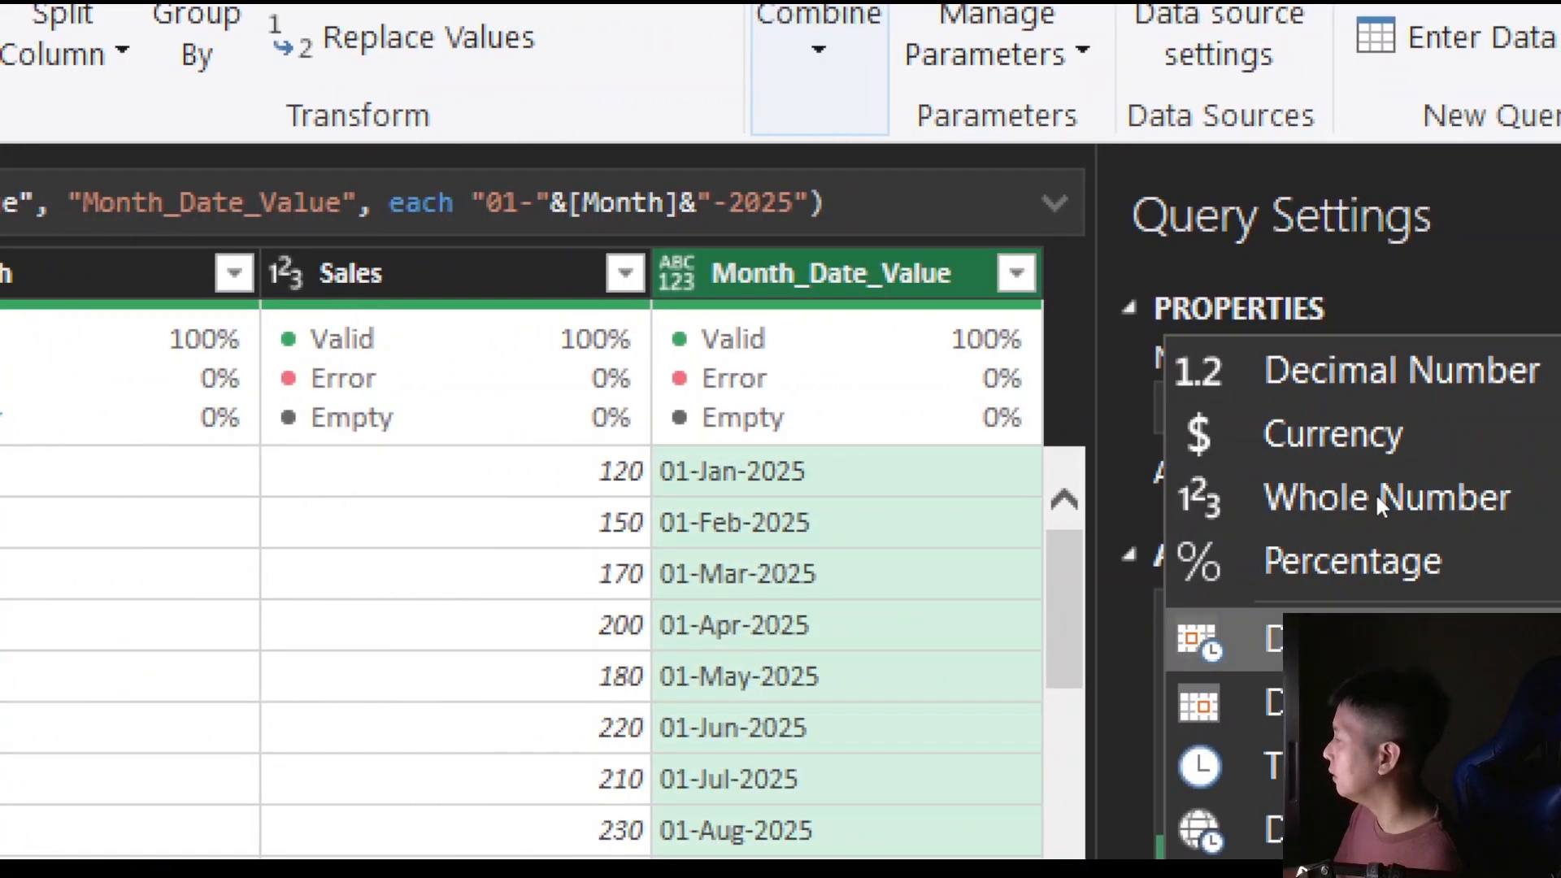
left_click(1228, 701)
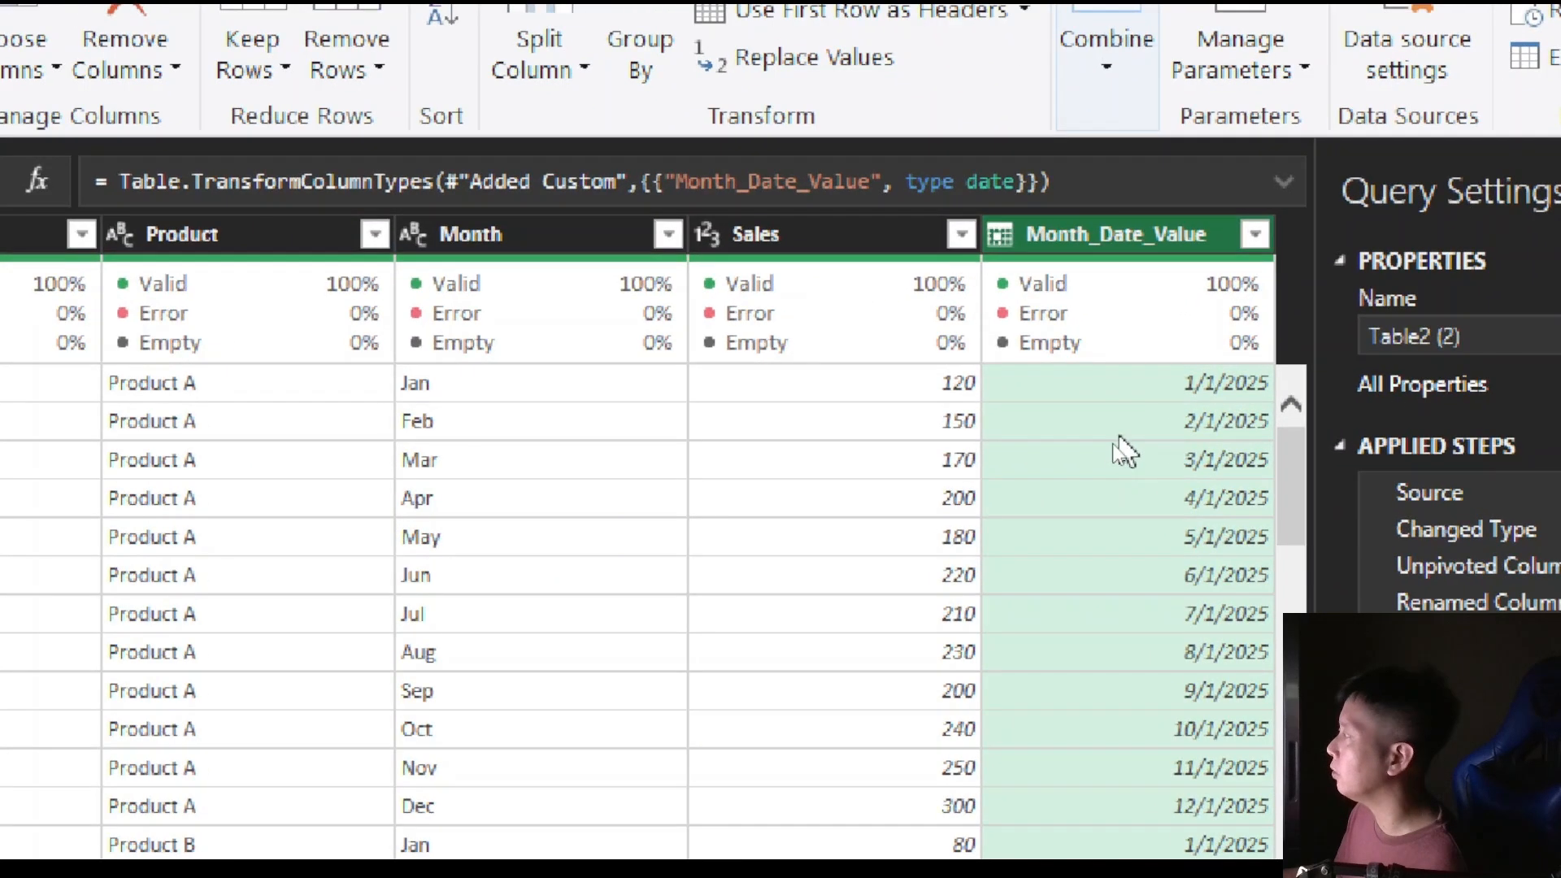
right_click(1103, 235)
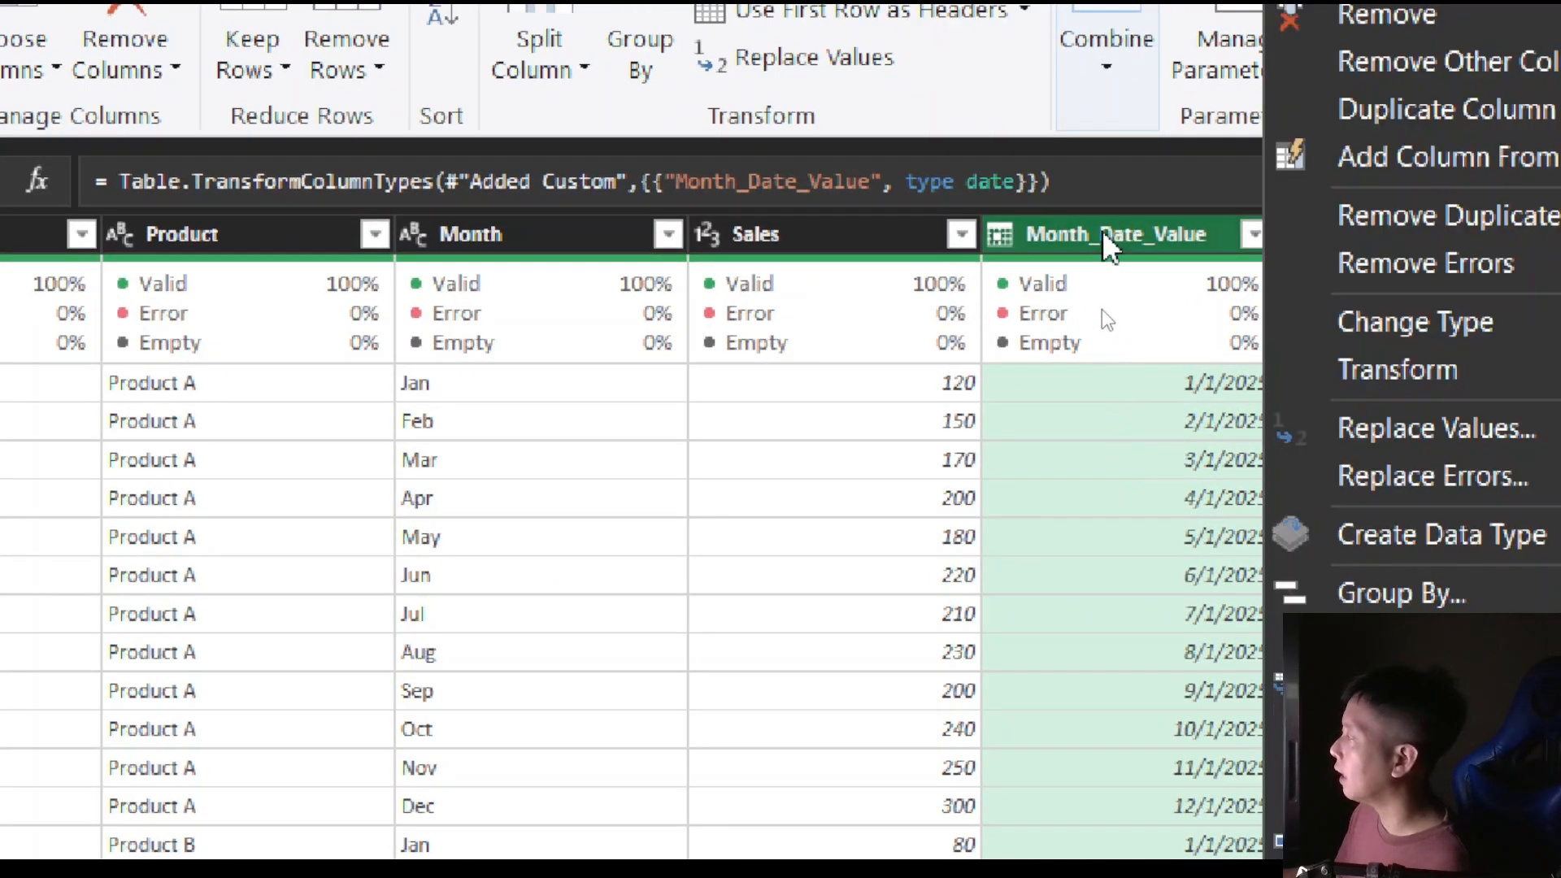
key("Escape")
right_click(1125, 237)
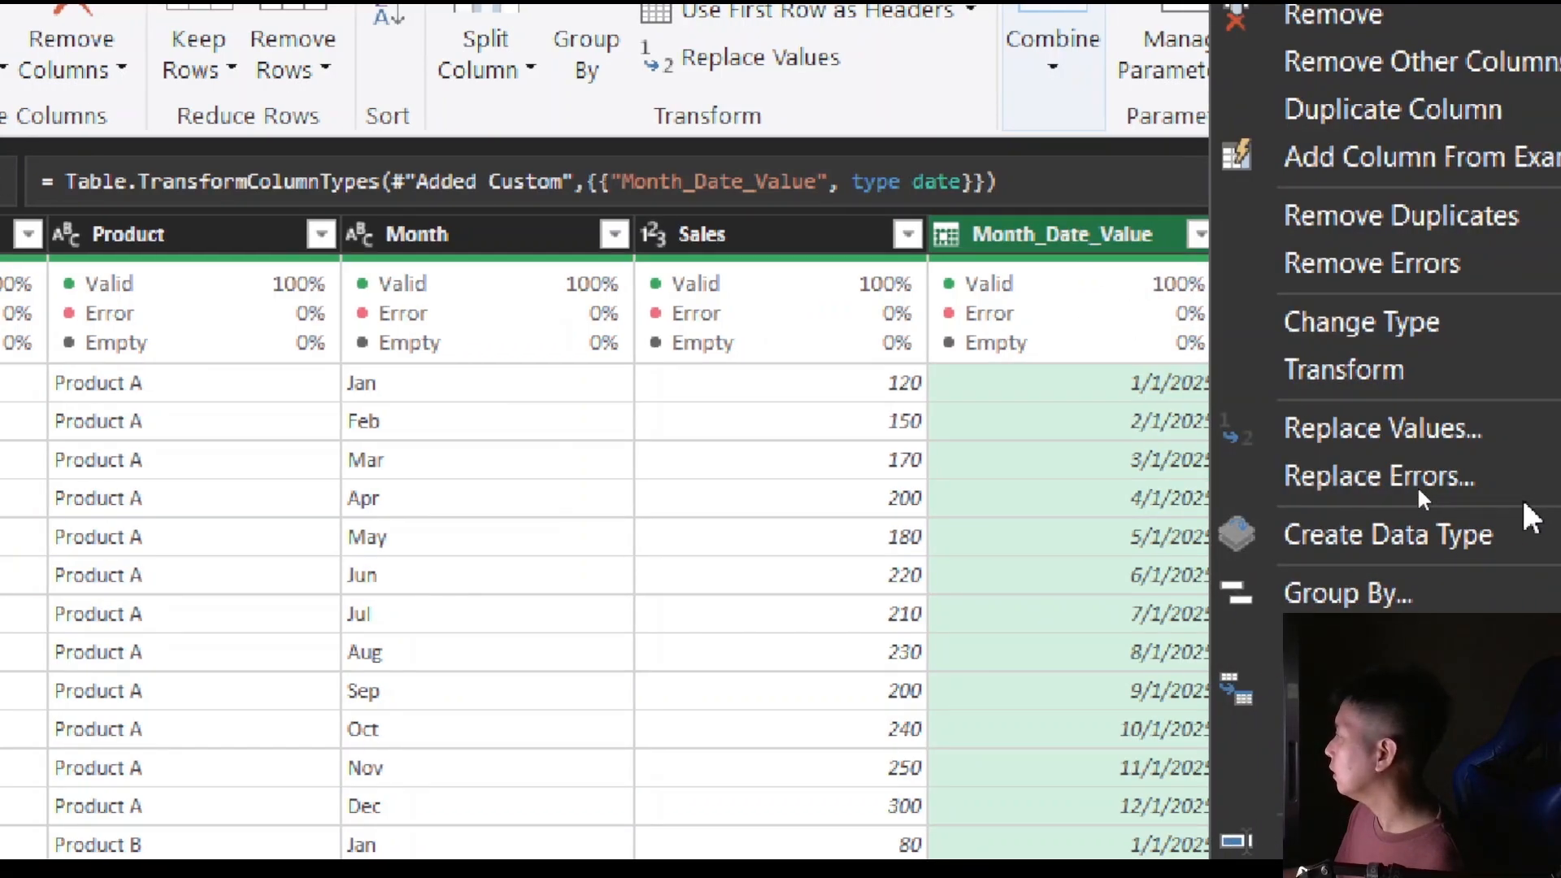
left_click(970, 416)
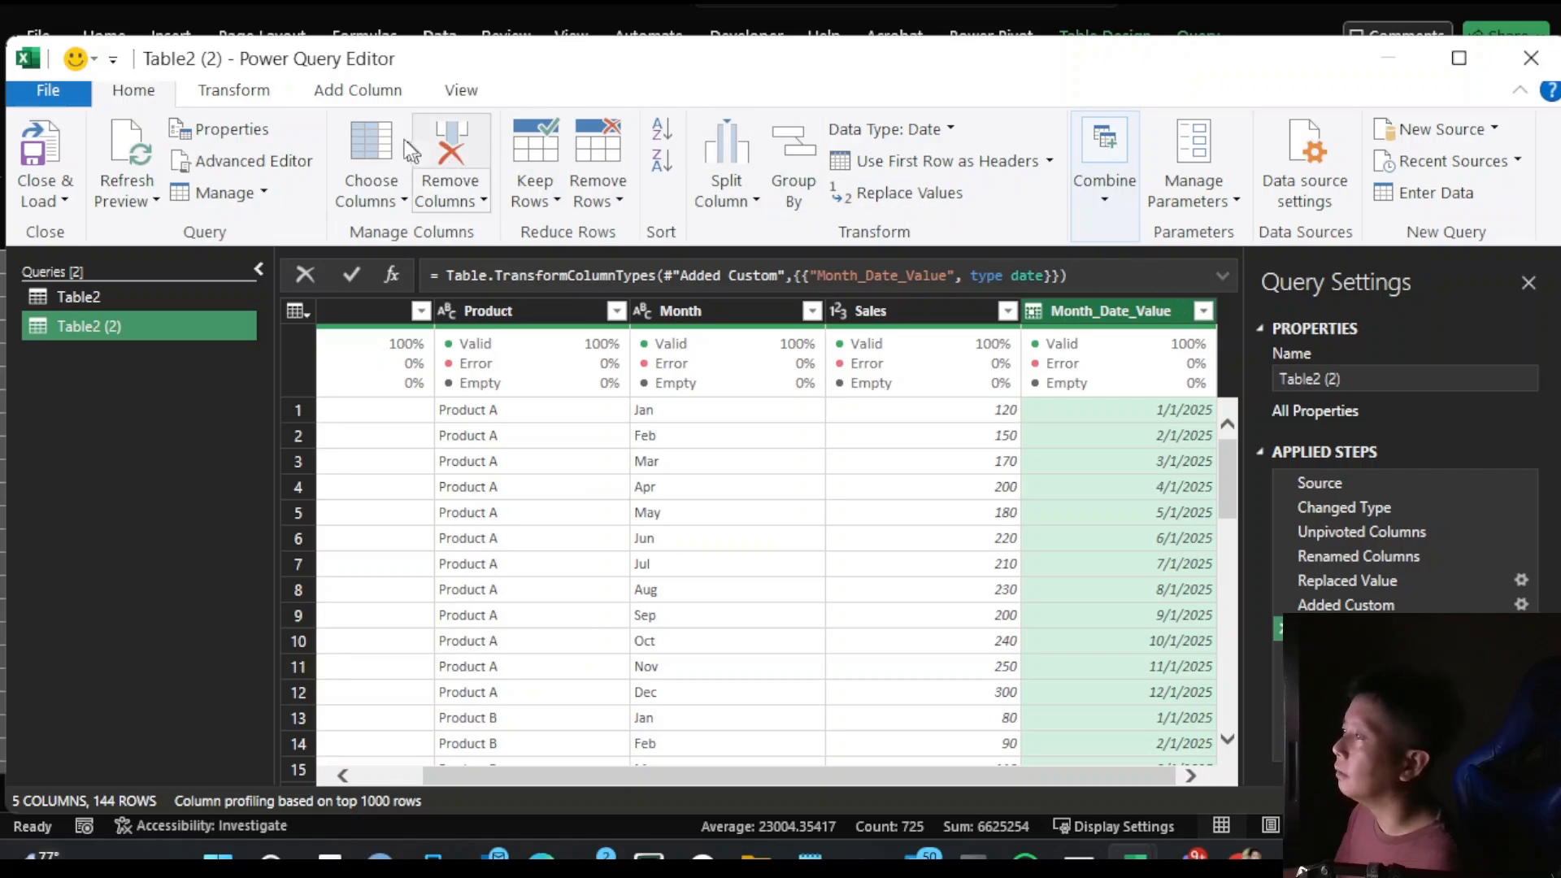
- Transform the Month_Date_Value column's dates into the Name of Month
left_click(236, 91)
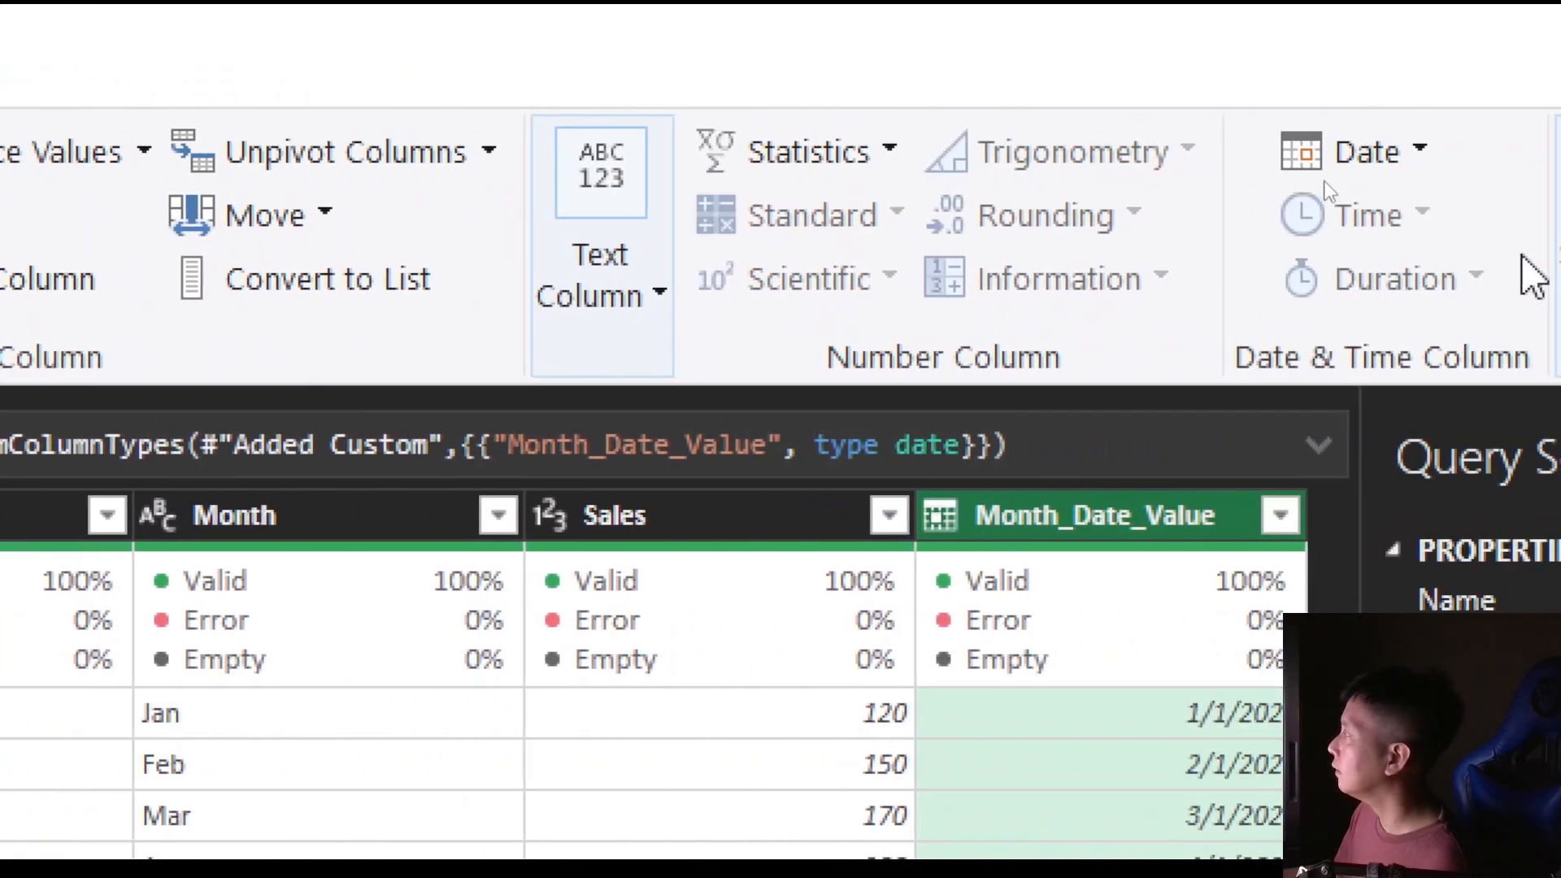
left_click(1419, 154)
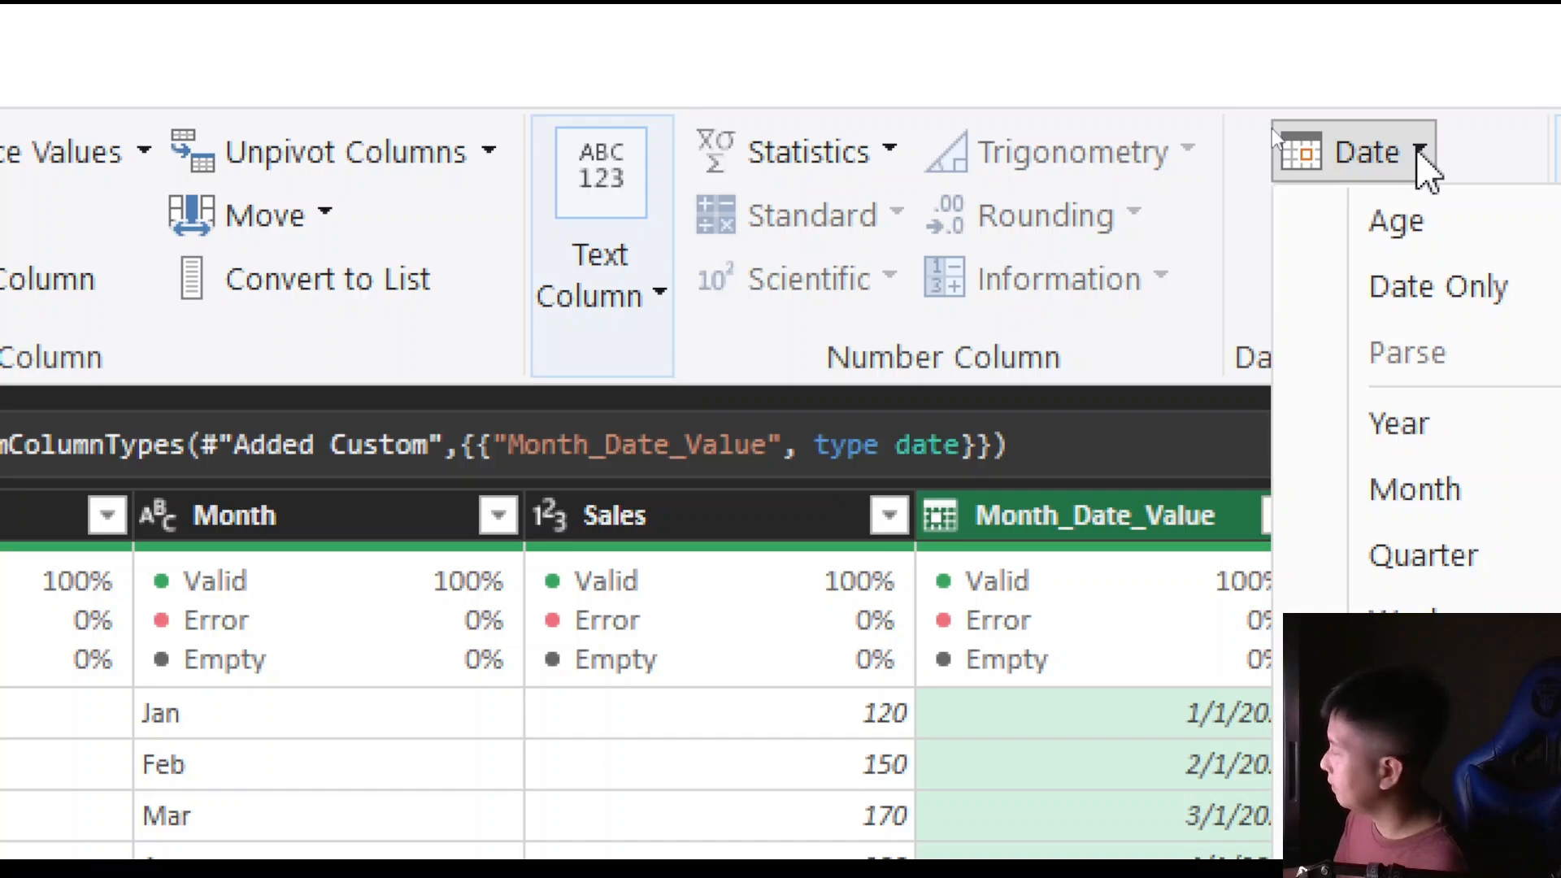
mouse_move(1528, 492)
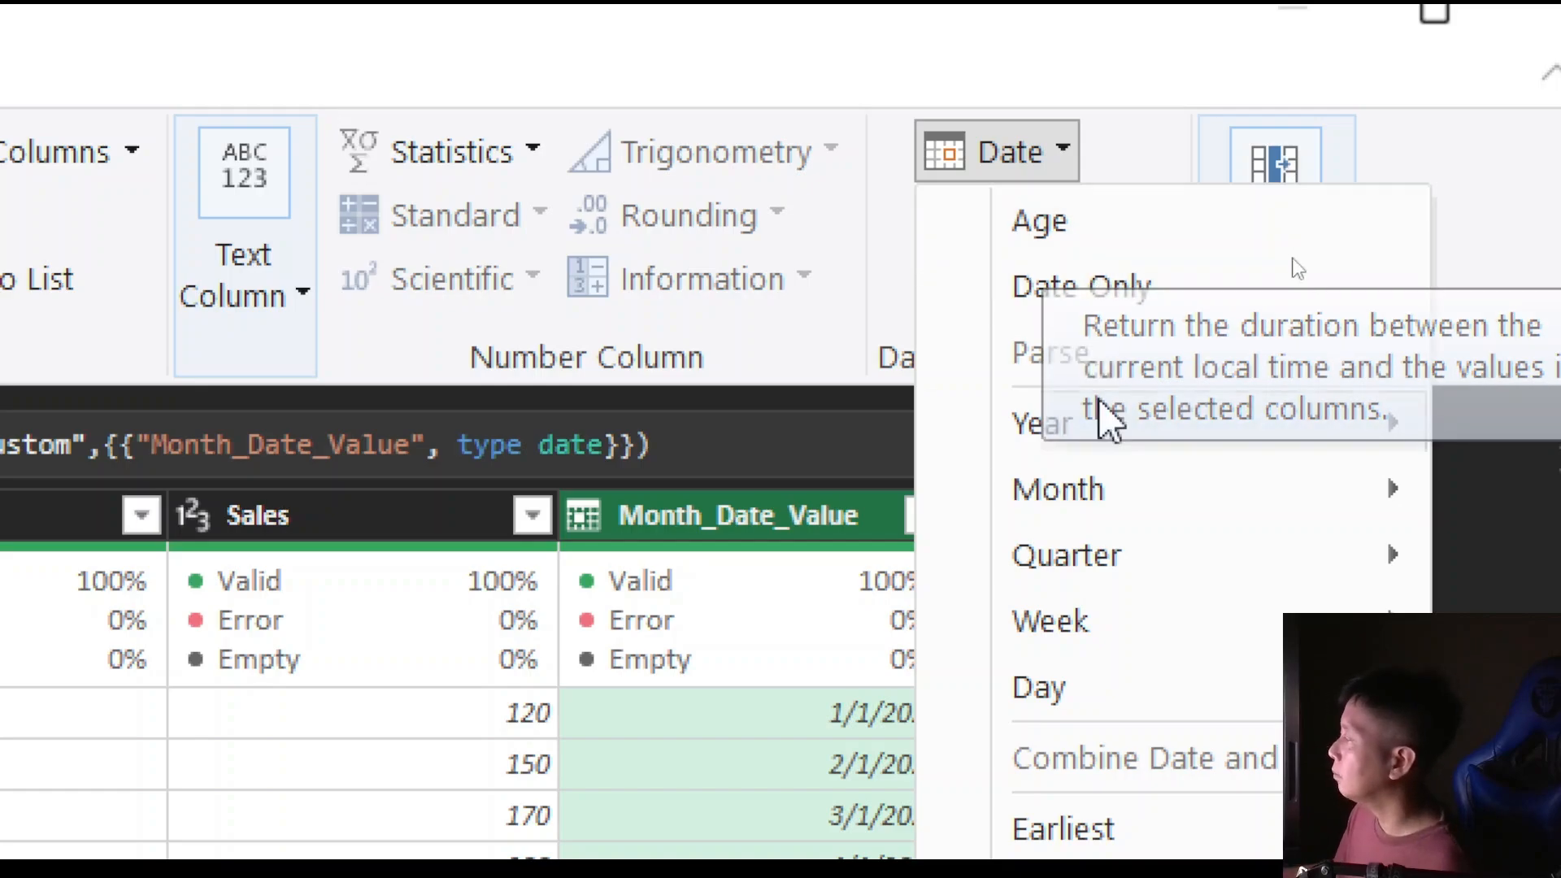
mouse_move(1103, 583)
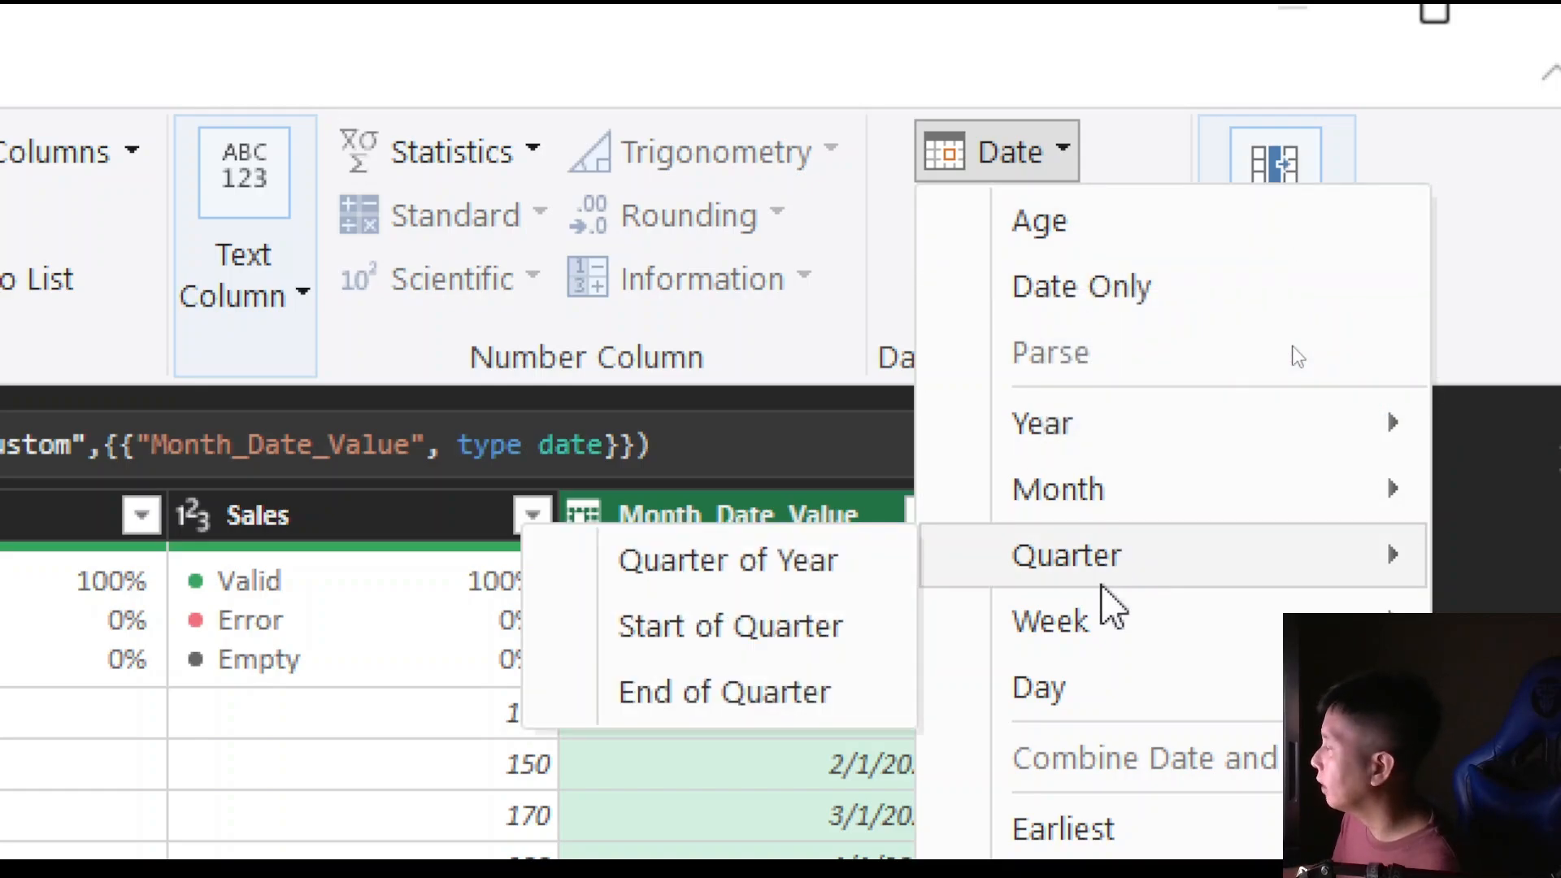
mouse_move(1120, 502)
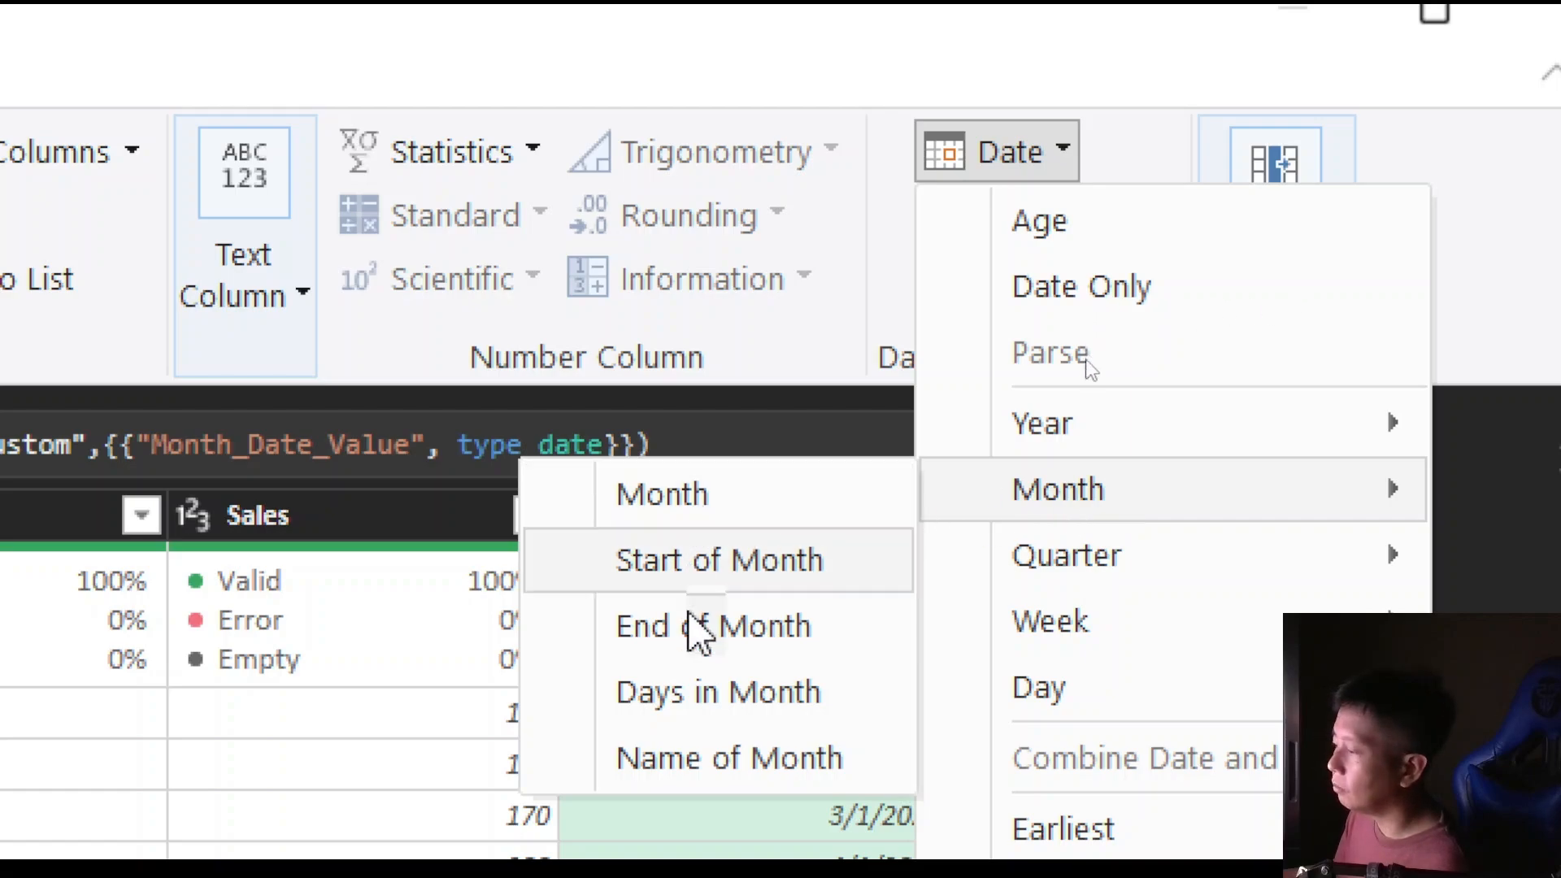
left_click(695, 760)
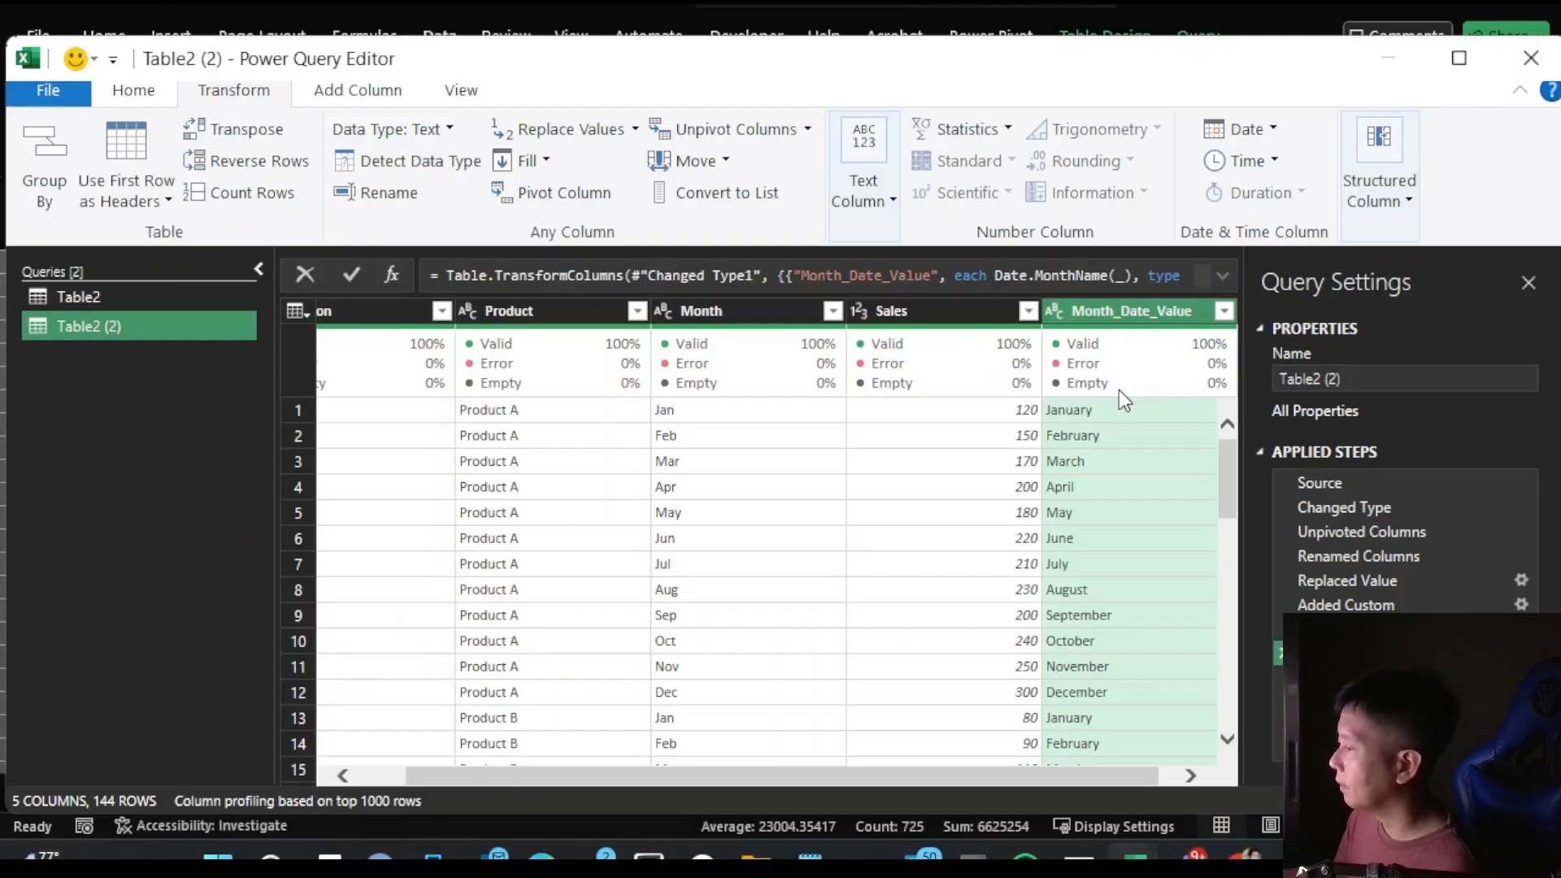
- Delete the applied step that converts Month_Date_Value to month names
left_click_drag(780, 776, 946, 774)
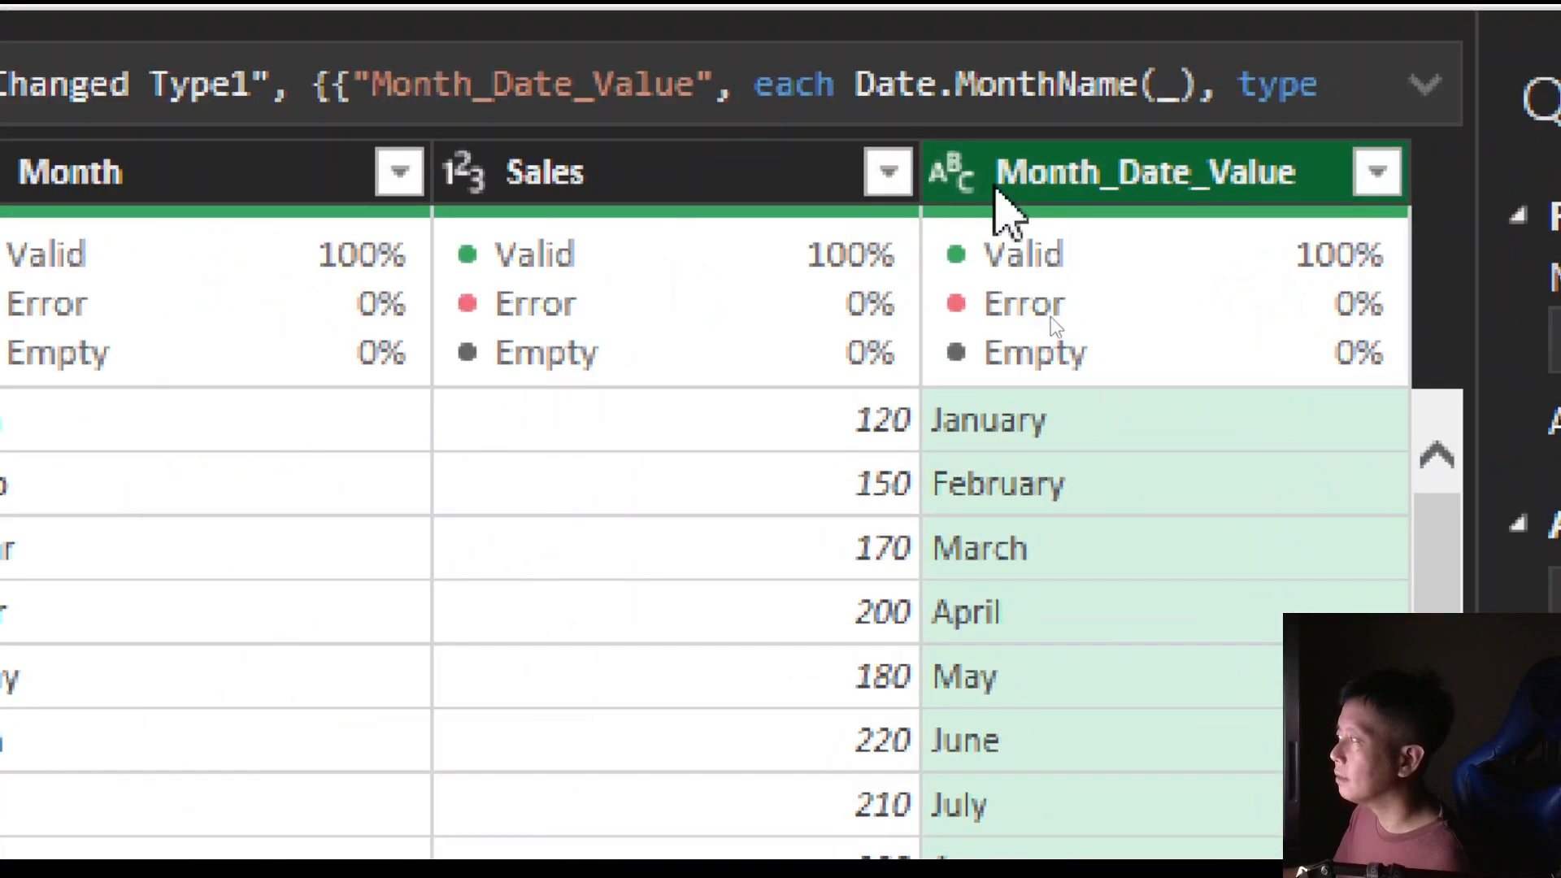
mouse_move(1046, 325)
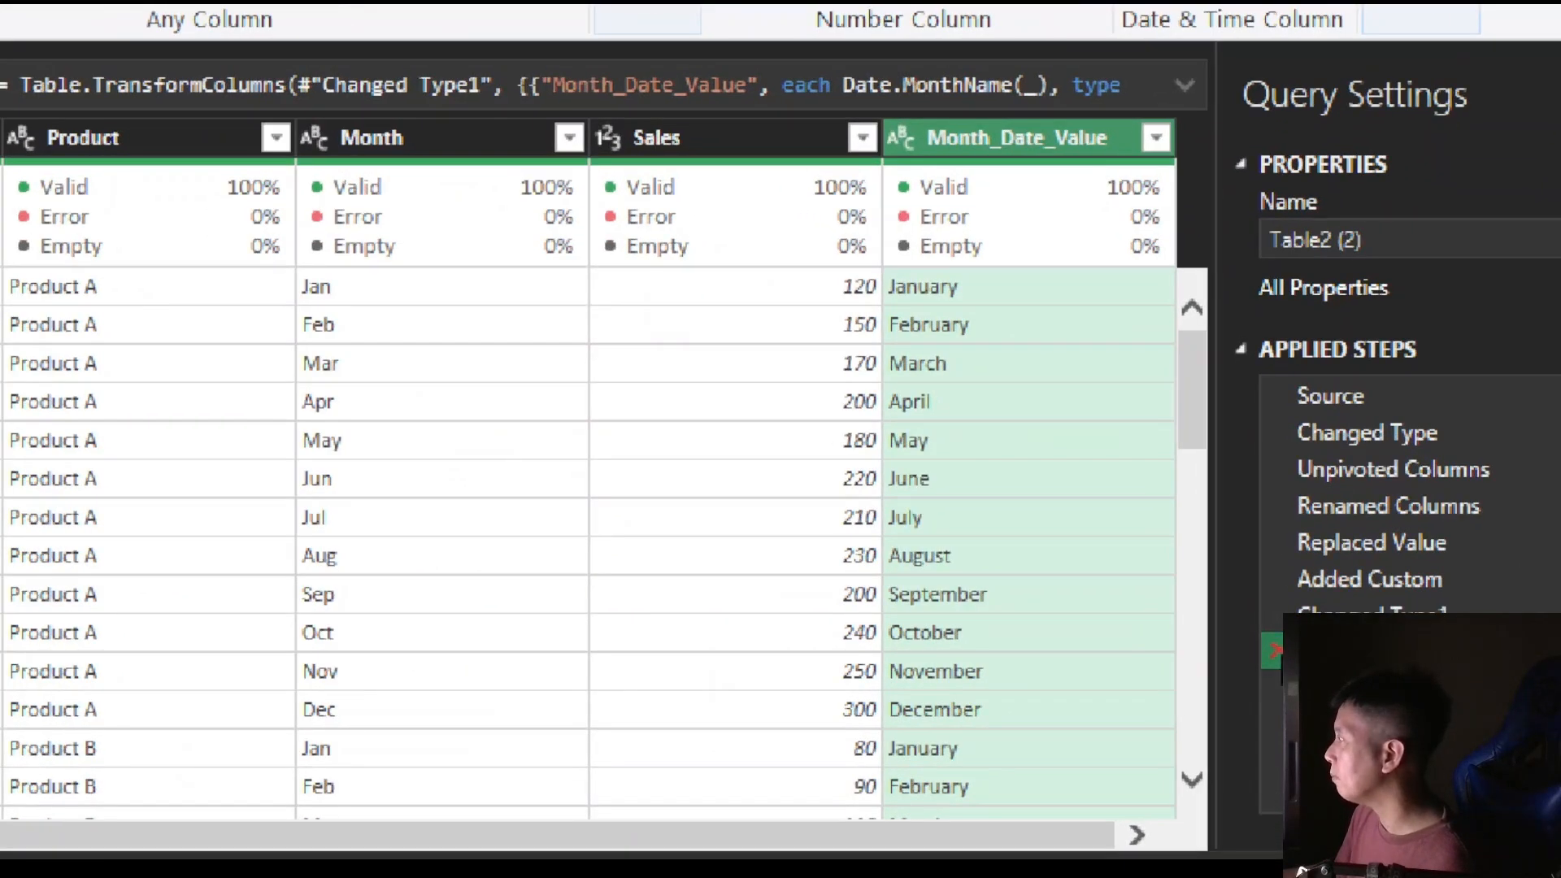
left_click(1280, 653)
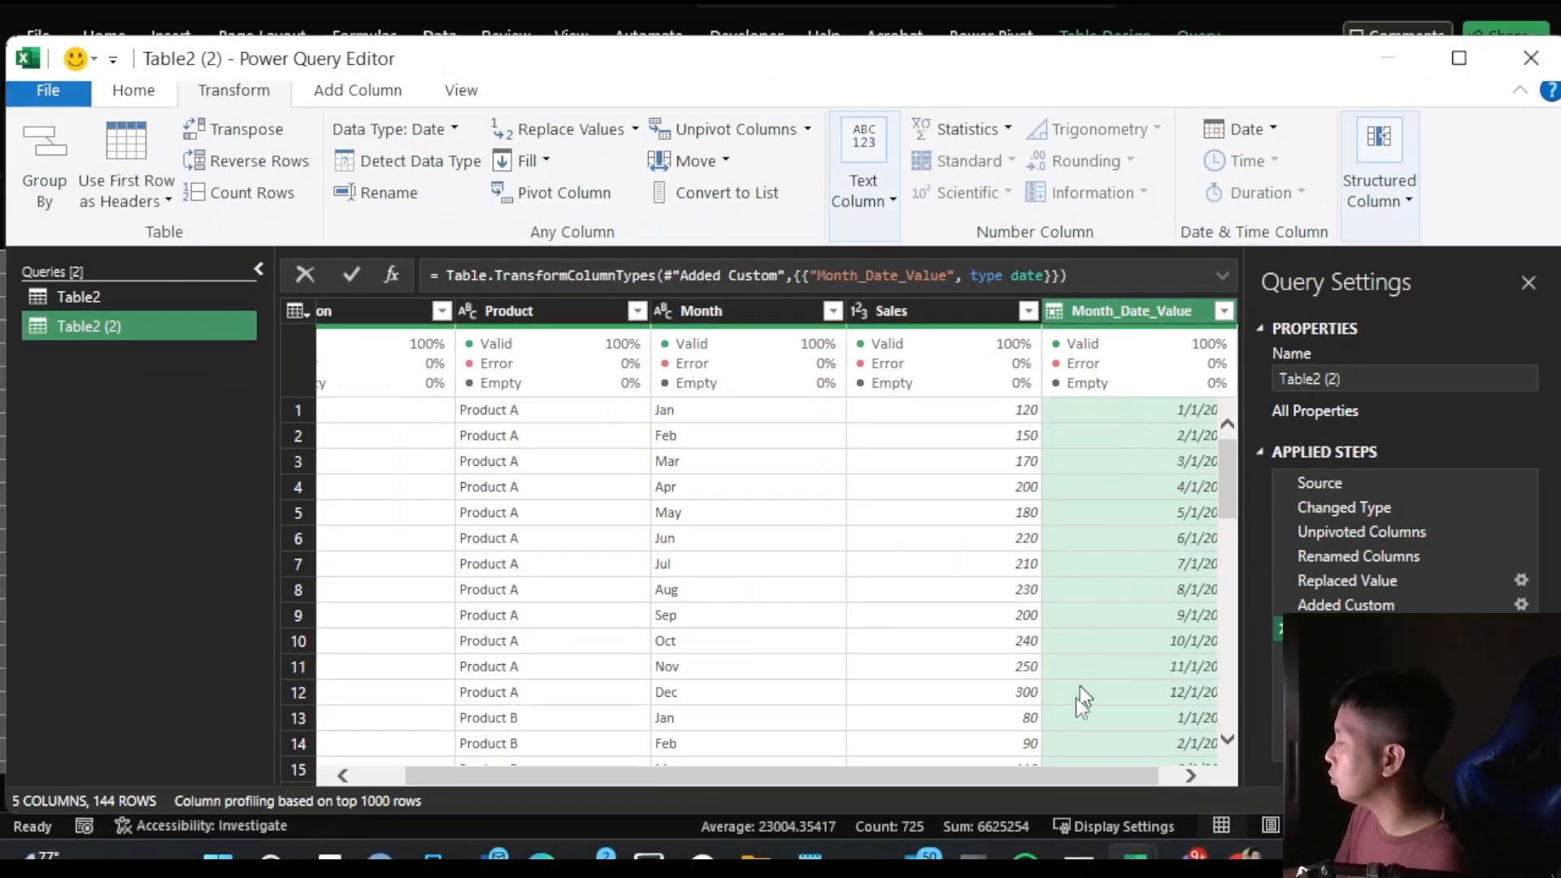
- Transform the dates in the Month_Date_Value column to End of Month
left_click_drag(1043, 774, 1124, 772)
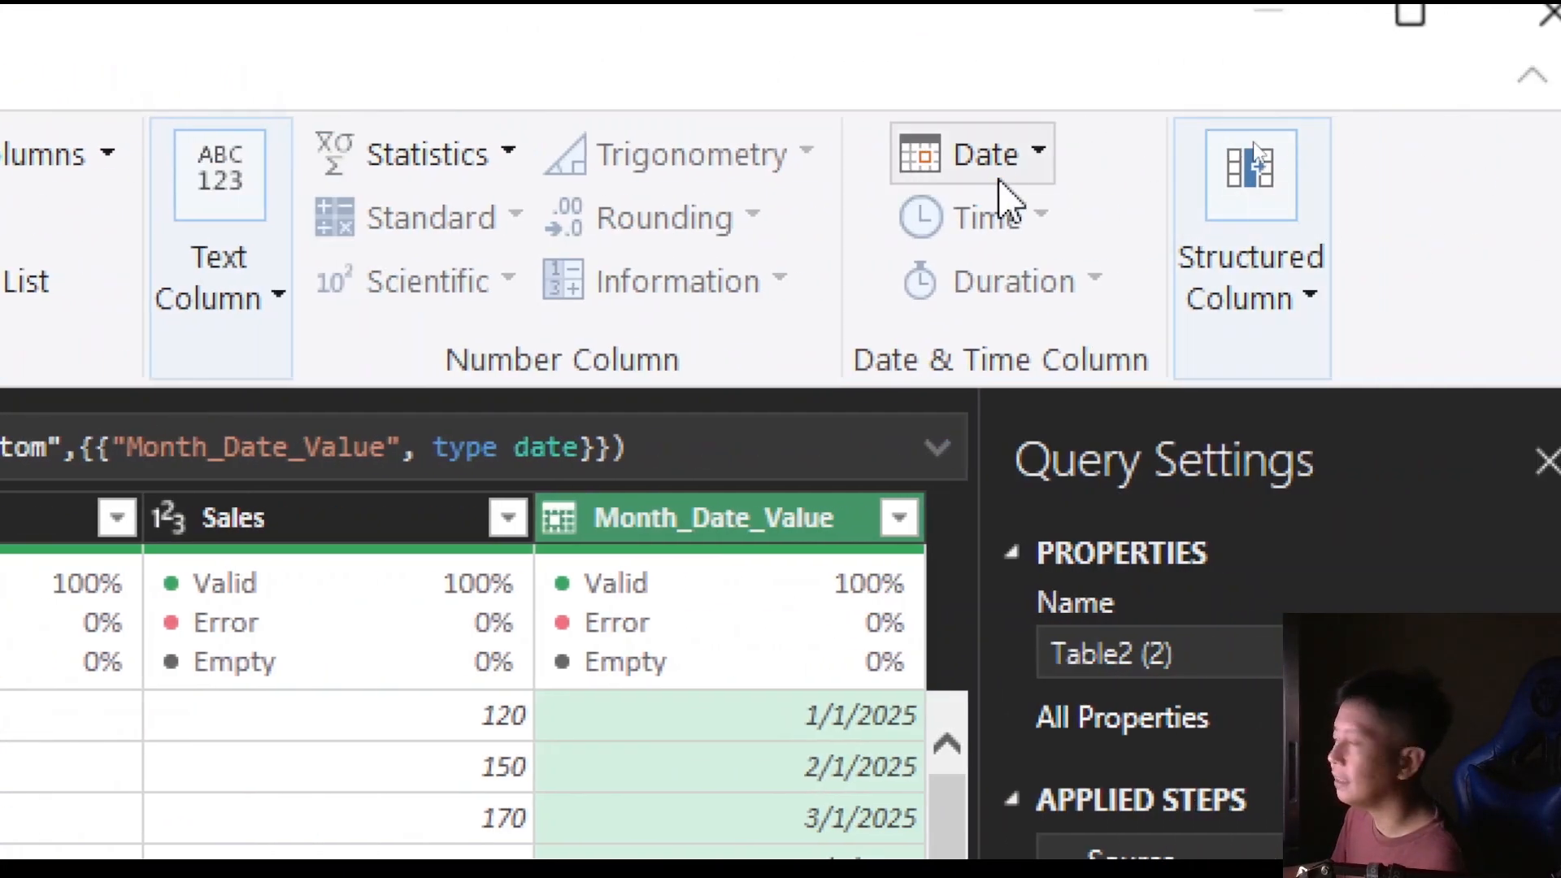
left_click(1038, 156)
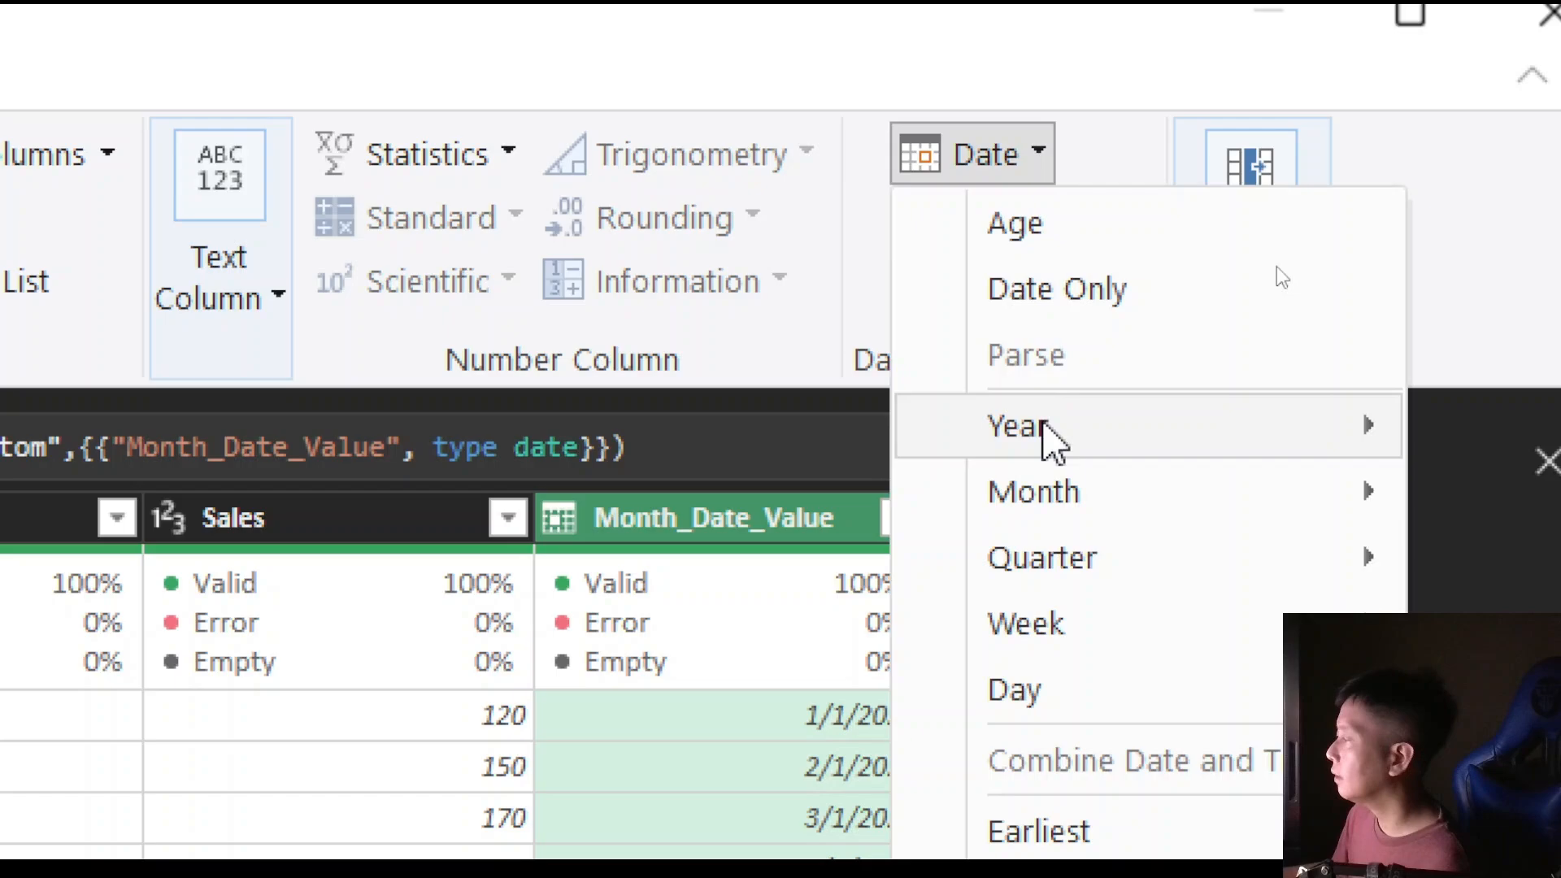
mouse_move(1081, 505)
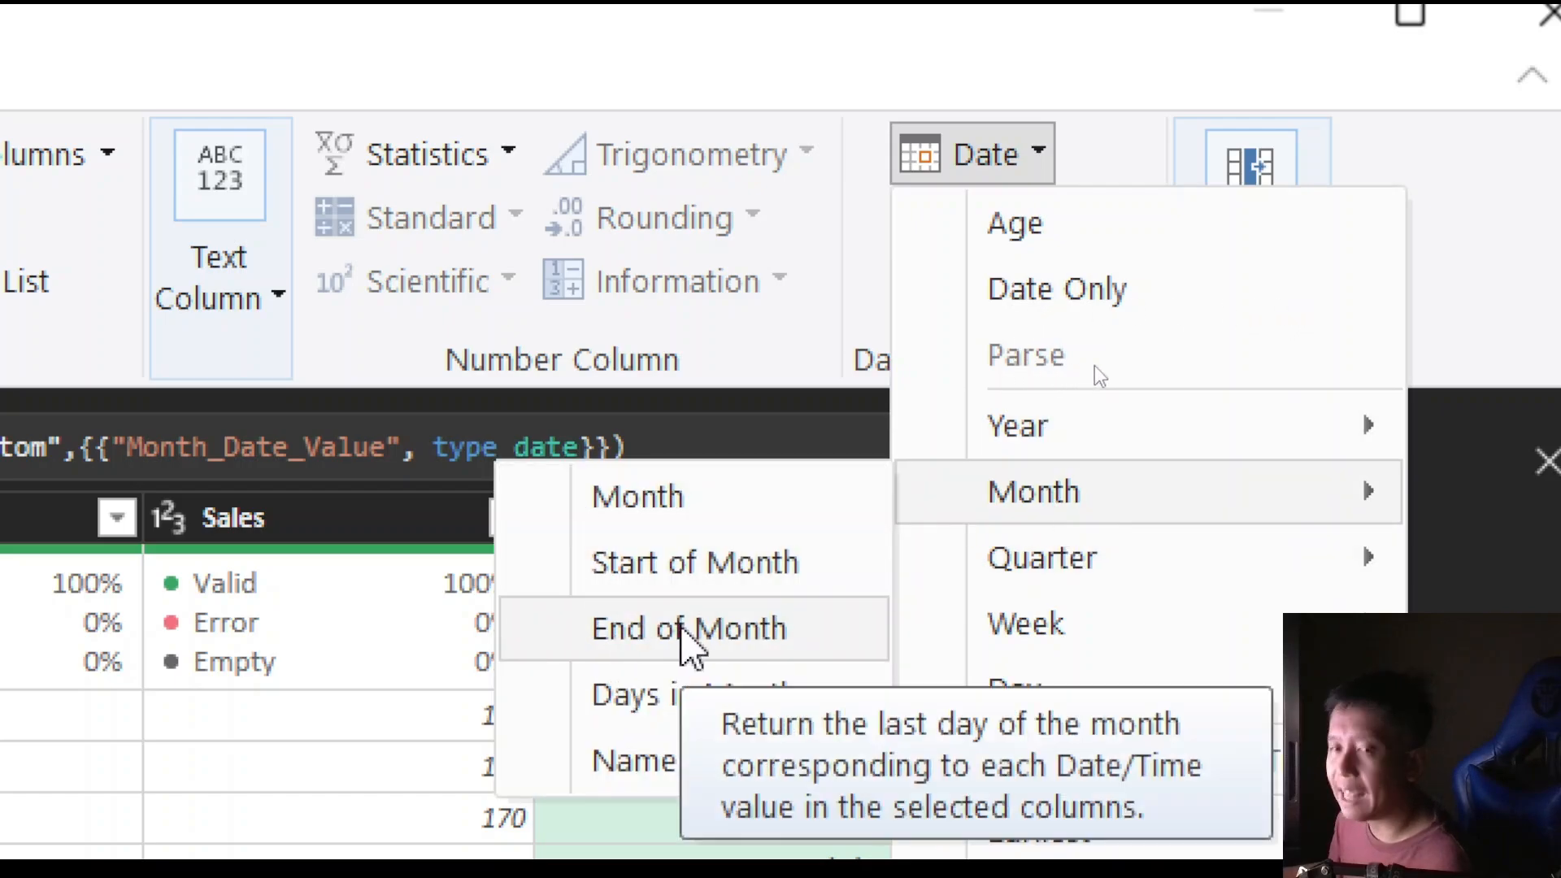
left_click(691, 644)
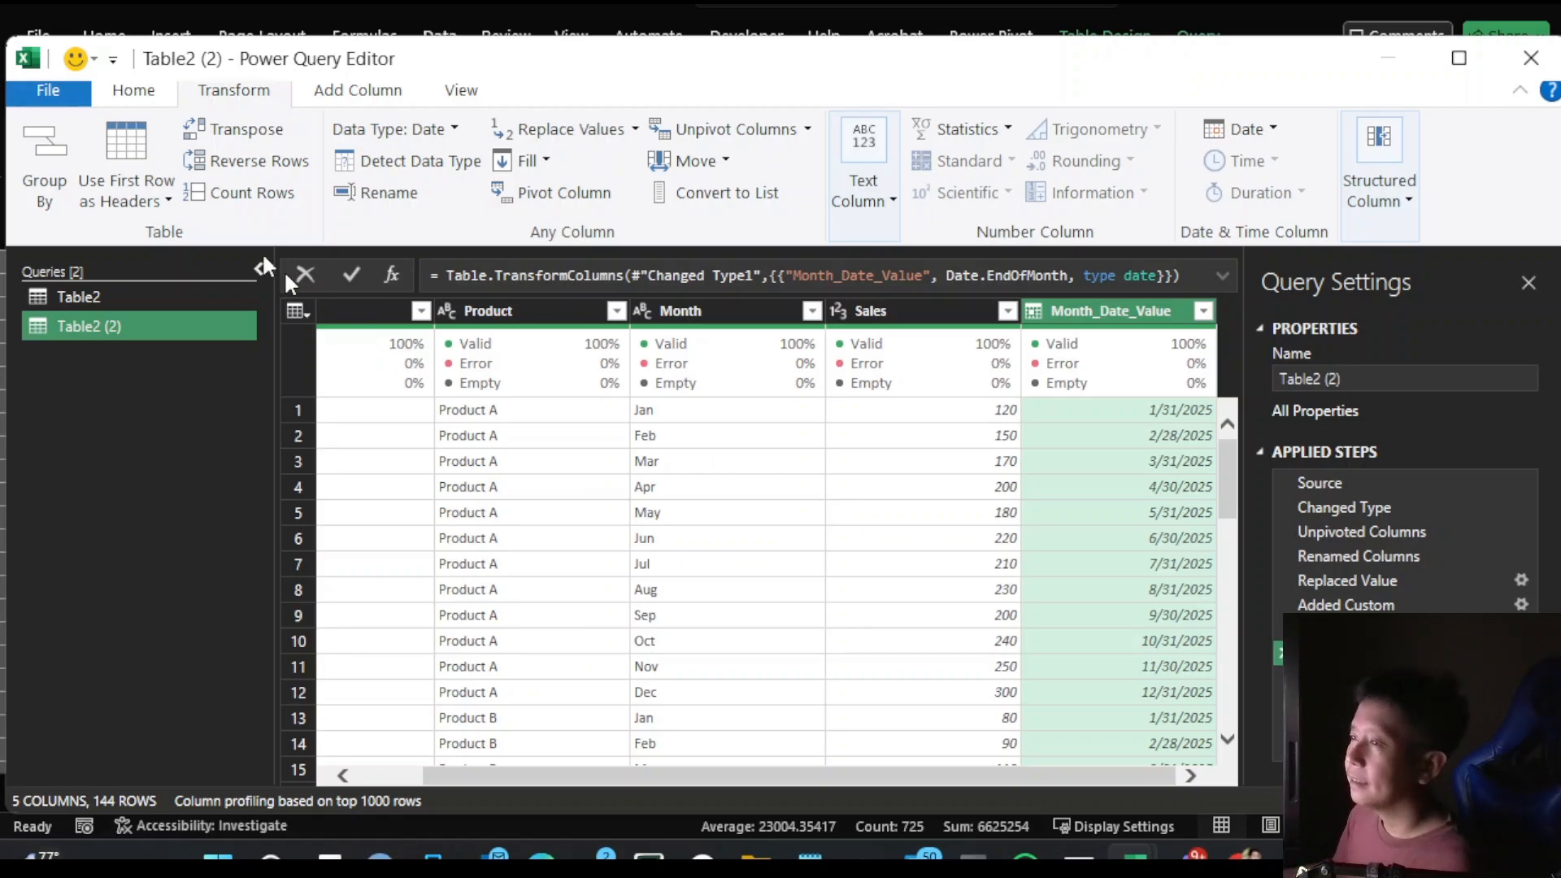
- Close the query editor and load the Table2 (2) query into its worksheet
left_click(50, 90)
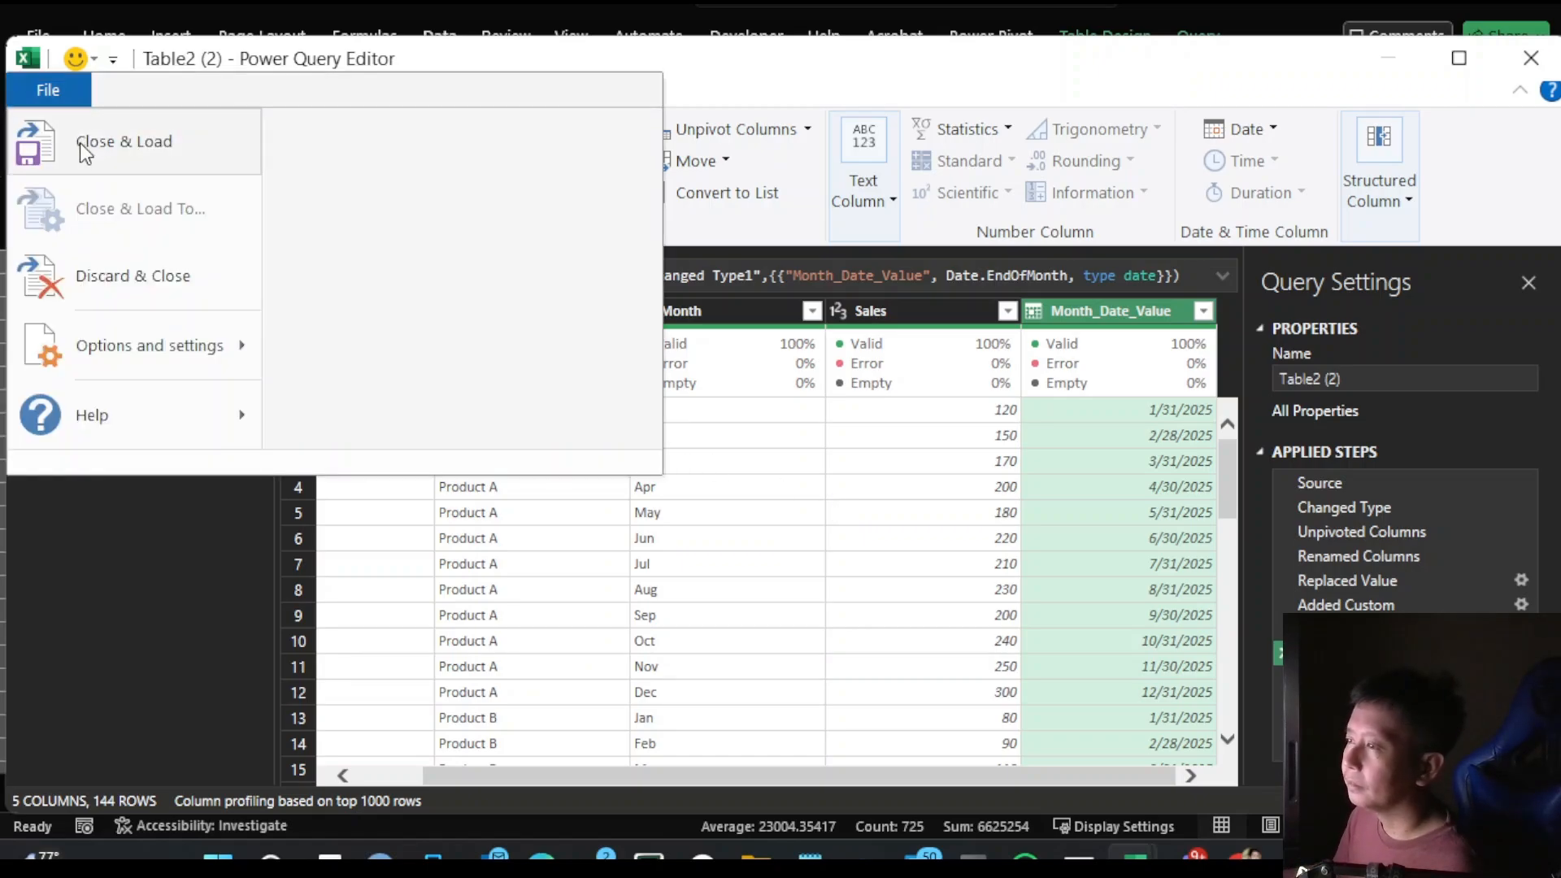
left_click(80, 143)
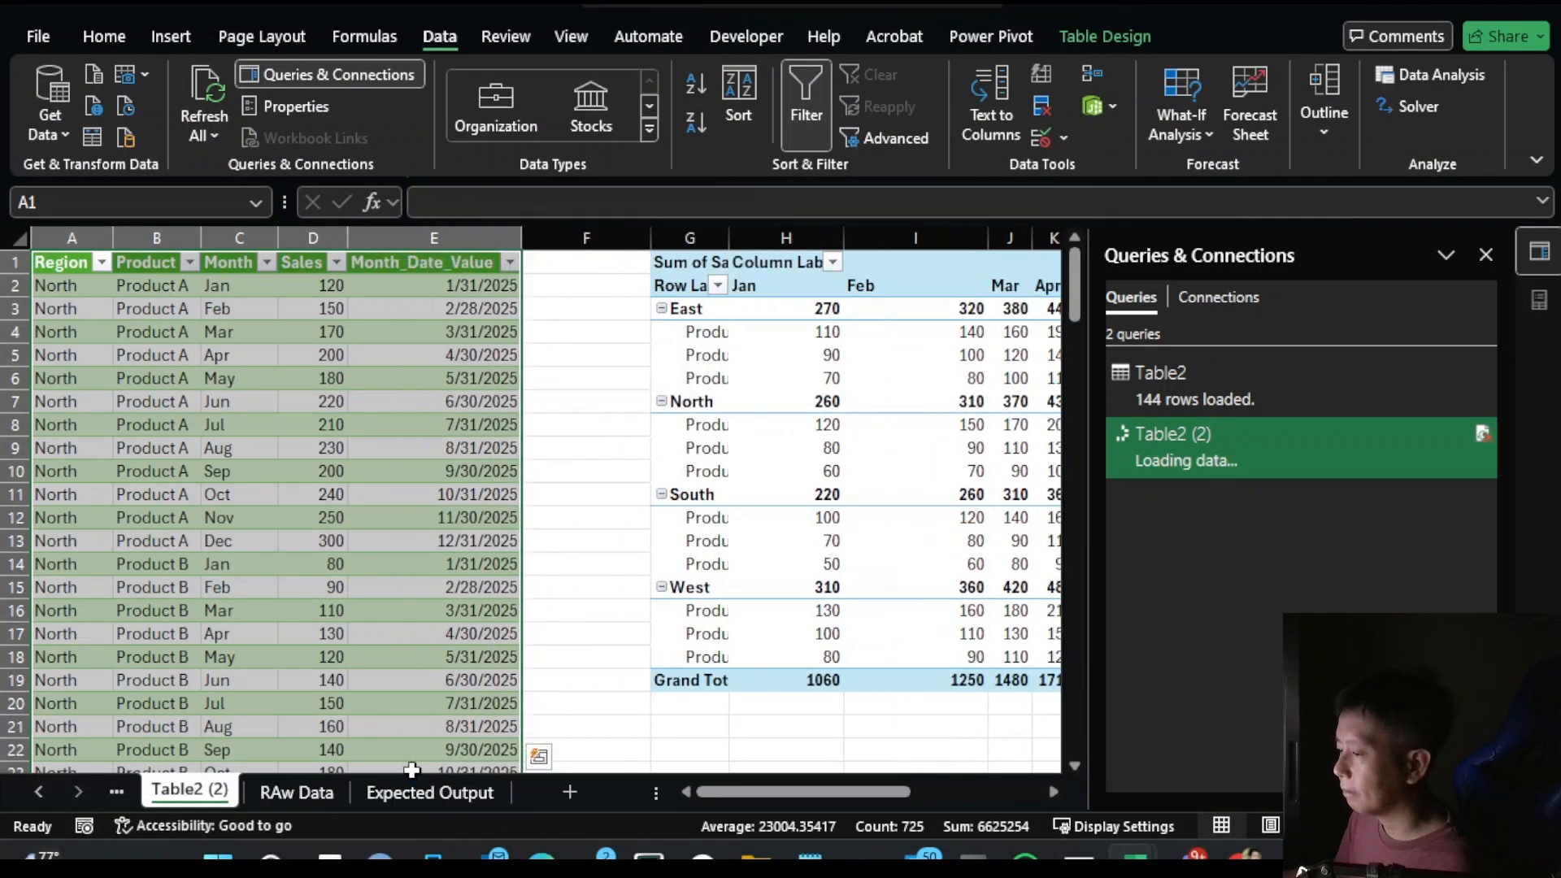
left_click_drag(764, 793, 719, 807)
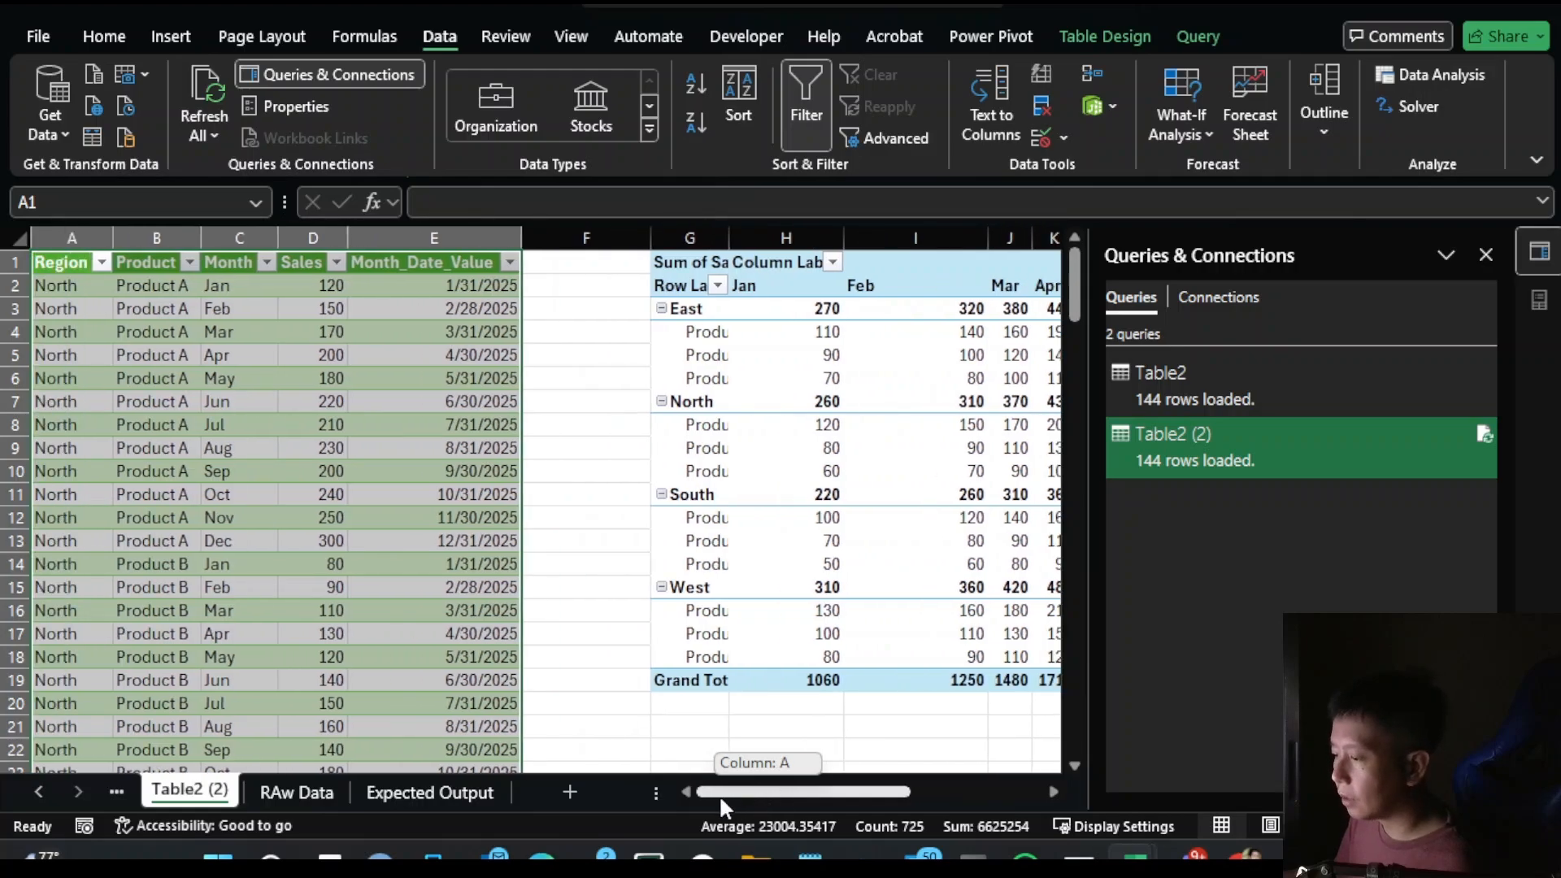
left_click(198, 448)
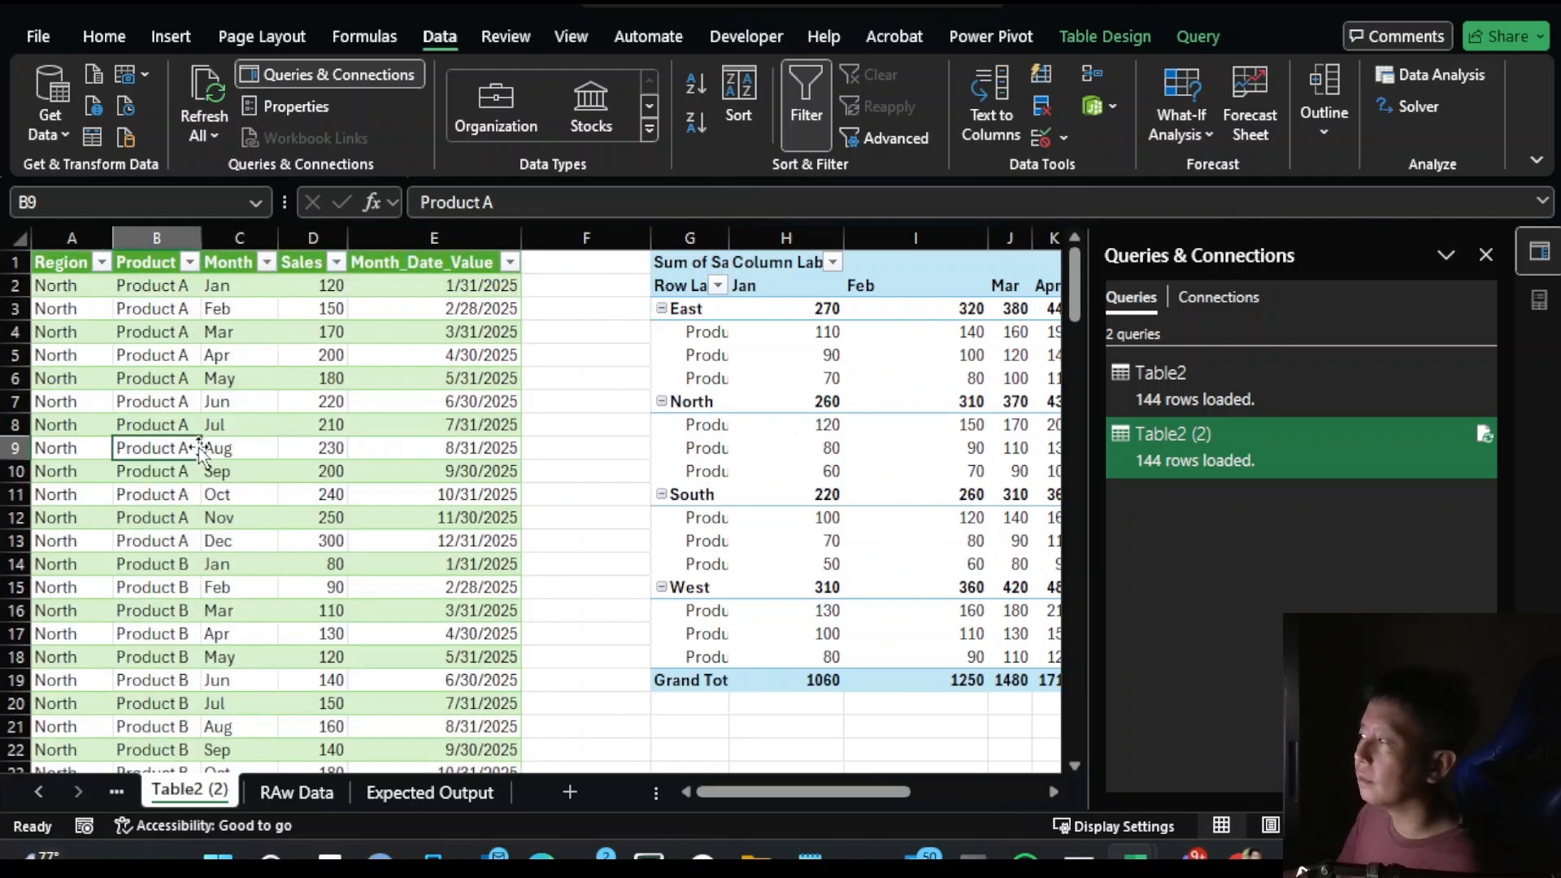
left_click(834, 792)
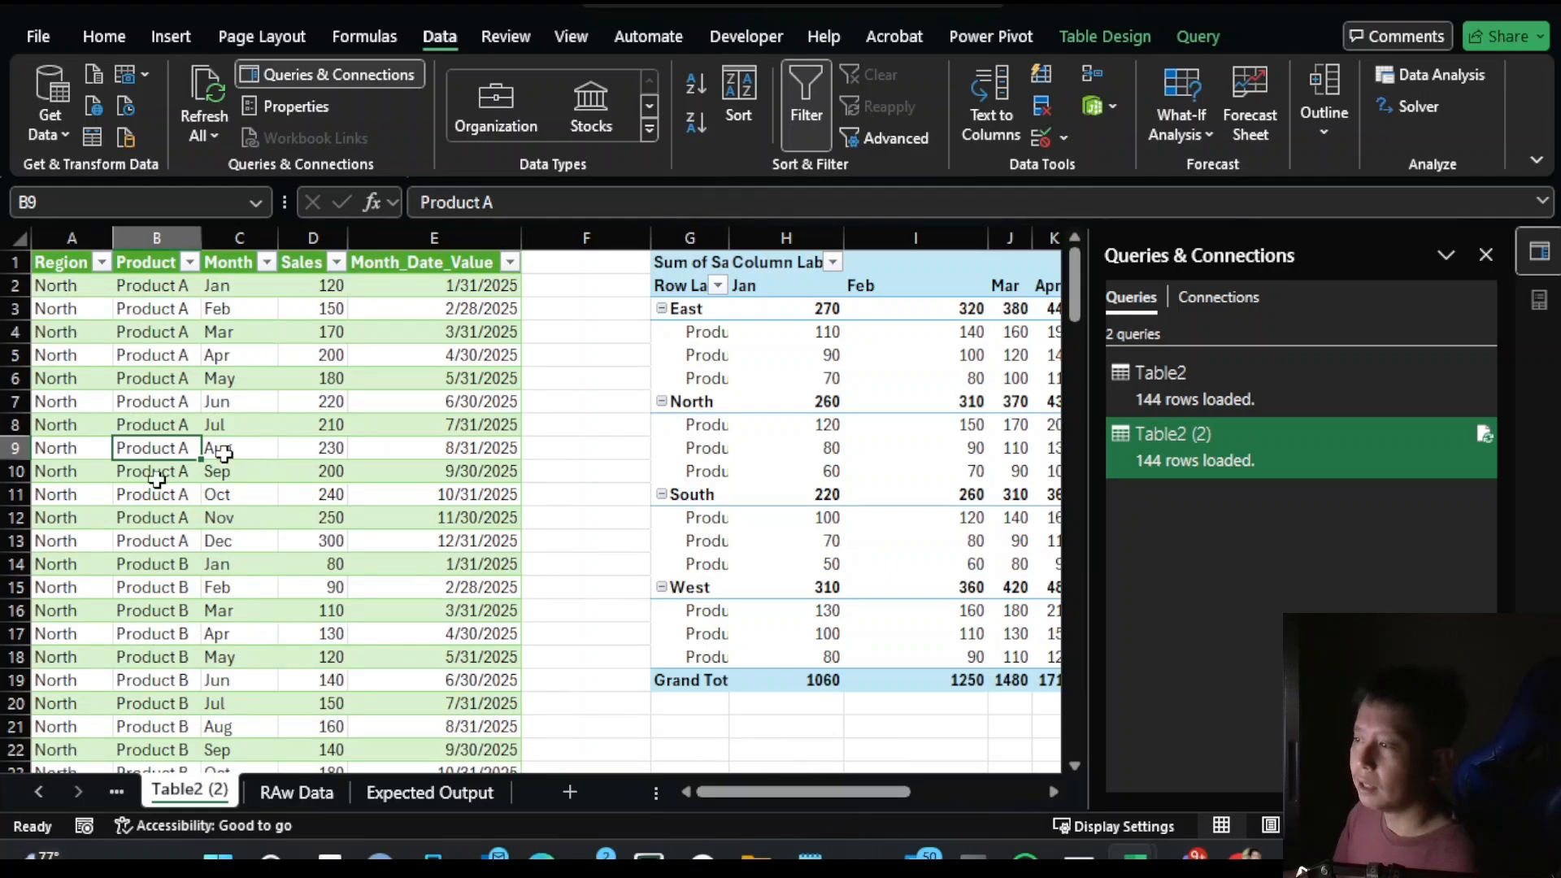
scroll(200, 468, "up", 3)
scroll(226, 456, "up", 1)
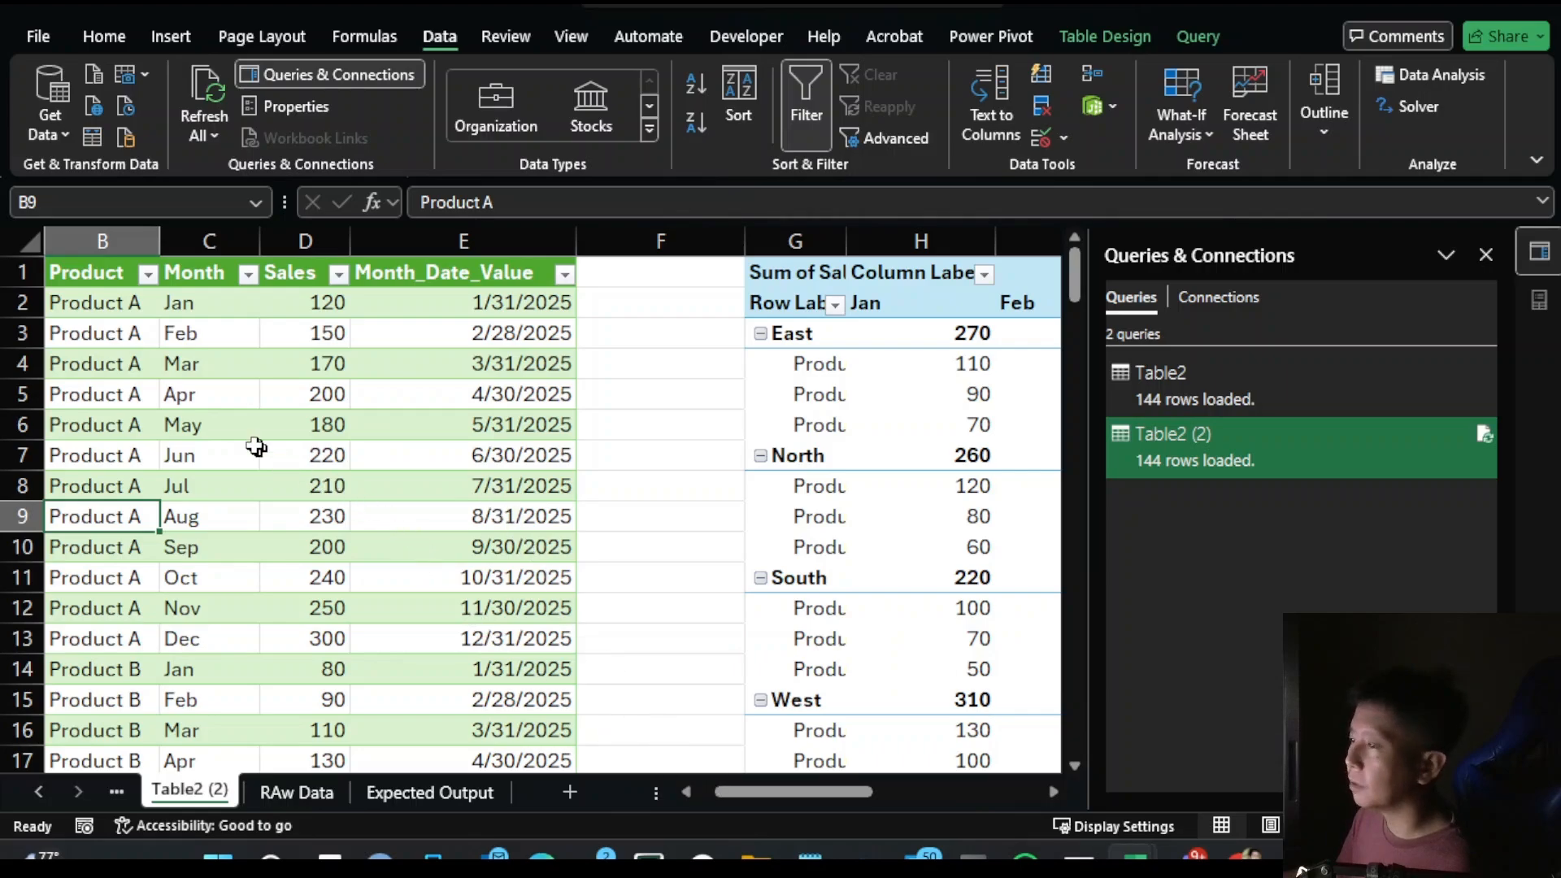
- Insert a PivotTable on a new worksheet, using the loaded Table2 (2) query table as its source
left_click(232, 425)
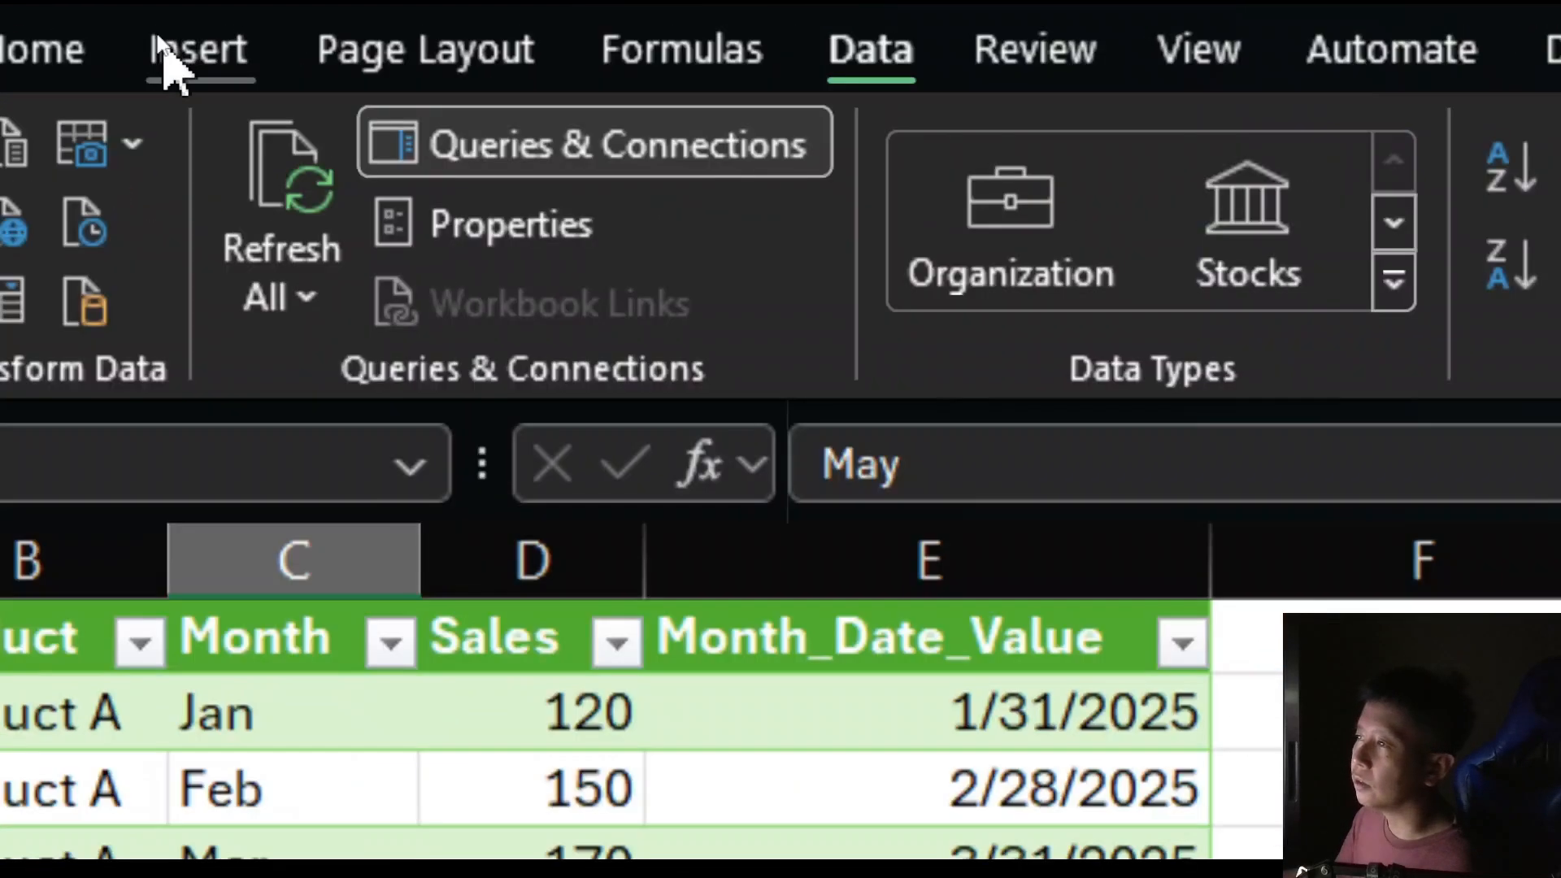
left_click(162, 39)
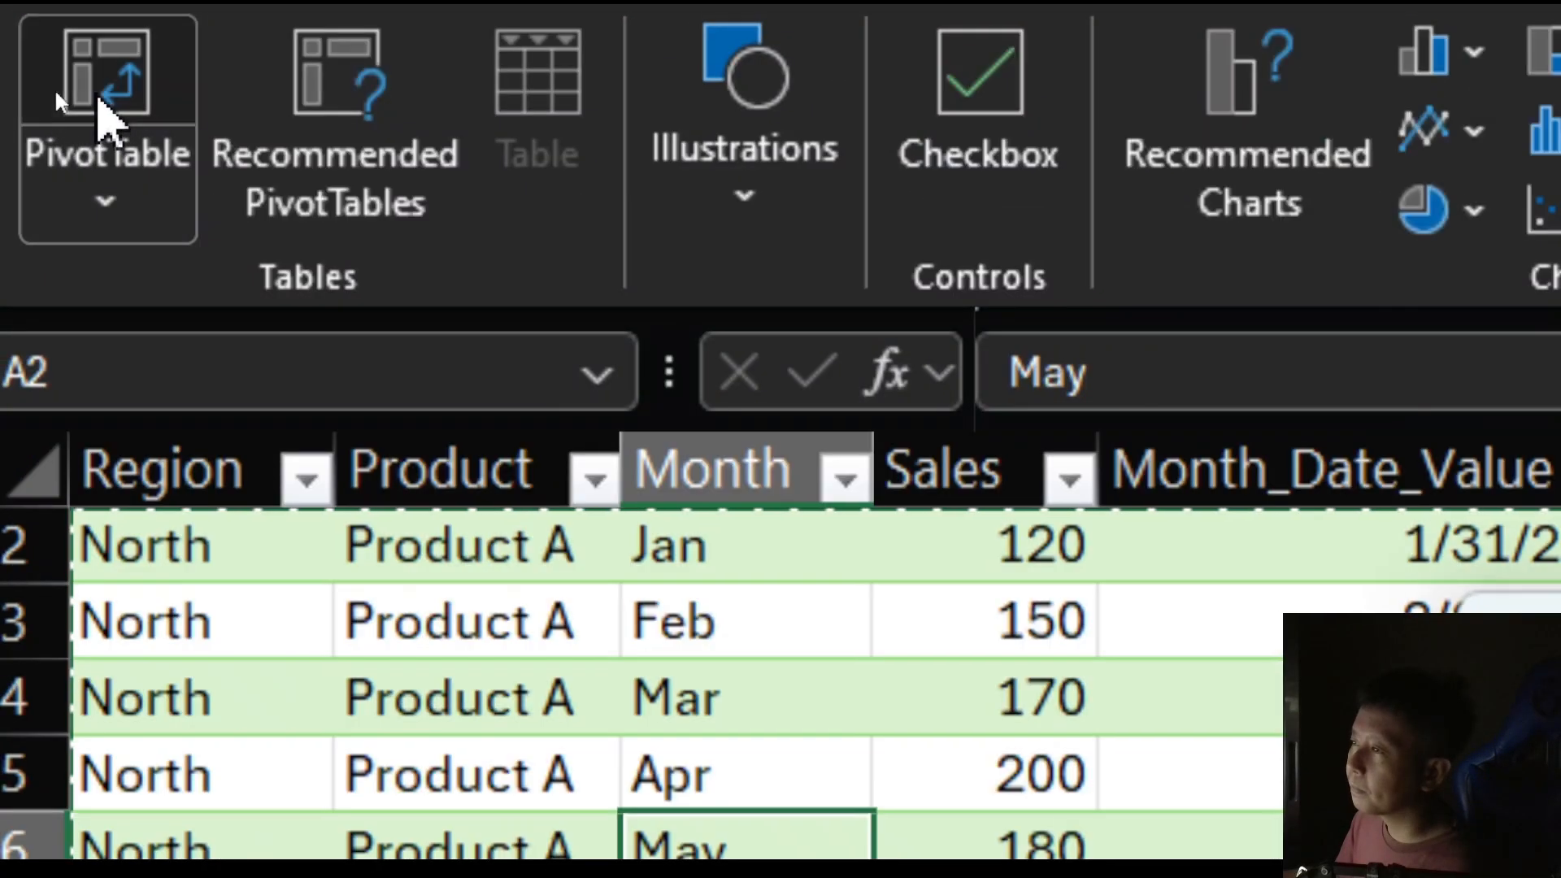
left_click(98, 97)
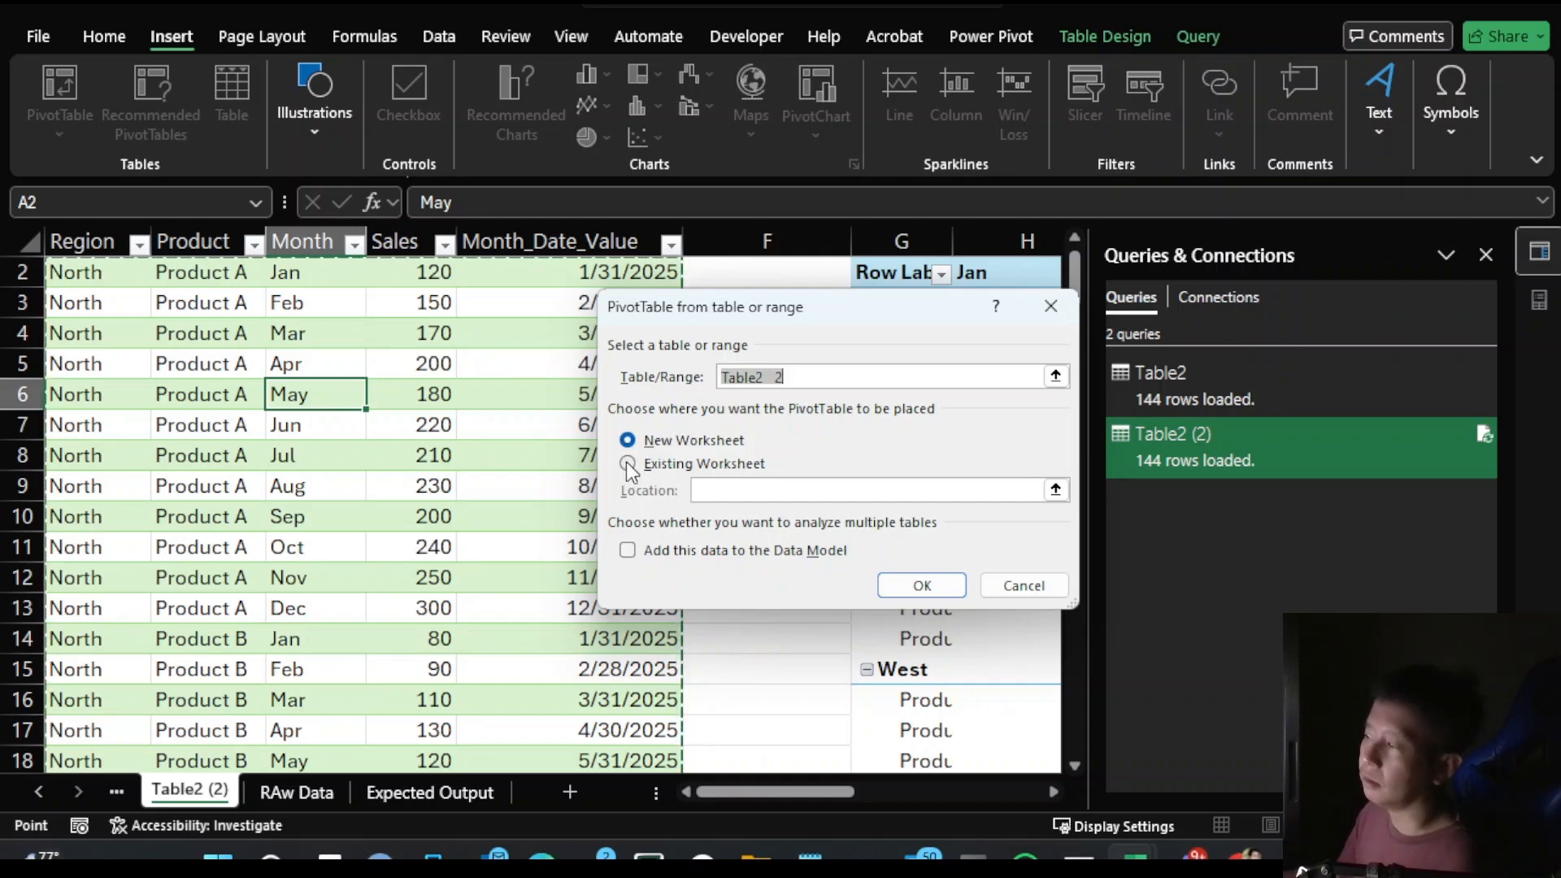
left_click(921, 587)
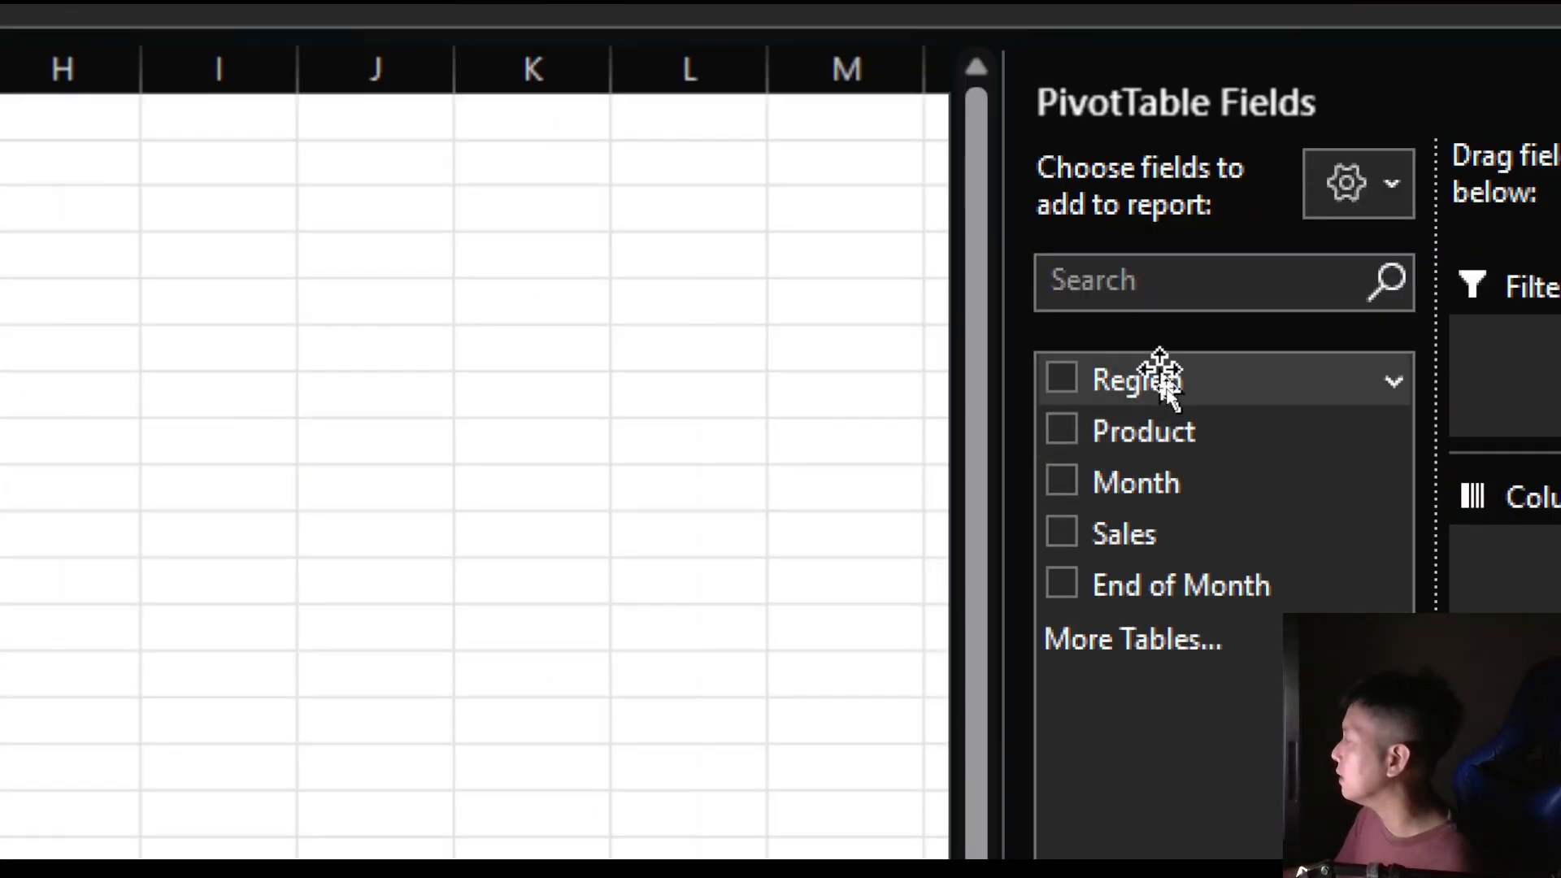
- Add Region and Product as the PivotTable's row fields and Sales as its summed value field
left_click_drag(1168, 397, 1296, 467)
left_click_drag(1379, 529, 1359, 601)
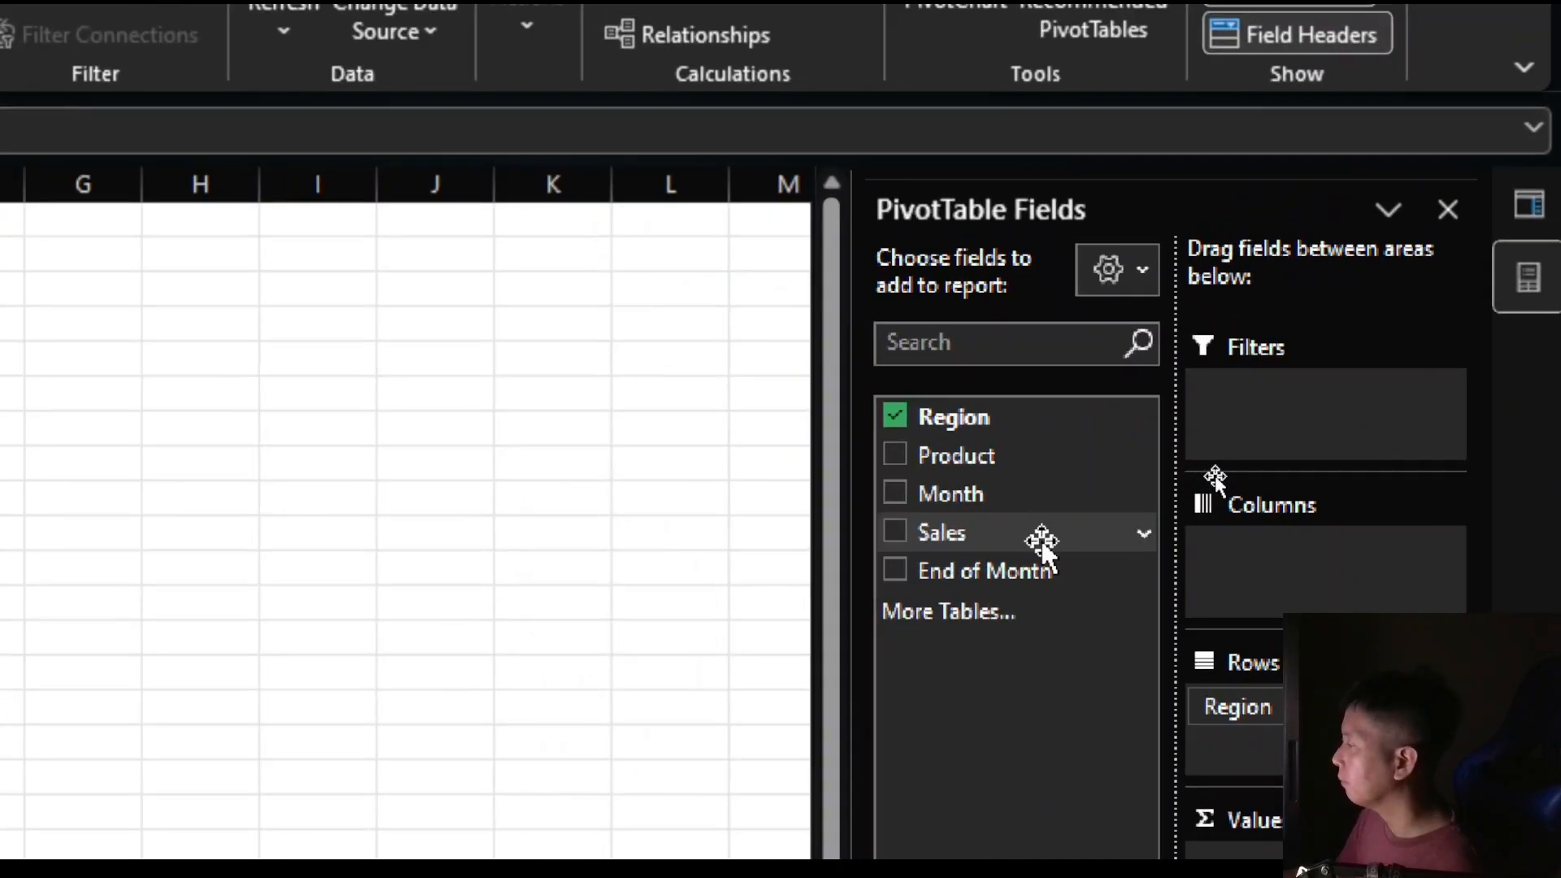
left_click(1041, 536)
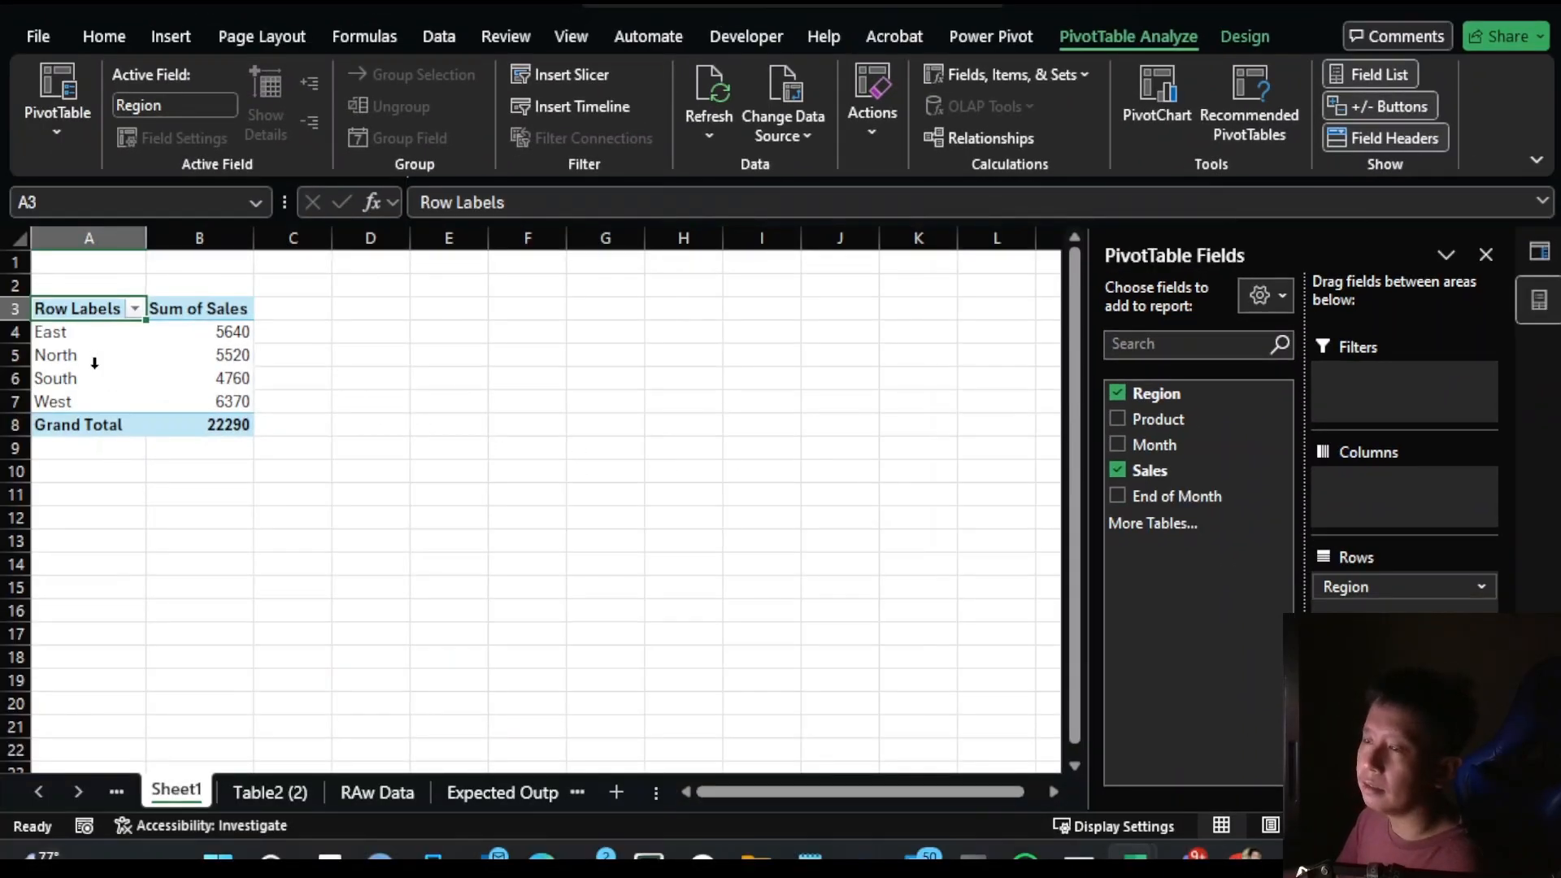
scroll(91, 363, "up", 4)
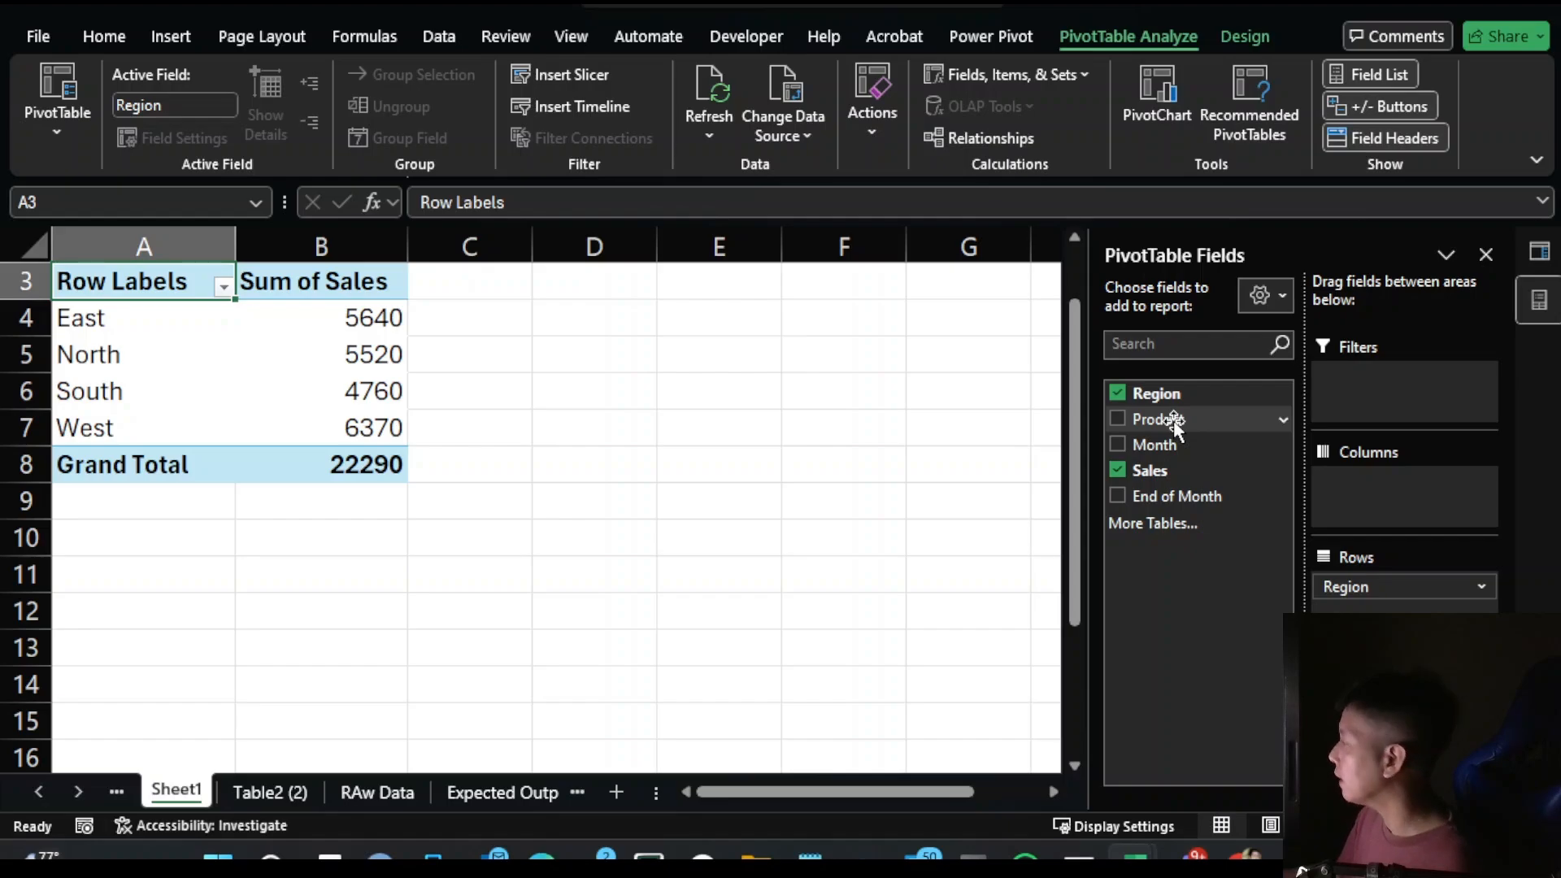
left_click_drag(1174, 422, 1377, 620)
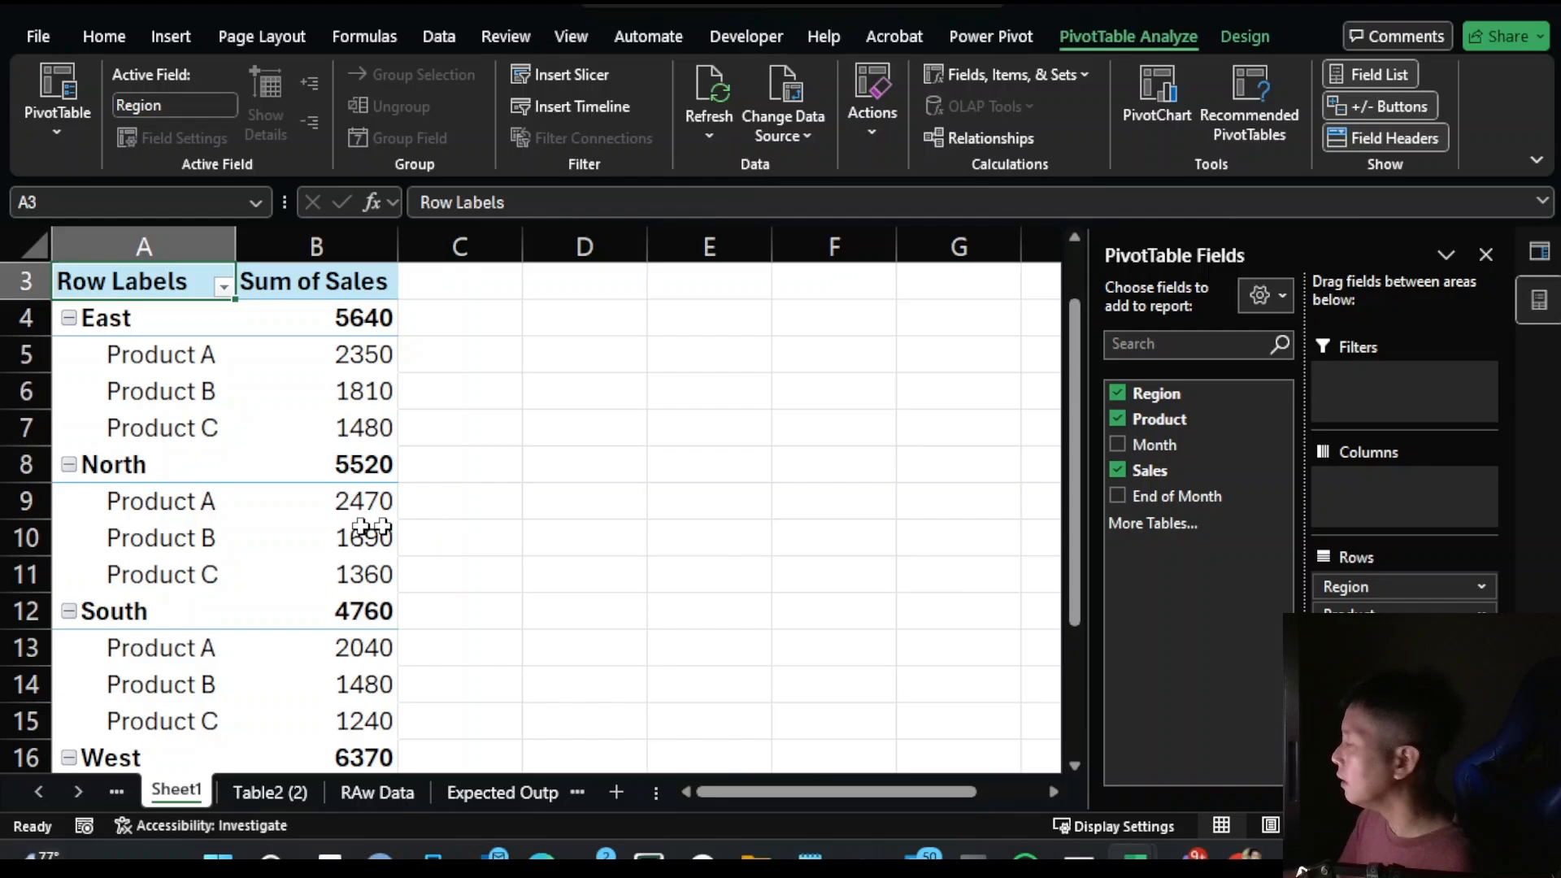
- Examine the PivotTable's sales sums for each region and product, down to the grand total
scroll(268, 504, "up", 1)
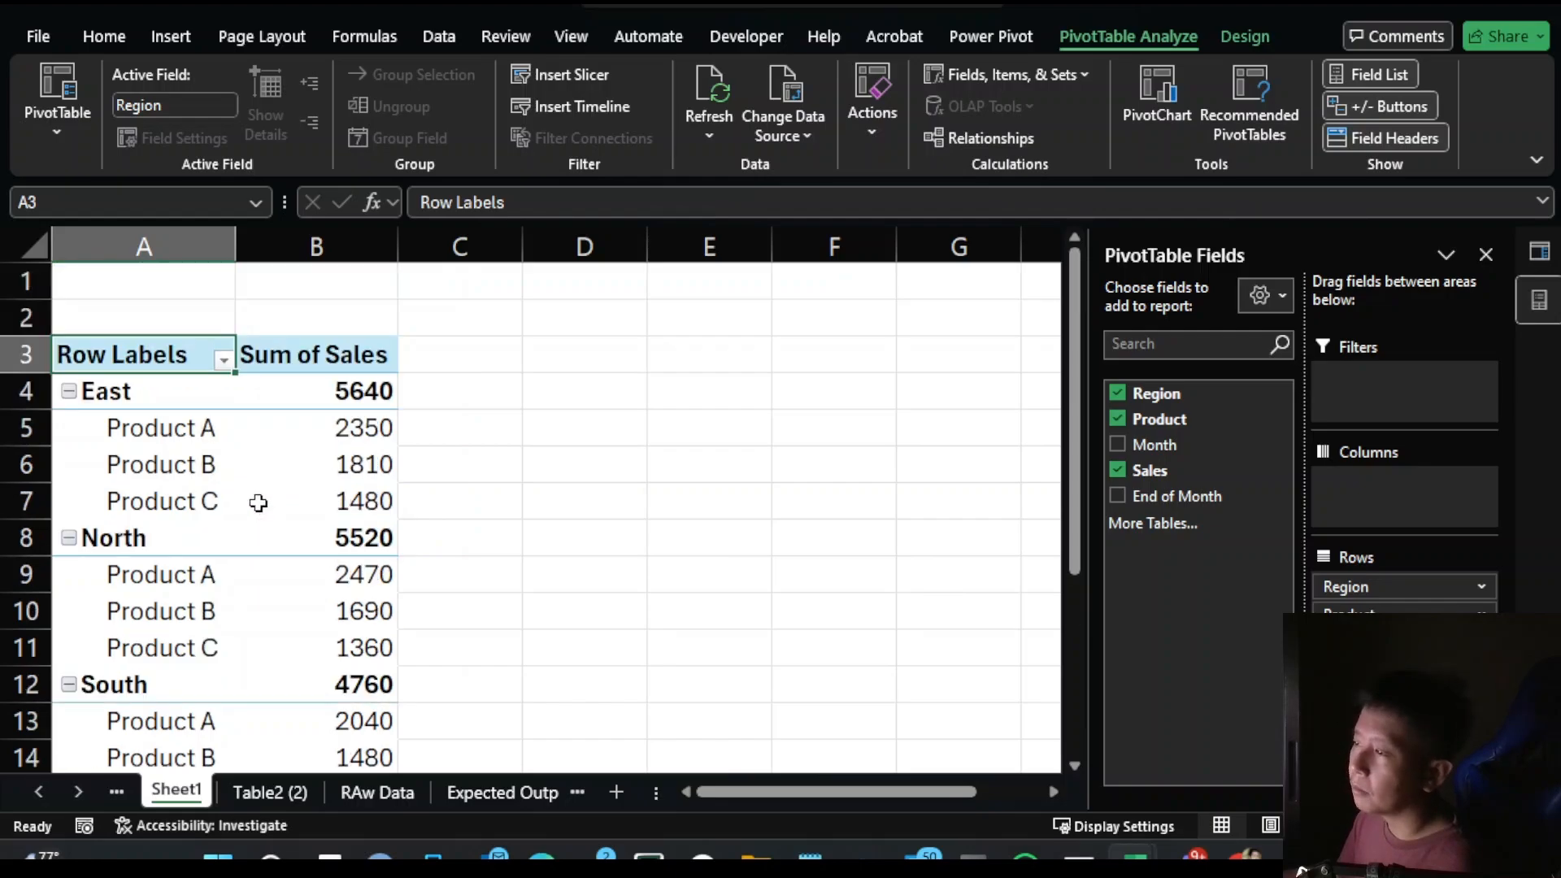
scroll(456, 536, "down", 2)
scroll(469, 540, "up", 2)
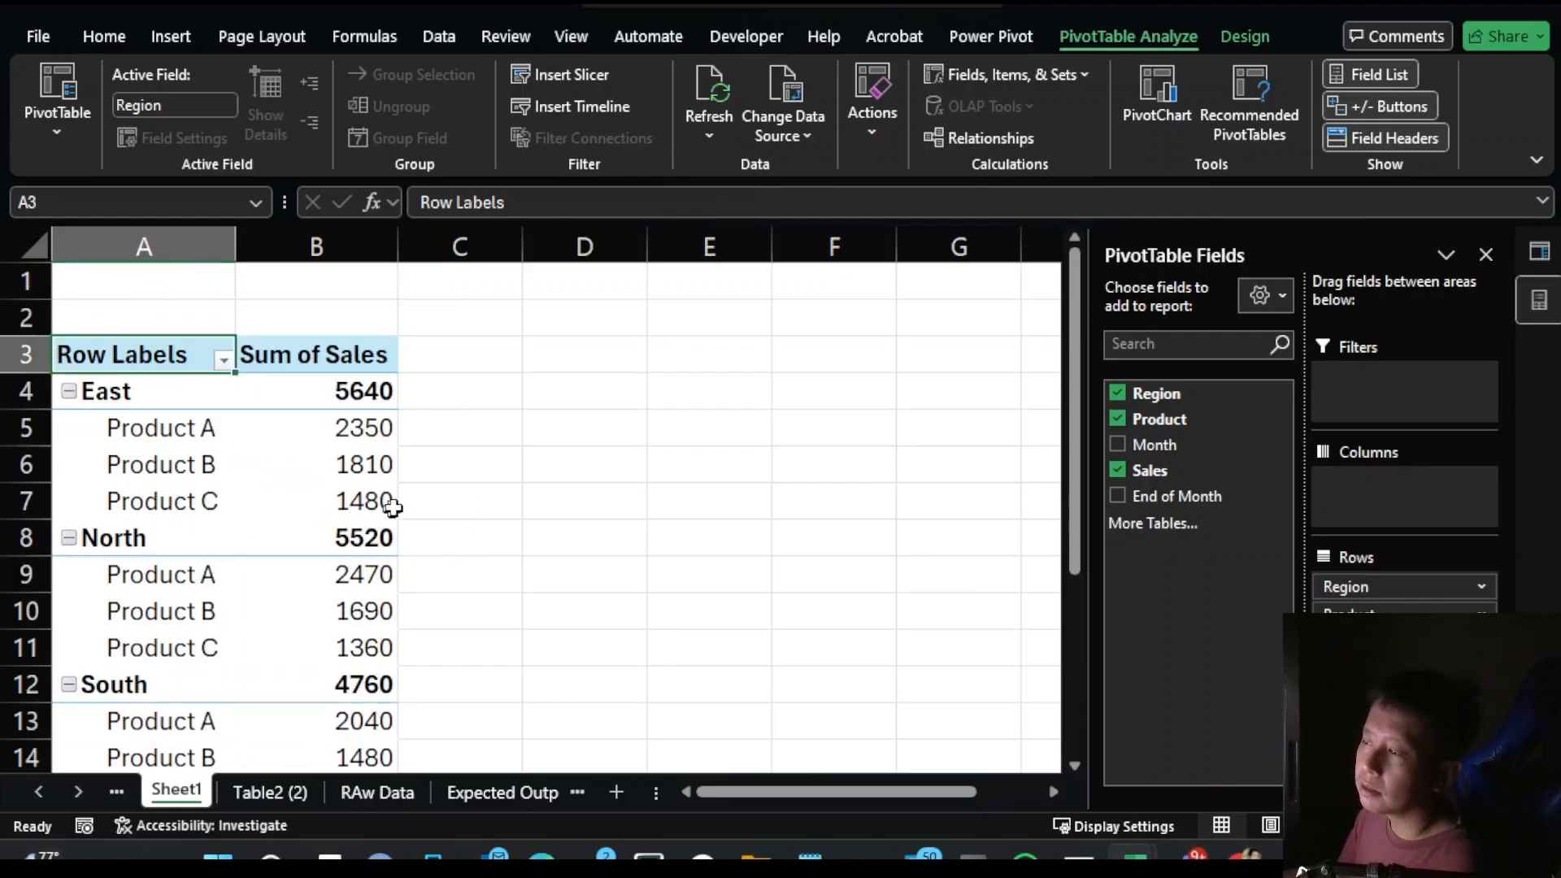
scroll(455, 512, "down", 2)
scroll(251, 509, "down", 1)
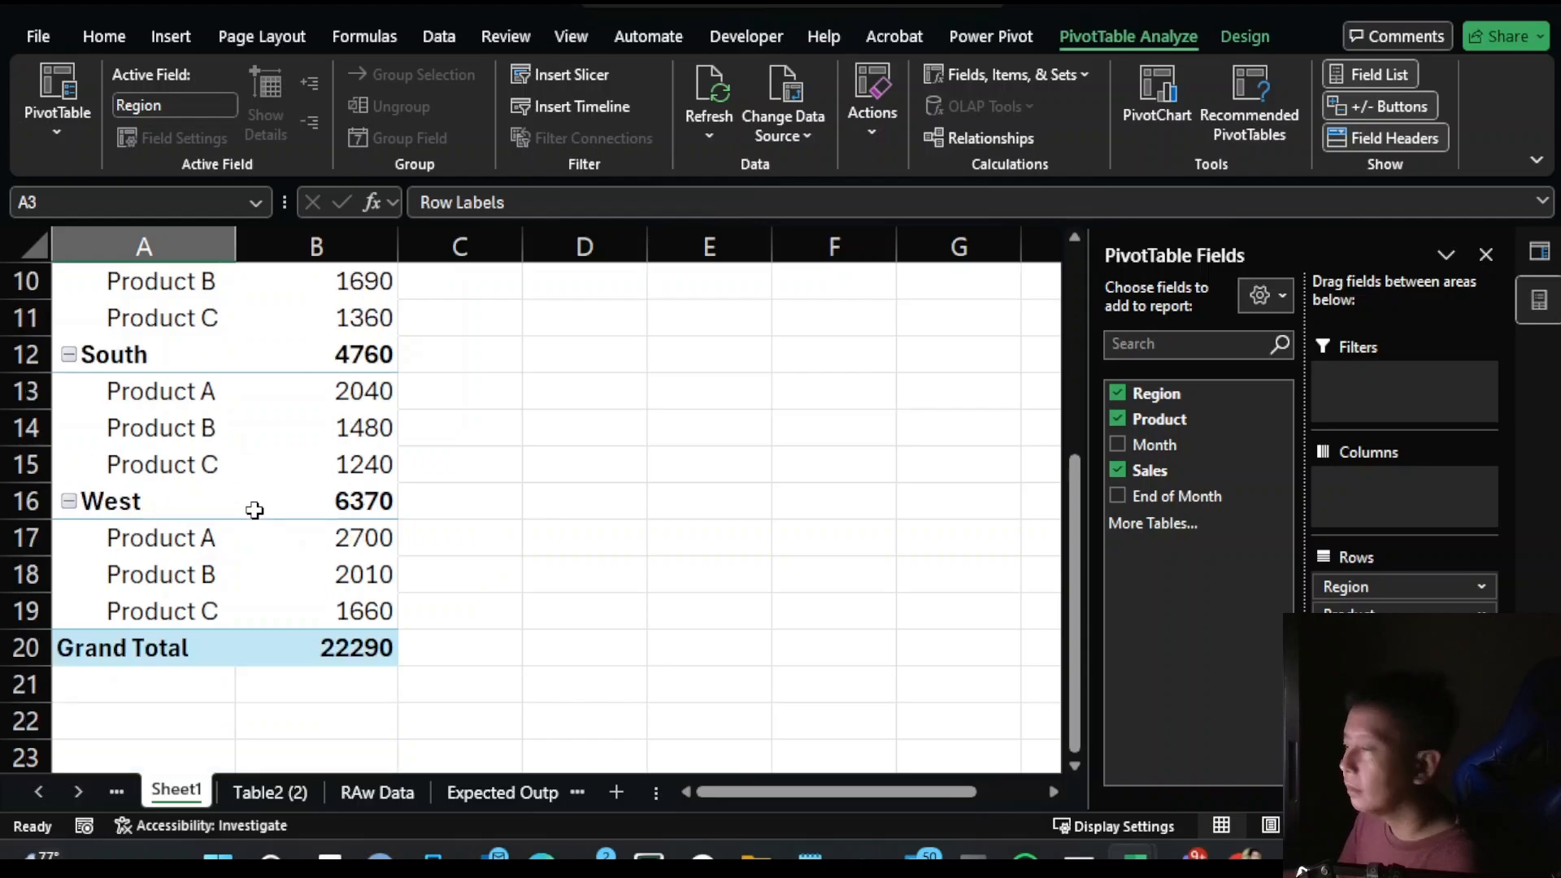
scroll(260, 508, "up", 1)
mouse_move(303, 523)
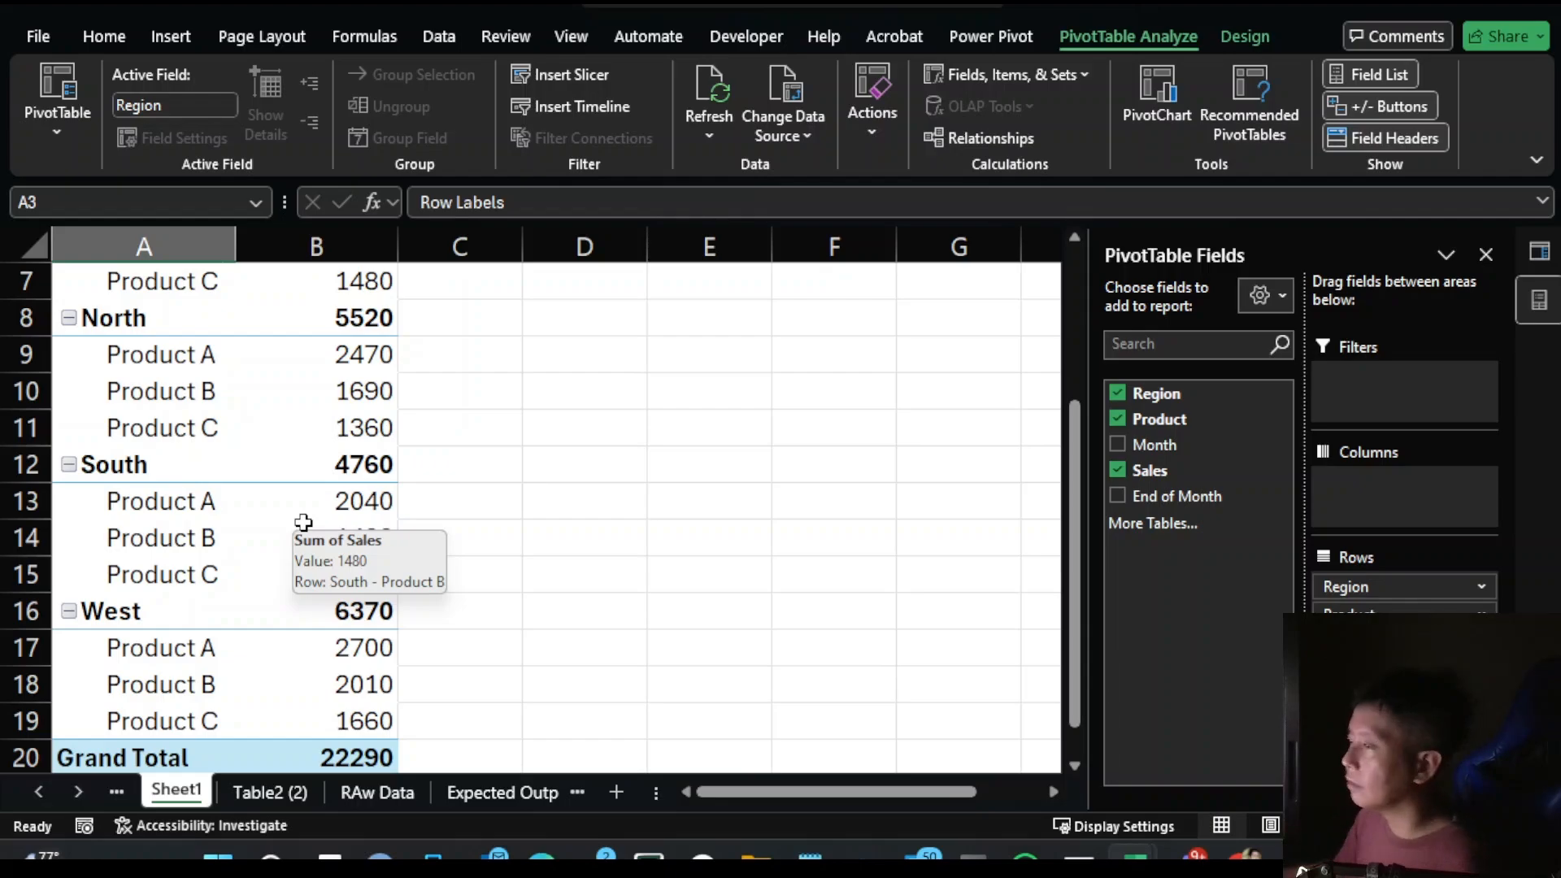
scroll(406, 488, "up", 1)
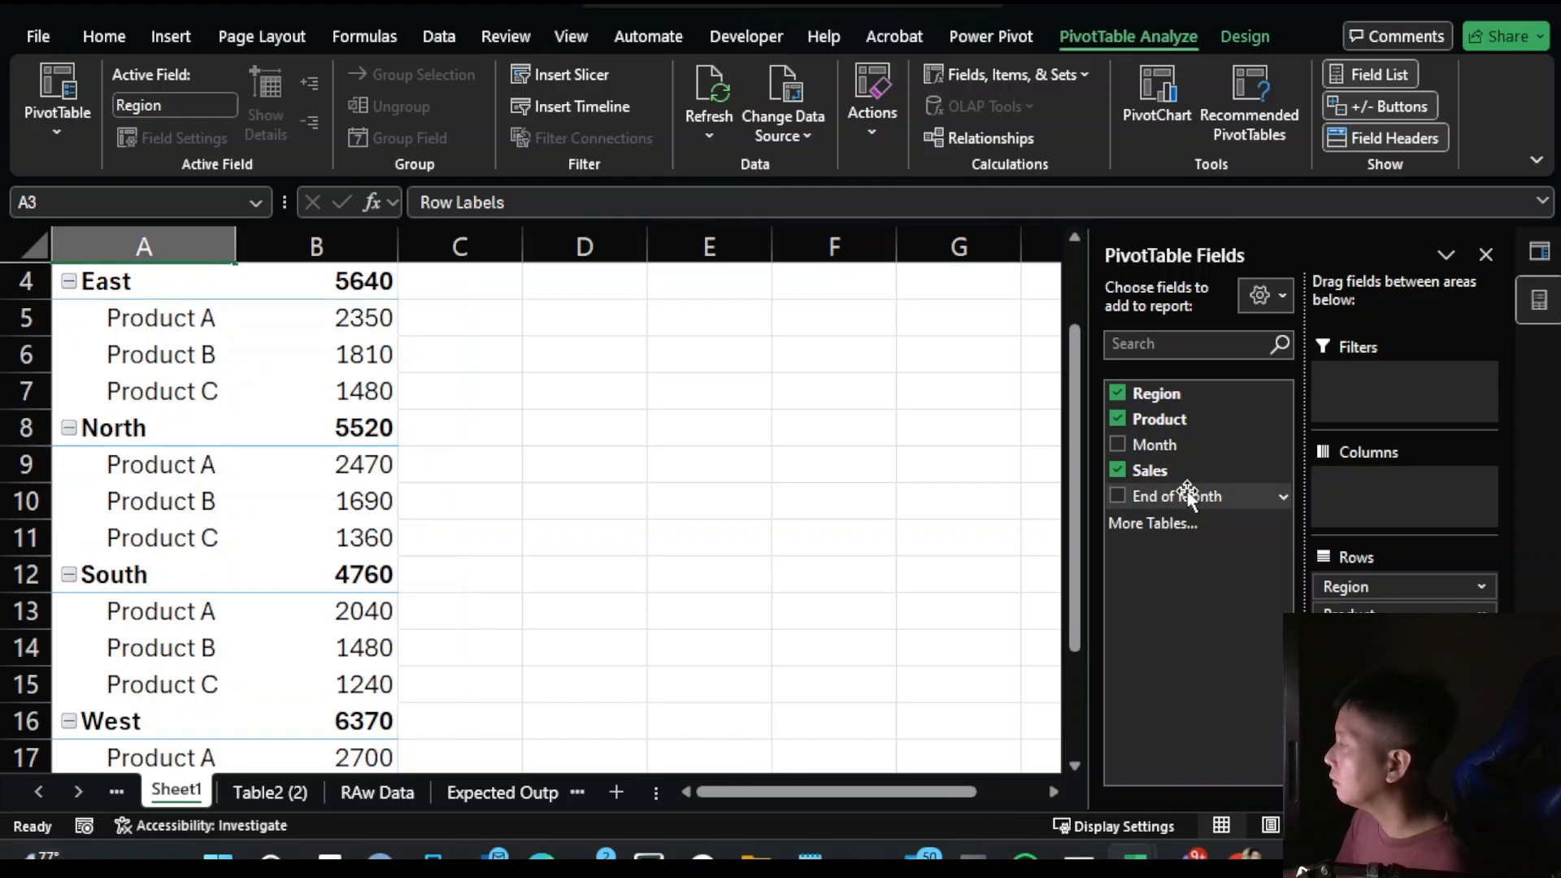
- Add the End of Month field to the PivotTable's columns so the sales sums are split by month
left_click_drag(1188, 494, 1431, 496)
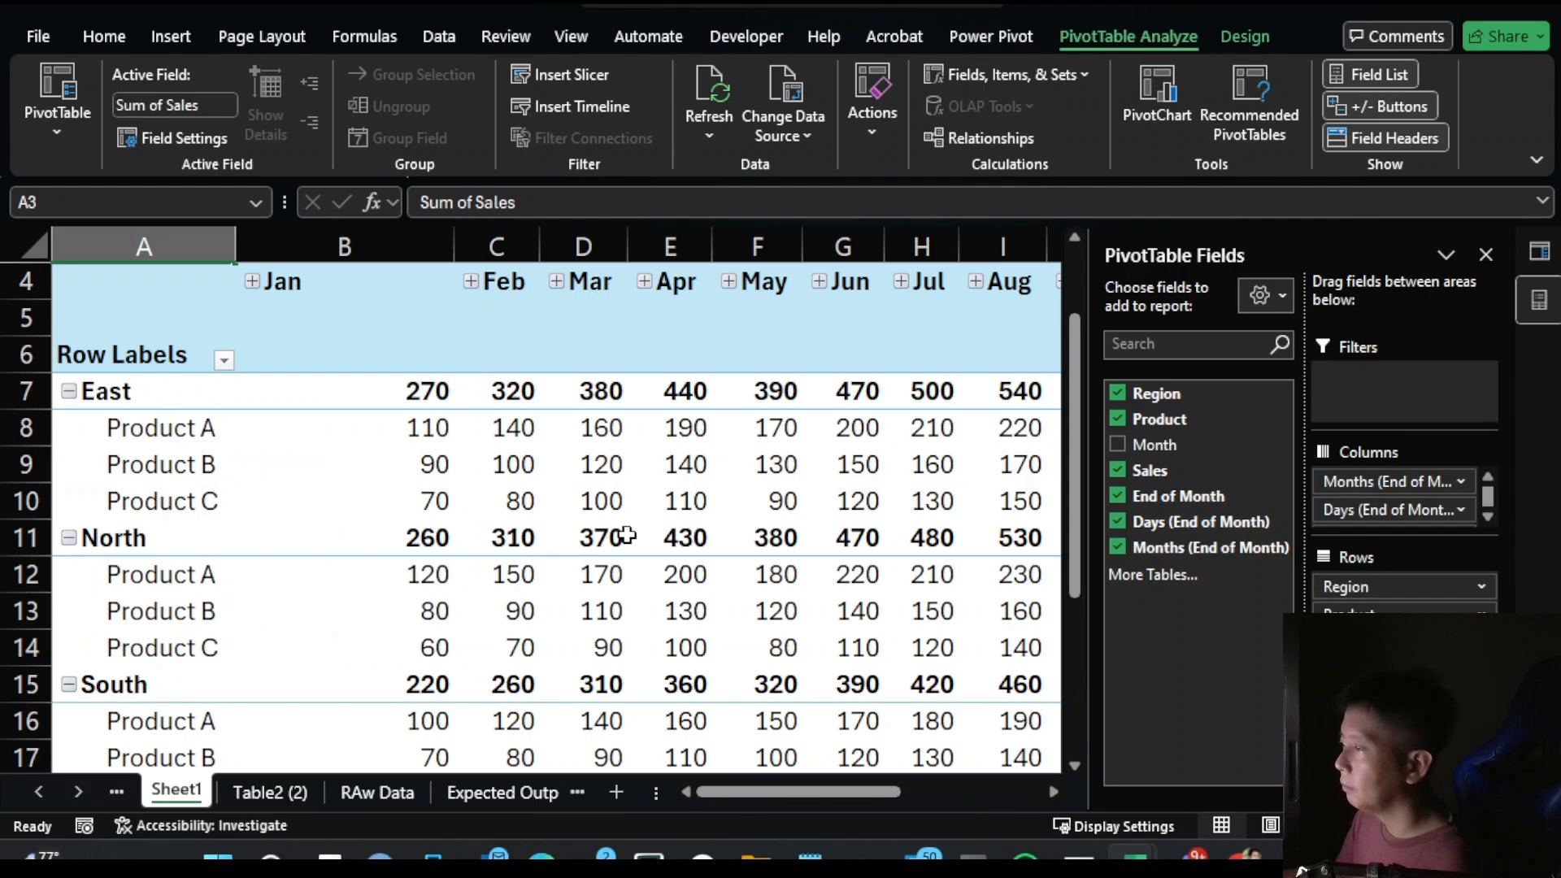
scroll(722, 594, "down", 3)
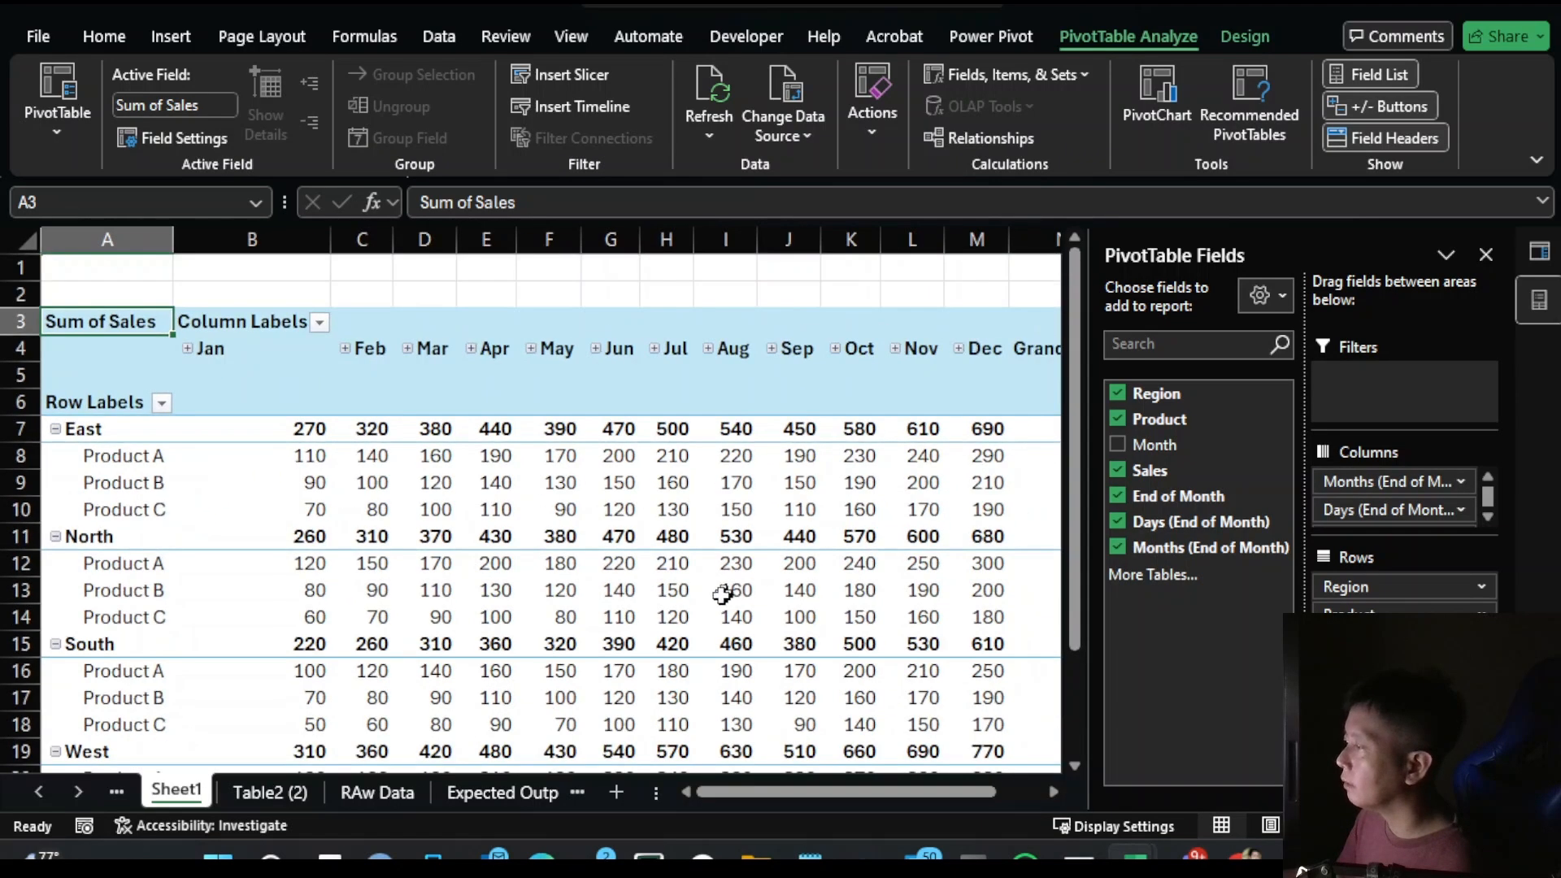
left_click_drag(837, 792, 780, 795)
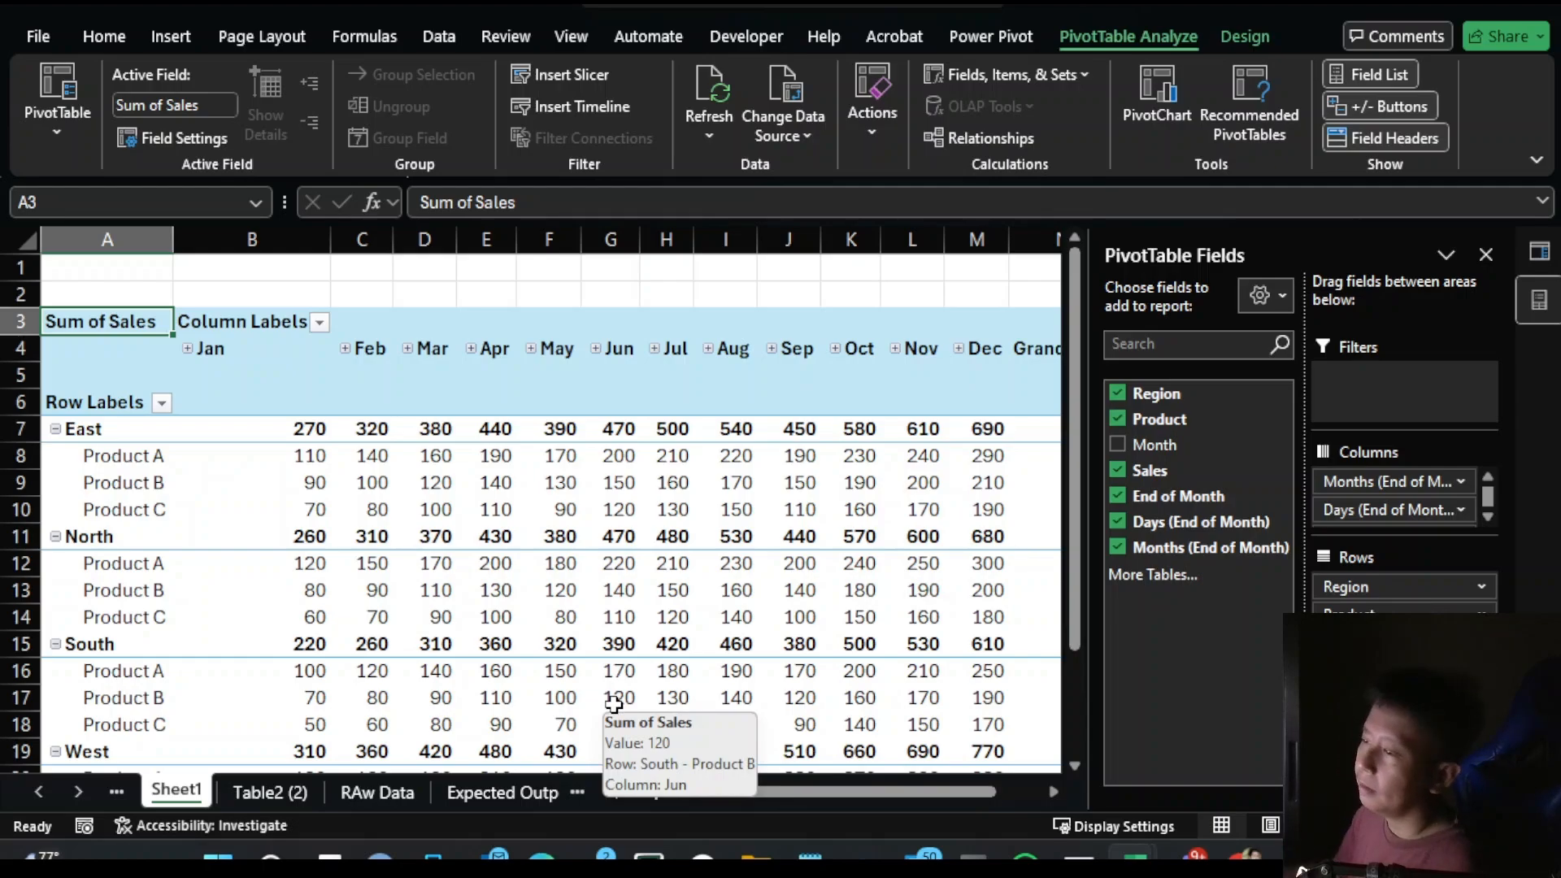
- Expand the Feb column group to its dates, collapse it again, and examine the monthly sales through the grand totals
left_click(252, 482)
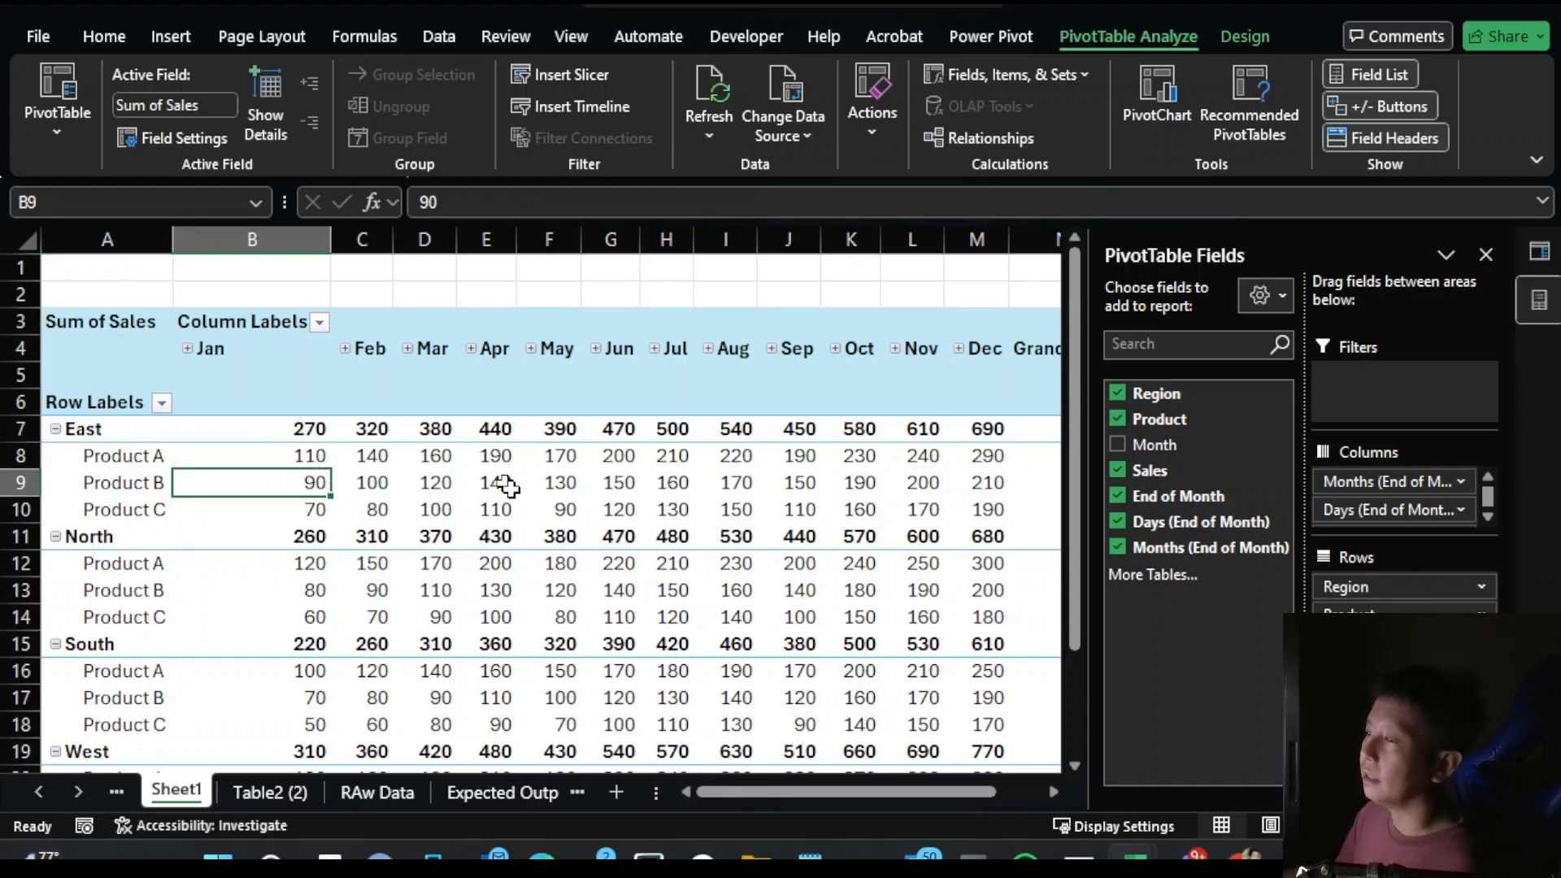
left_click_drag(729, 795, 777, 795)
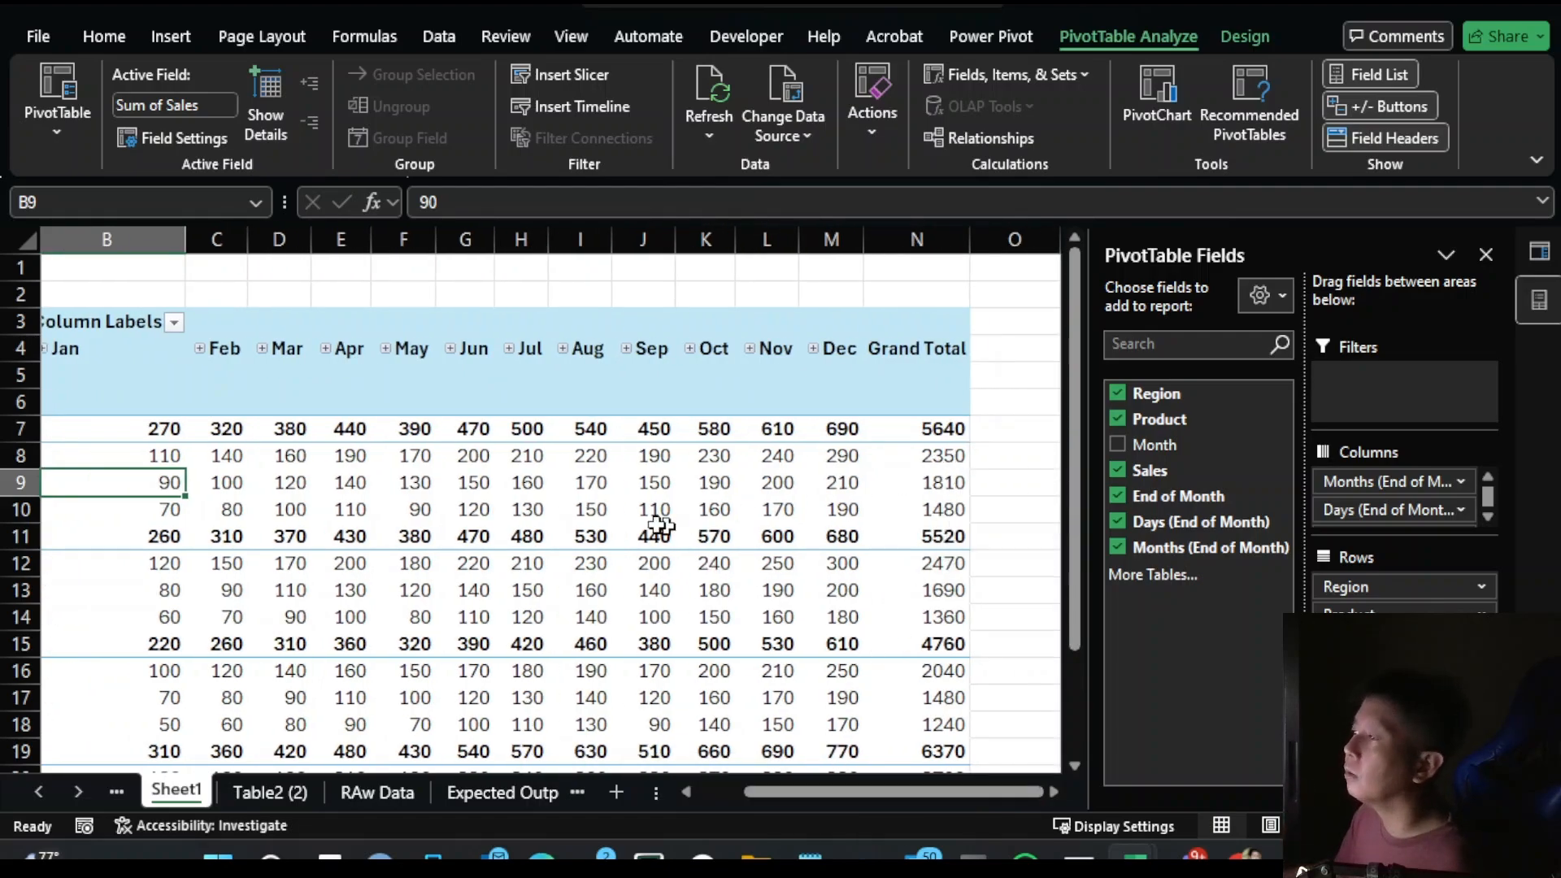
left_click(200, 349)
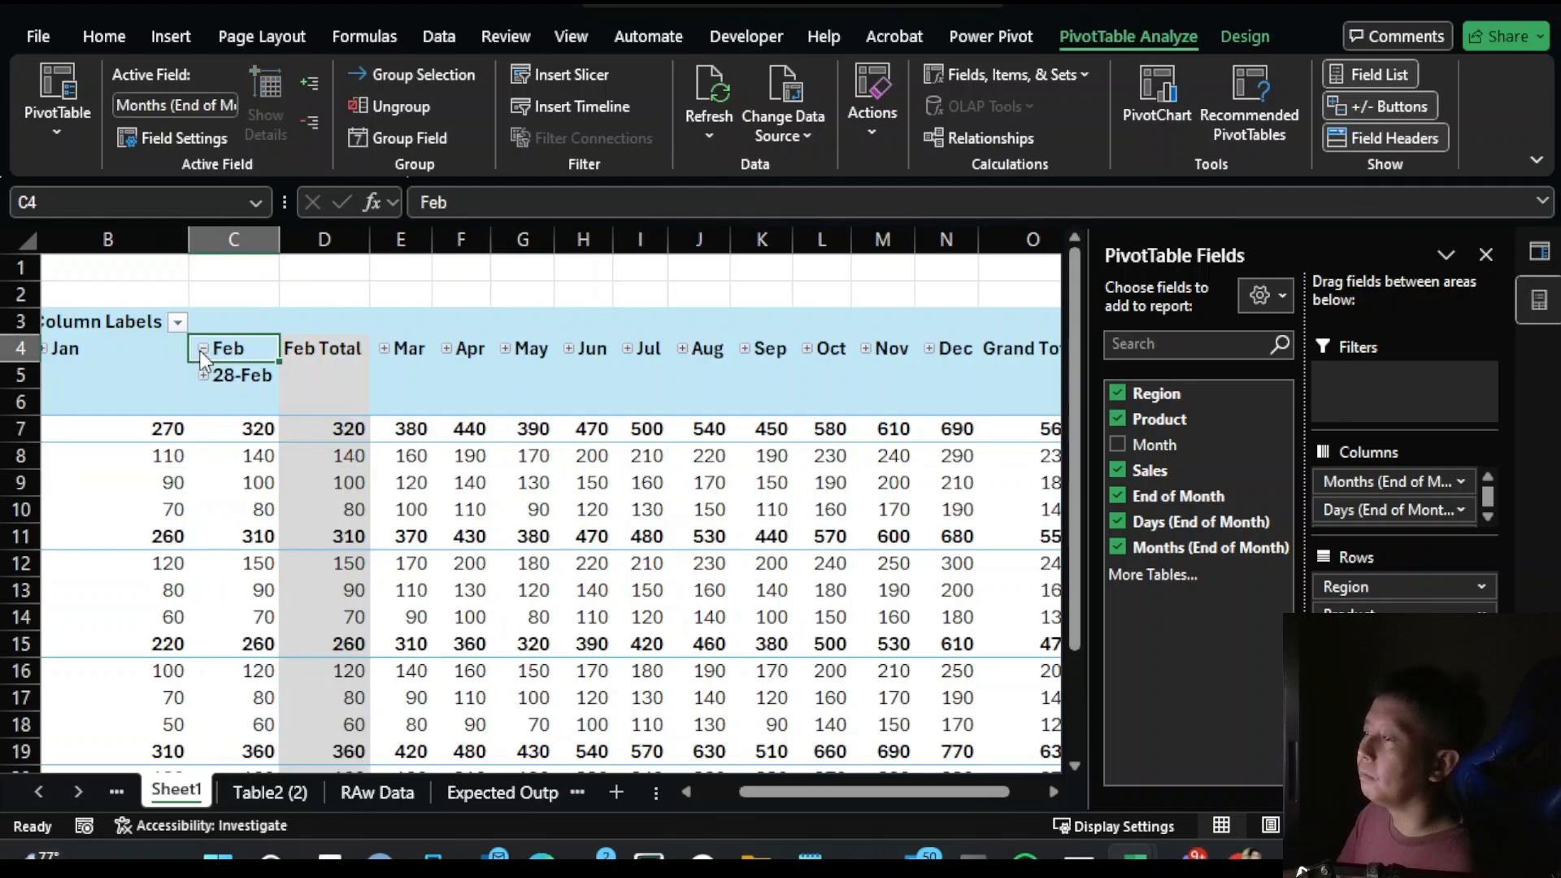
left_click(203, 350)
scroll(569, 520, "down", 2)
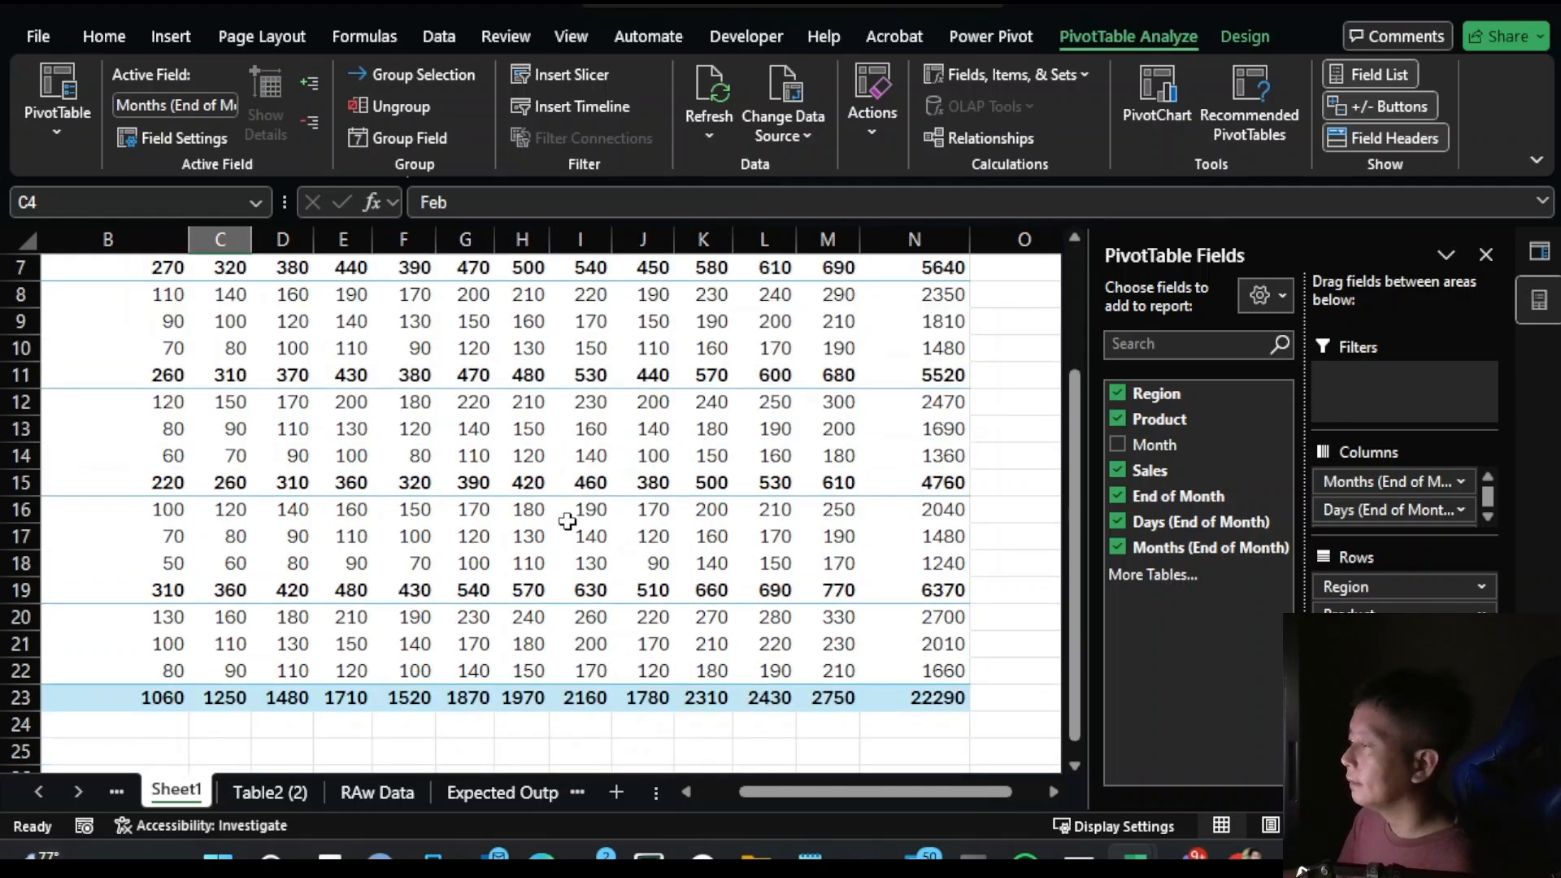
scroll(568, 521, "up", 1)
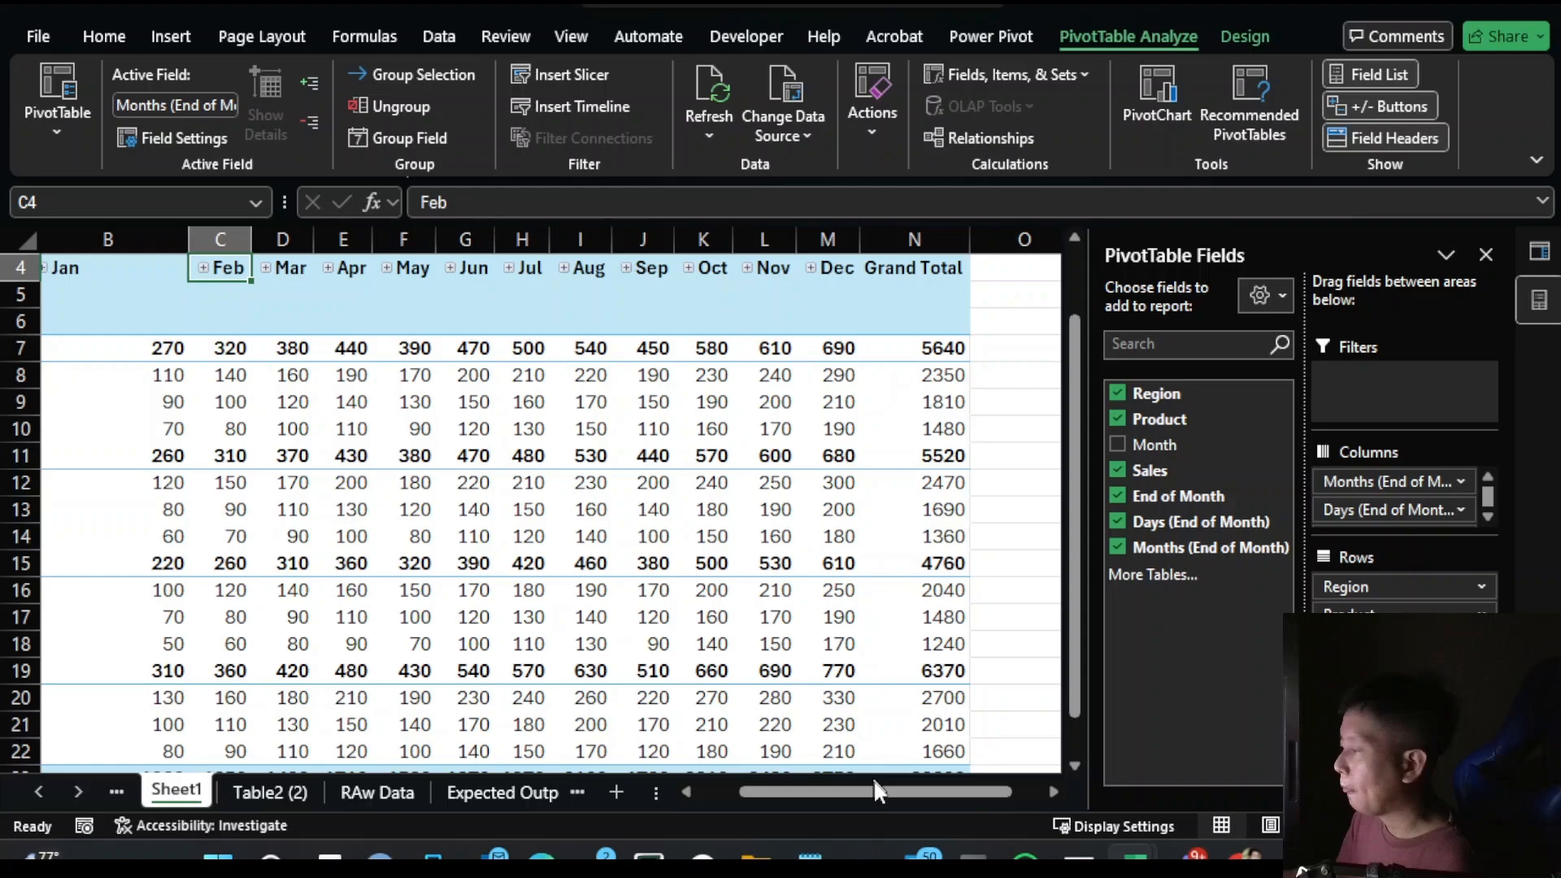
left_click_drag(873, 792, 743, 805)
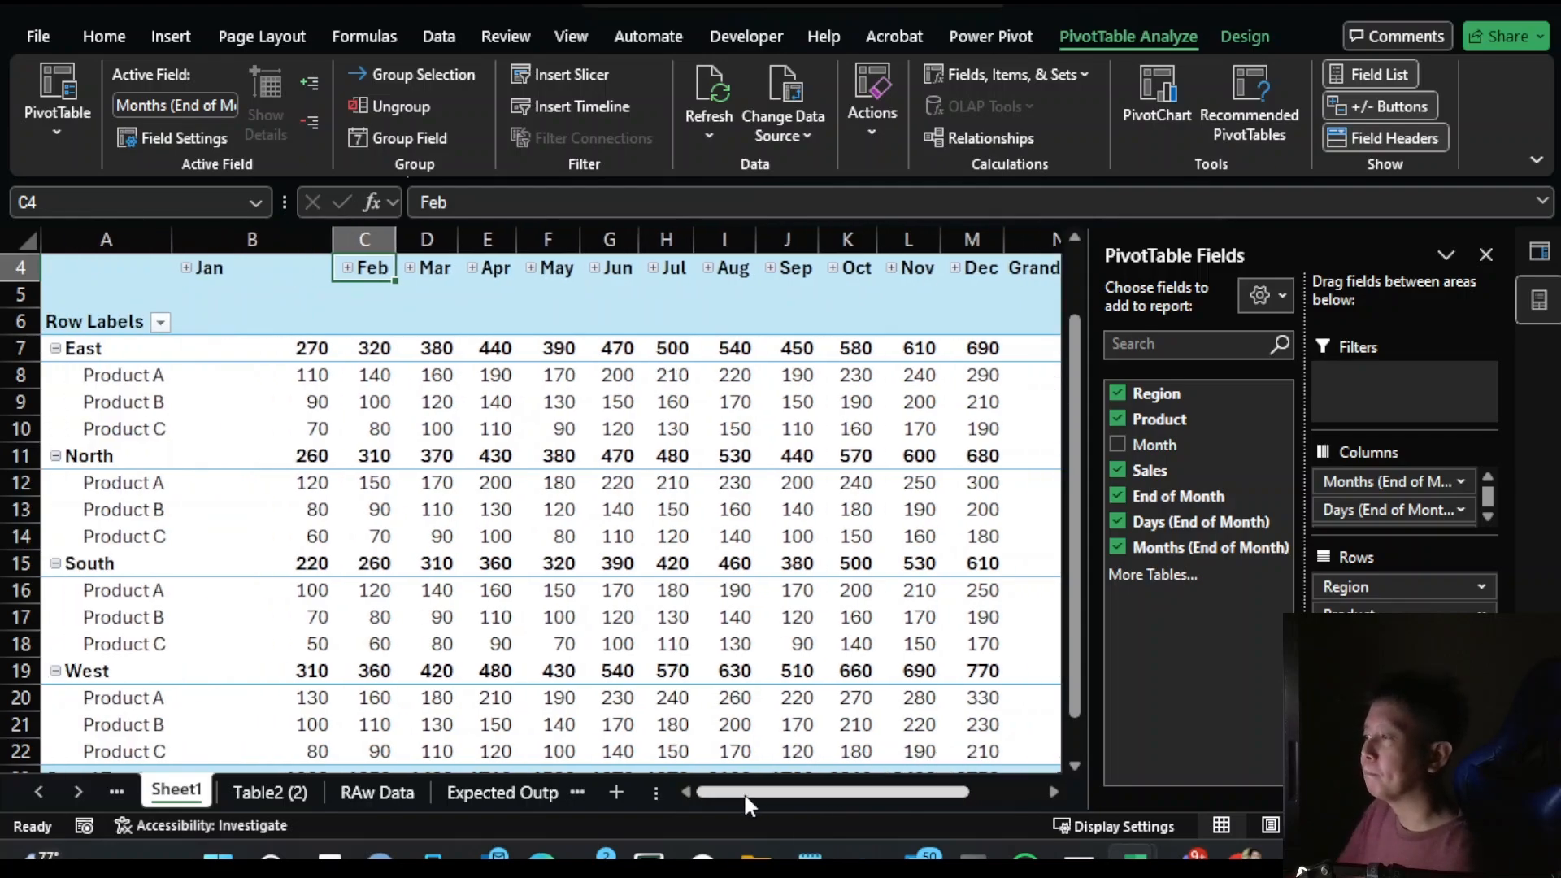